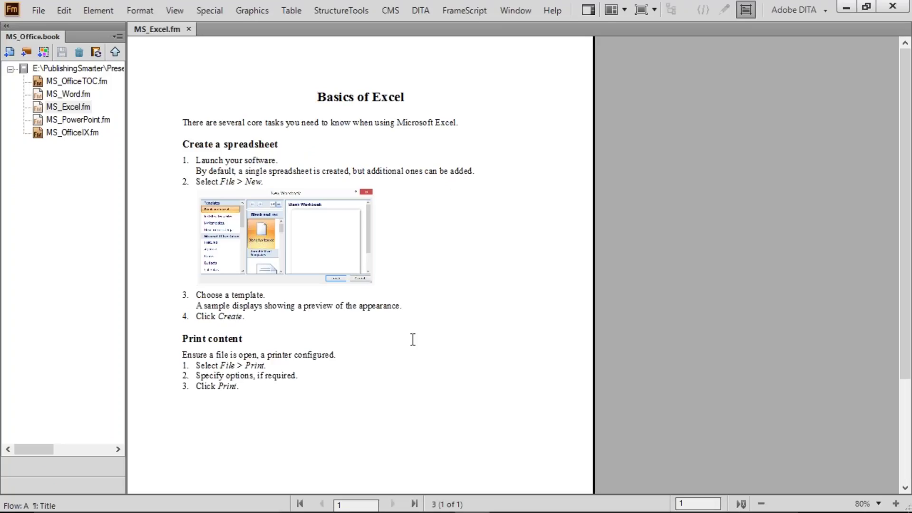
Open MS_Word.fm and compare its create-task heading and default-file note with the matching text in MS_Excel.fm
{"action": "double_click", "coordinate": [76, 94]}
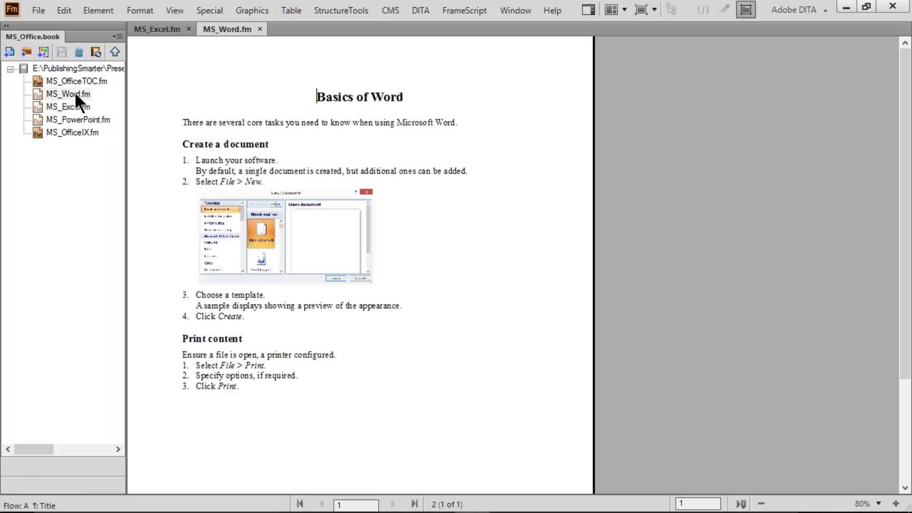
{"action": "double_click", "coordinate": [66, 106]}
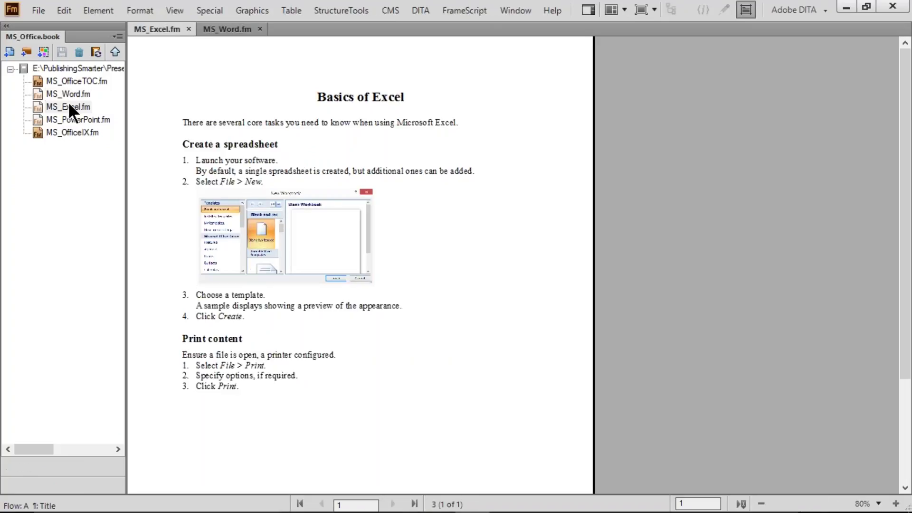
{"action": "left_click", "coordinate": [68, 94]}
{"action": "double_click", "coordinate": [68, 93]}
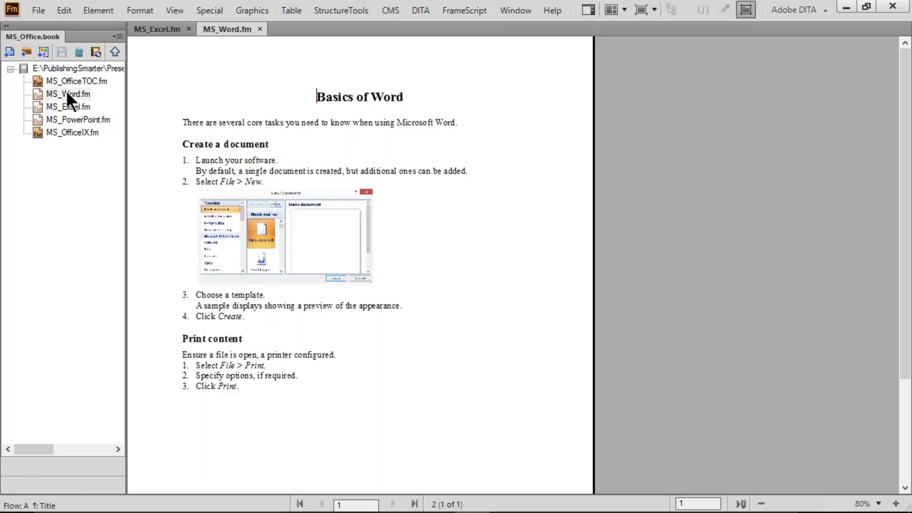
{"action": "double_click", "coordinate": [64, 106]}
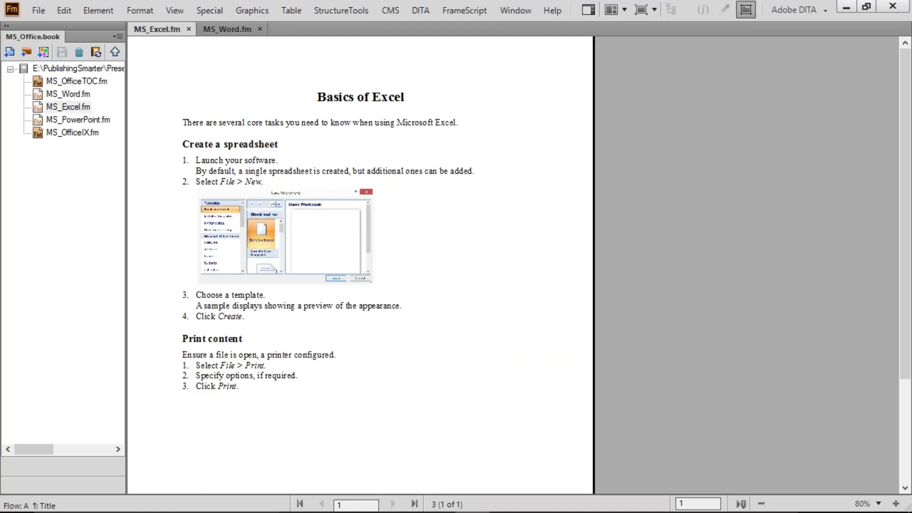
{"action": "left_click_drag", "start_coordinate": [195, 144], "coordinate": [282, 146]}
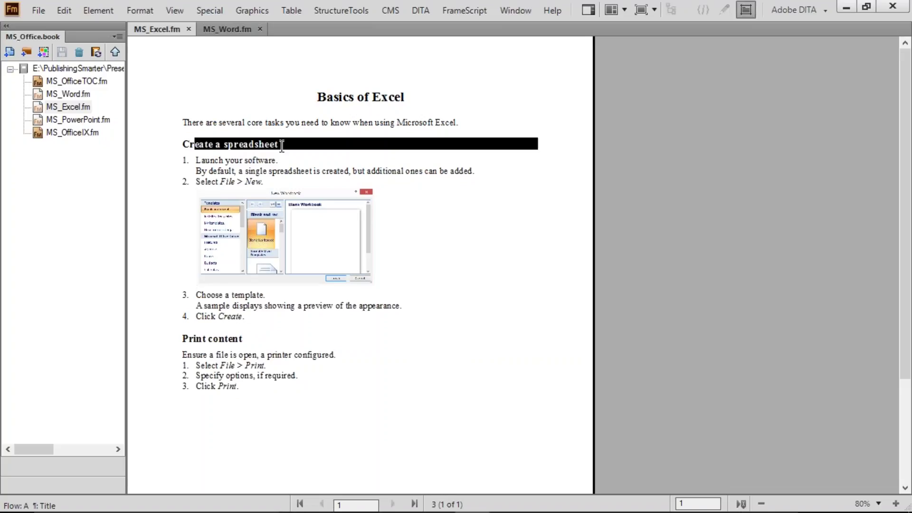
{"action": "double_click", "coordinate": [75, 93]}
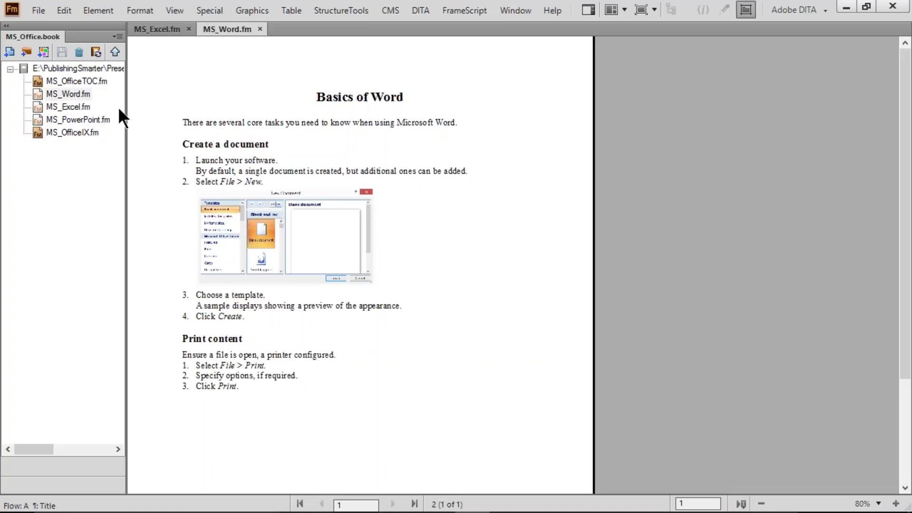
{"action": "left_click_drag", "start_coordinate": [195, 145], "coordinate": [256, 147]}
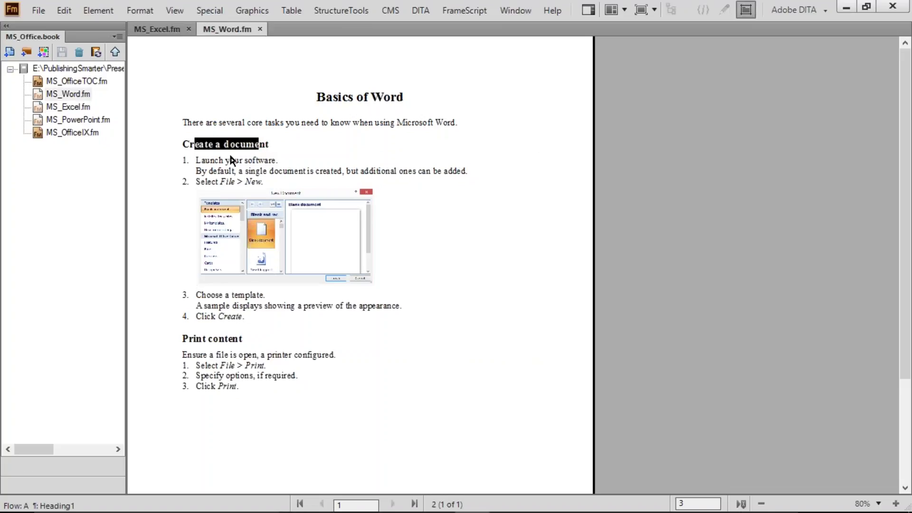
{"action": "left_click_drag", "start_coordinate": [202, 160], "coordinate": [327, 172]}
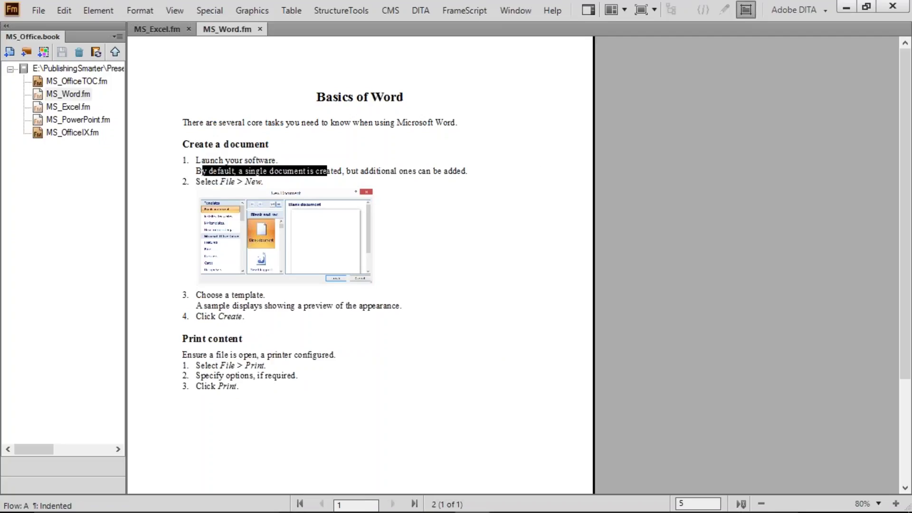
{"action": "double_click", "coordinate": [69, 106]}
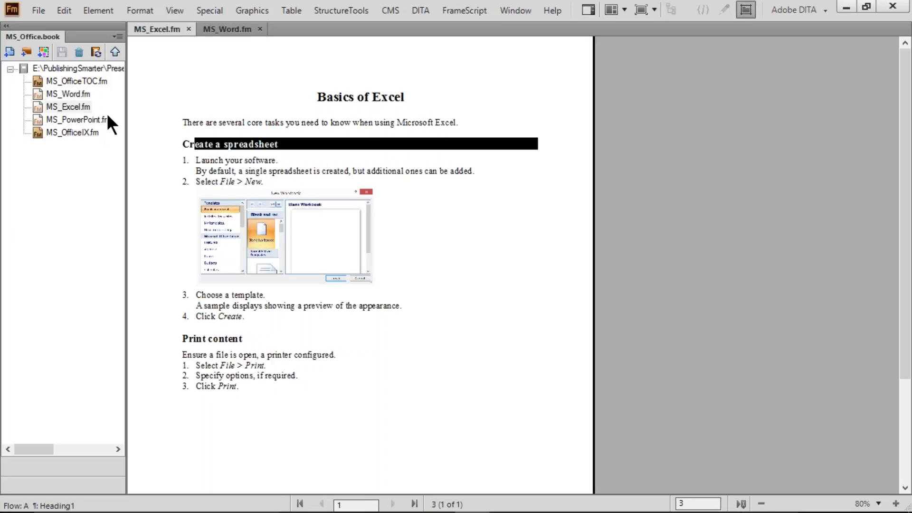
{"action": "double_click", "coordinate": [290, 171]}
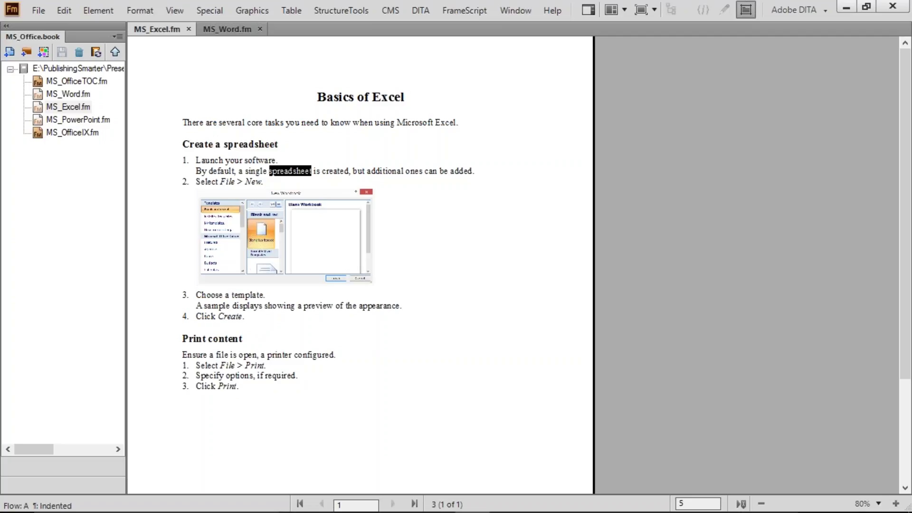
Open MS_PowerPoint.fm and replace "document" with "presentation" in the note under the "Launch your software" step
{"action": "double_click", "coordinate": [75, 119]}
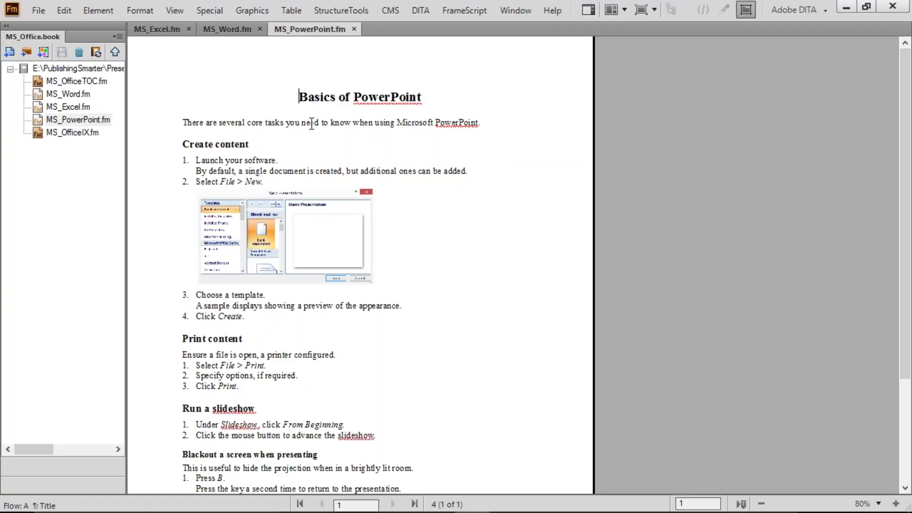
{"action": "left_click_drag", "start_coordinate": [313, 98], "coordinate": [404, 99]}
{"action": "left_click", "coordinate": [454, 130]}
{"action": "double_click", "coordinate": [454, 127]}
{"action": "double_click", "coordinate": [287, 171]}
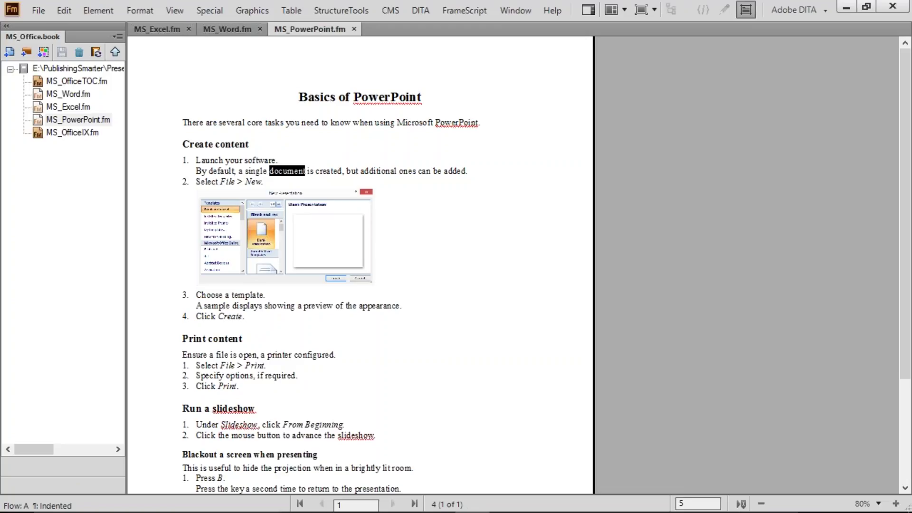
{"action": "type", "text": "presentat"}
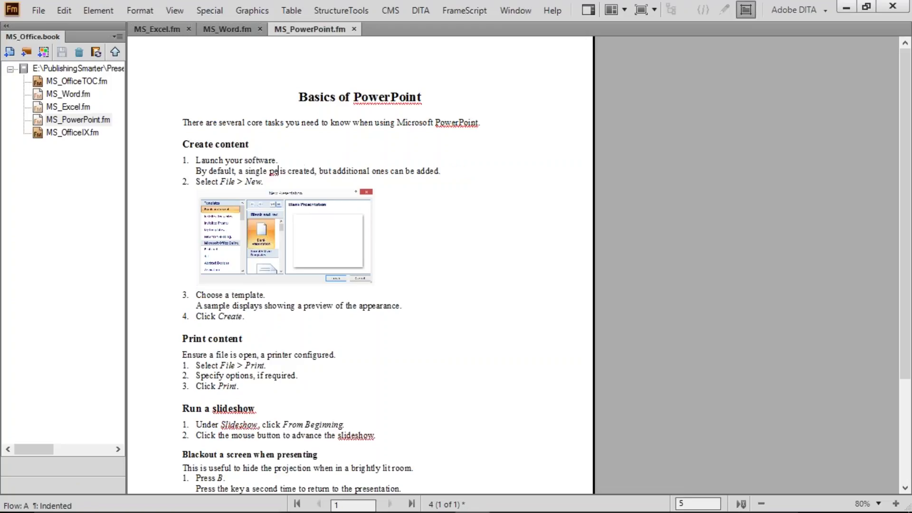
{"action": "type", "text": "ion"}
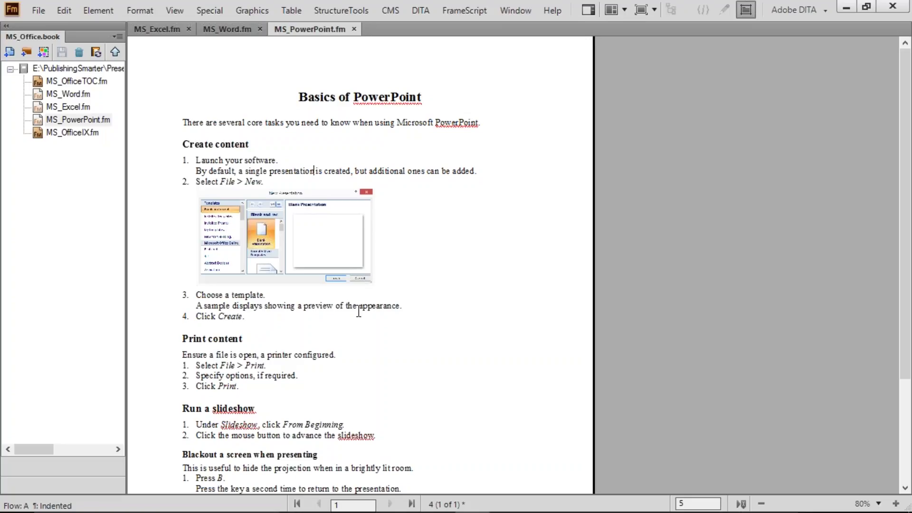
Compare the PowerPoint chapter with the Word and Excel chapters, and change "created" to "displayed" in the PowerPoint chapter's default-presentation note
{"action": "left_click_drag", "start_coordinate": [203, 338], "coordinate": [208, 339]}
{"action": "left_click_drag", "start_coordinate": [190, 408], "coordinate": [248, 455]}
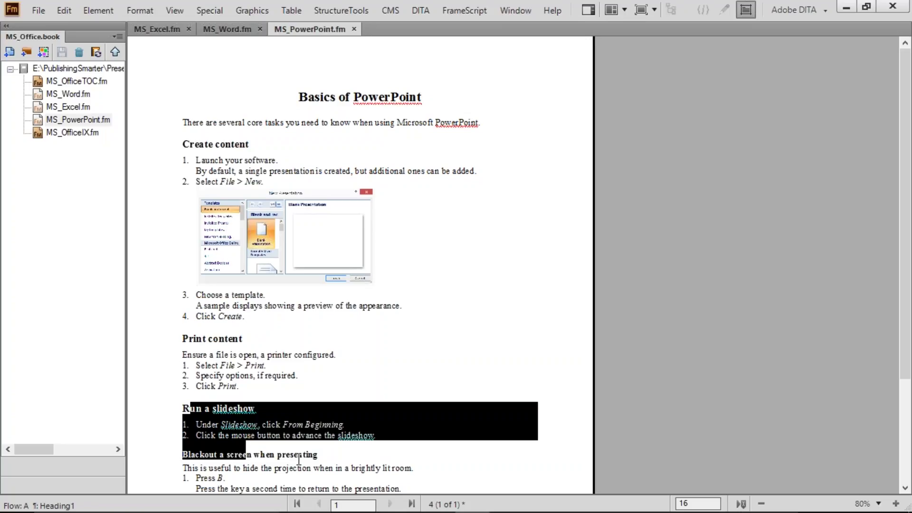
{"action": "left_click", "coordinate": [226, 26]}
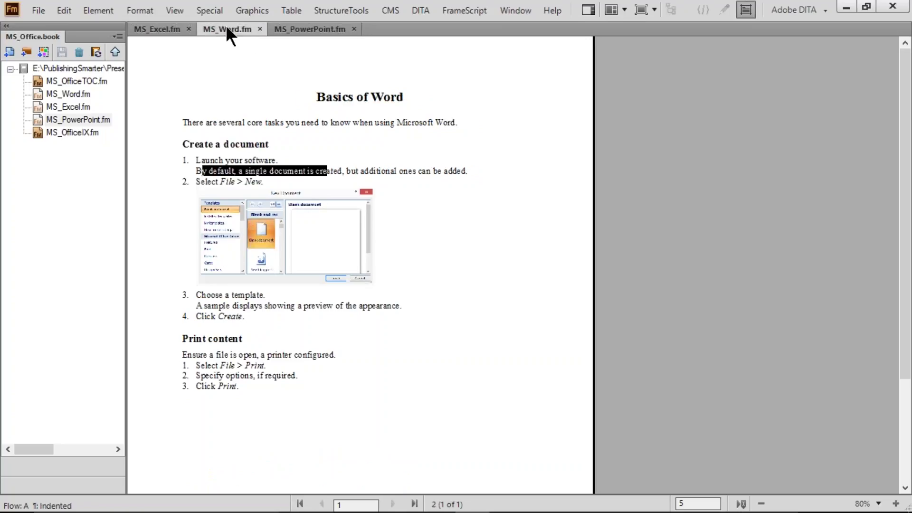
{"action": "left_click", "coordinate": [154, 29]}
{"action": "left_click", "coordinate": [304, 28]}
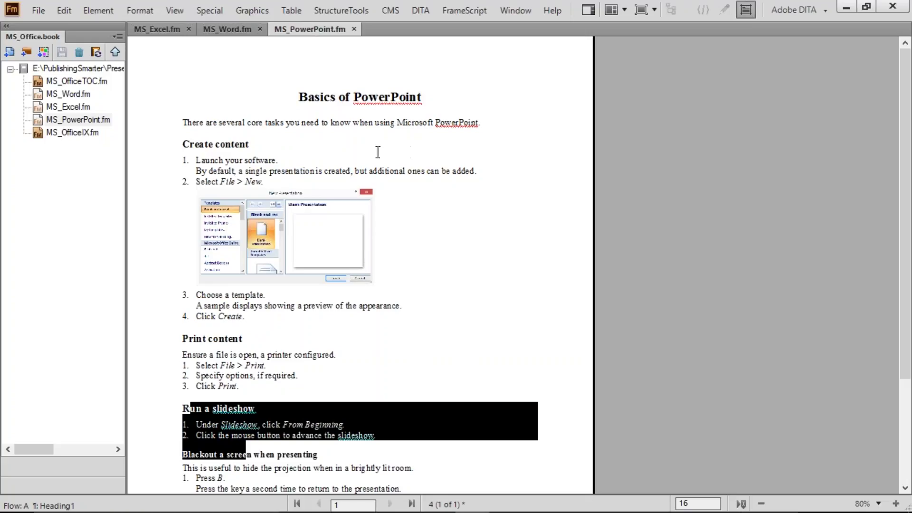
{"action": "double_click", "coordinate": [283, 172]}
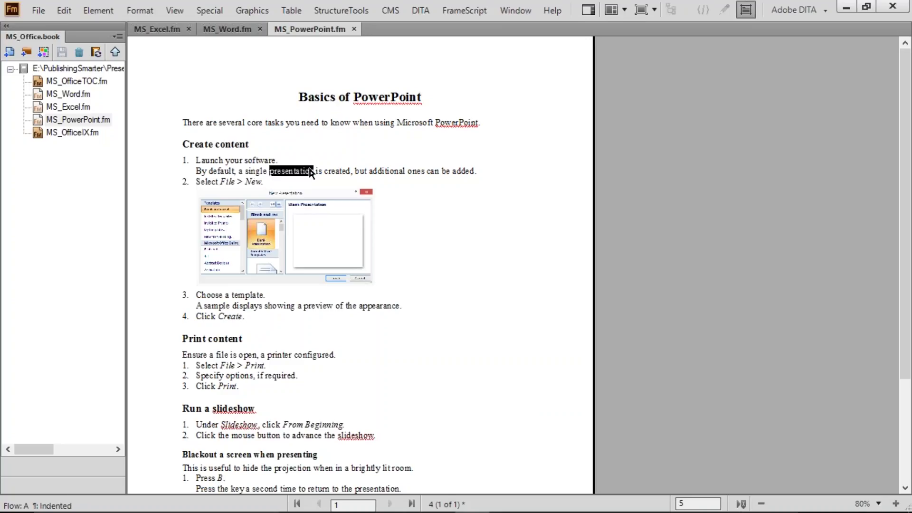
{"action": "double_click", "coordinate": [331, 172]}
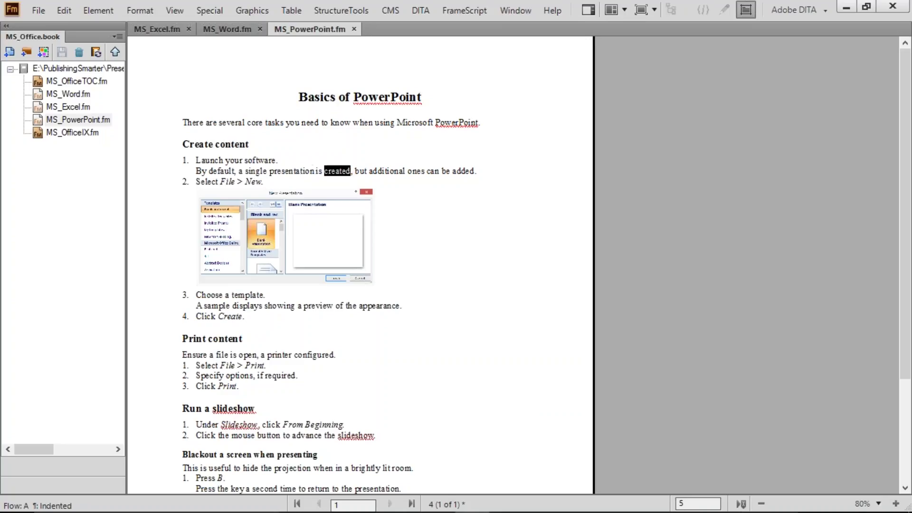
{"action": "type", "text": "displa"}
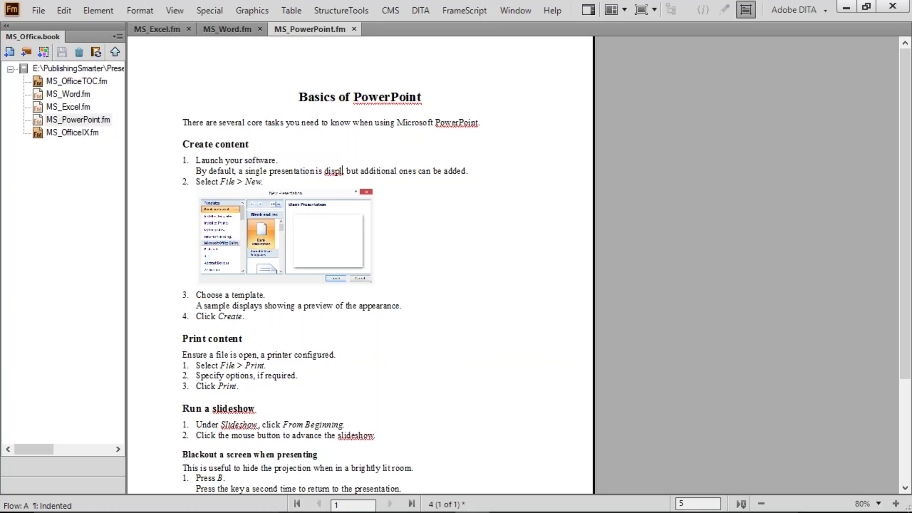
{"action": "type", "text": "yed,"}
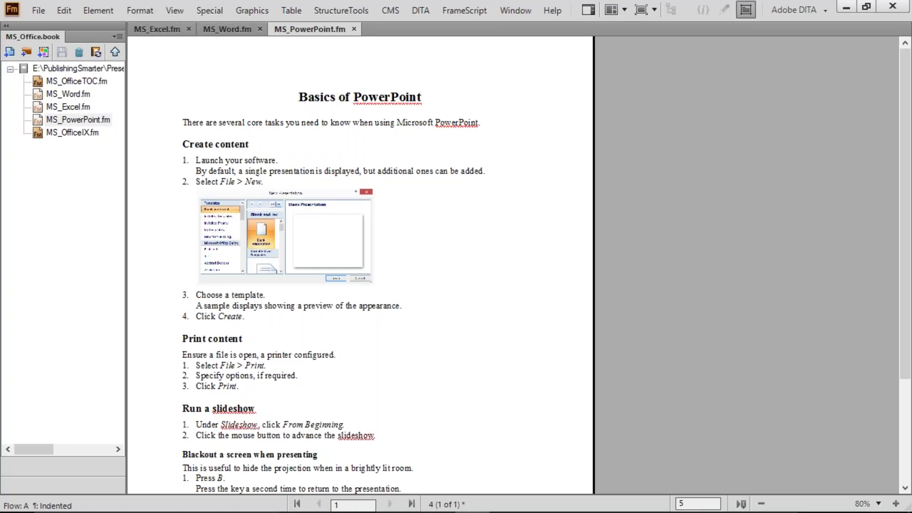
In MS_Word.fm, change "created" to "displayed" in the note about the default single document
{"action": "left_click", "coordinate": [226, 28]}
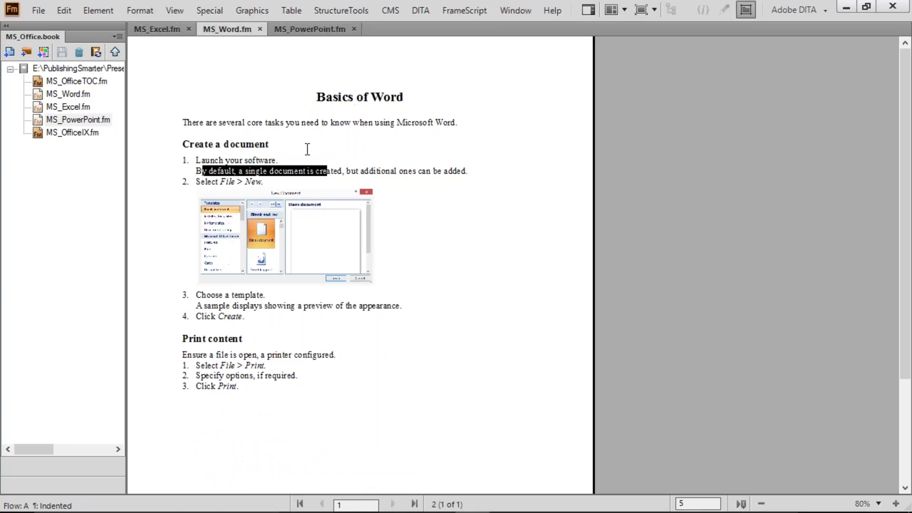
{"action": "double_click", "coordinate": [328, 172]}
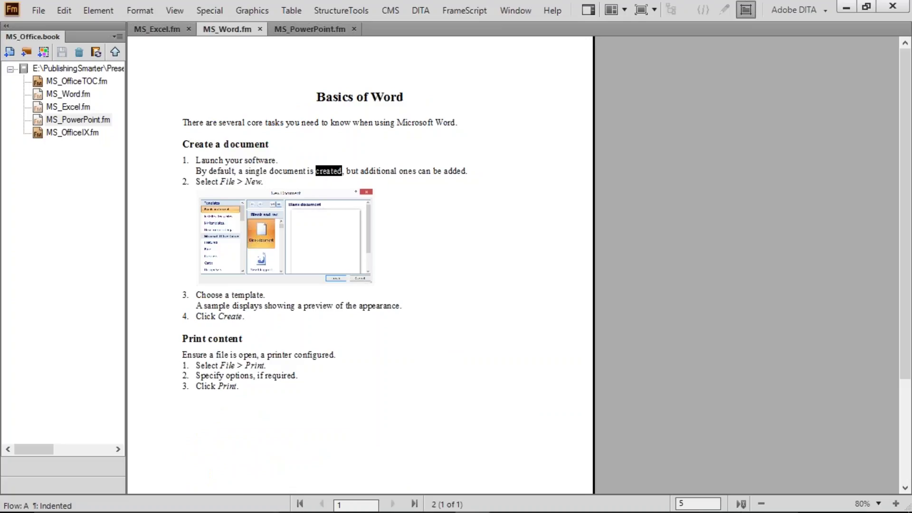
{"action": "type", "text": "displayed"}
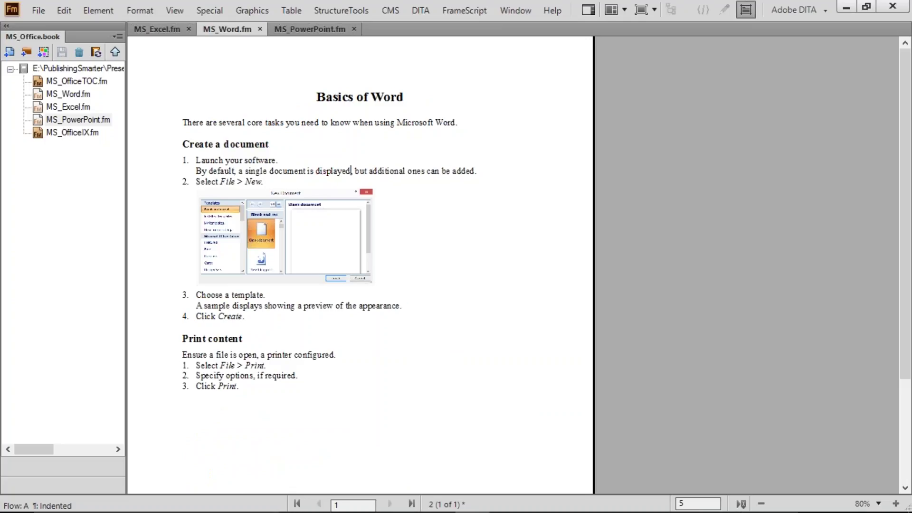
In MS_Excel.fm, change "created" to "displayed" in the note about the default single spreadsheet
{"action": "left_click", "coordinate": [156, 30]}
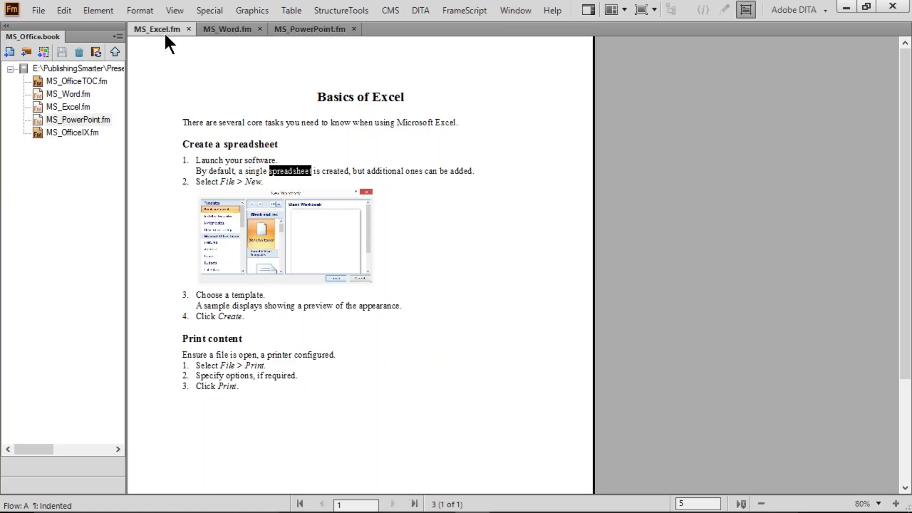
{"action": "double_click", "coordinate": [333, 171]}
{"action": "type", "text": "di"}
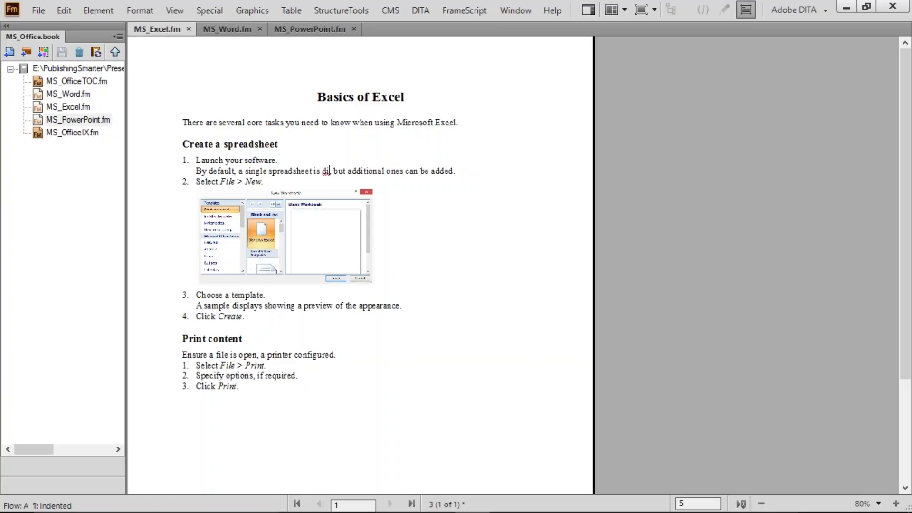
{"action": "type", "text": "splayed,"}
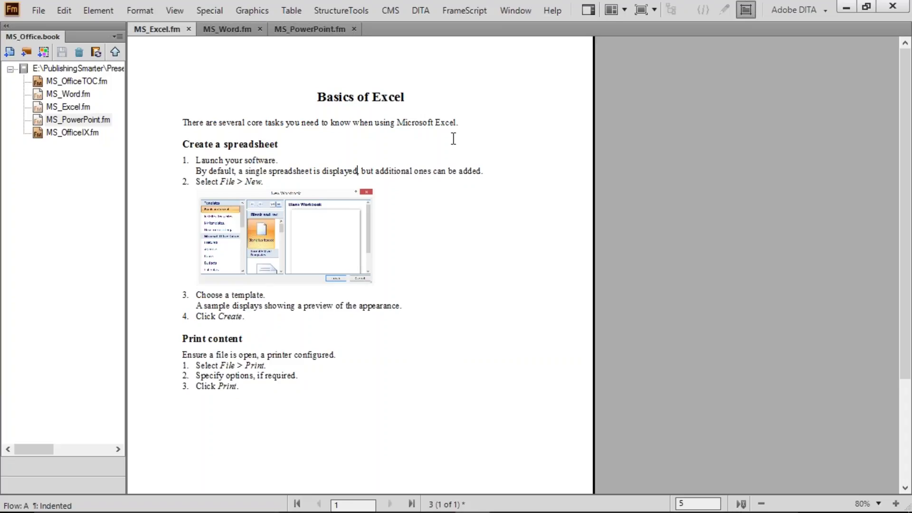
Switch between the presentation slide on organizing content and FrameMaker, and review the edited note in the Word and PowerPoint chapters
{"action": "key", "text": "alt+Tab"}
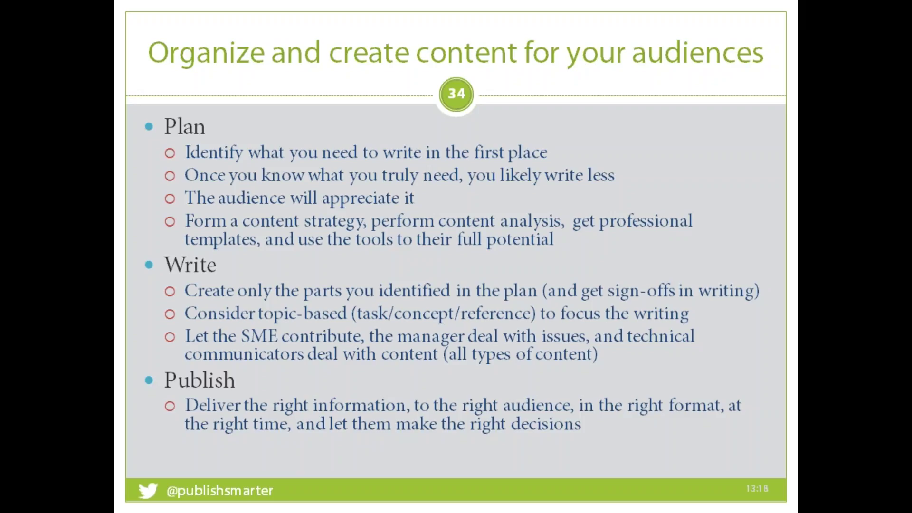
{"action": "key", "text": "alt+Tab"}
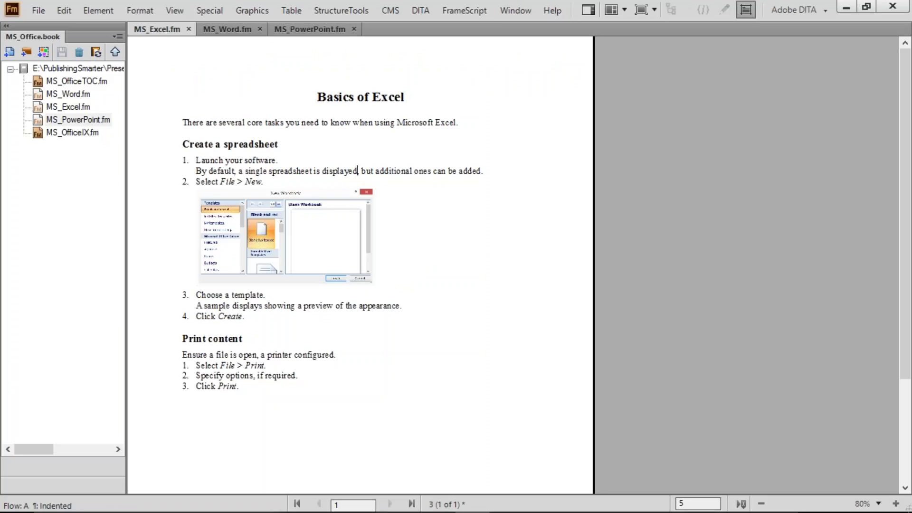
{"action": "left_click", "coordinate": [336, 124]}
{"action": "key", "text": "alt+Tab"}
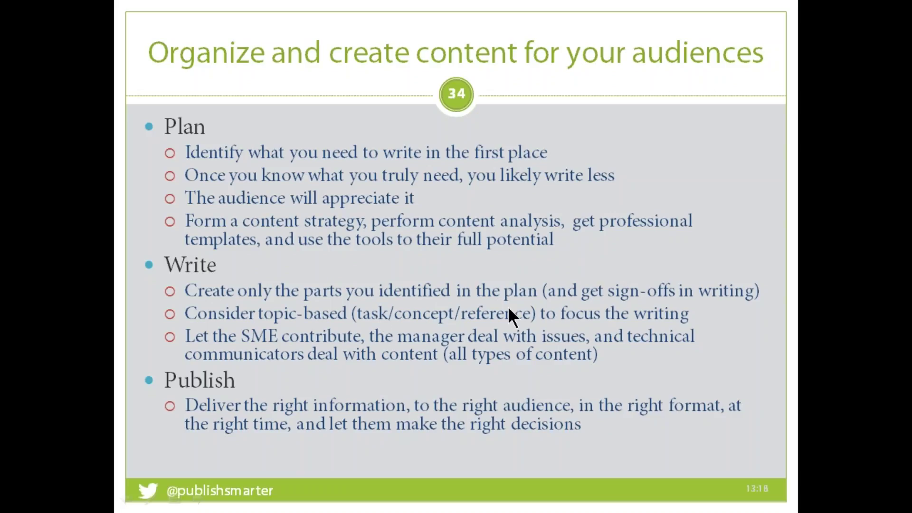
{"action": "key", "text": "alt+Tab"}
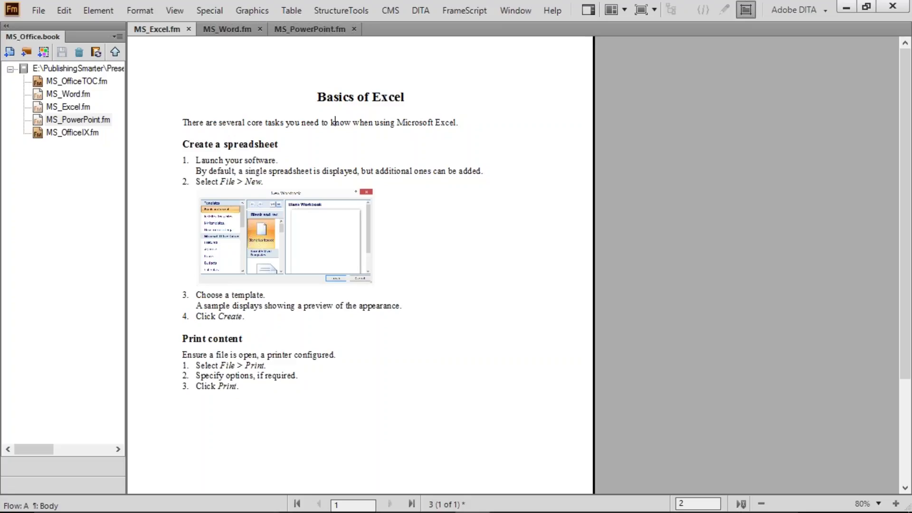
{"action": "key", "text": "alt+Tab"}
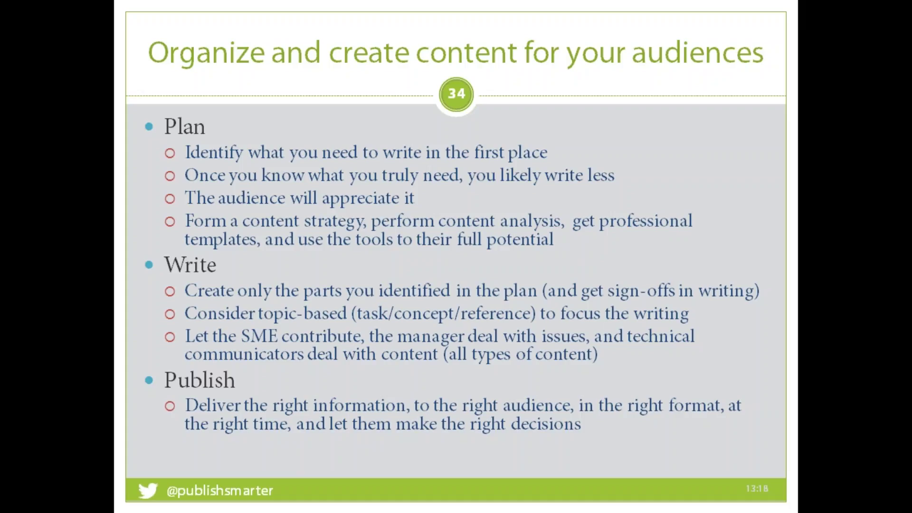
{"action": "key", "text": "alt+Tab"}
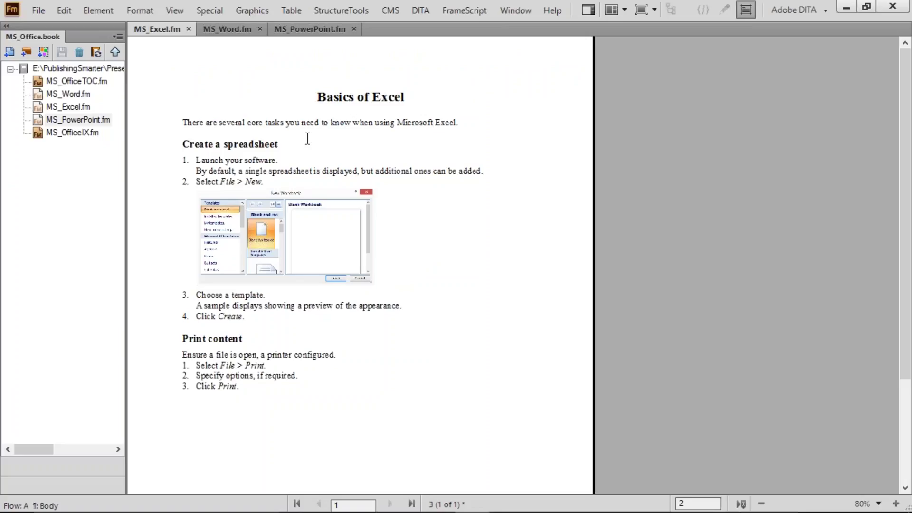
{"action": "left_click", "coordinate": [235, 30]}
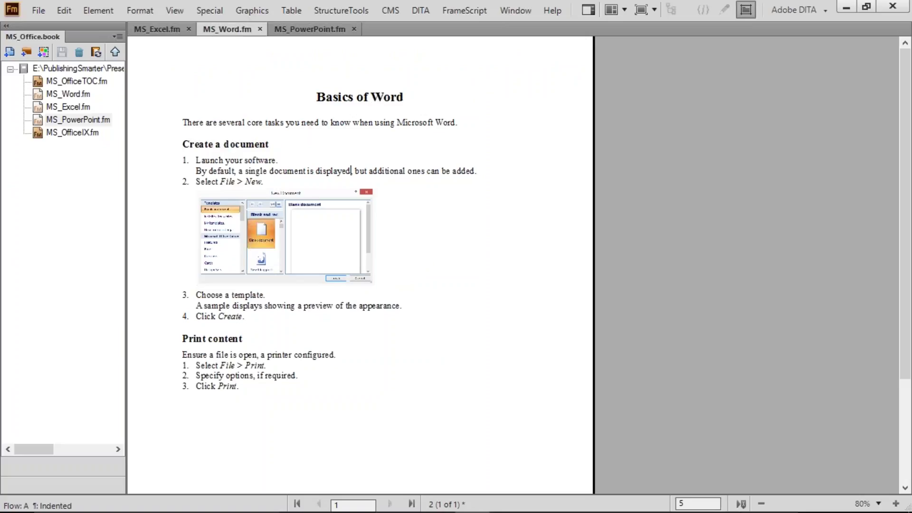
{"action": "left_click", "coordinate": [306, 29]}
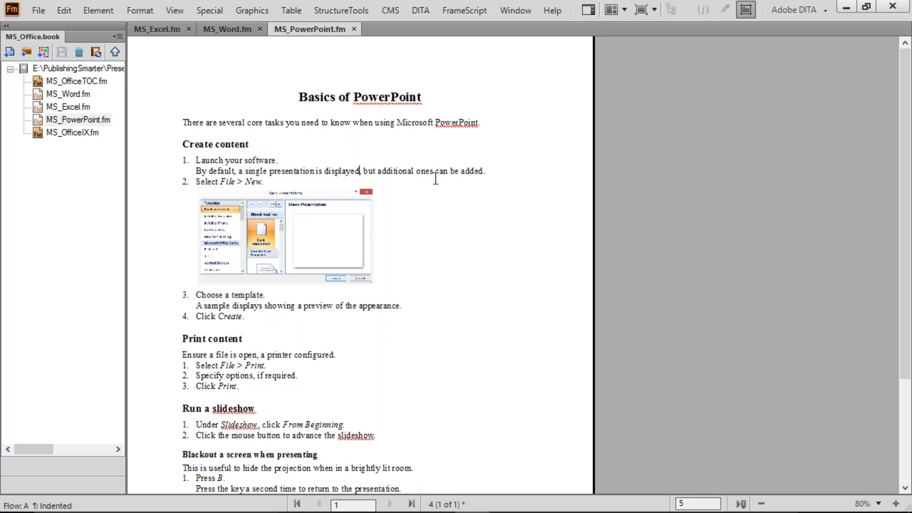
Switch to the presentation, advance from the slide on organizing content to "What have I done so far?", and return to FrameMaker
{"action": "key", "text": "alt+Tab"}
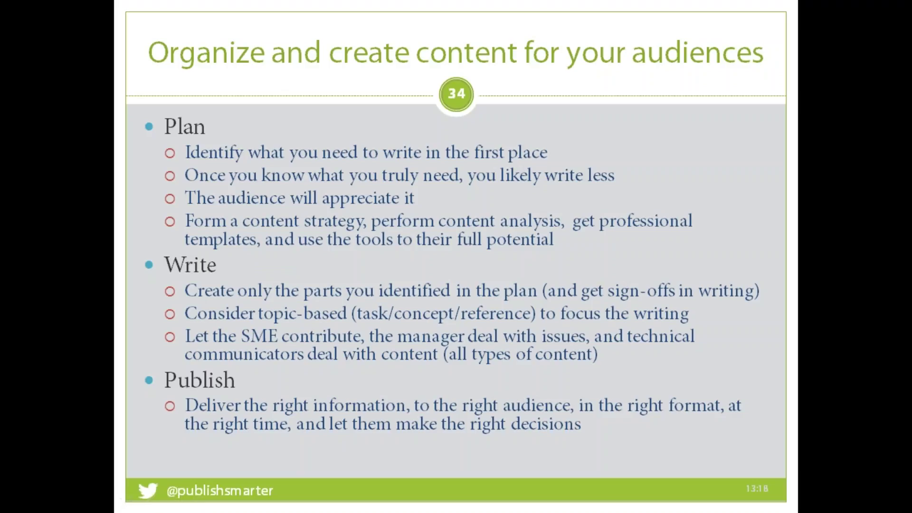
{"action": "key", "text": "Right"}
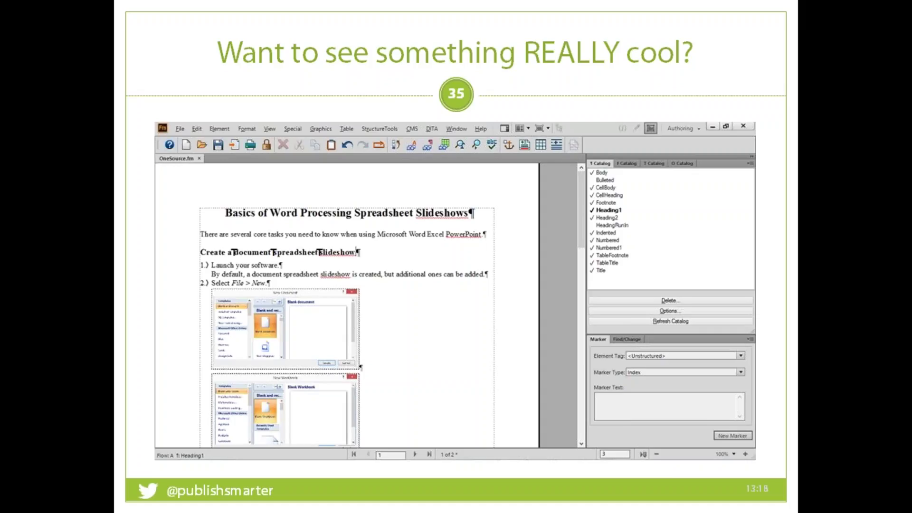
{"action": "key", "text": "Right"}
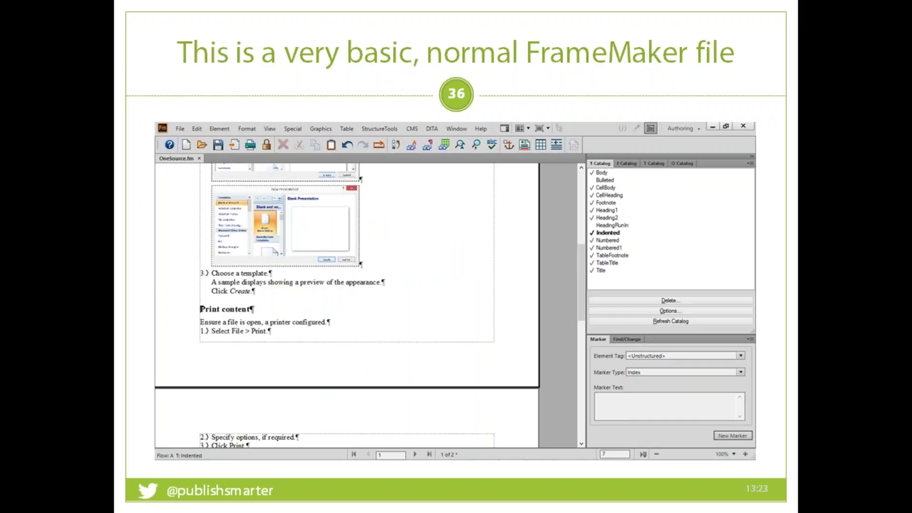
{"action": "key", "text": "Right"}
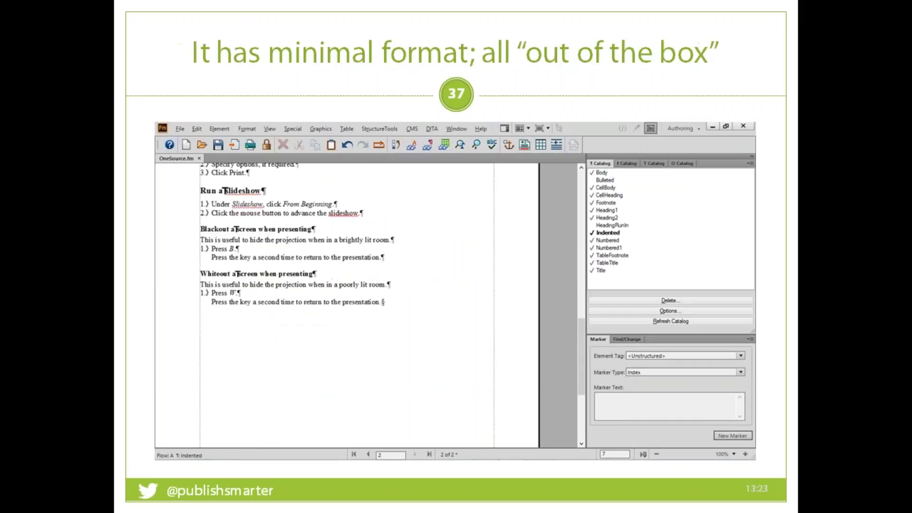
{"action": "key", "text": "Right"}
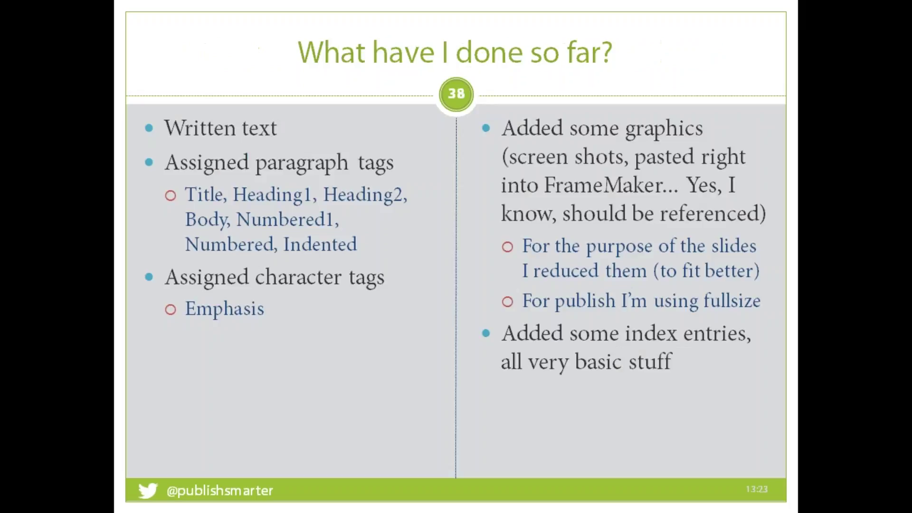
{"action": "key", "text": "alt+Tab"}
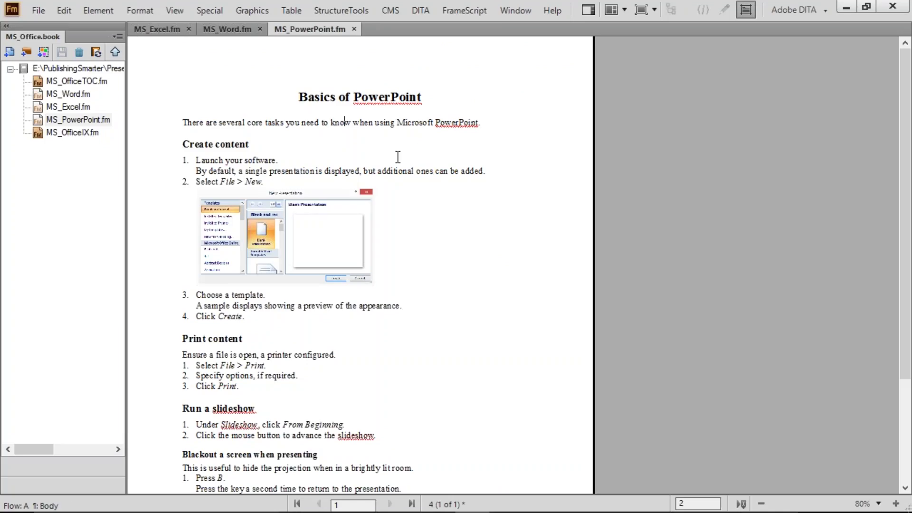
Create a new blank portrait document
{"action": "left_click", "coordinate": [38, 10]}
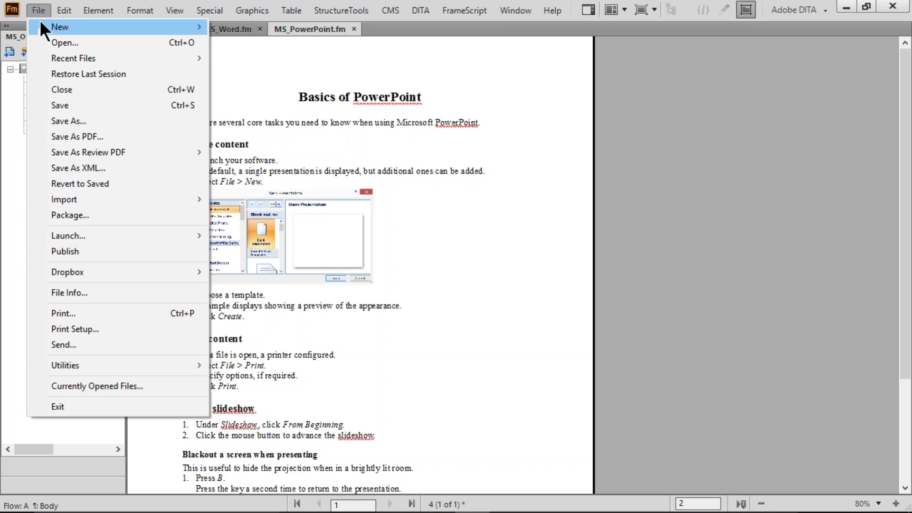
{"action": "mouse_move", "coordinate": [46, 34]}
{"action": "left_click", "coordinate": [245, 29]}
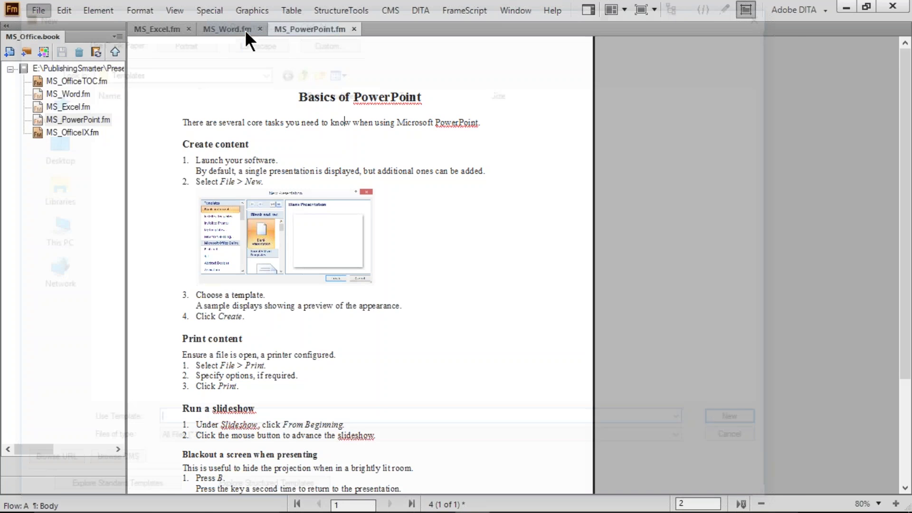
{"action": "left_click", "coordinate": [179, 37]}
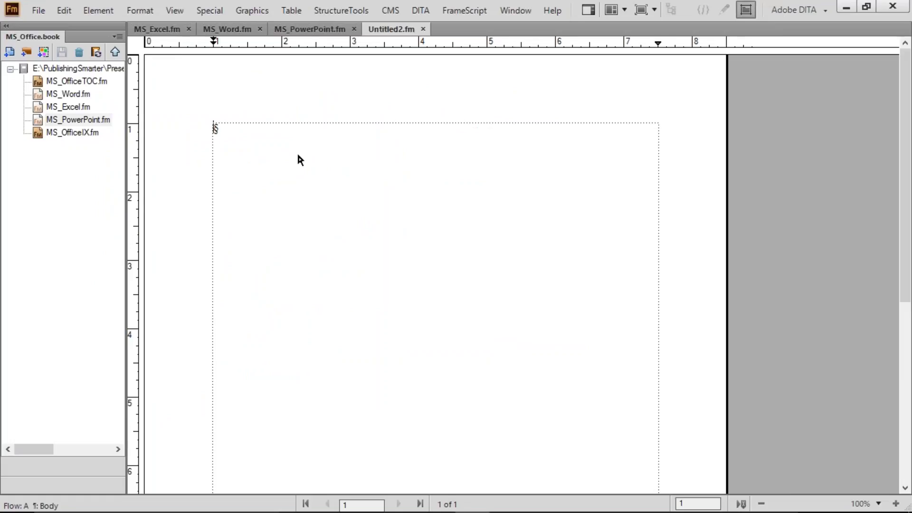
Enter the heading "Basics of MS Access" in the new document and apply the Title paragraph format
{"action": "type", "text": "Basics of "}
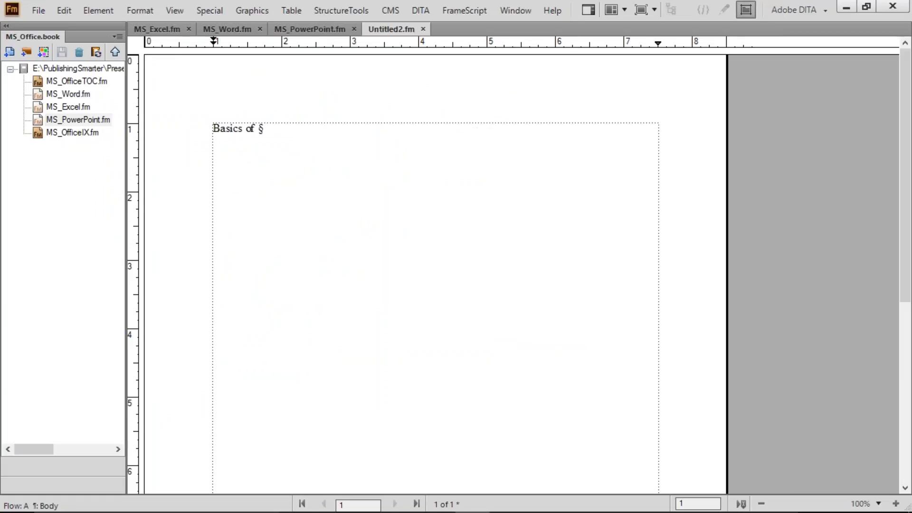
{"action": "type", "text": "MS Access"}
{"action": "key", "text": "ctrl+9"}
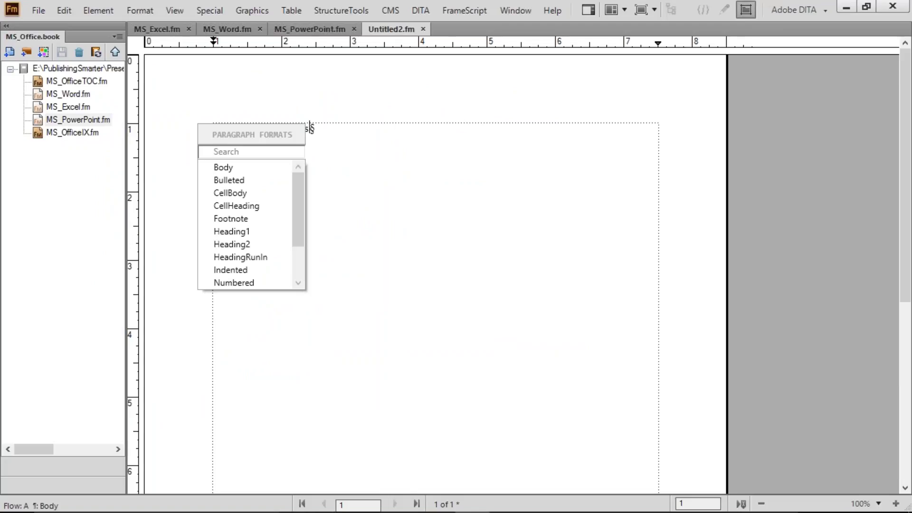
{"action": "type", "text": "ti"}
{"action": "key", "text": "Return"}
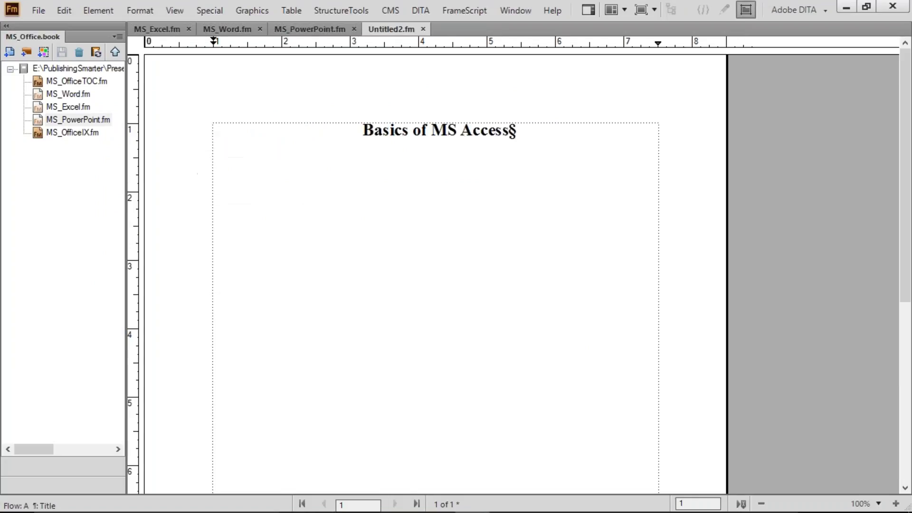
{"action": "key", "text": "Return"}
Check the opening of the PowerPoint chapter and add the body paragraph "Things you should know" under the new document's title
{"action": "left_click", "coordinate": [298, 27]}
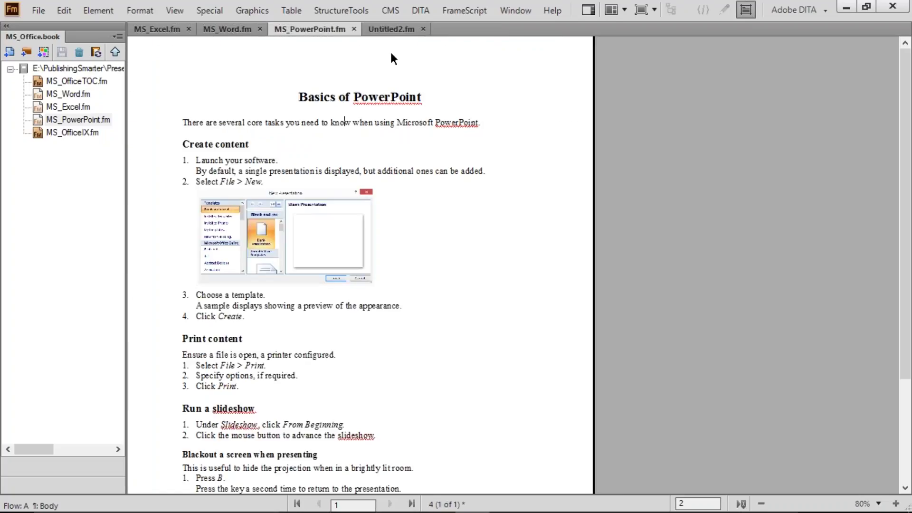
{"action": "left_click", "coordinate": [389, 28]}
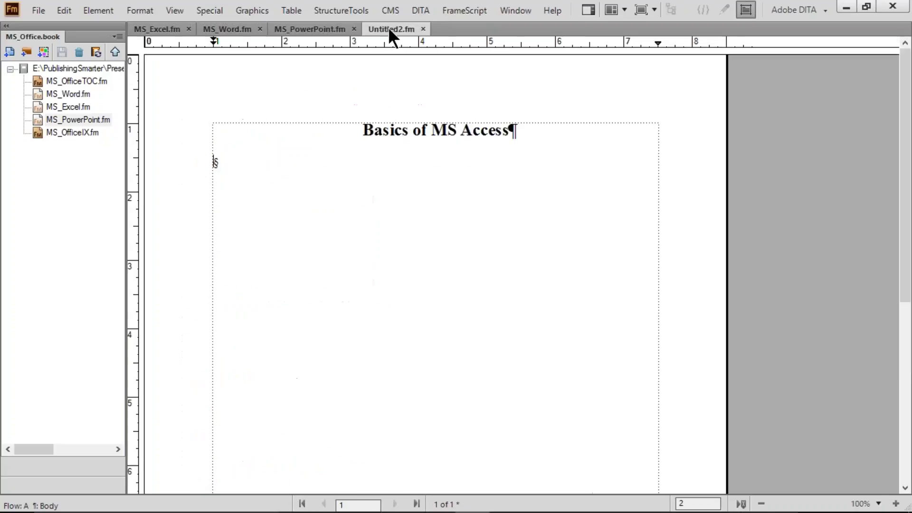
{"action": "type", "text": "Things you should know"}
{"action": "key", "text": "Return"}
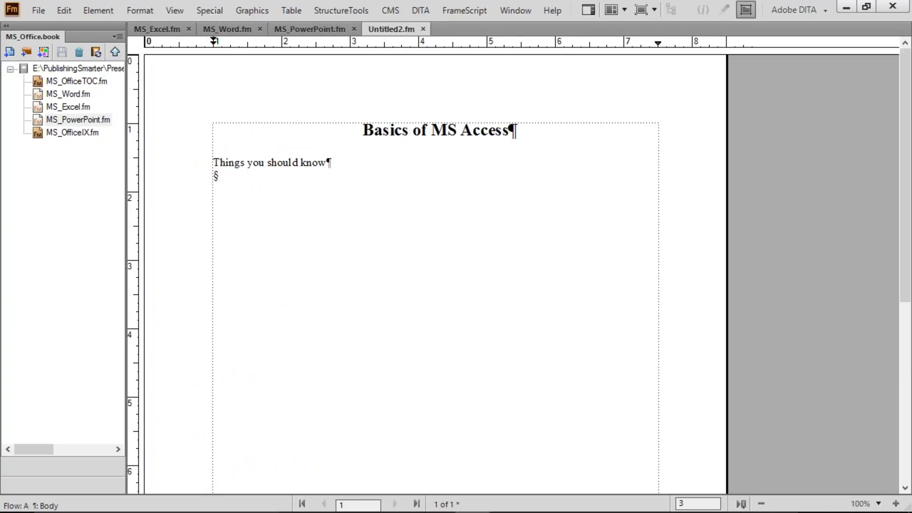
Add the heading "Create content" in the Heading1 format, following the wording in the PowerPoint chapter
{"action": "key", "text": "ctrl+9"}
{"action": "type", "text": "h"}
{"action": "key", "text": "Return"}
{"action": "left_click", "coordinate": [293, 24]}
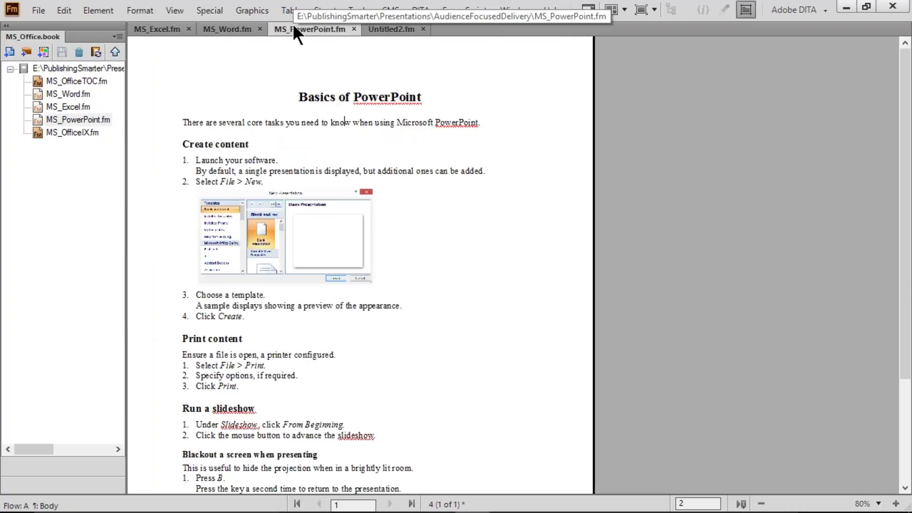
{"action": "left_click", "coordinate": [380, 28]}
{"action": "type", "text": "Cre"}
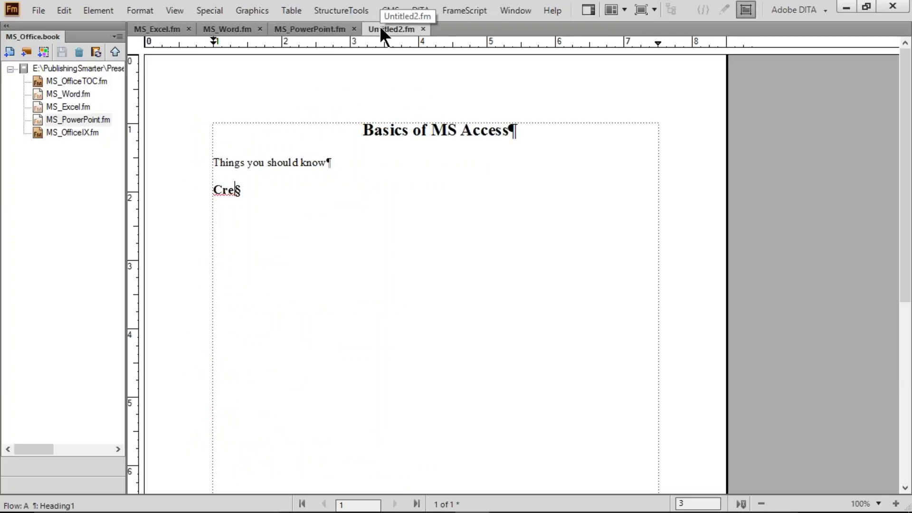
{"action": "type", "text": "ate content"}
{"action": "key", "text": "Return"}
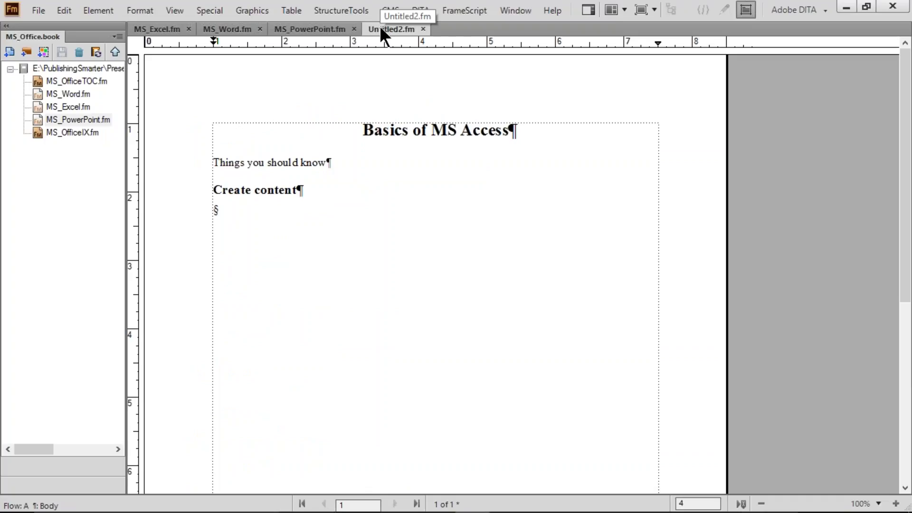
Add the numbered steps "Do things" and "Other stuff" under "Create content", starting with the Numbered1 format
{"action": "key", "text": "ctrl+9"}
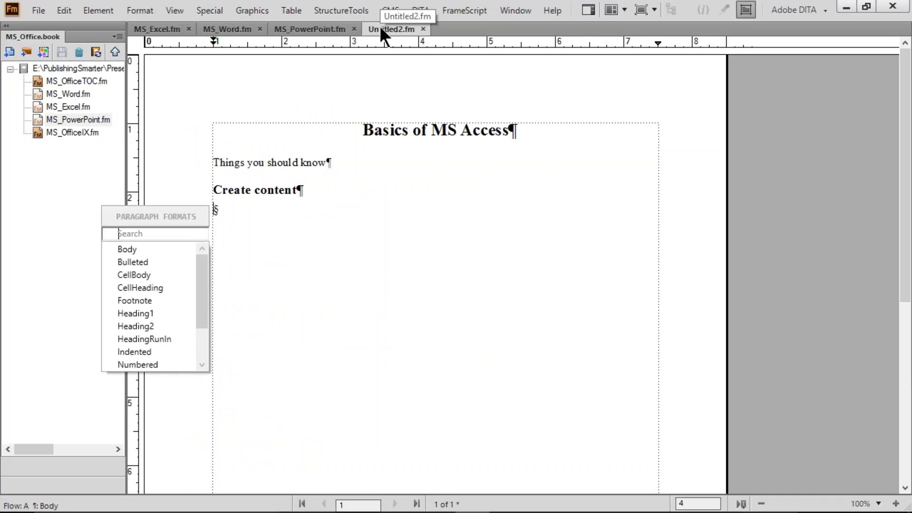
{"action": "type", "text": "n"}
{"action": "key", "text": "Down"}
{"action": "key", "text": "Return"}
{"action": "type", "text": "Do things"}
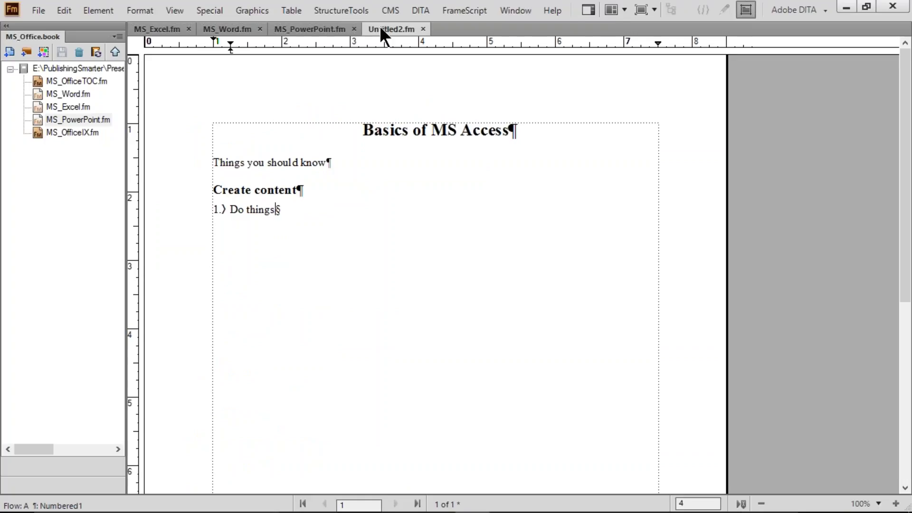
{"action": "key", "text": "Return"}
{"action": "type", "text": "Other stuff"}
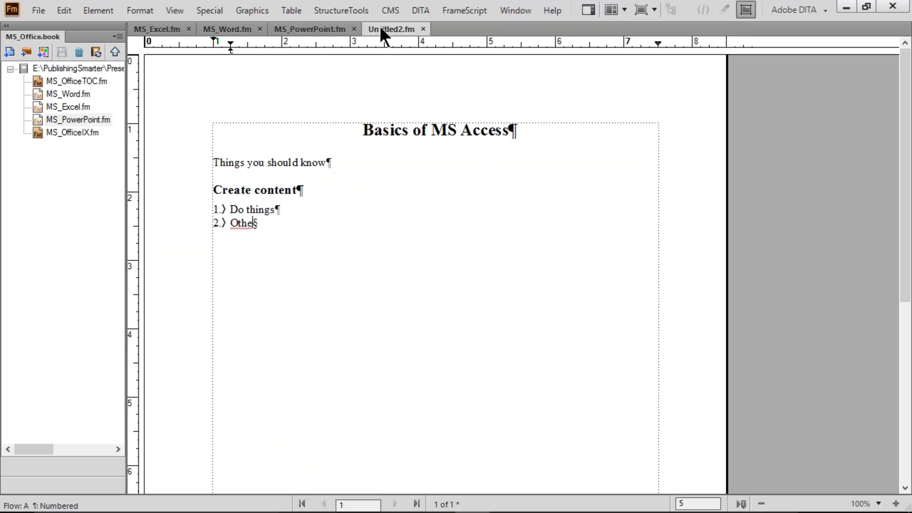
Add a Heading1 paragraph "Next heading" followed by the body text "Blah blah"
{"action": "key", "text": "Return"}
{"action": "key", "text": "ctrl+1"}
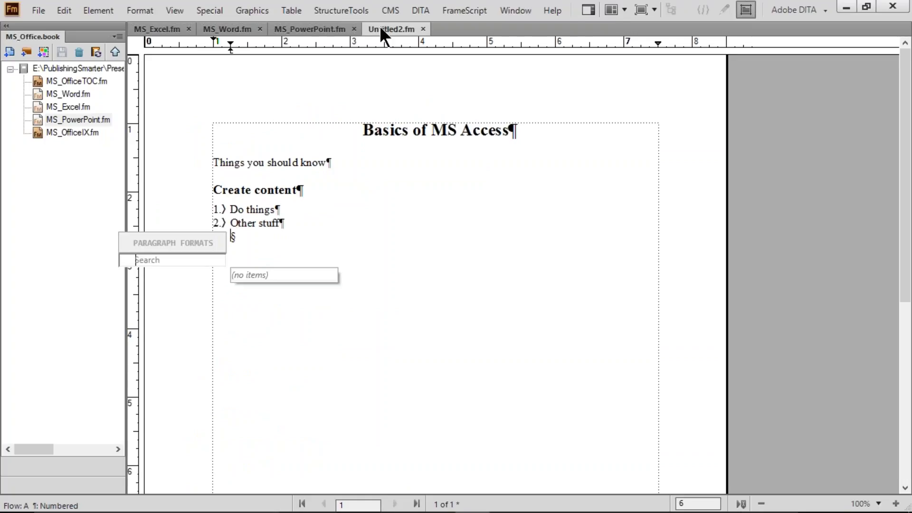
{"action": "type", "text": "h"}
{"action": "key", "text": "Return"}
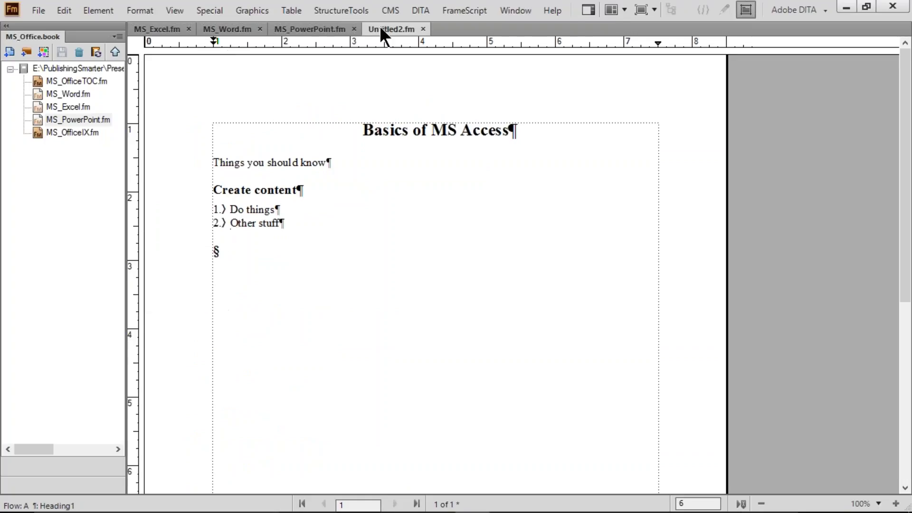
{"action": "type", "text": "Next heading"}
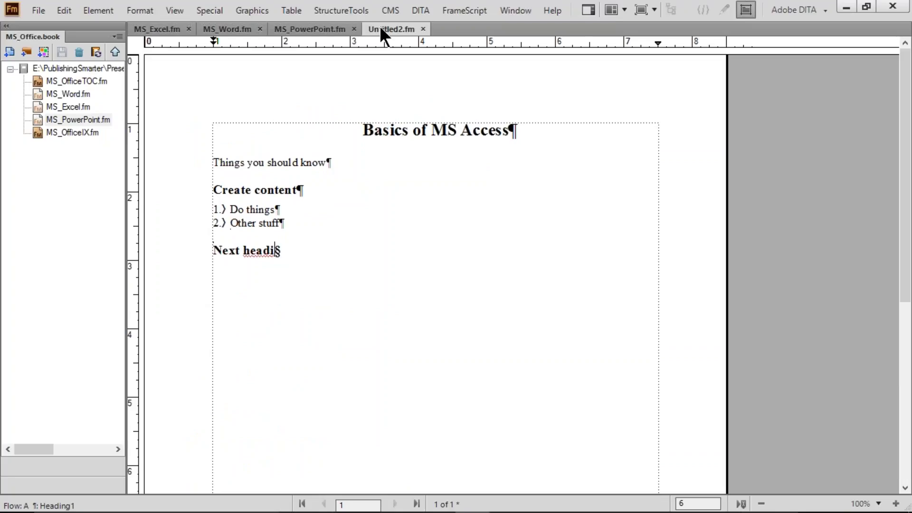
{"action": "key", "text": "Return"}
{"action": "type", "text": "Blah blah"}
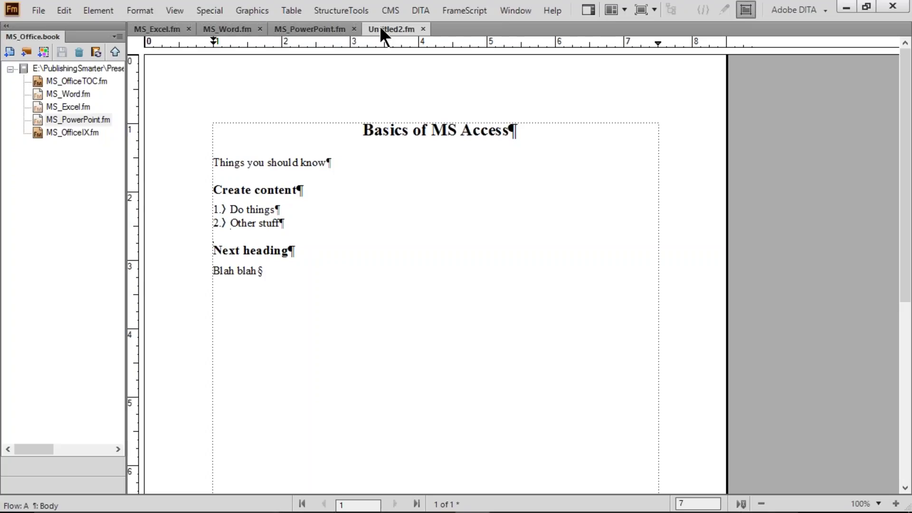
Compare the new document at 80% zoom with the PowerPoint chapter, and close the new document without saving it
{"action": "left_click", "coordinate": [327, 27]}
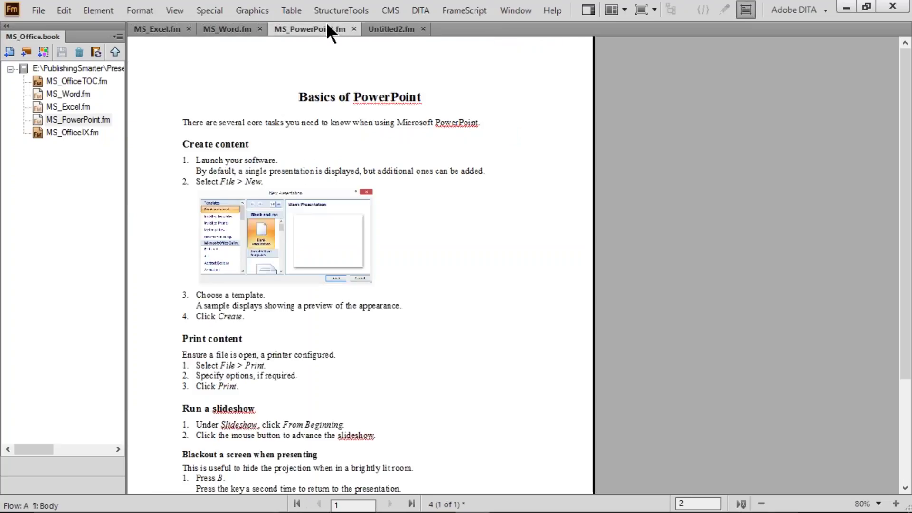
{"action": "left_click", "coordinate": [392, 28]}
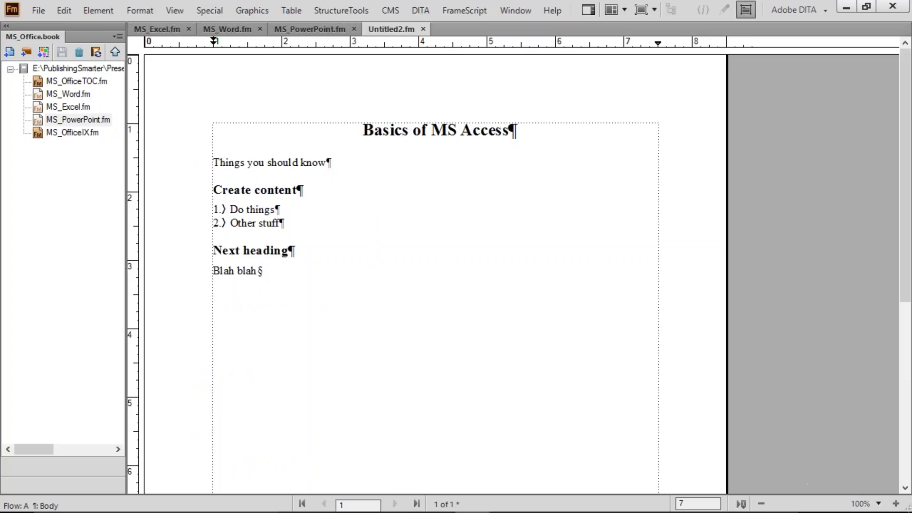
{"action": "left_click", "coordinate": [762, 504]}
{"action": "left_click", "coordinate": [313, 31]}
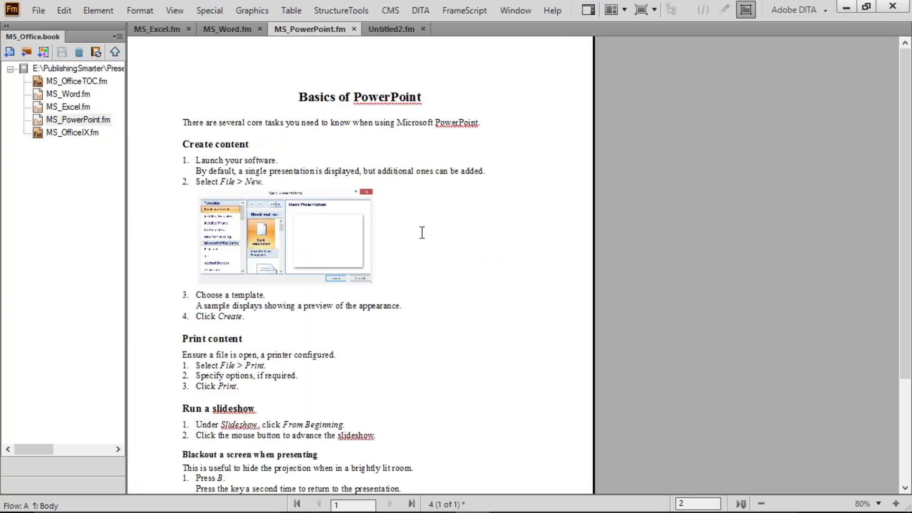
{"action": "left_click", "coordinate": [386, 28]}
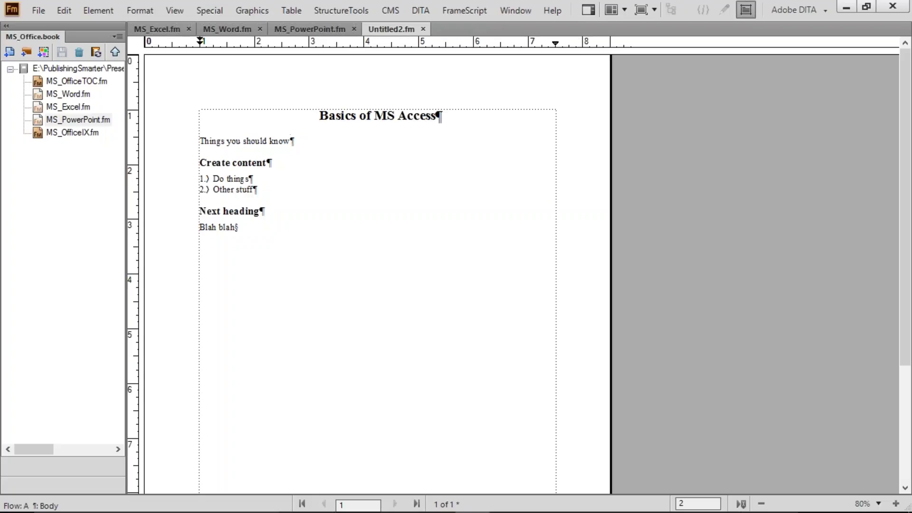
{"action": "key", "text": "ctrl+w"}
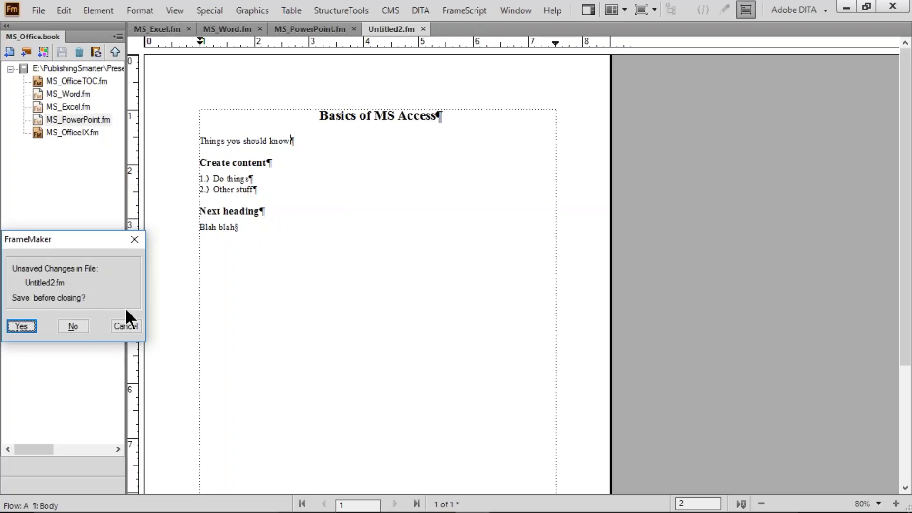
{"action": "left_click", "coordinate": [78, 325]}
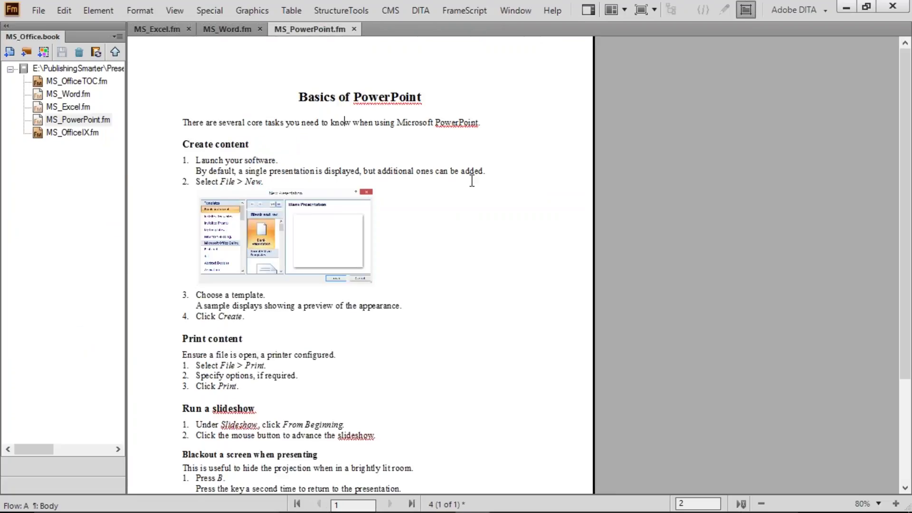
Revisit the summary slide and examine the paragraph tags of the PowerPoint chapter's title, introduction and "Create content" heading
{"action": "key", "text": "alt+Tab"}
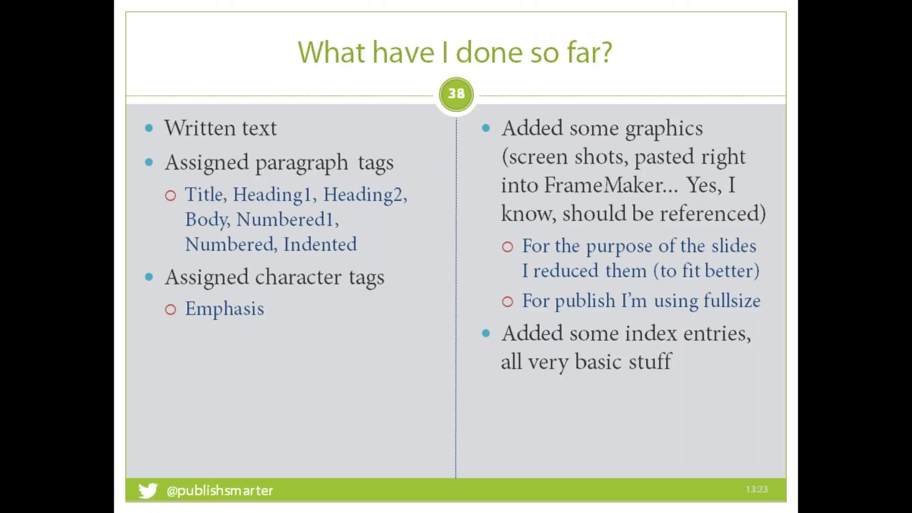
{"action": "key", "text": "alt+Tab"}
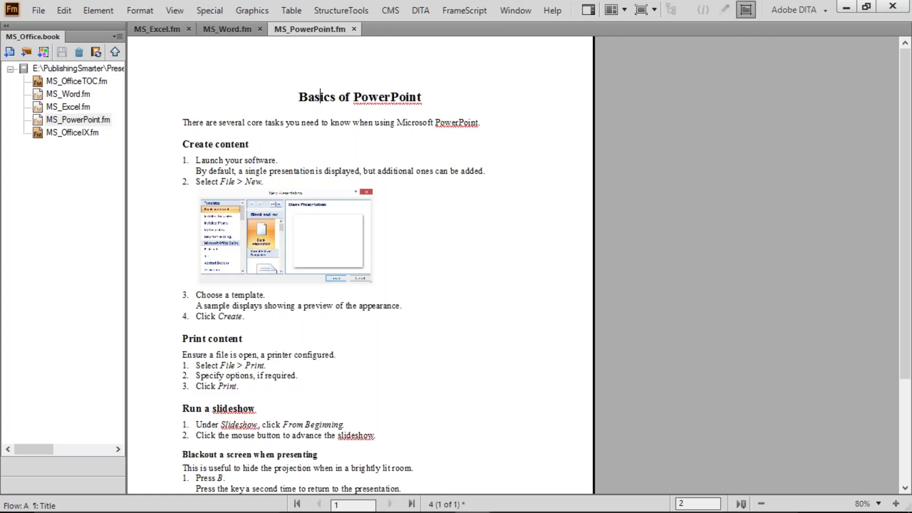
{"action": "triple_click", "coordinate": [320, 99]}
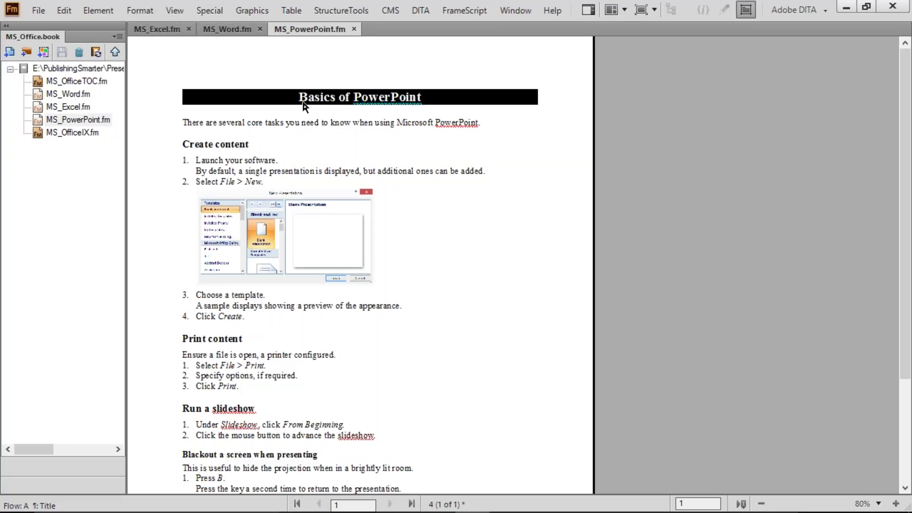
{"action": "triple_click", "coordinate": [351, 128]}
{"action": "left_click", "coordinate": [236, 144]}
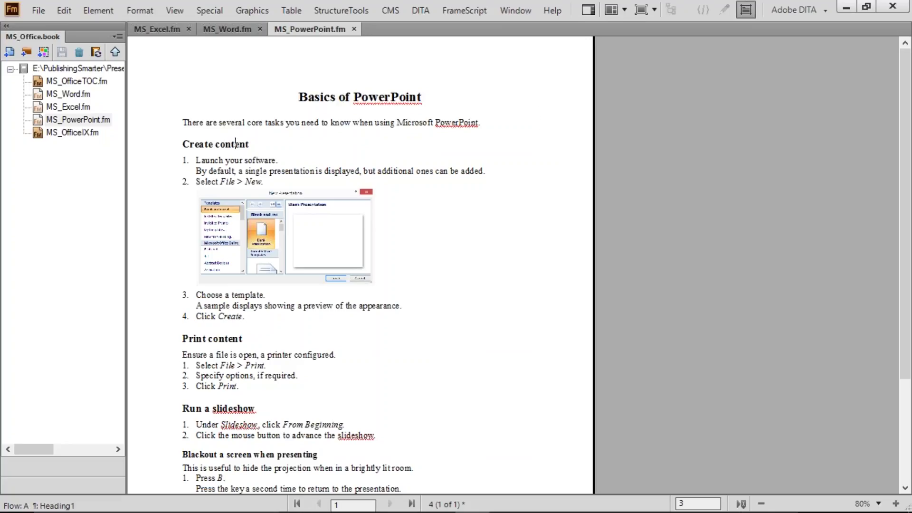
Examine the paragraph and character tags of the PowerPoint chapter's numbered steps, image and italic menu names, and switch to the slide show
{"action": "triple_click", "coordinate": [236, 144]}
{"action": "triple_click", "coordinate": [242, 160]}
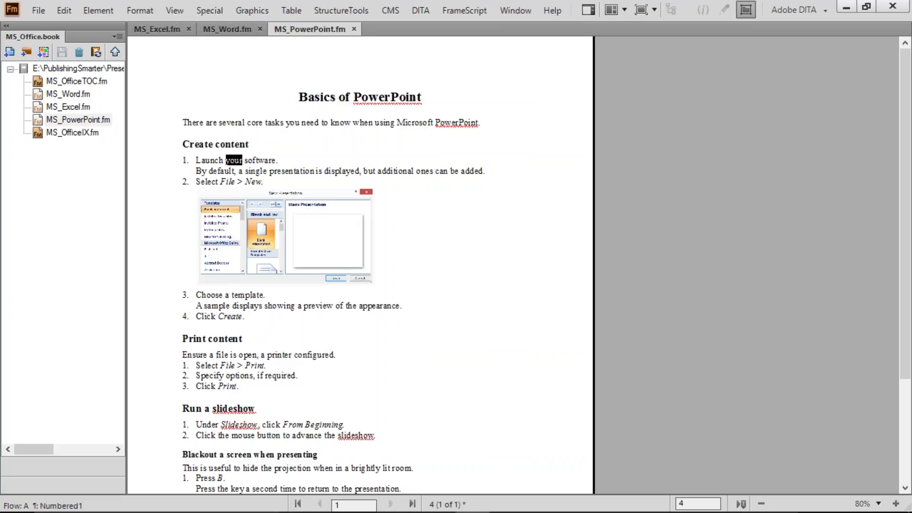
{"action": "left_click", "coordinate": [206, 190]}
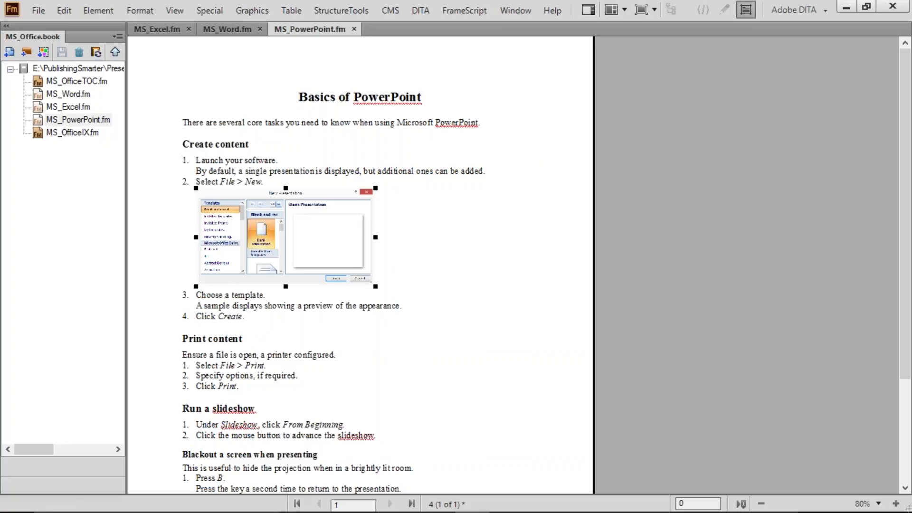
{"action": "triple_click", "coordinate": [207, 181]}
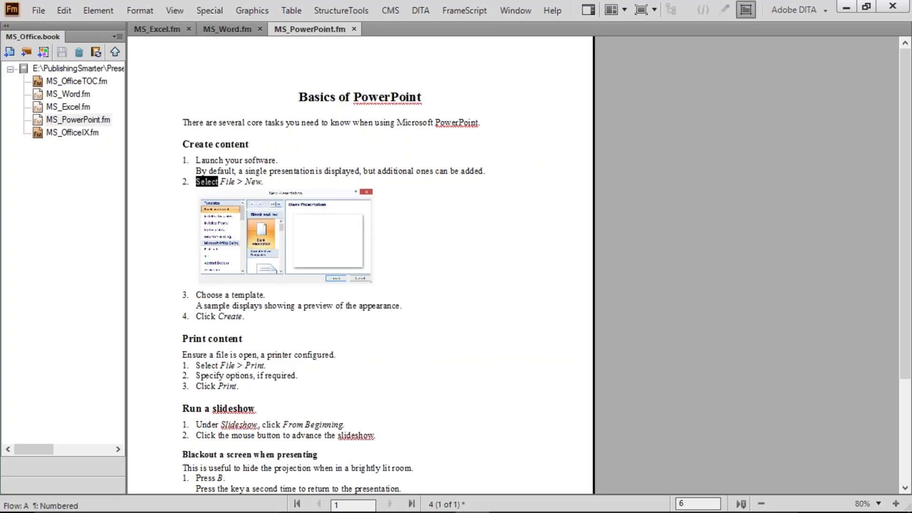
{"action": "left_click", "coordinate": [457, 161]}
{"action": "left_click", "coordinate": [229, 181]}
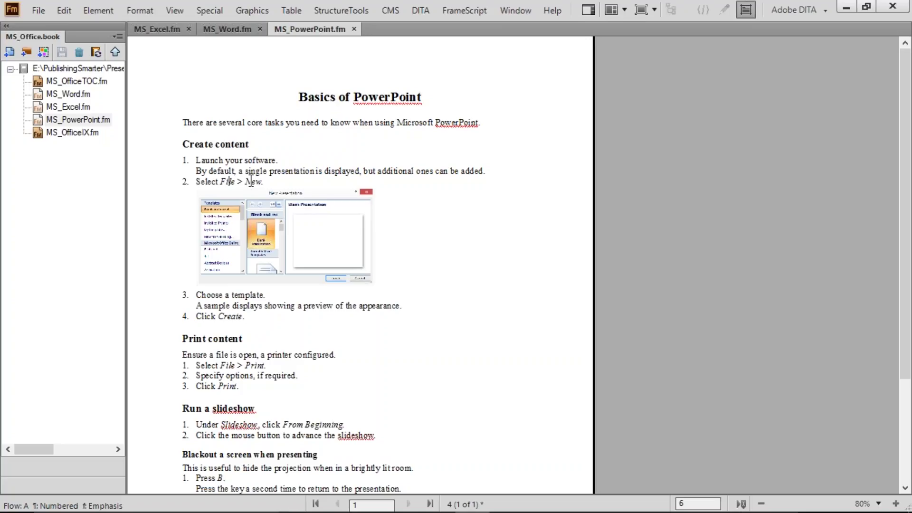
{"action": "left_click", "coordinate": [228, 366]}
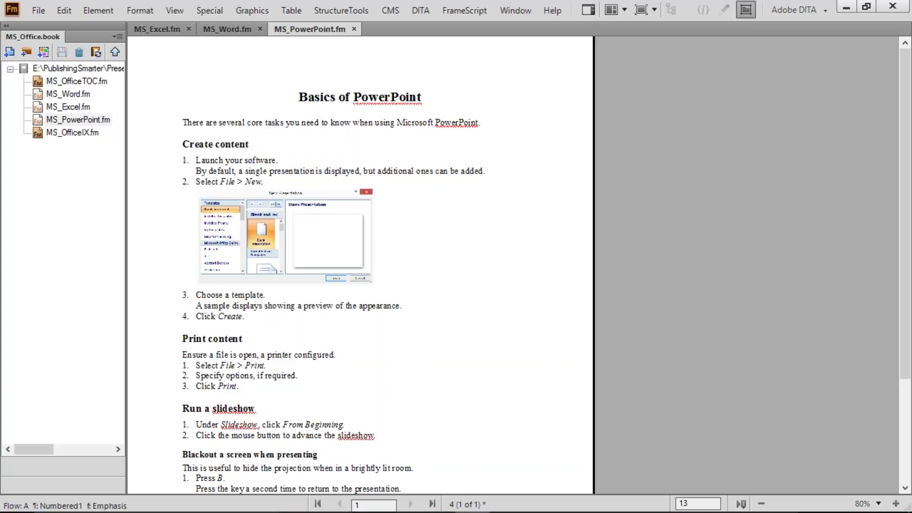
{"action": "key", "text": "alt+Tab"}
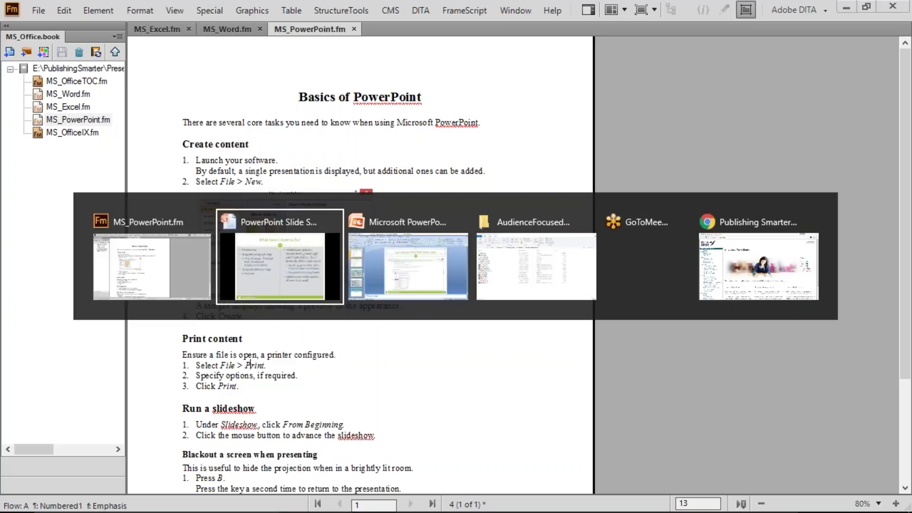
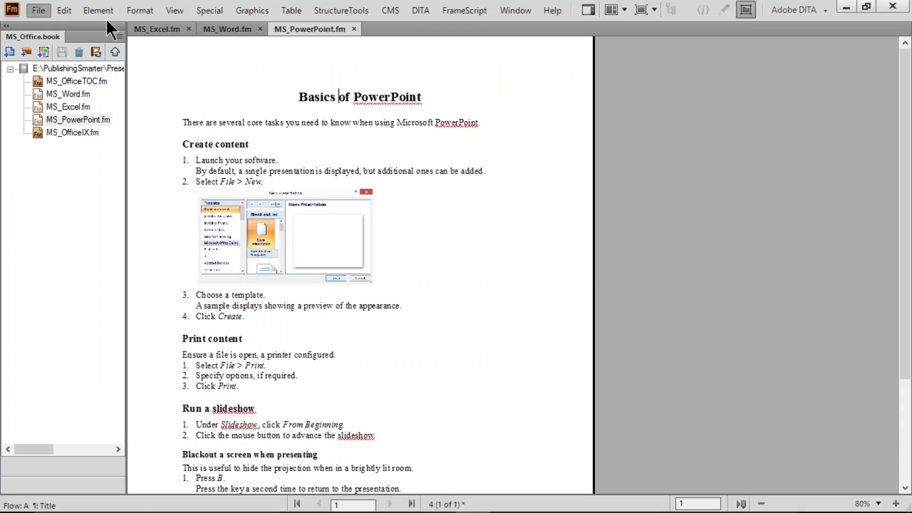
Close the PowerPoint, Word and Excel chapters, saving the changes in each
{"action": "left_click", "coordinate": [354, 29]}
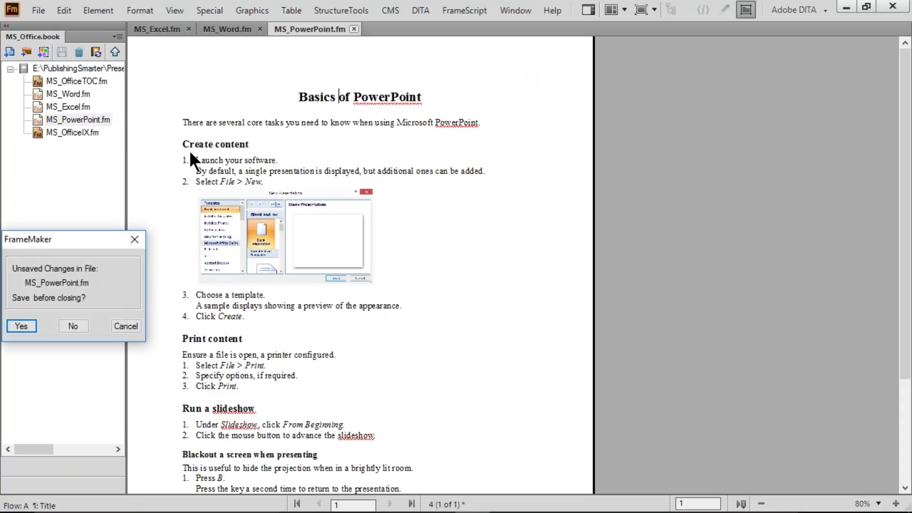
{"action": "left_click", "coordinate": [14, 327]}
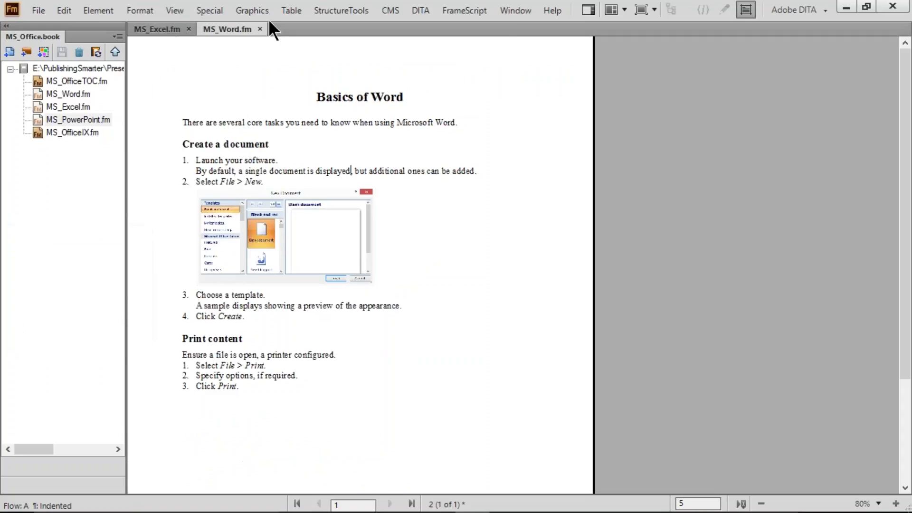
{"action": "left_click", "coordinate": [260, 29]}
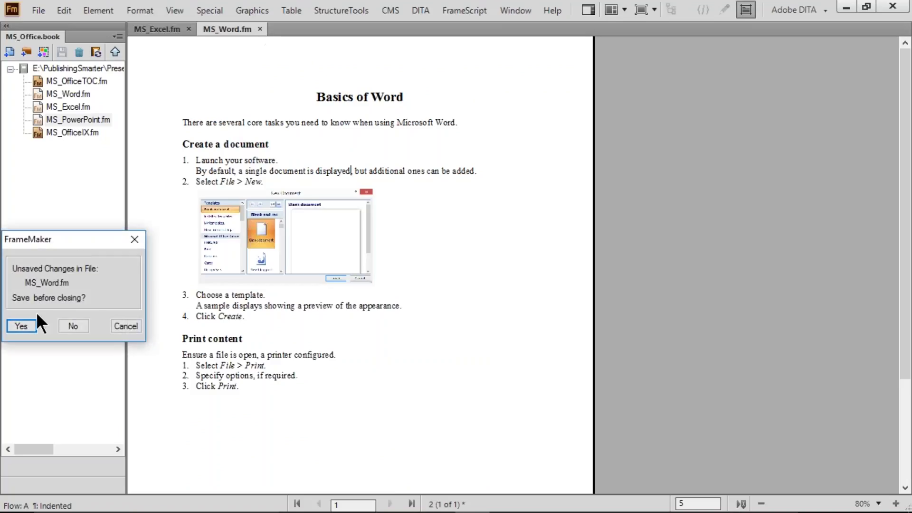
{"action": "left_click", "coordinate": [19, 326]}
{"action": "left_click", "coordinate": [189, 29]}
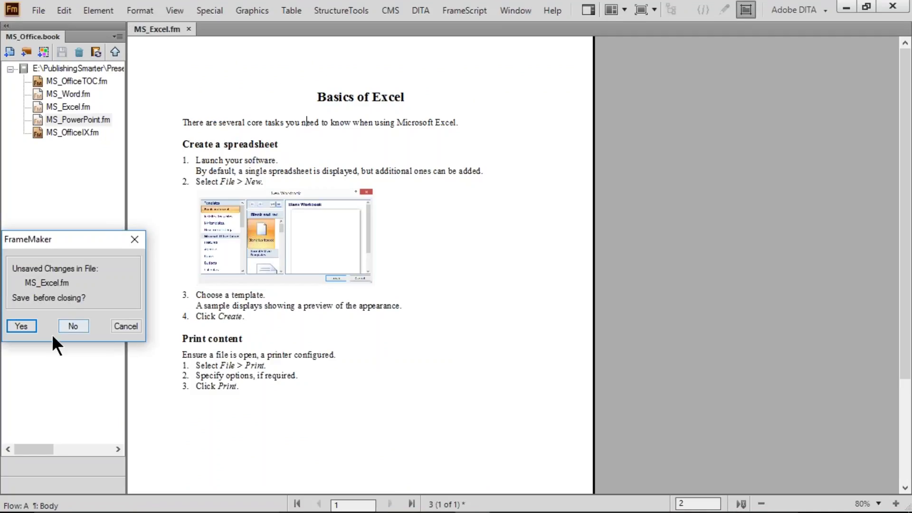
{"action": "left_click", "coordinate": [20, 326]}
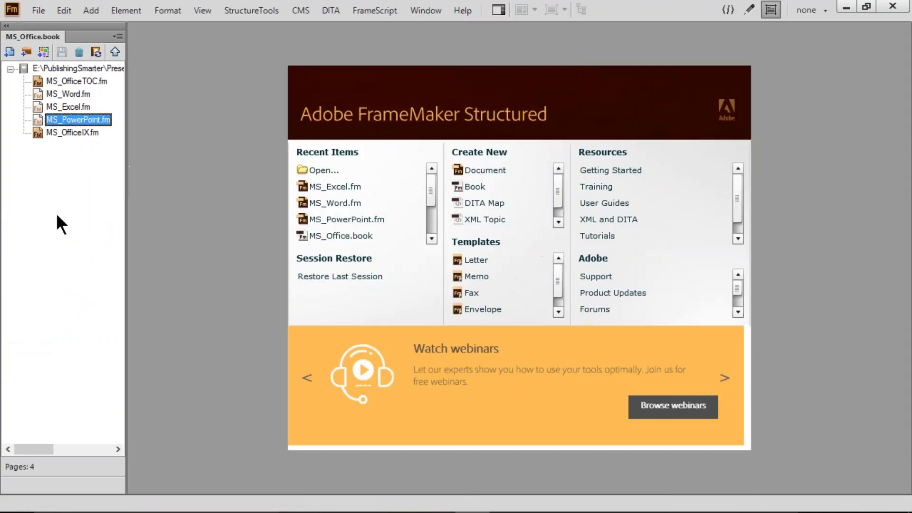
Update the book with numbering, cross-references, text insets, OLE links and mini TOC, regenerating MS_OfficeTOC.fm and MS_OfficeIX.fm
{"action": "key", "text": "alt+e"}
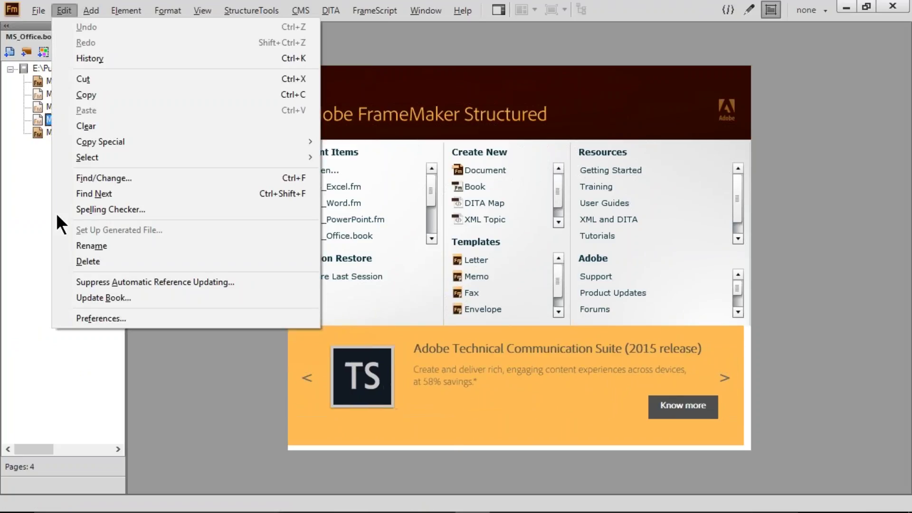
{"action": "key", "text": "Up"}
{"action": "key", "text": "Up"}
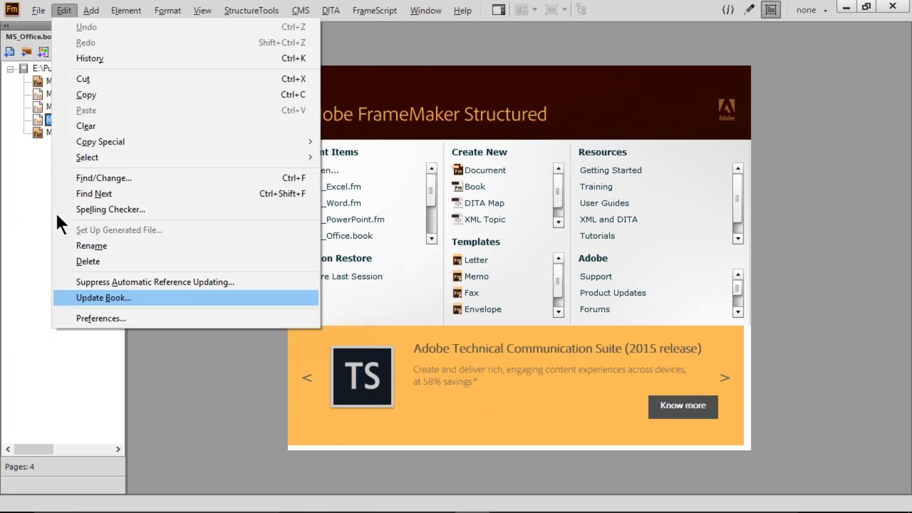
{"action": "key", "text": "Return"}
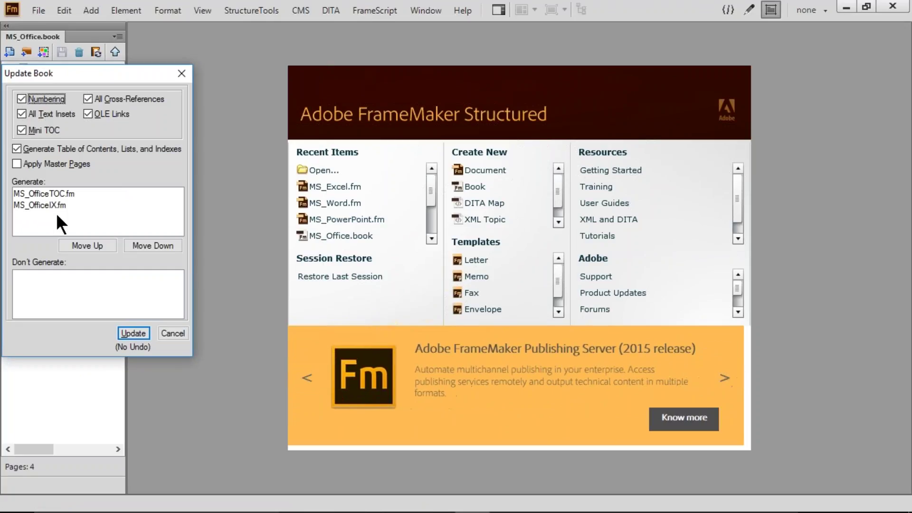
{"action": "key", "text": "Return"}
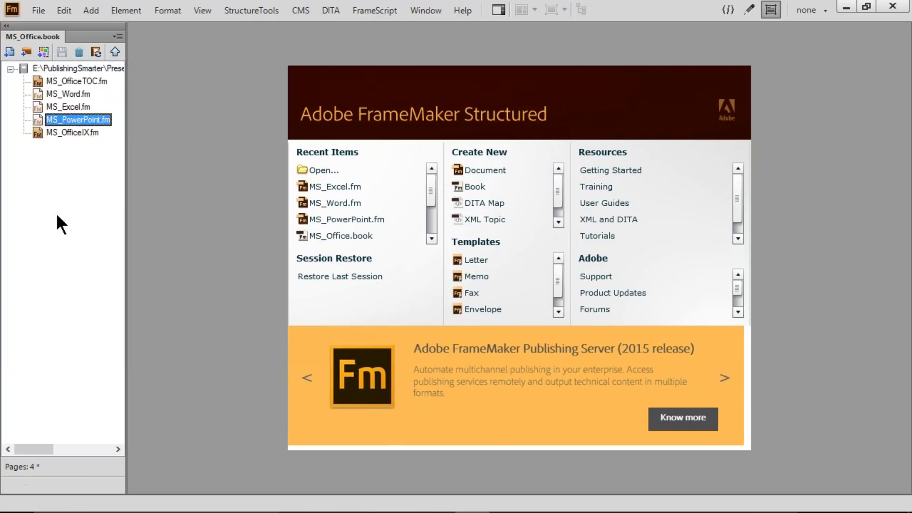
Open MS_OfficeTOC.fm, compare the "Create" and "Print content" entries across the three chapters, and close it
{"action": "double_click", "coordinate": [83, 82]}
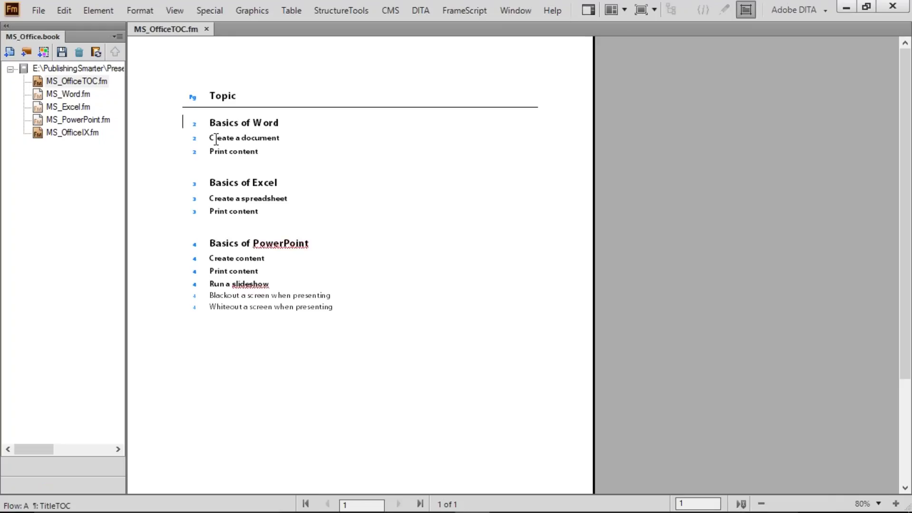
{"action": "left_click_drag", "start_coordinate": [215, 137], "coordinate": [241, 137]}
{"action": "left_click_drag", "start_coordinate": [217, 199], "coordinate": [286, 204]}
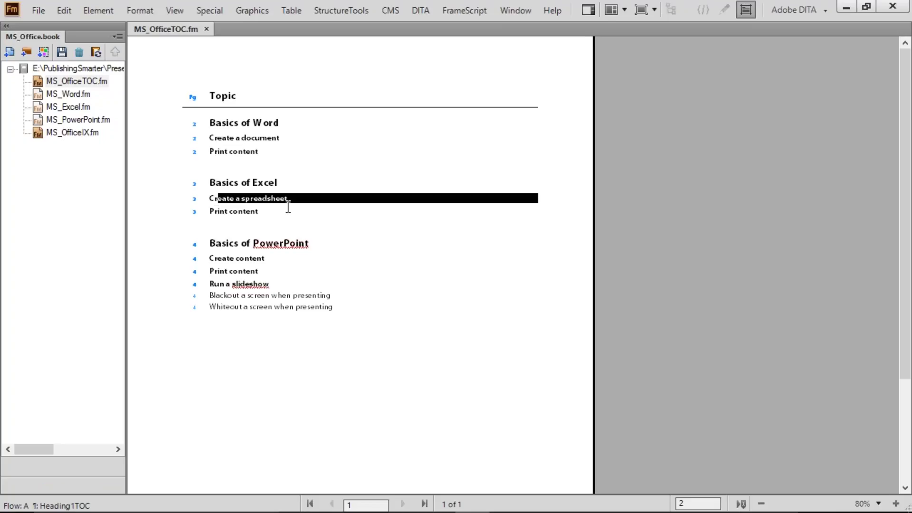
{"action": "left_click_drag", "start_coordinate": [217, 259], "coordinate": [251, 259]}
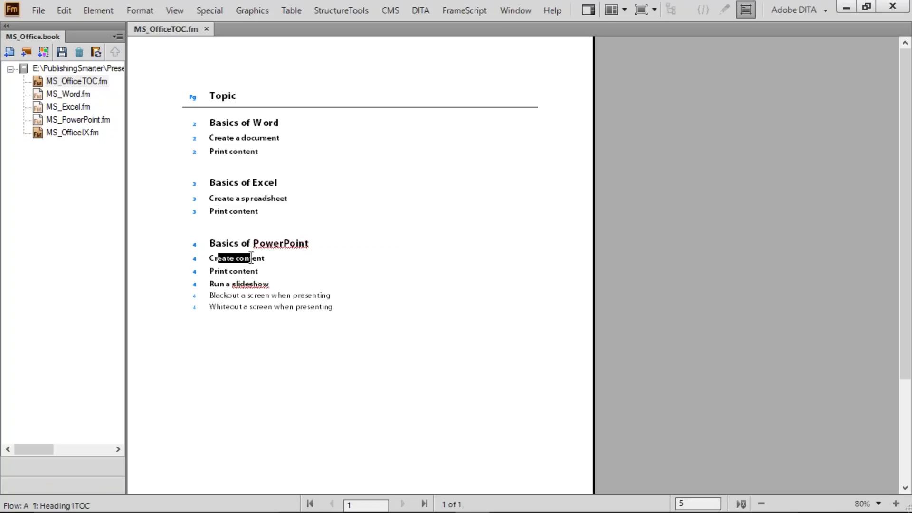
{"action": "left_click", "coordinate": [252, 259]}
{"action": "left_click_drag", "start_coordinate": [221, 271], "coordinate": [268, 270]}
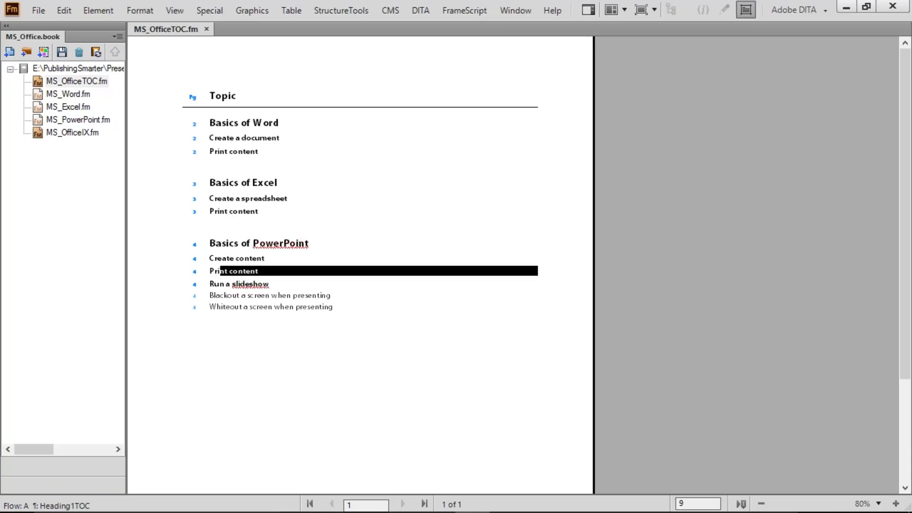
{"action": "left_click", "coordinate": [253, 217]}
{"action": "left_click_drag", "start_coordinate": [210, 151], "coordinate": [279, 151]}
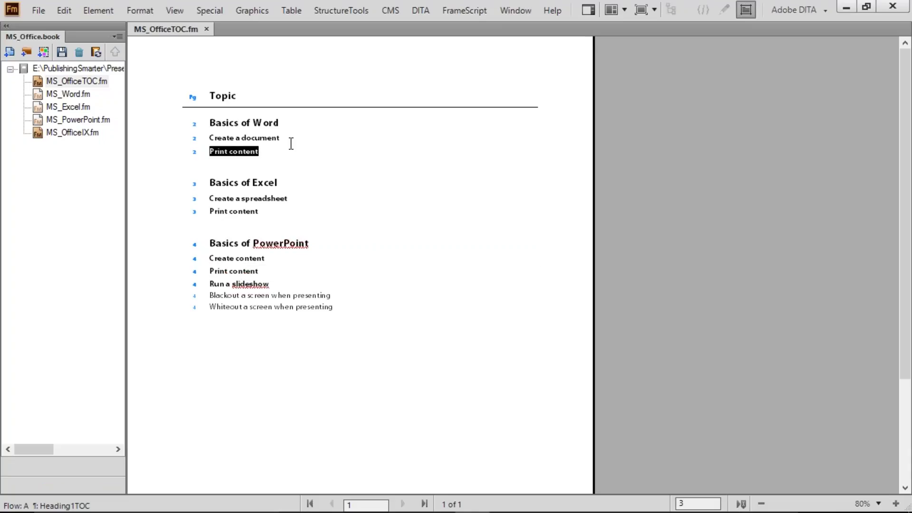
{"action": "left_click", "coordinate": [290, 144]}
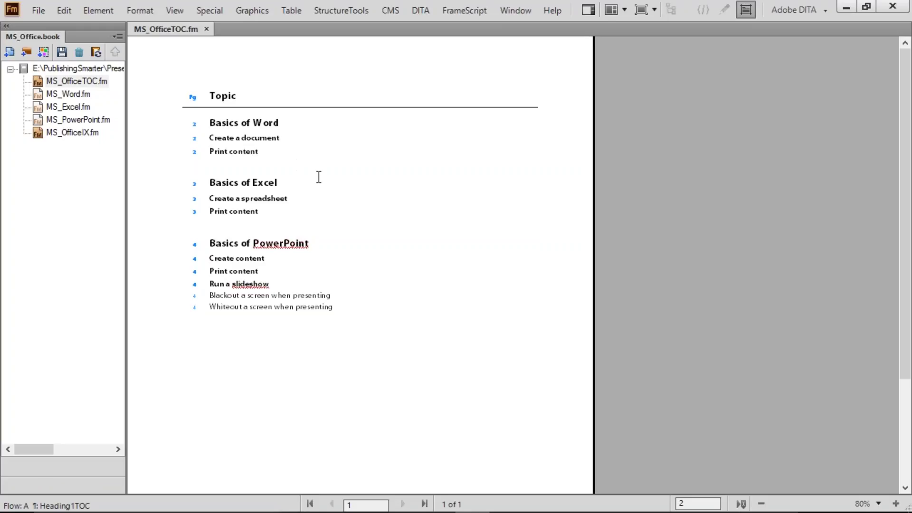
{"action": "key", "text": "ctrl+w"}
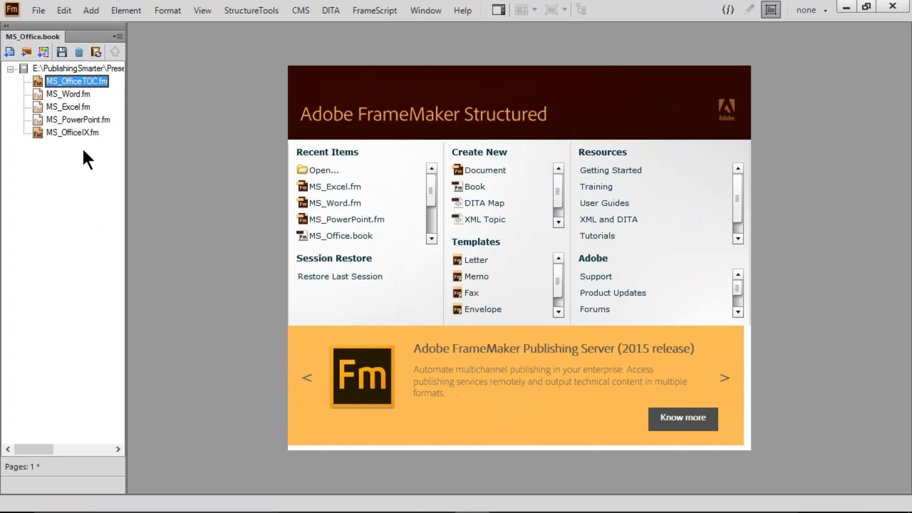
Publish MS_Office.book as Responsive HTML5 using the Defaults.sts settings file
{"action": "left_click", "coordinate": [34, 10]}
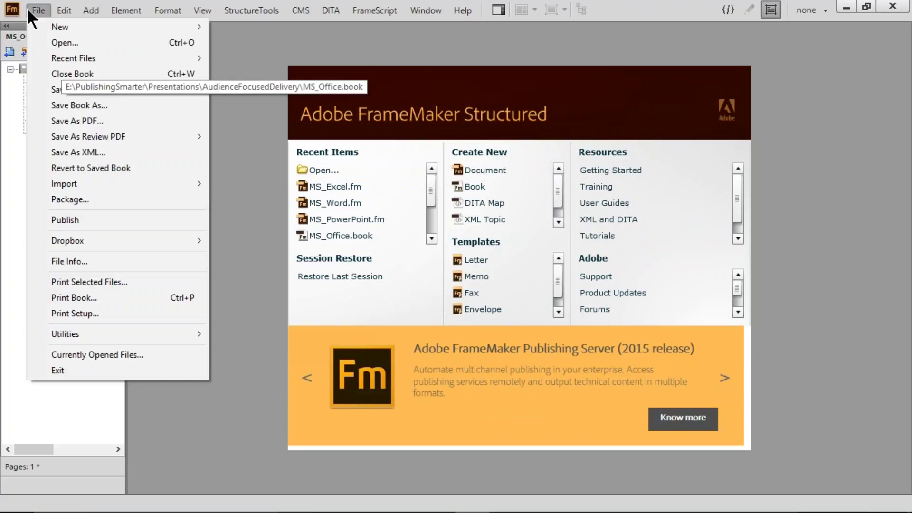
{"action": "left_click", "coordinate": [135, 220]}
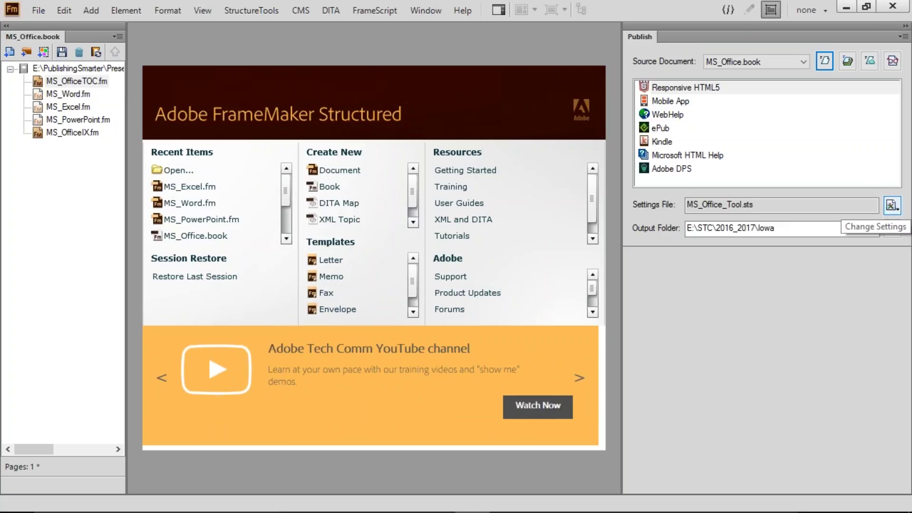
{"action": "left_click", "coordinate": [889, 207]}
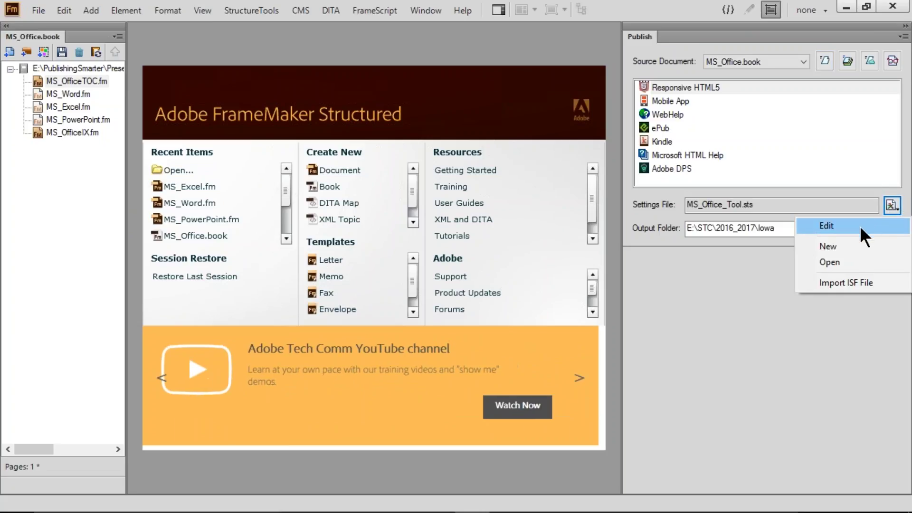
{"action": "left_click", "coordinate": [830, 263]}
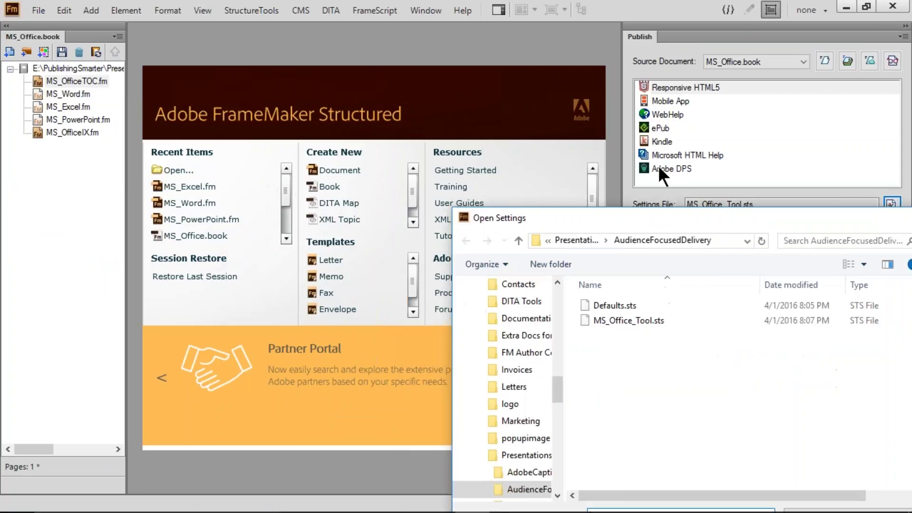
{"action": "left_click_drag", "start_coordinate": [669, 222], "coordinate": [500, 114]}
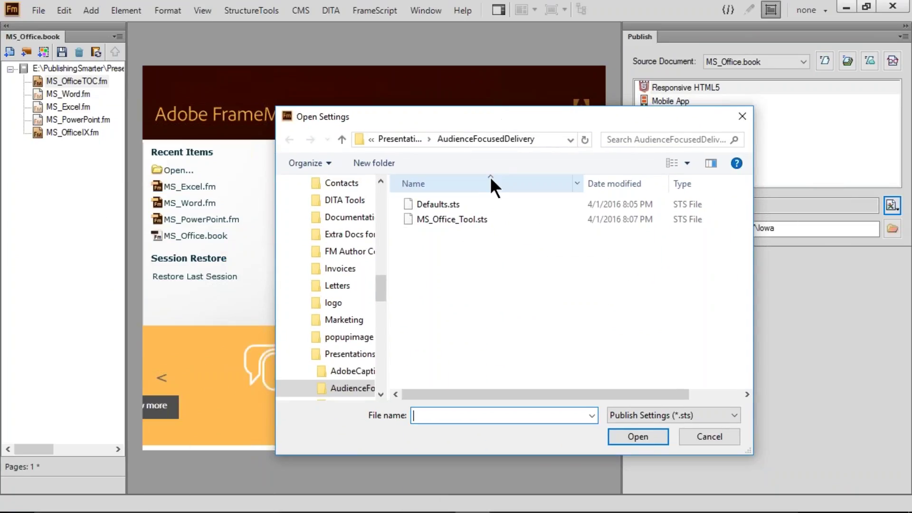
{"action": "double_click", "coordinate": [440, 205]}
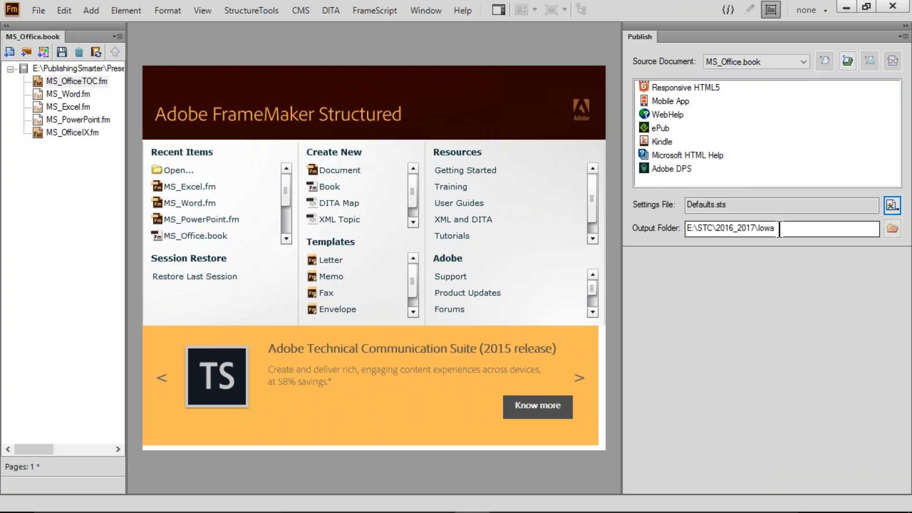
{"action": "double_click", "coordinate": [709, 88]}
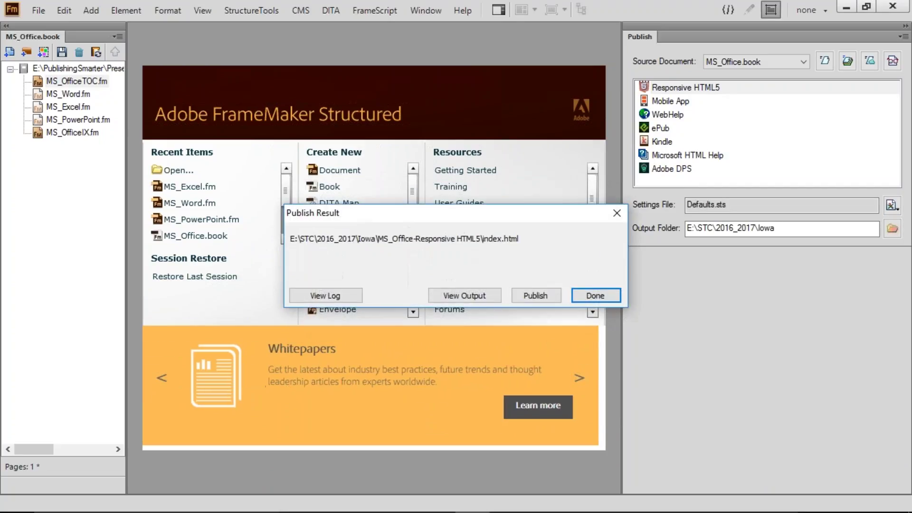
View the published HTML5 output, check the "Create a document" and "Print content" topics through its table of contents, and close it
{"action": "left_click", "coordinate": [464, 296]}
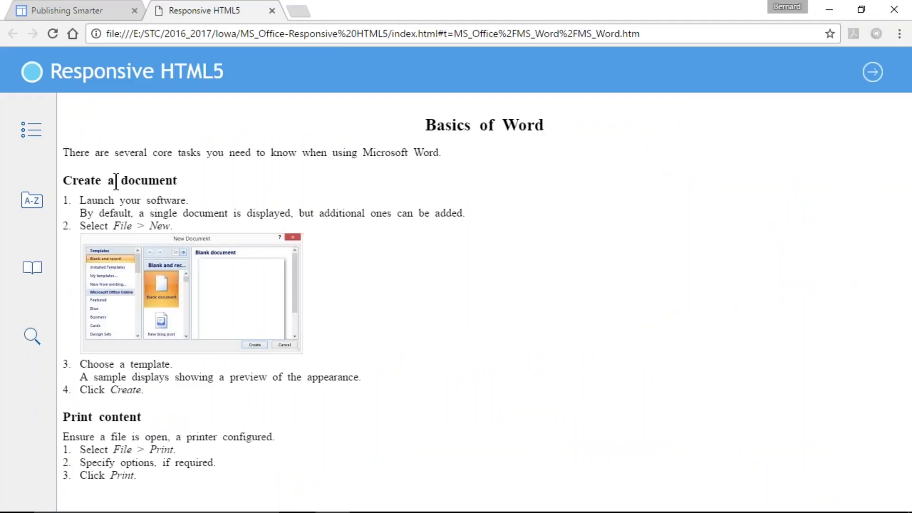
{"action": "left_click", "coordinate": [28, 130]}
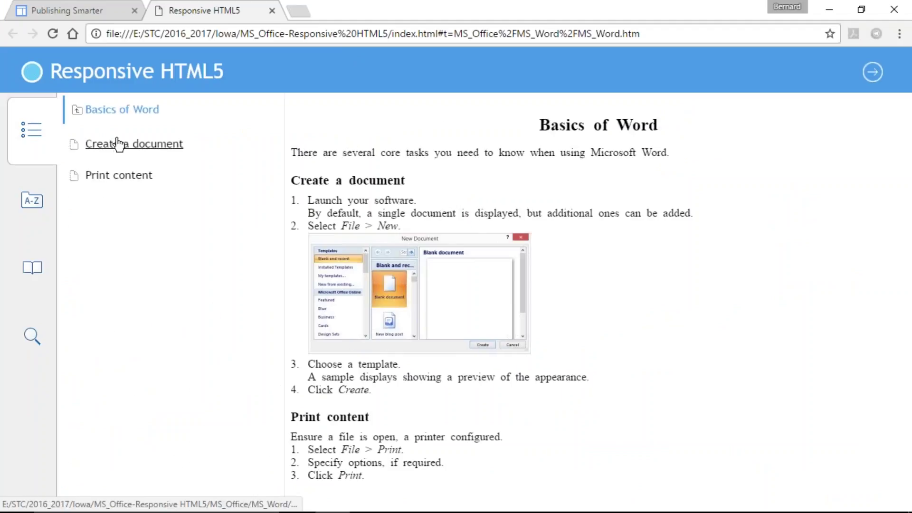
{"action": "left_click", "coordinate": [118, 143]}
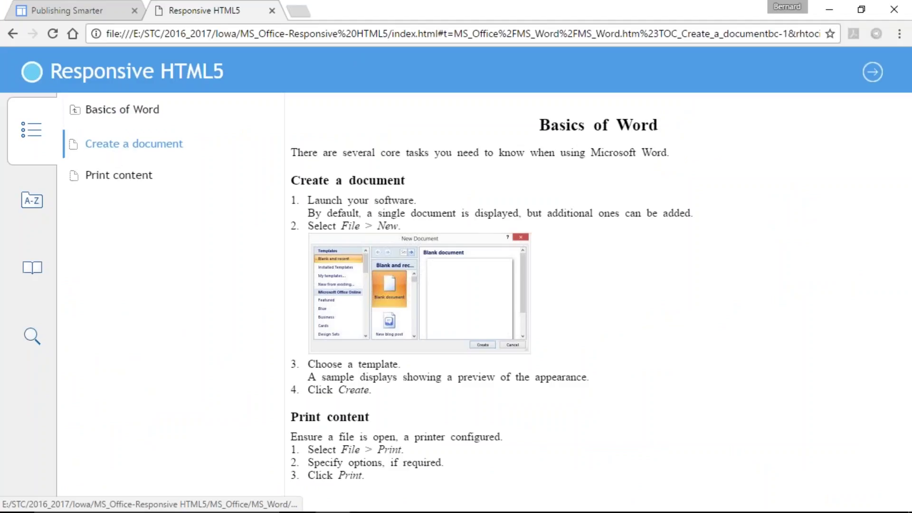
{"action": "left_click", "coordinate": [200, 185]}
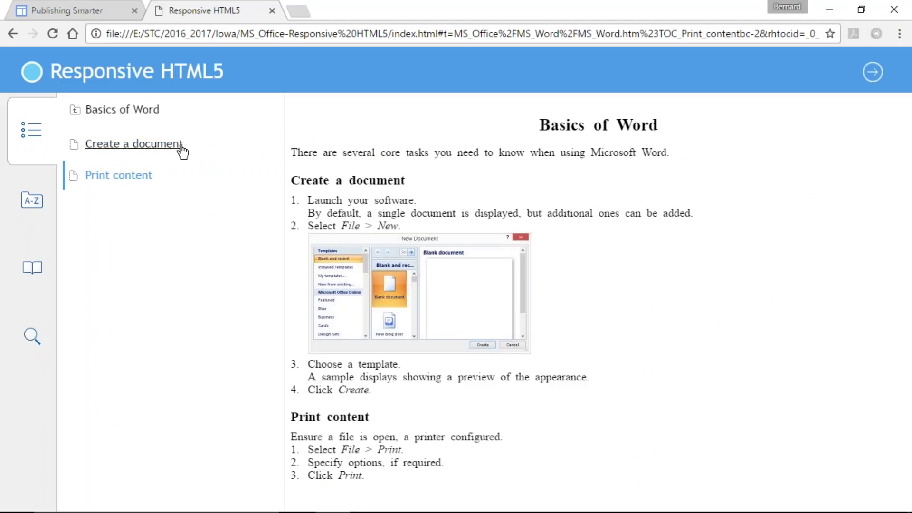
{"action": "key", "text": "ctrl+w"}
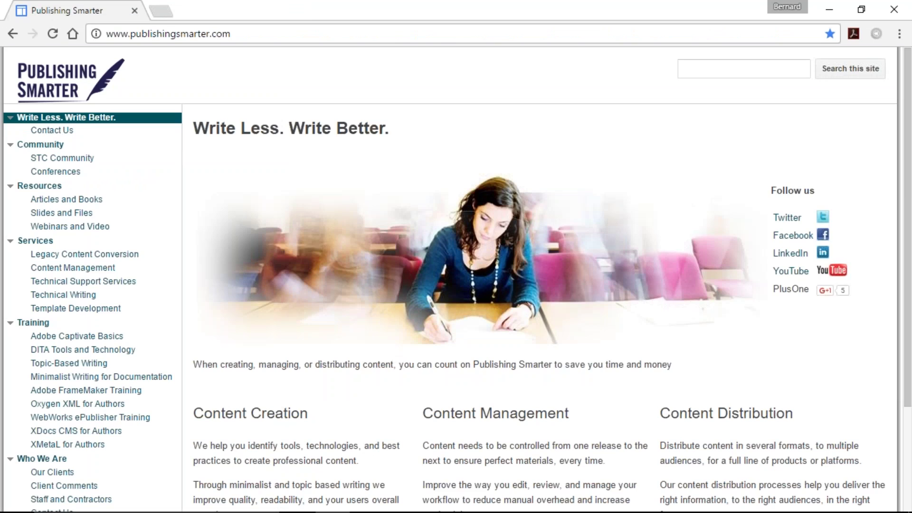
Switch to FrameMaker, publish MS_Office.book as Responsive HTML5 to E:\STC\2016_2017\Iowa, and view the output
{"action": "key", "text": "alt+Tab"}
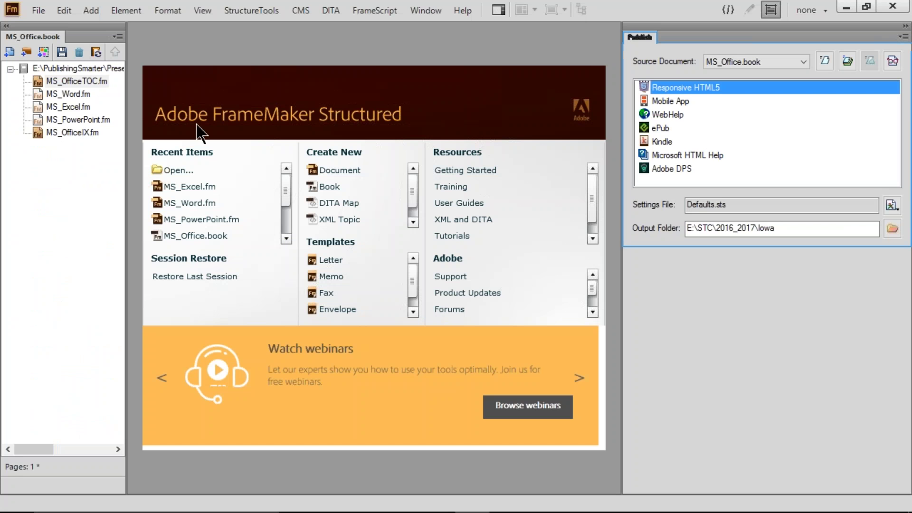
{"action": "left_click", "coordinate": [33, 173]}
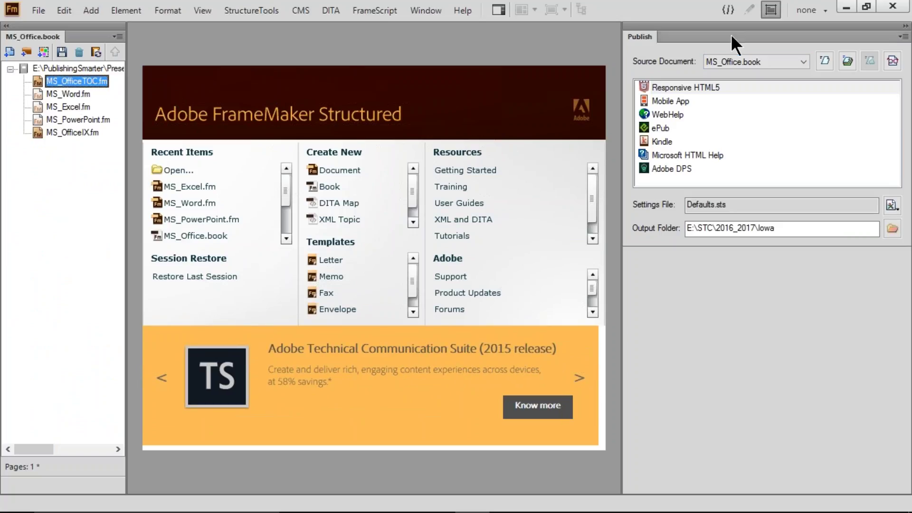
{"action": "left_click", "coordinate": [742, 61]}
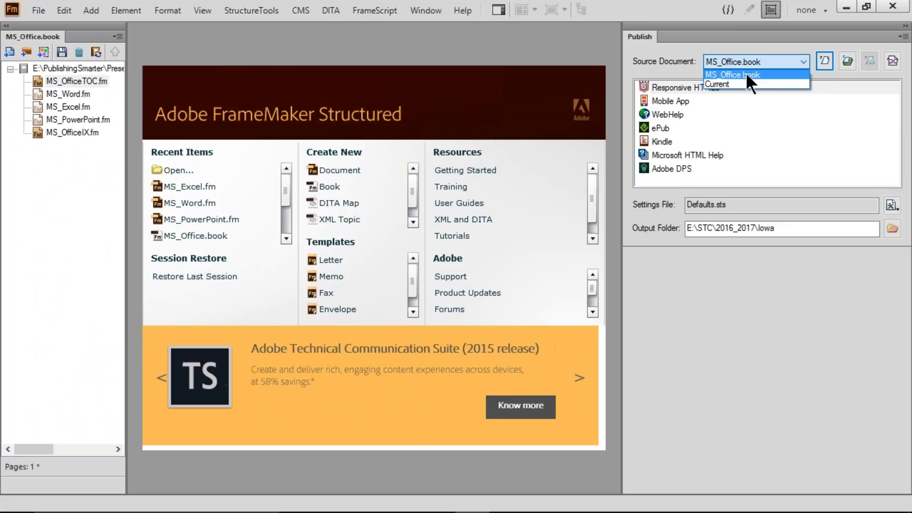
{"action": "left_click", "coordinate": [746, 74]}
{"action": "left_click", "coordinate": [691, 87]}
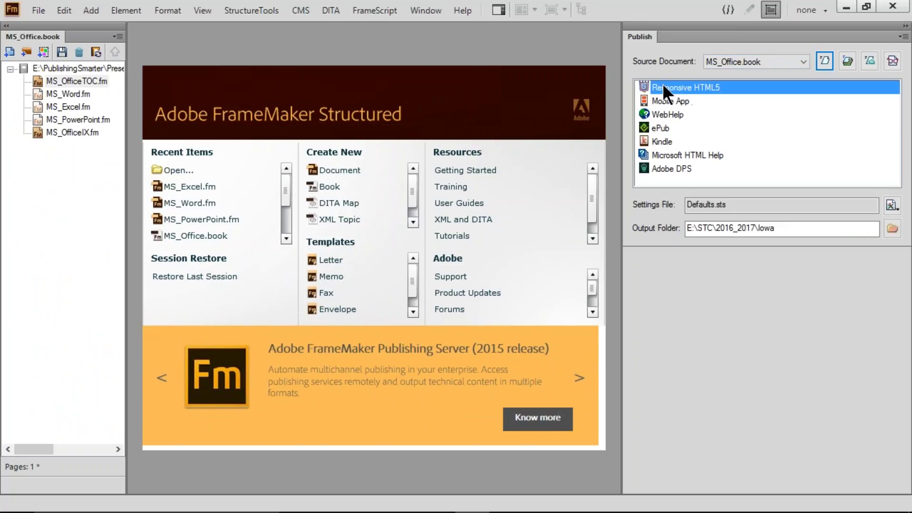
{"action": "double_click", "coordinate": [646, 86]}
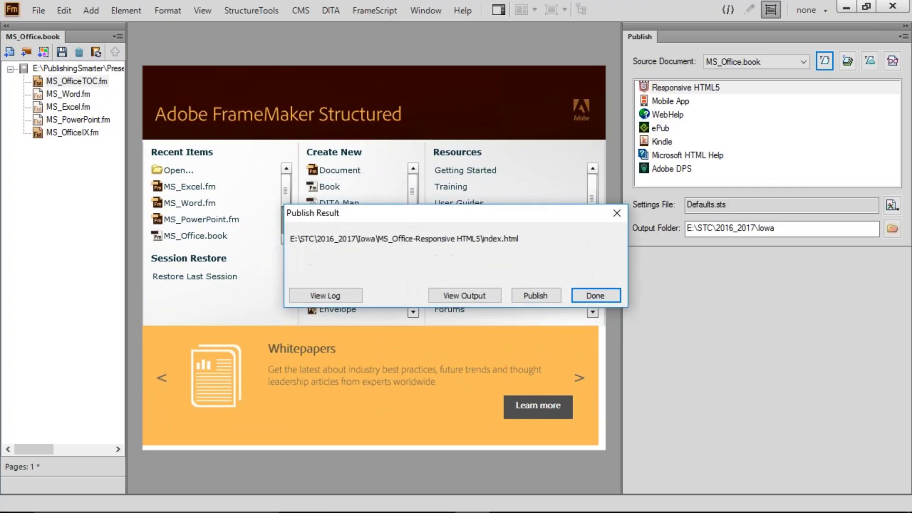
{"action": "left_click", "coordinate": [464, 295]}
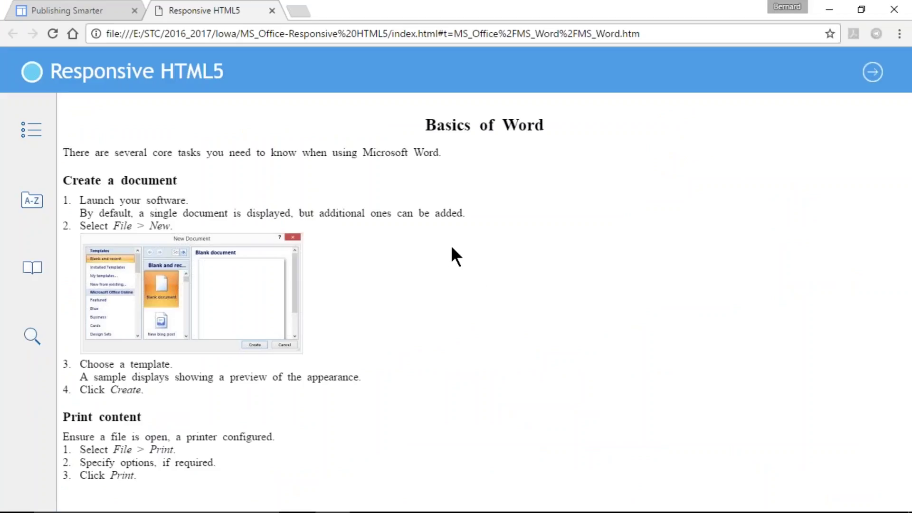
Highlight the Responsive HTML5 title and page forward through the published chapters from Word to Excel and PowerPoint
{"action": "left_click_drag", "start_coordinate": [67, 67], "coordinate": [212, 73]}
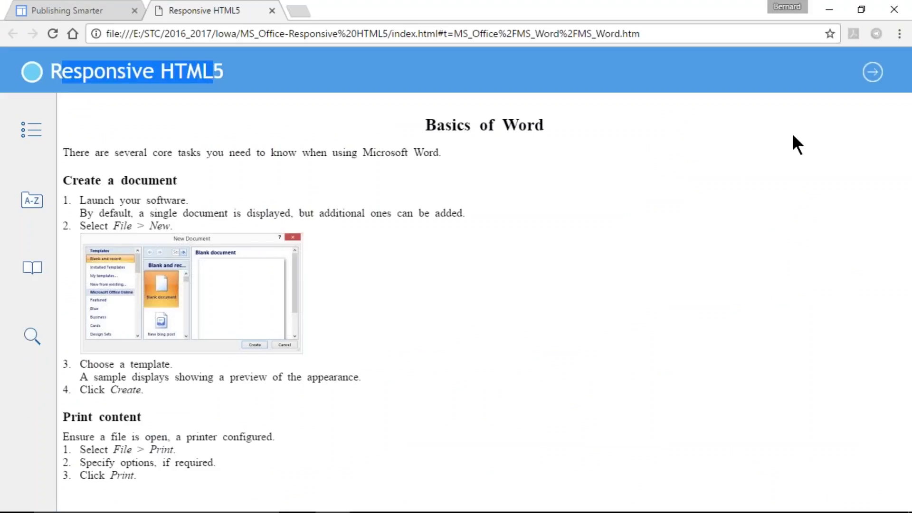
{"action": "left_click", "coordinate": [872, 72]}
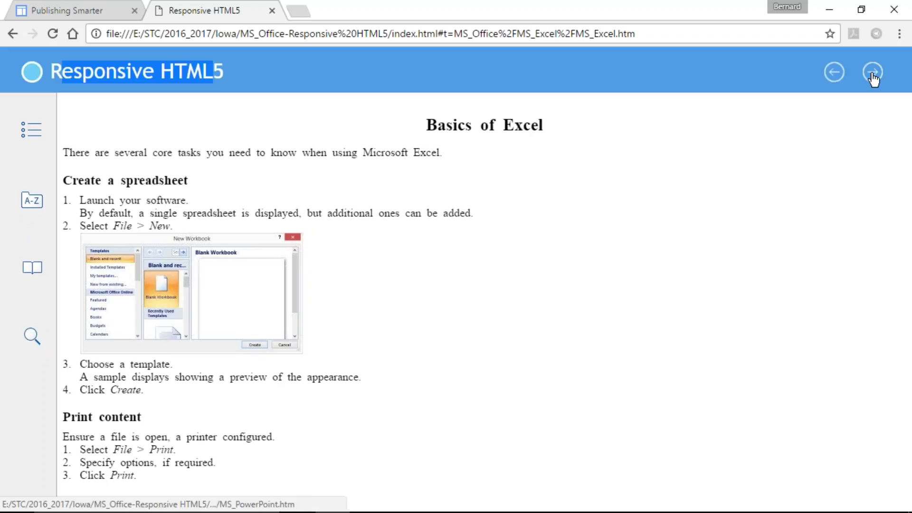
{"action": "left_click", "coordinate": [873, 73]}
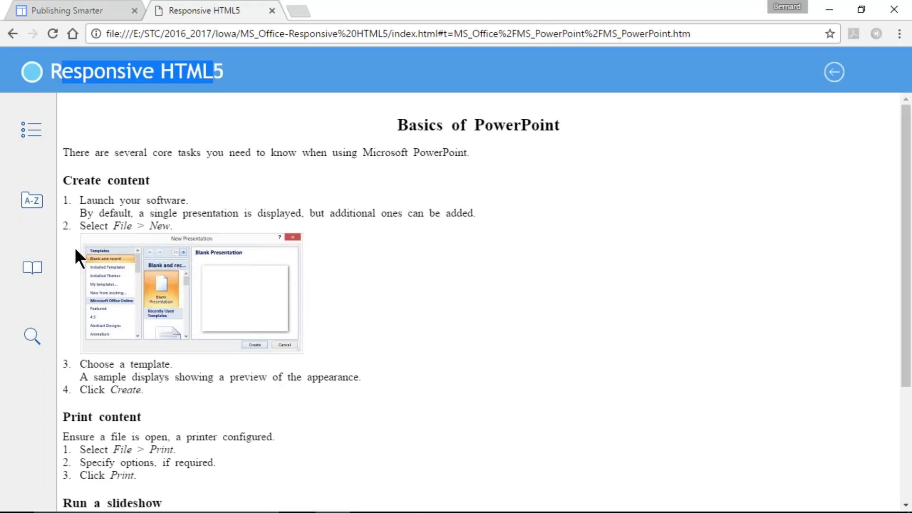
Look up "screen, blackout" in the published index and examine the matching section in the PowerPoint topic
{"action": "left_click", "coordinate": [33, 200]}
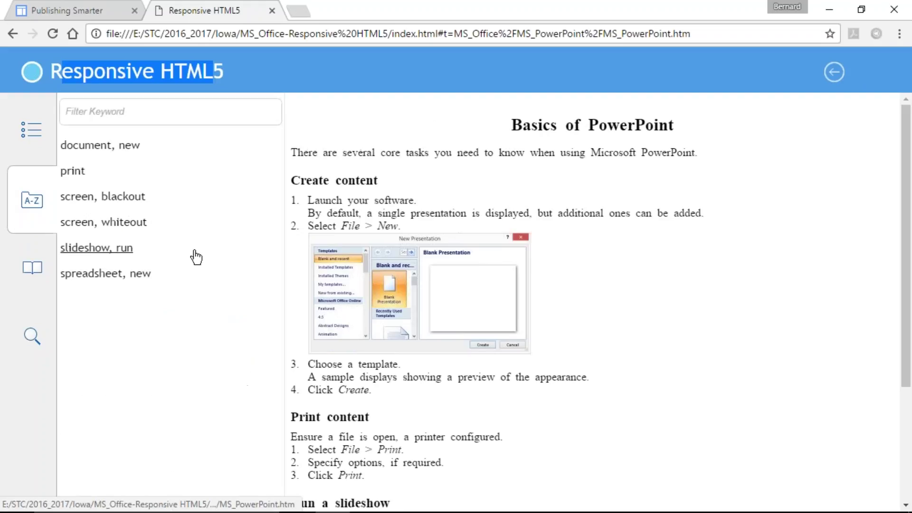
{"action": "left_click", "coordinate": [120, 197]}
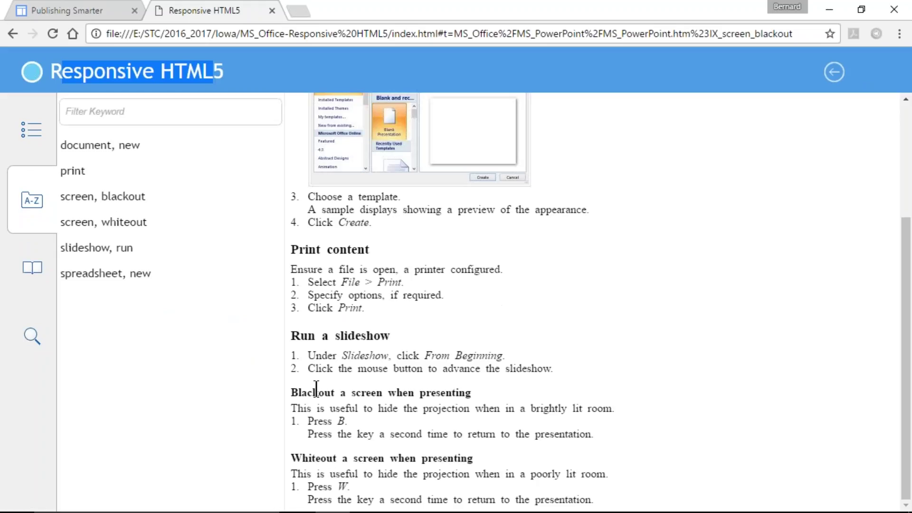
{"action": "left_click_drag", "start_coordinate": [312, 392], "coordinate": [521, 418]}
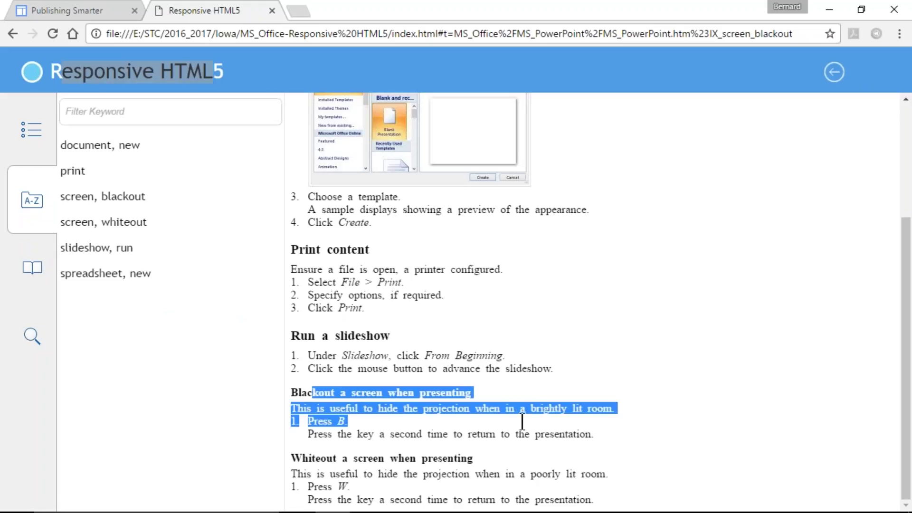
{"action": "left_click", "coordinate": [619, 352]}
{"action": "scroll", "coordinate": [619, 352], "scroll_direction": "up", "scroll_amount": 1}
{"action": "scroll", "coordinate": [619, 353], "scroll_direction": "up", "scroll_amount": 3}
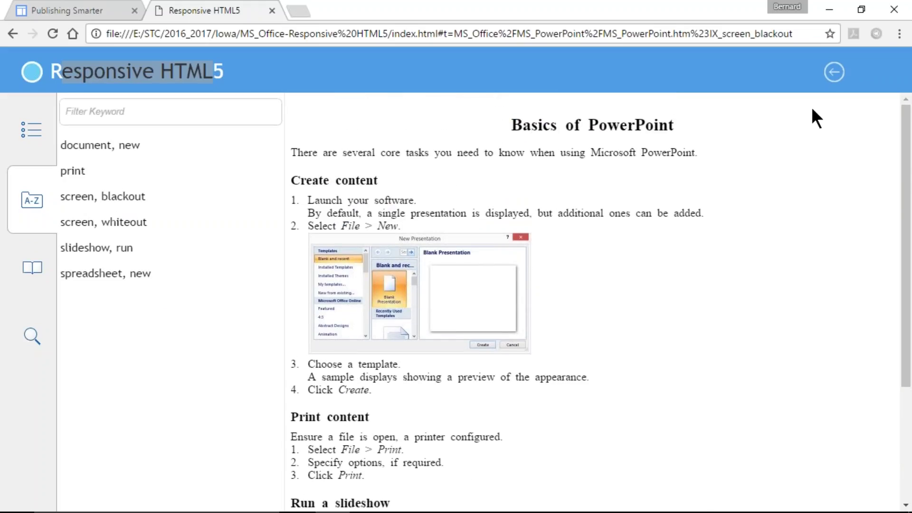
Page back to the Basics of Word topic and close the Publishing Smarter browser tab
{"action": "left_click", "coordinate": [834, 72]}
{"action": "left_click", "coordinate": [834, 72]}
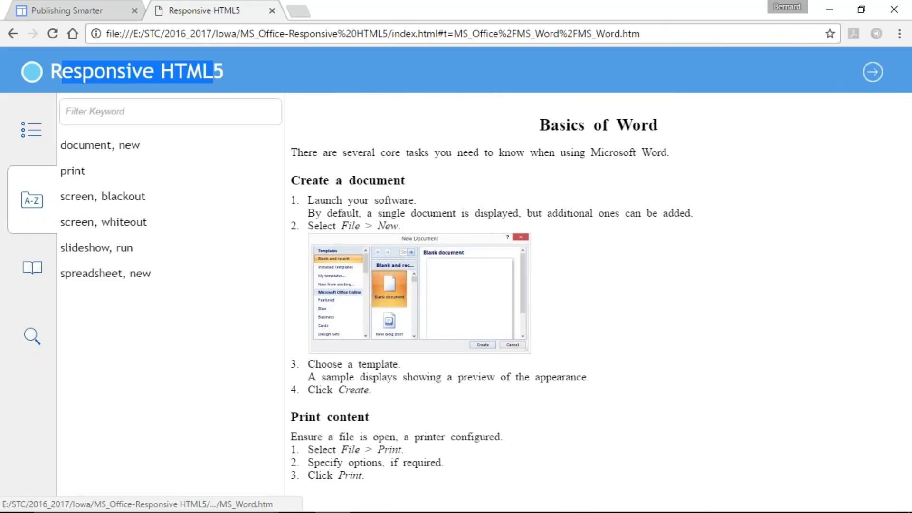
{"action": "left_click", "coordinate": [135, 10]}
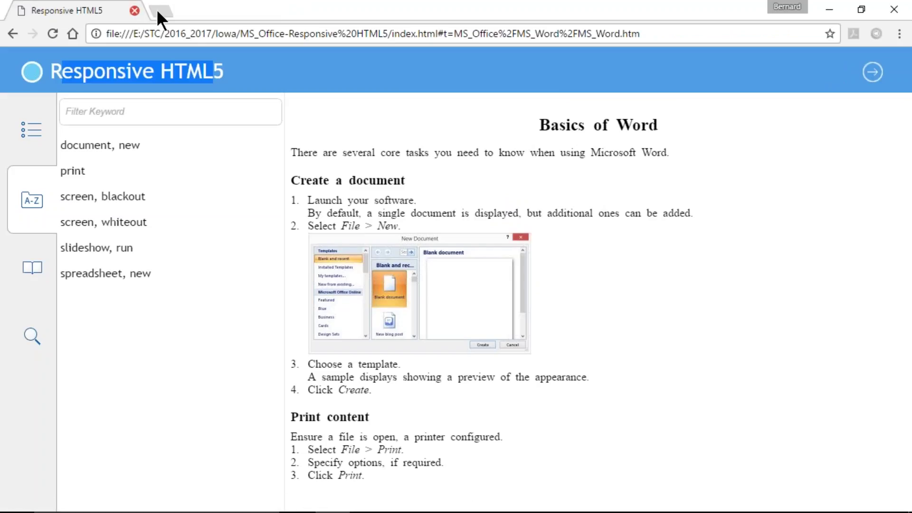
Reduce the page zoom to 80% and view the output's table of contents and index in the wider layout
{"action": "left_click", "coordinate": [900, 37]}
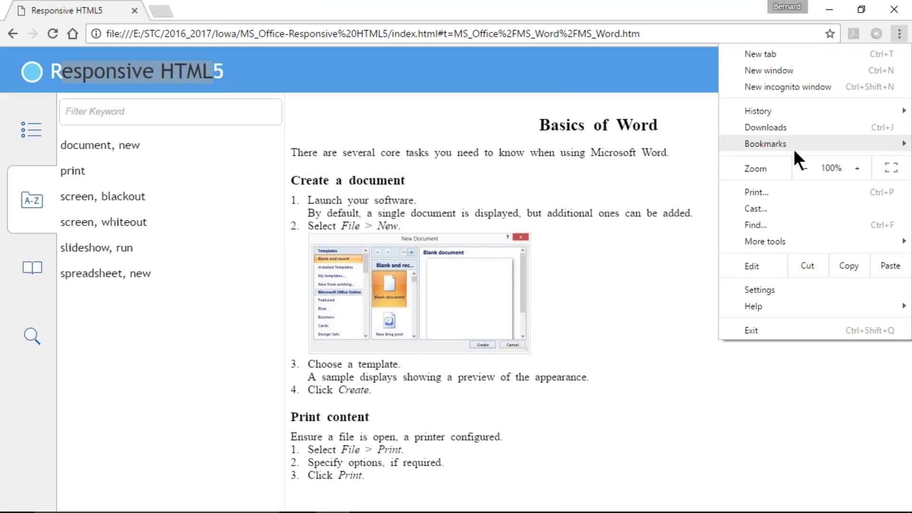
{"action": "left_click", "coordinate": [800, 167]}
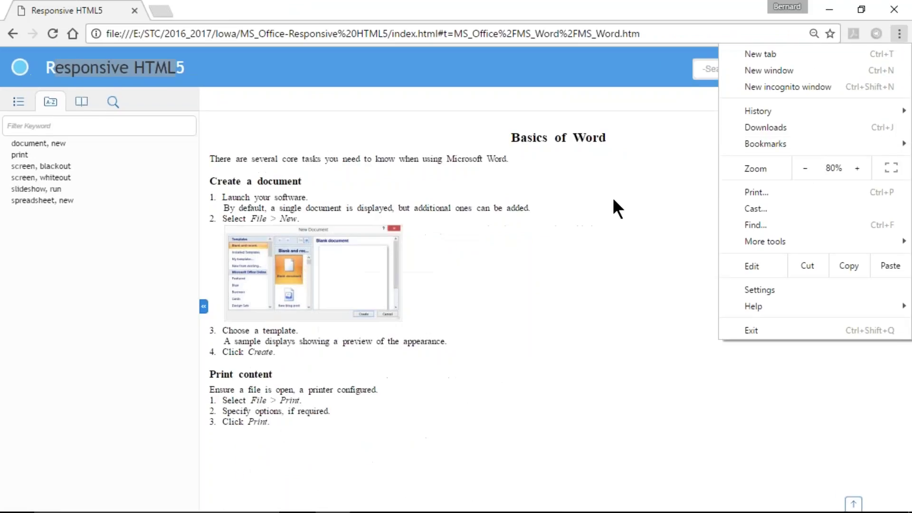
{"action": "left_click", "coordinate": [612, 199]}
{"action": "left_click", "coordinate": [19, 102]}
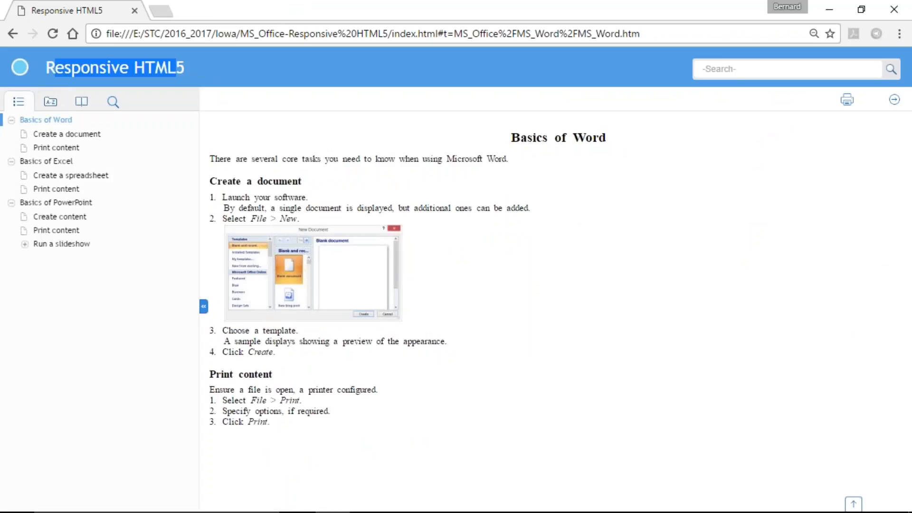
{"action": "left_click", "coordinate": [209, 72]}
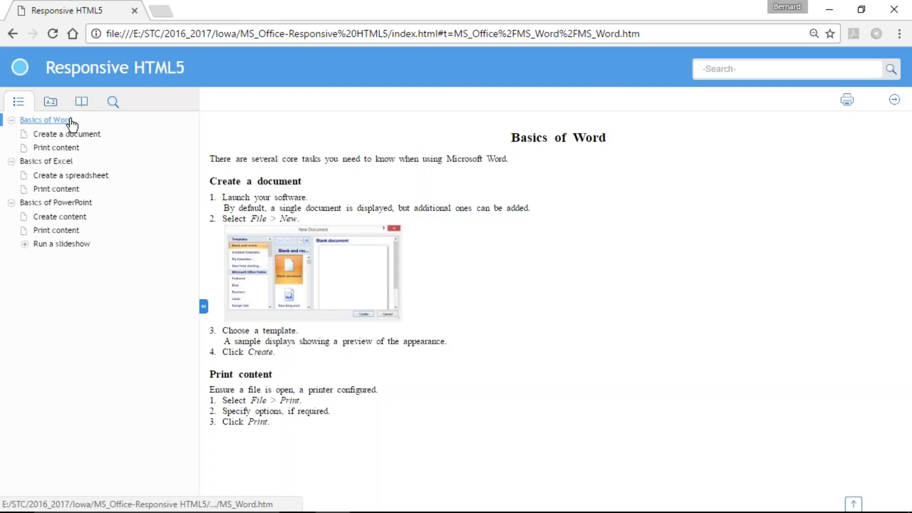
{"action": "left_click", "coordinate": [51, 100]}
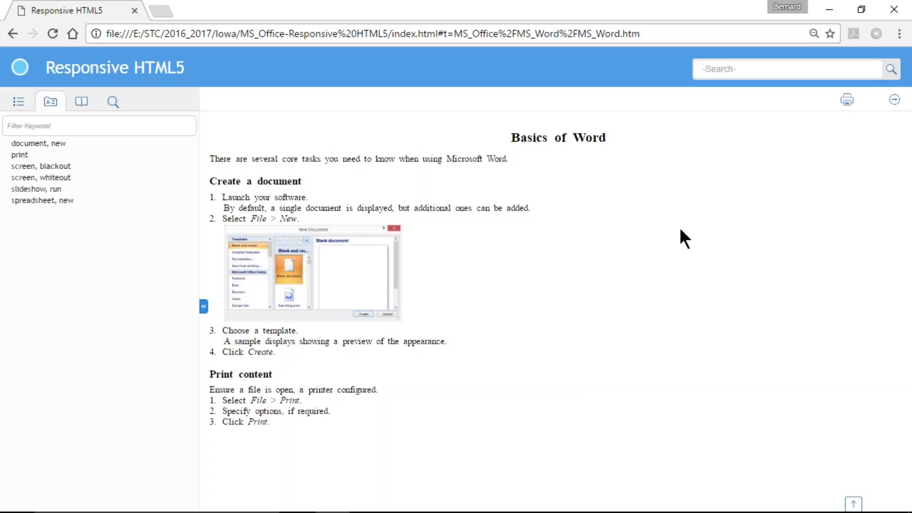
Return the page zoom to 100% to view the compact layout of the output
{"action": "left_click", "coordinate": [899, 35]}
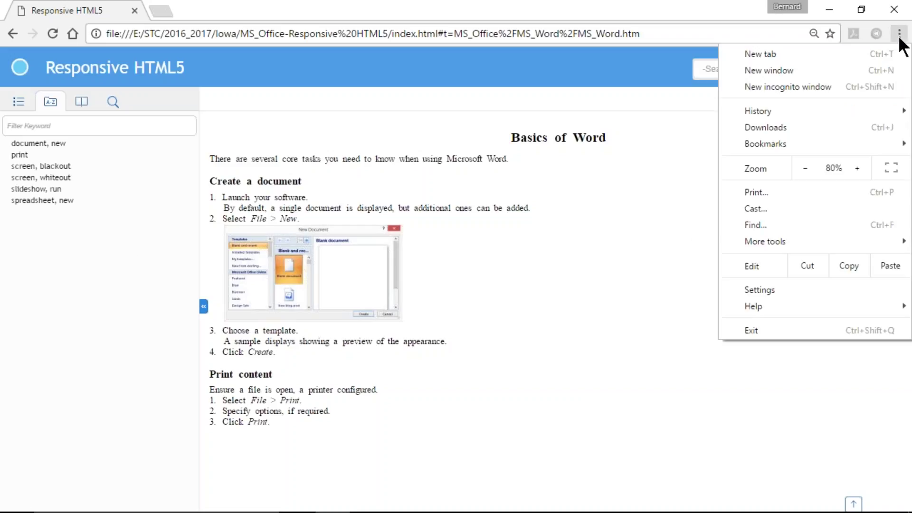
{"action": "left_click", "coordinate": [858, 168]}
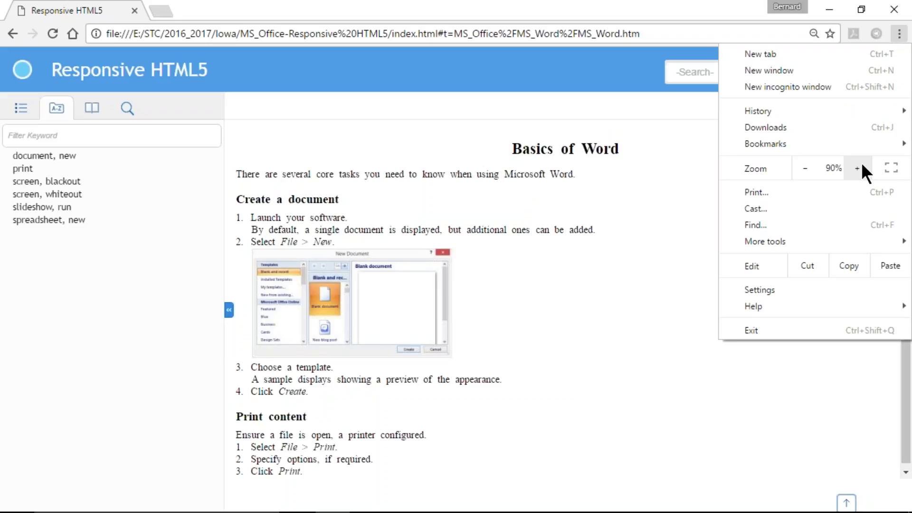
{"action": "left_click", "coordinate": [858, 169]}
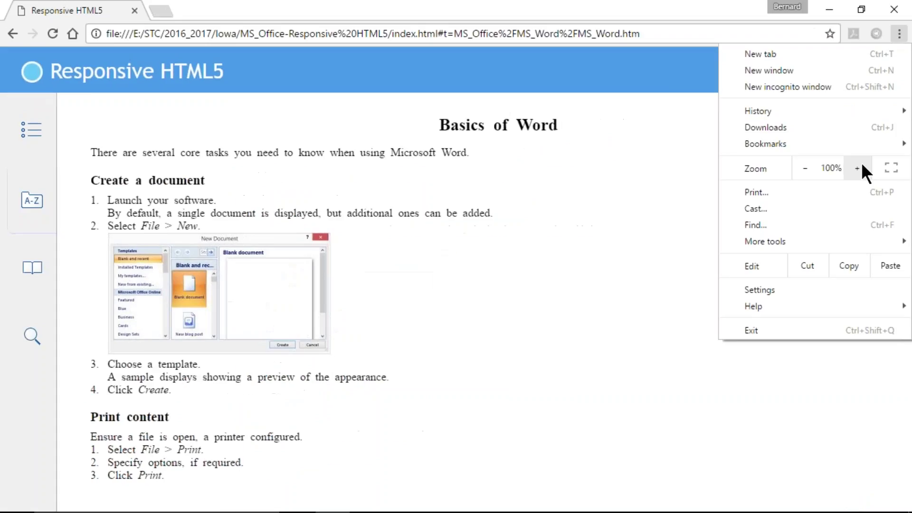
{"action": "left_click", "coordinate": [598, 228]}
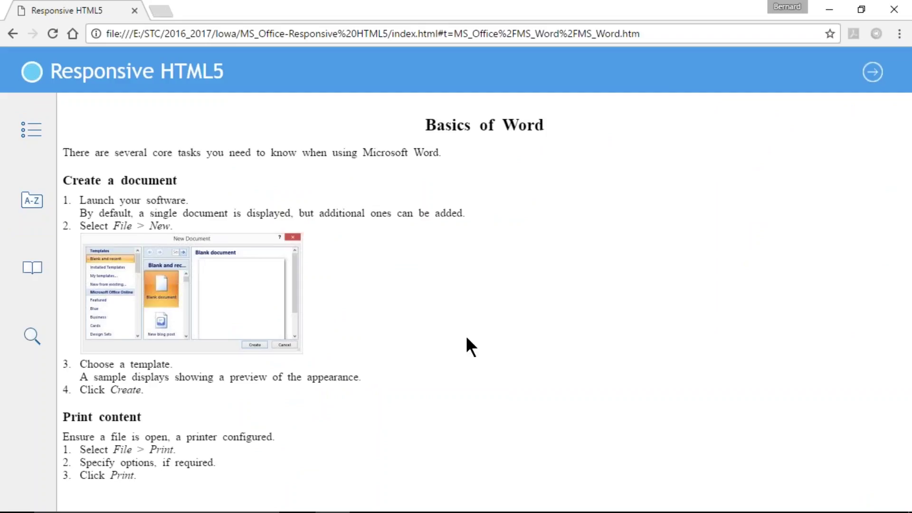
Go to "screen, whiteout" from the index and "Print content" under Basics of PowerPoint from the table of contents
{"action": "left_click", "coordinate": [35, 206]}
{"action": "left_click", "coordinate": [85, 227]}
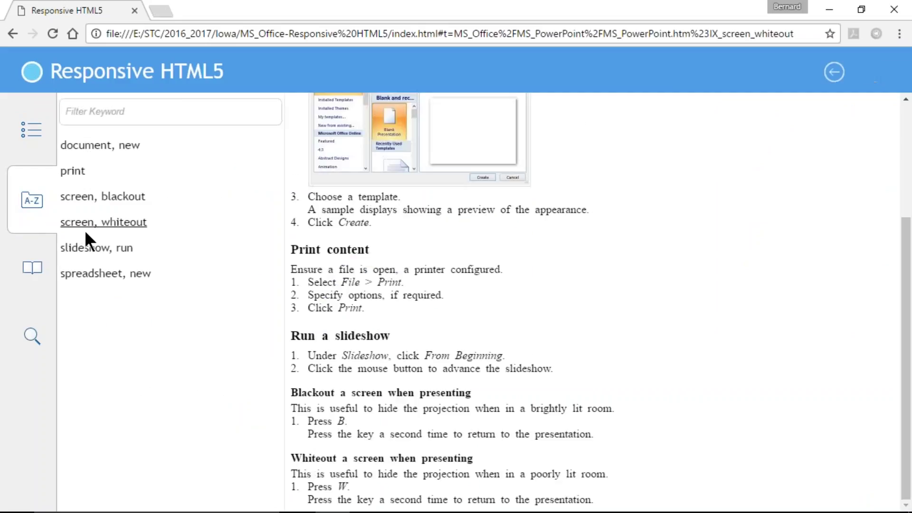
{"action": "left_click", "coordinate": [32, 130]}
{"action": "left_click", "coordinate": [104, 175]}
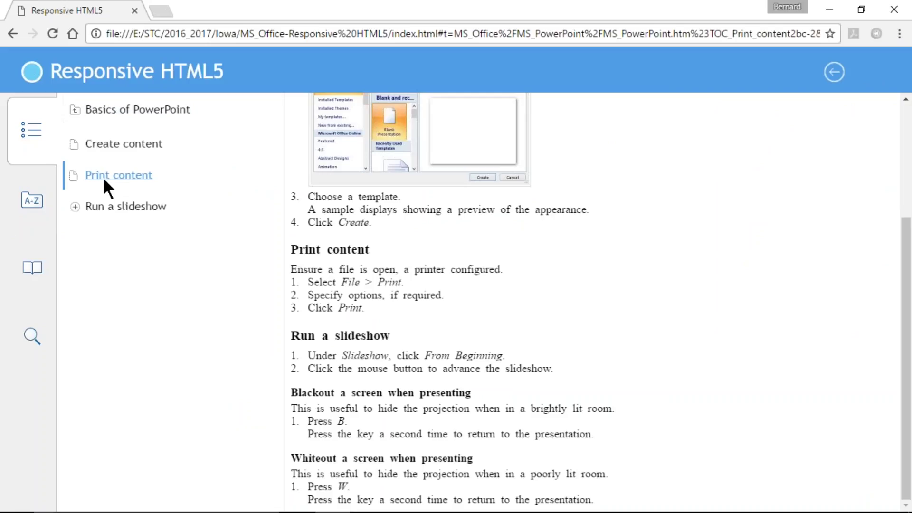
Return to the Basics of PowerPoint topic and toggle the index and table of contents open and closed
{"action": "left_click", "coordinate": [112, 110]}
{"action": "left_click", "coordinate": [32, 204]}
{"action": "left_click", "coordinate": [28, 203]}
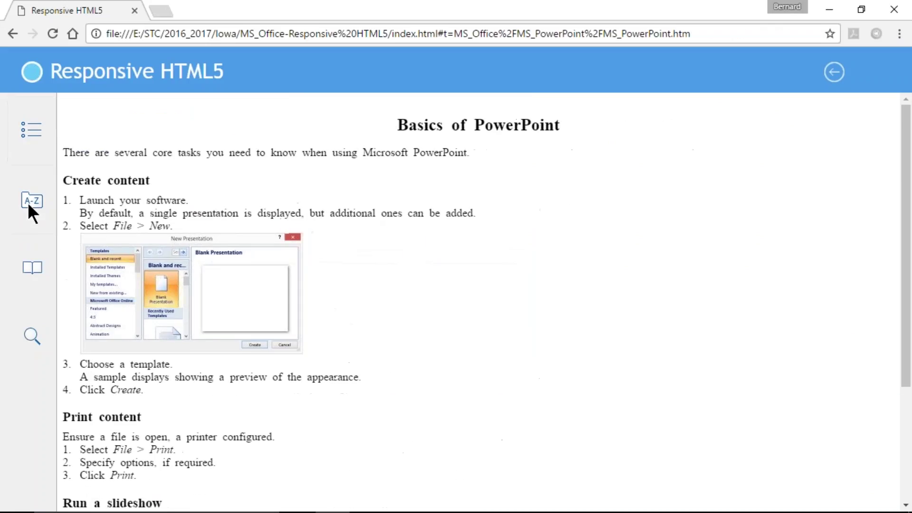
{"action": "left_click", "coordinate": [28, 204]}
{"action": "left_click", "coordinate": [32, 207]}
{"action": "left_click", "coordinate": [32, 207]}
{"action": "left_click", "coordinate": [32, 138]}
{"action": "left_click", "coordinate": [31, 139]}
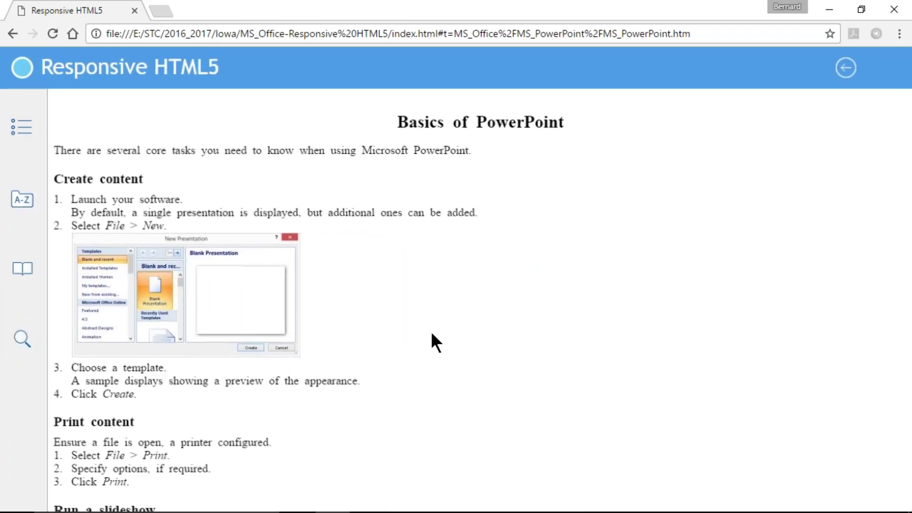
Set the page zoom to 90% to view the Basics of PowerPoint topic in the wider layout
{"action": "scroll", "coordinate": [432, 331], "scroll_direction": "up", "scroll_amount": 5}
{"action": "scroll", "coordinate": [438, 350], "scroll_direction": "down", "scroll_amount": 5}
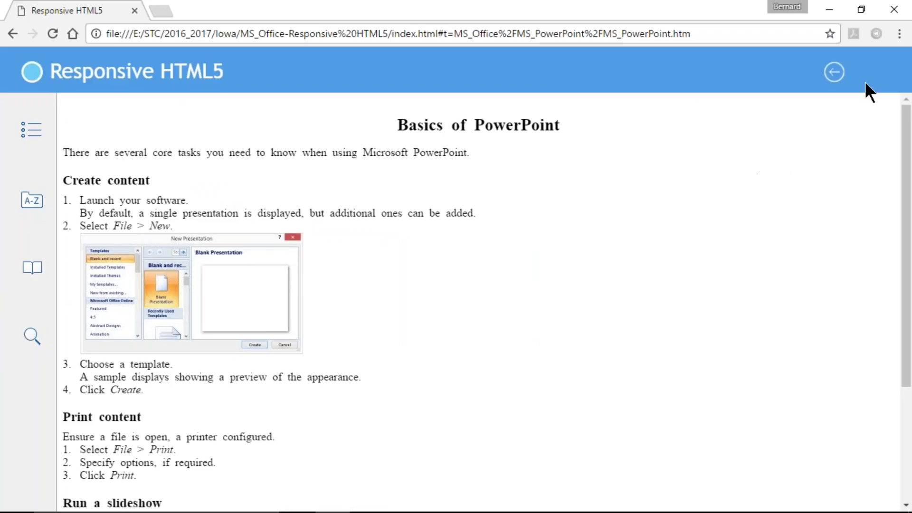
{"action": "left_click", "coordinate": [900, 34]}
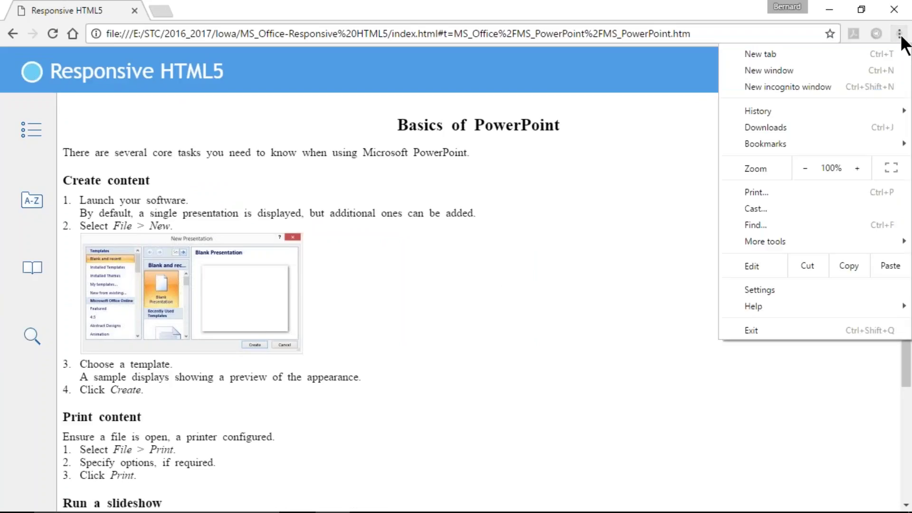
{"action": "left_click", "coordinate": [806, 166]}
{"action": "left_click", "coordinate": [461, 181]}
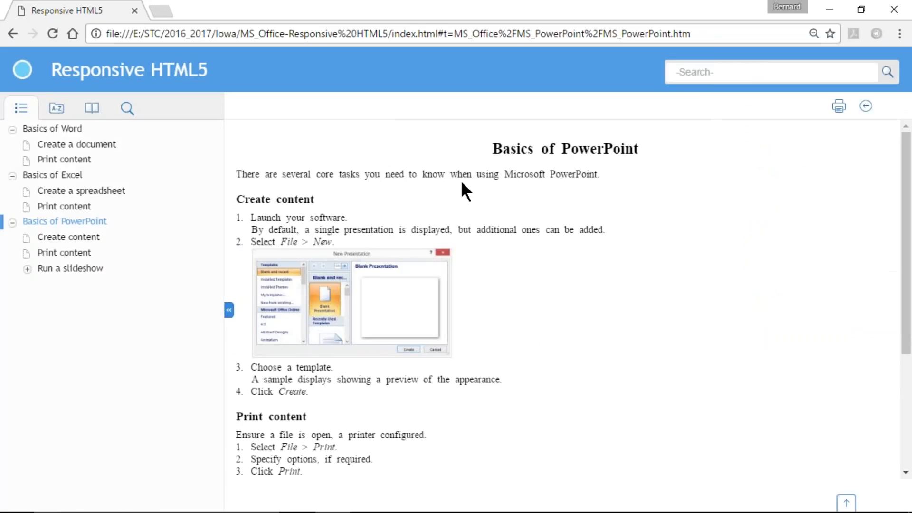
Open "Print content" under Basics of PowerPoint from the table of contents and restore the browser to a smaller window
{"action": "left_click", "coordinate": [48, 109]}
{"action": "left_click", "coordinate": [16, 114]}
{"action": "left_click", "coordinate": [65, 189]}
{"action": "left_click", "coordinate": [66, 253]}
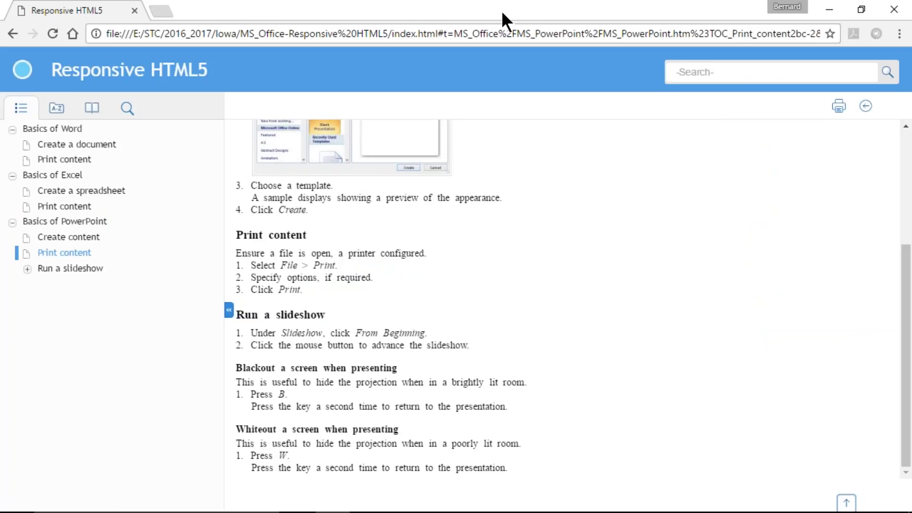
{"action": "double_click", "coordinate": [446, 11]}
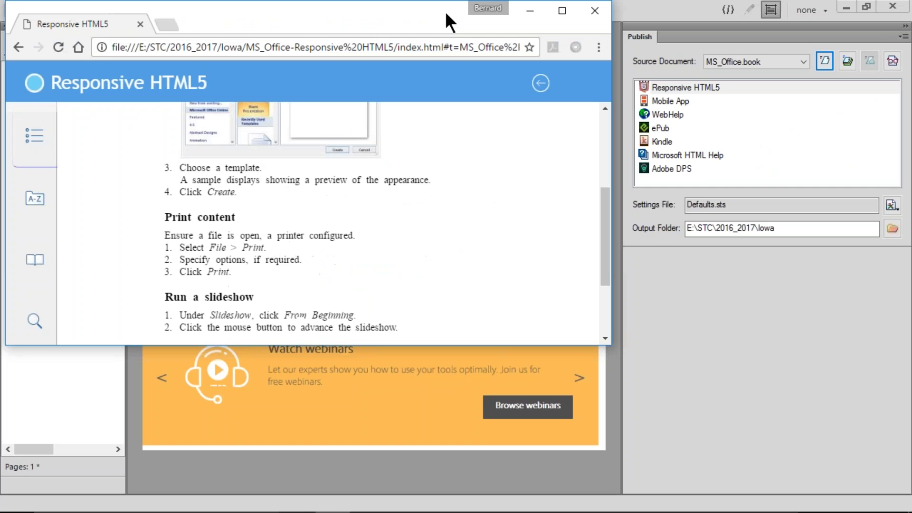
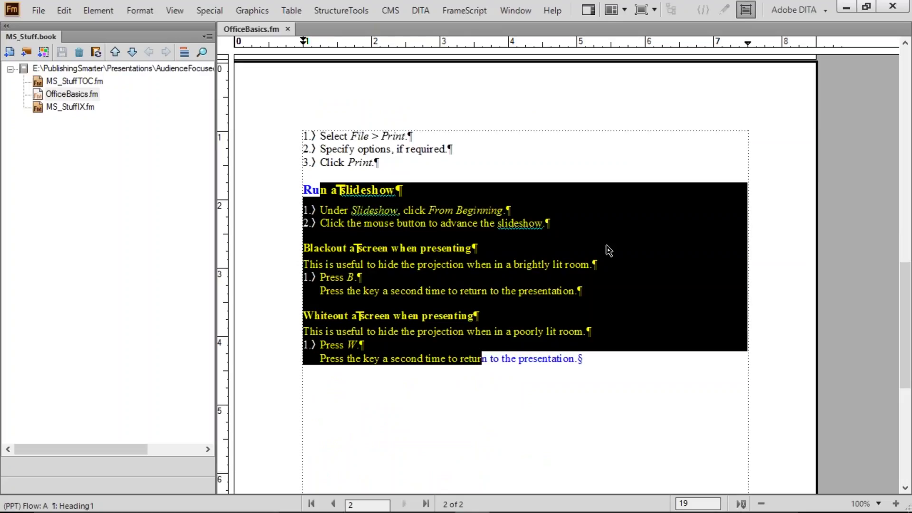
Examine the color-coded Word, Excel and PowerPoint text and images at the start of OfficeBasics.fm
{"action": "scroll", "coordinate": [607, 249], "scroll_direction": "up", "scroll_amount": 15}
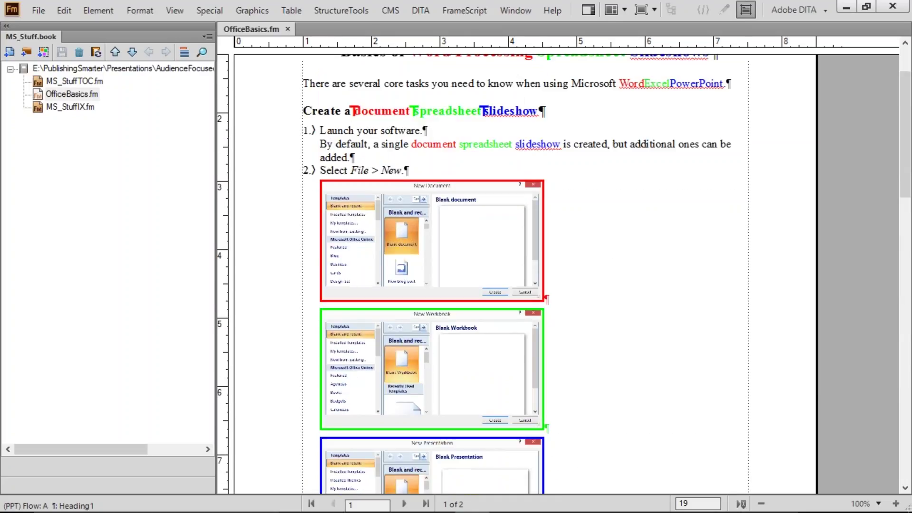
Set the document zoom to 80% and hide the rulers in OfficeBasics.fm
{"action": "left_click", "coordinate": [762, 503]}
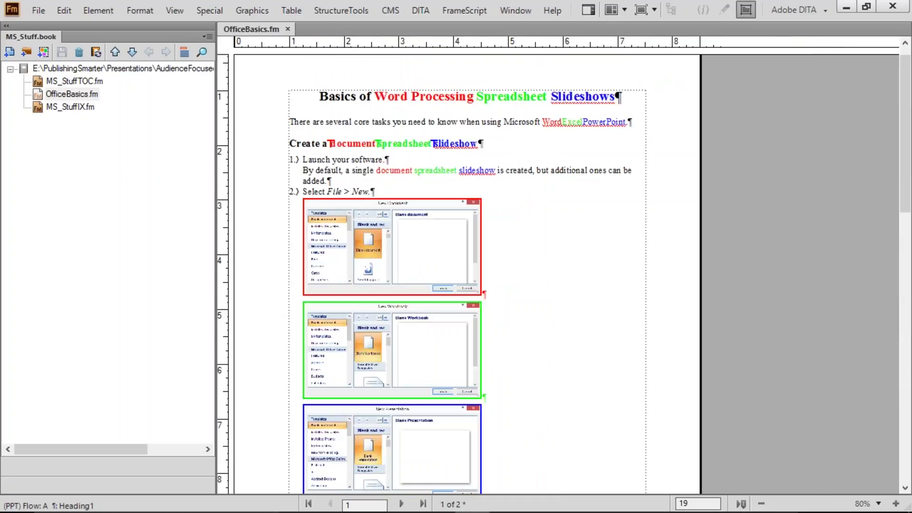
{"action": "left_click", "coordinate": [408, 97]}
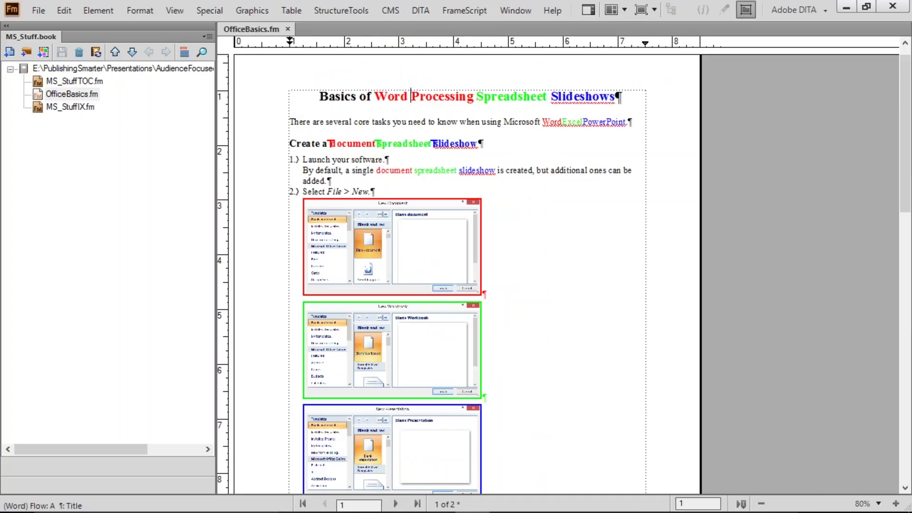
{"action": "key", "text": "alt+v"}
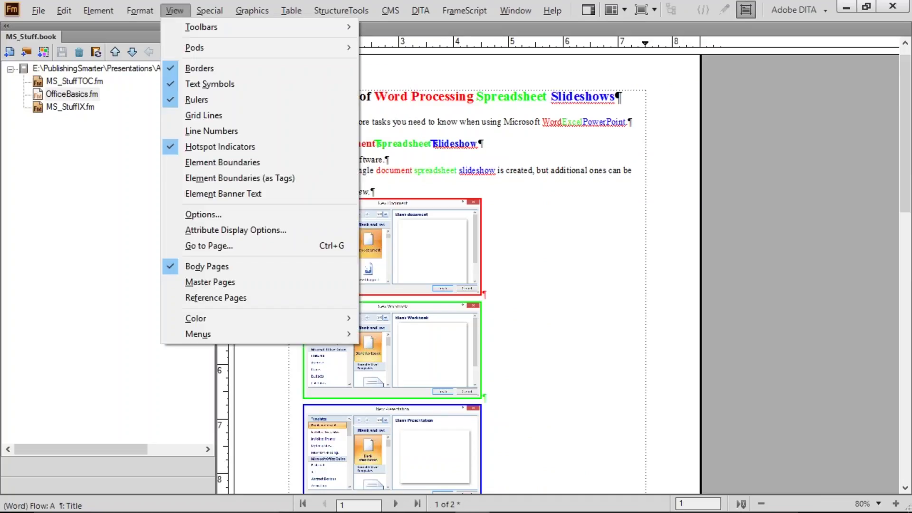
{"action": "left_click", "coordinate": [263, 98]}
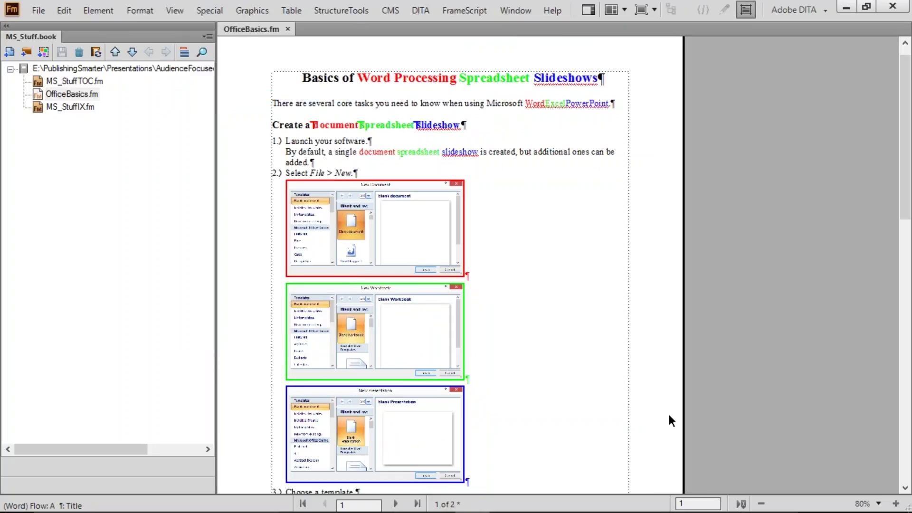
Zoom out to 50% to fit both pages of OfficeBasics.fm in view and save the document
{"action": "left_click", "coordinate": [761, 504]}
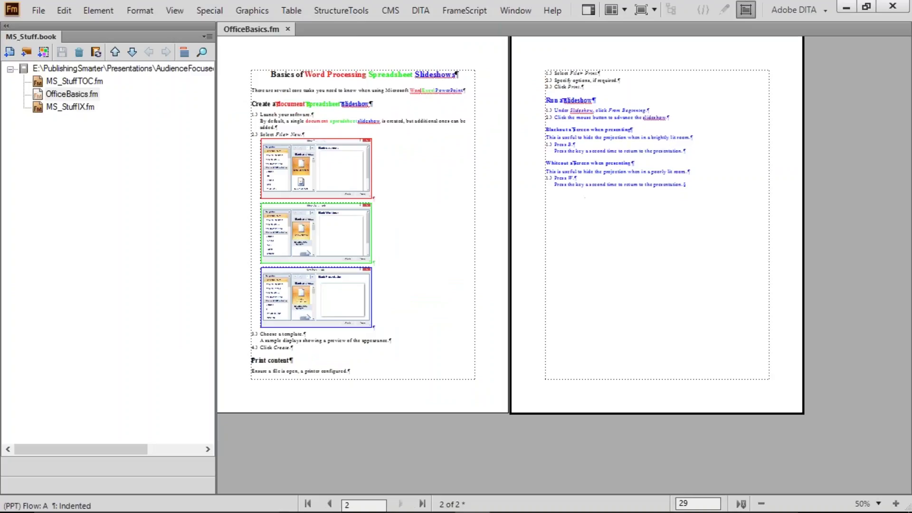
{"action": "left_click", "coordinate": [456, 195]}
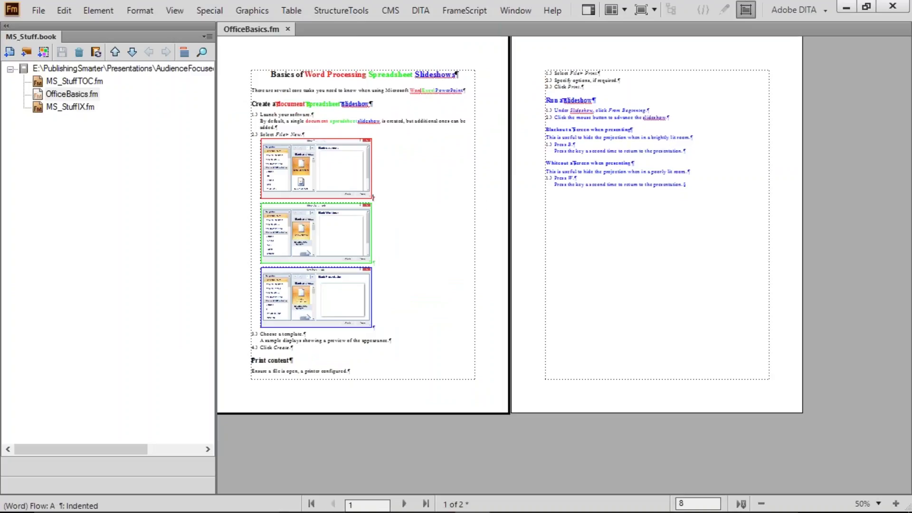
{"action": "key", "text": "ctrl+s"}
{"action": "left_click", "coordinate": [263, 90]}
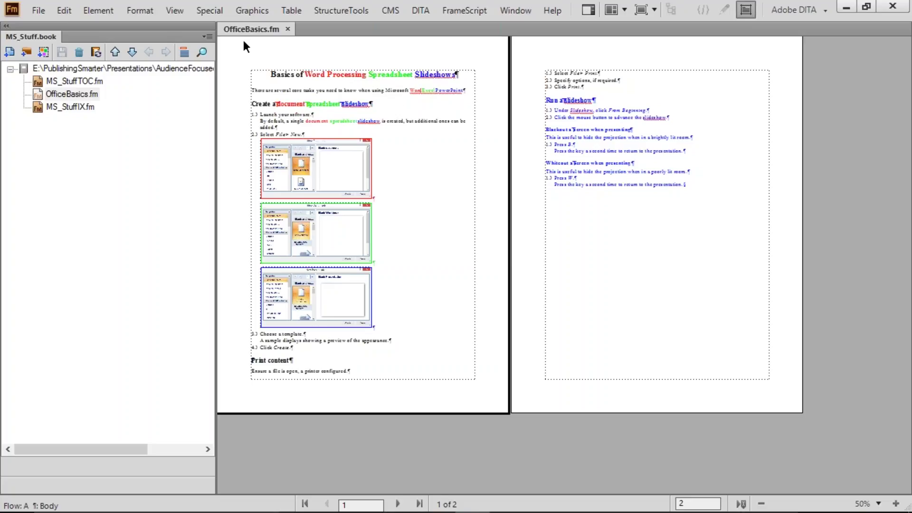
Show conditional text as per condition with only Word shown, hiding Comment, Excel and PPT, and highlight the Print content steps
{"action": "left_click", "coordinate": [212, 6]}
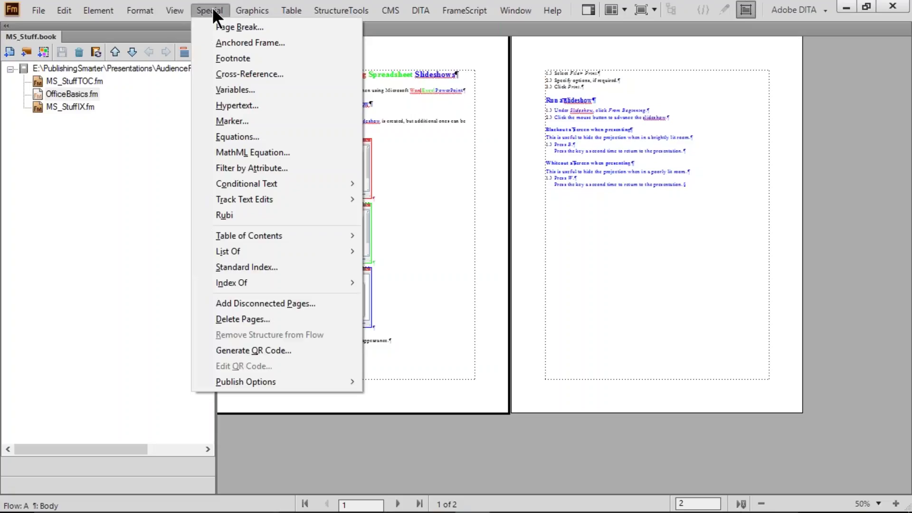
{"action": "mouse_move", "coordinate": [278, 182]}
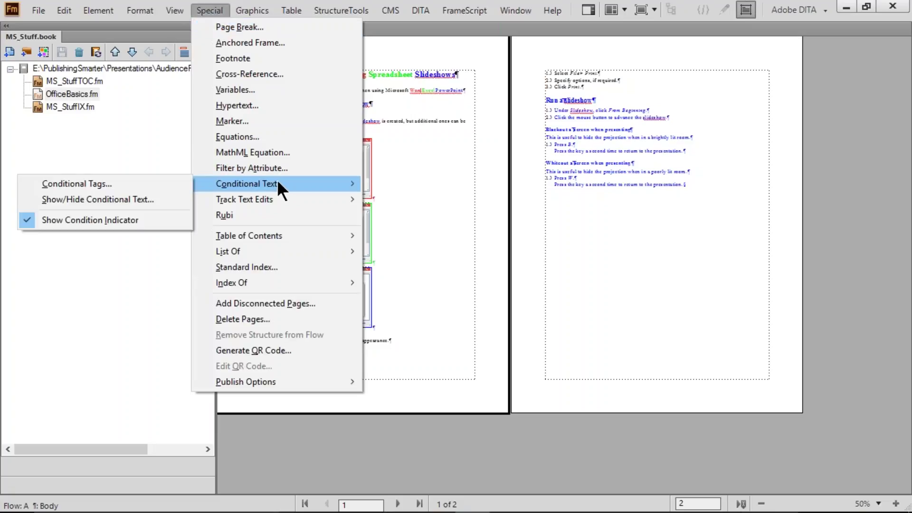
{"action": "left_click", "coordinate": [139, 199]}
{"action": "left_click", "coordinate": [728, 66]}
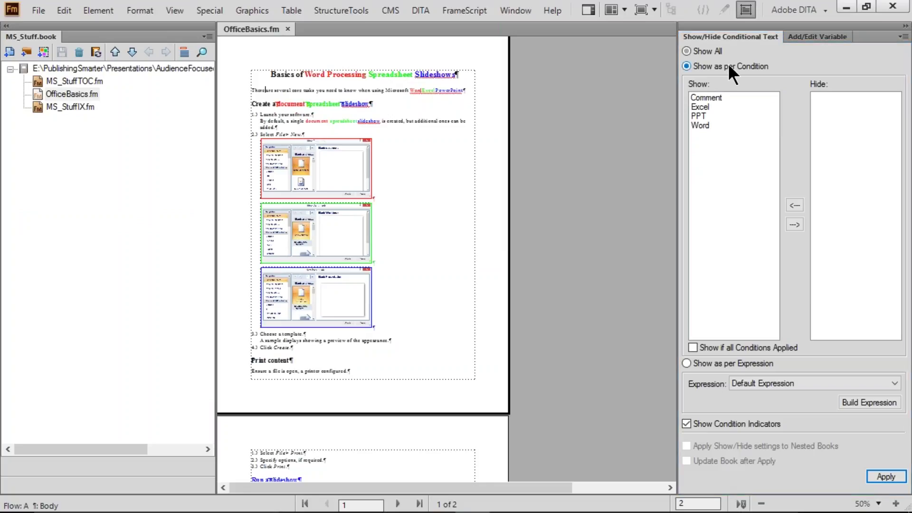
{"action": "double_click", "coordinate": [704, 98]}
{"action": "double_click", "coordinate": [704, 98]}
{"action": "double_click", "coordinate": [704, 98]}
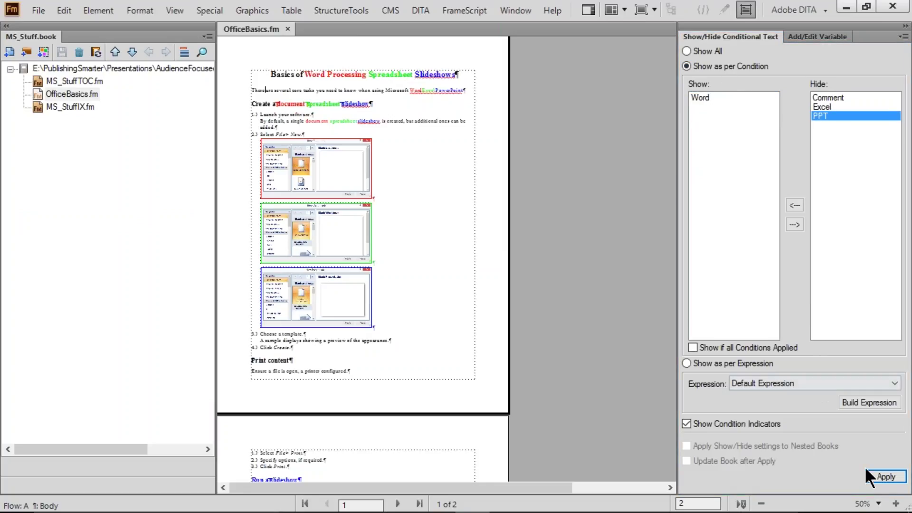
{"action": "left_click", "coordinate": [878, 476]}
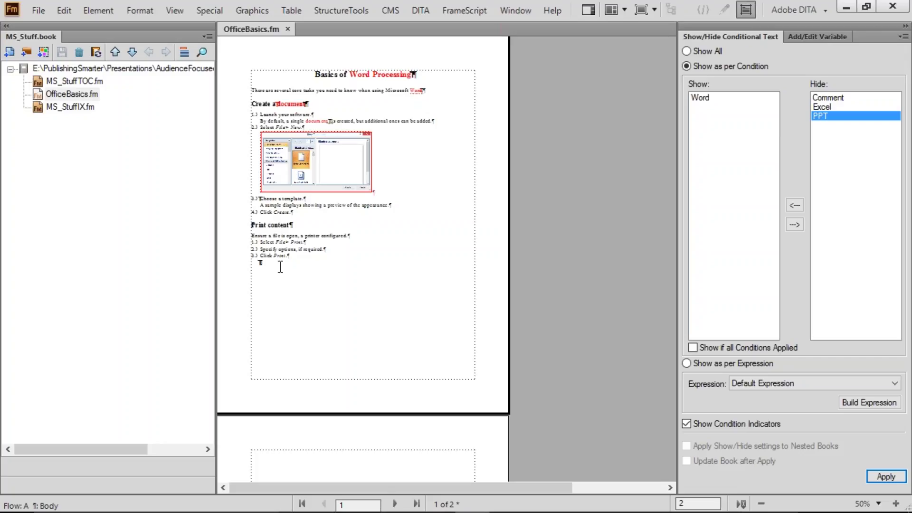
{"action": "left_click_drag", "start_coordinate": [263, 242], "coordinate": [289, 272]}
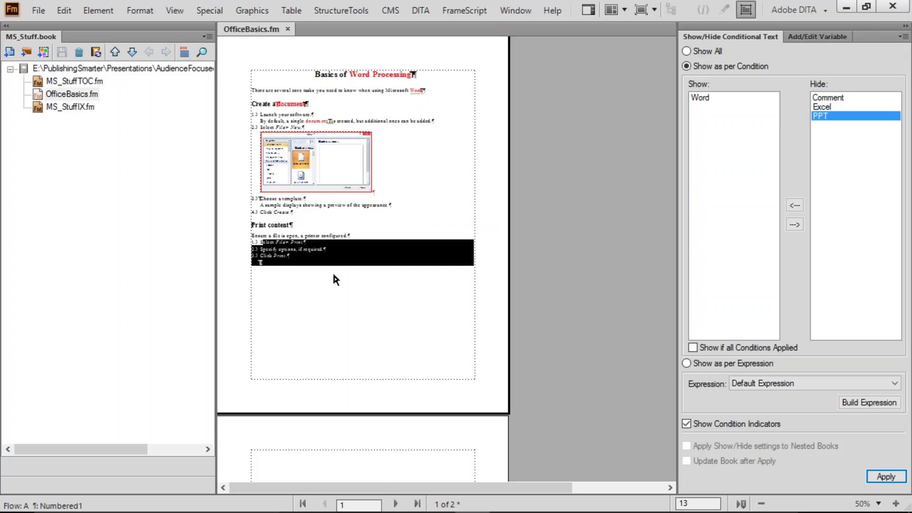
Switch the conditional text to show only PPT, hiding Word along with Comment and Excel
{"action": "double_click", "coordinate": [711, 97]}
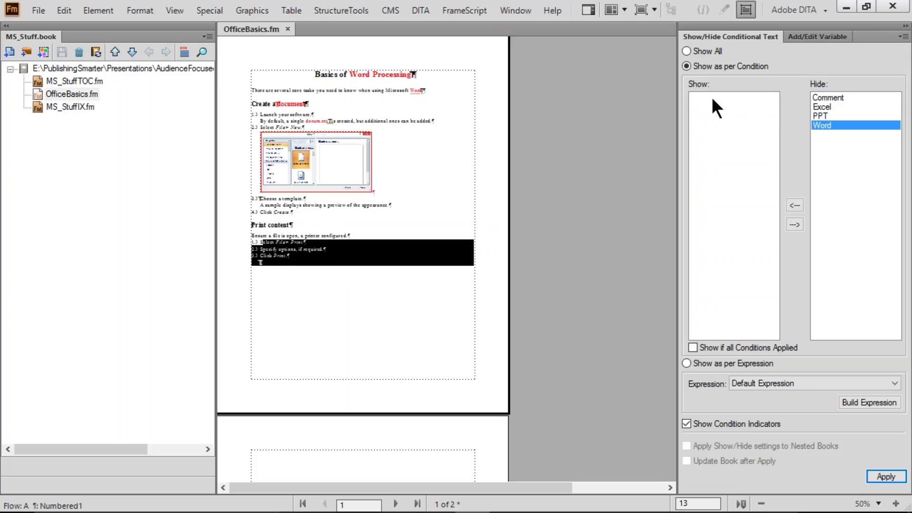
{"action": "left_click", "coordinate": [820, 116]}
{"action": "double_click", "coordinate": [820, 116]}
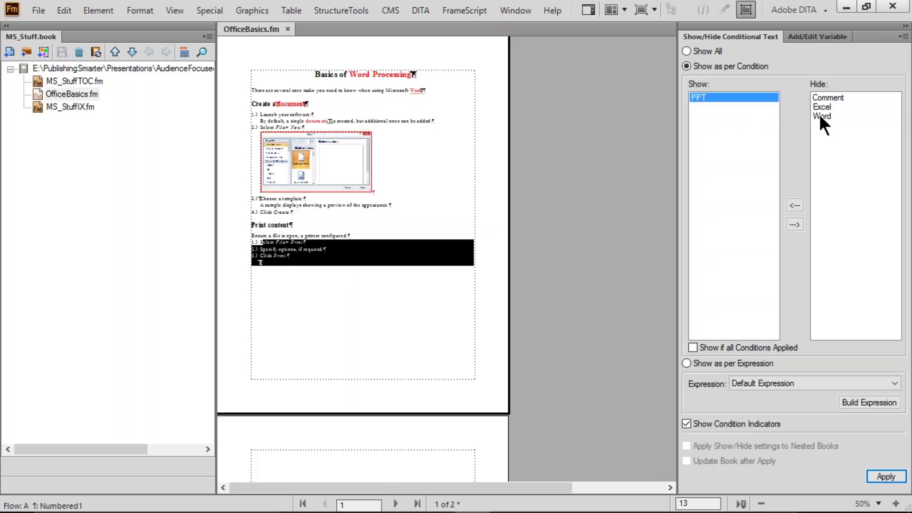
{"action": "left_click", "coordinate": [884, 474]}
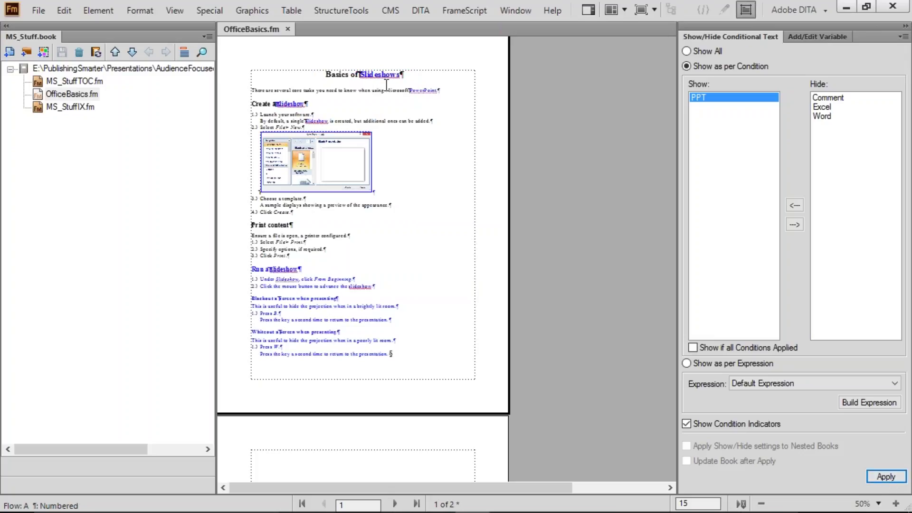
Turn off the condition indicators for the conditional text in OfficeBasics.fm
{"action": "left_click", "coordinate": [425, 120]}
{"action": "left_click", "coordinate": [720, 423]}
{"action": "left_click", "coordinate": [887, 476]}
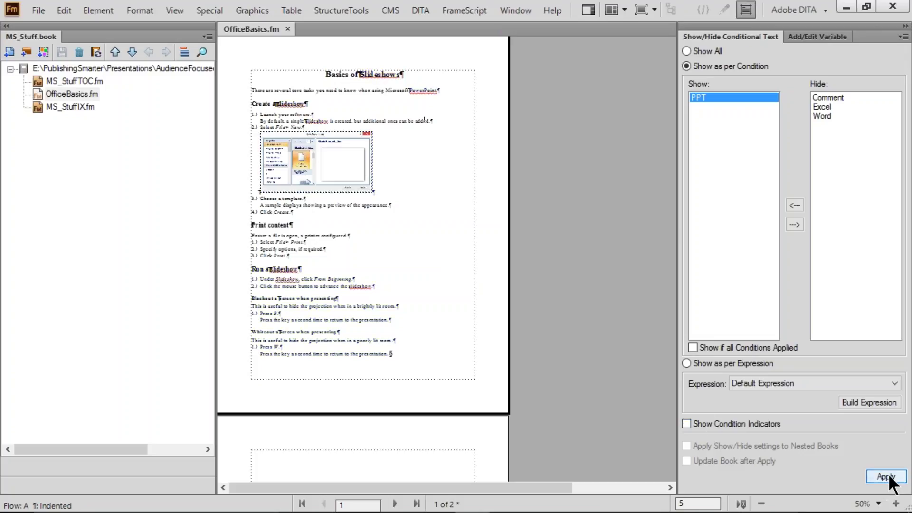
Update the MS_Stuff.book with the PPT condition settings and close the book error log
{"action": "left_click", "coordinate": [98, 186]}
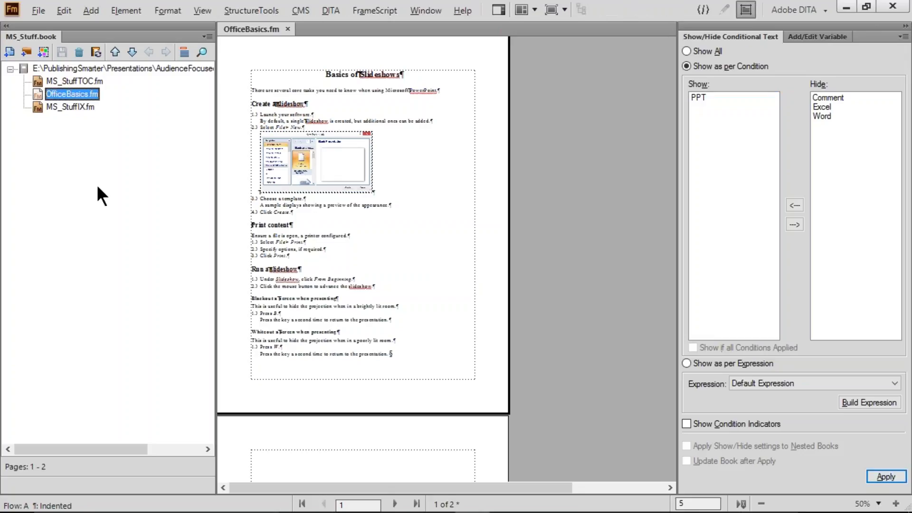
{"action": "key", "text": "alt+e"}
{"action": "key", "text": "u"}
{"action": "key", "text": "Return"}
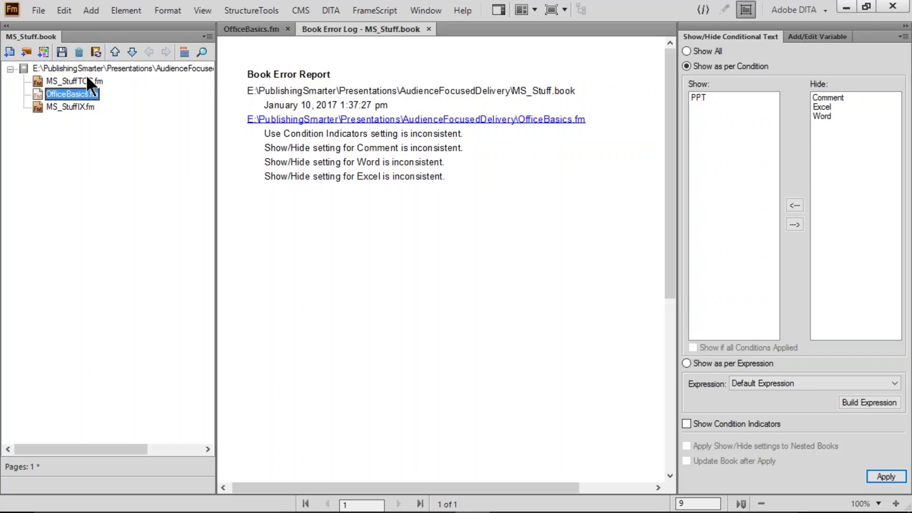
{"action": "left_click", "coordinate": [429, 29]}
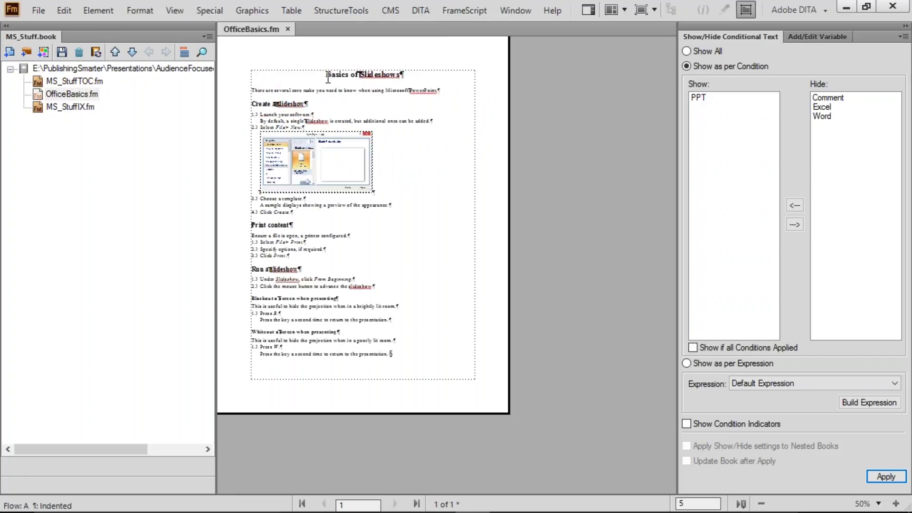
Open MS_StuffTOC.fm and compare its entries with the headings of the slideshow version of OfficeBasics.fm
{"action": "left_click_drag", "start_coordinate": [326, 74], "coordinate": [378, 75]}
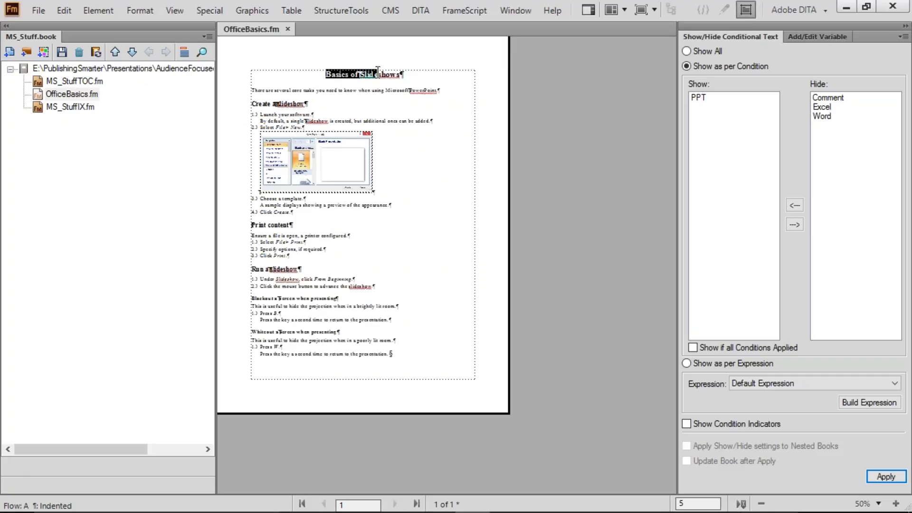
{"action": "double_click", "coordinate": [72, 81]}
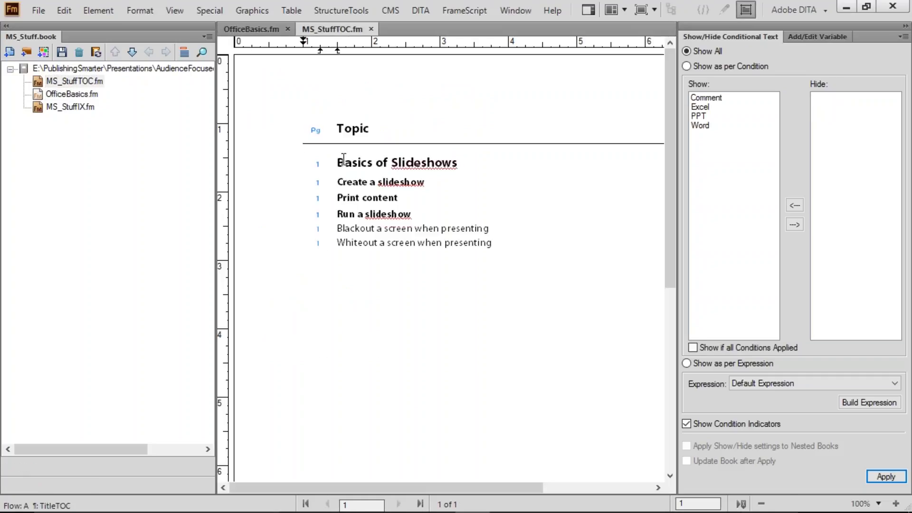
{"action": "left_click_drag", "start_coordinate": [344, 162], "coordinate": [405, 243]}
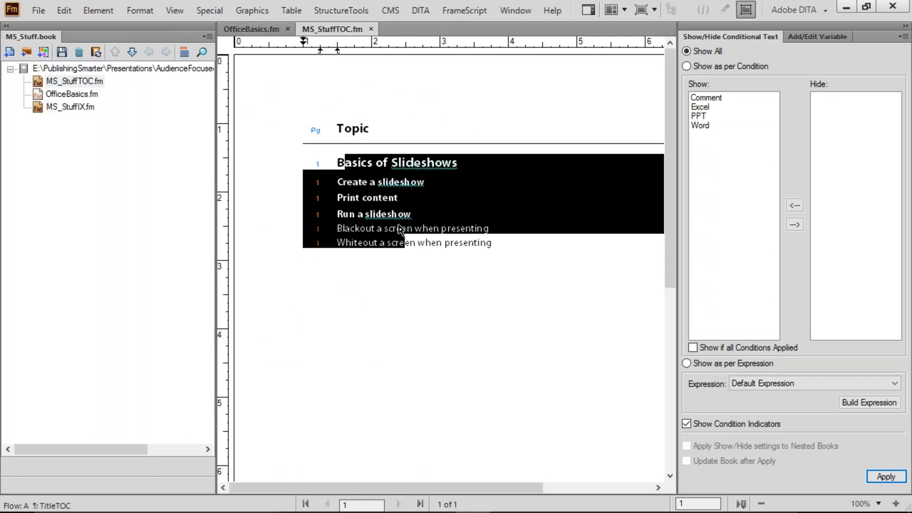
{"action": "left_click", "coordinate": [332, 82]}
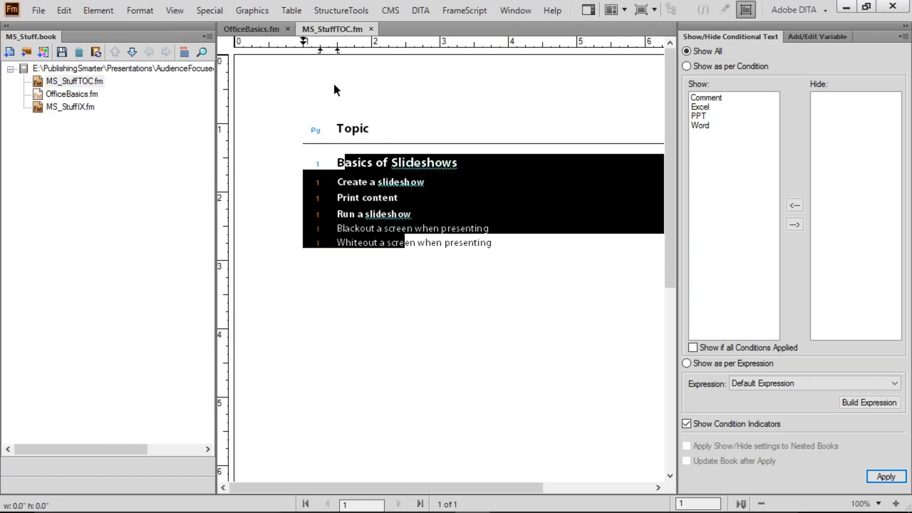
{"action": "left_click", "coordinate": [115, 164]}
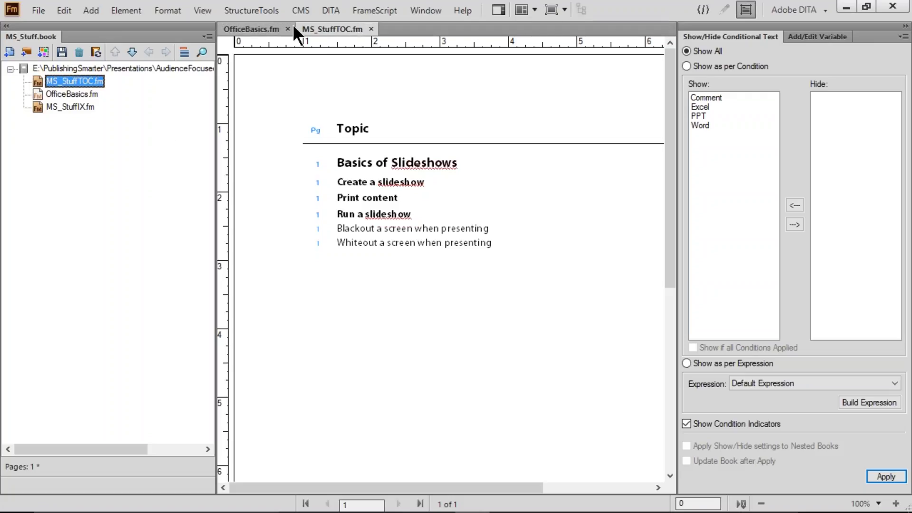
Return to OfficeBasics.fm and show only the Excel conditional text, hiding PPT along with Comment and Word
{"action": "left_click", "coordinate": [256, 26]}
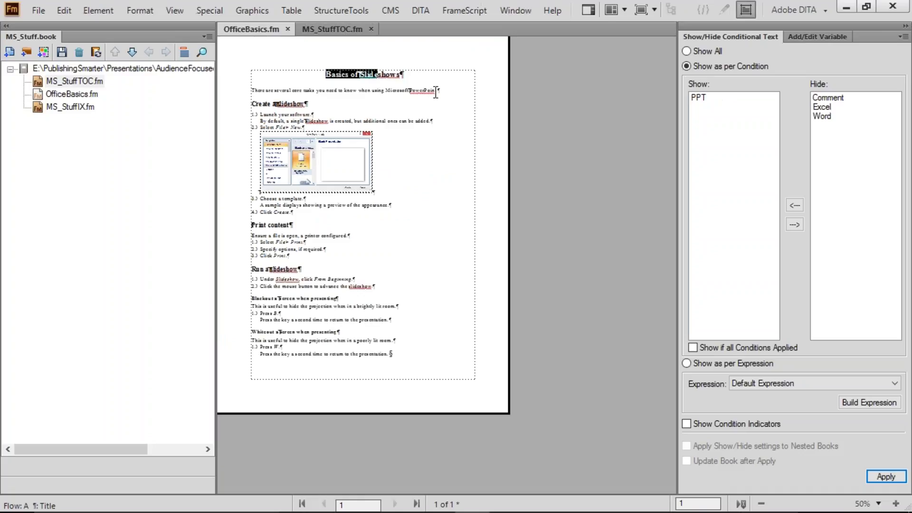
{"action": "left_click", "coordinate": [382, 90]}
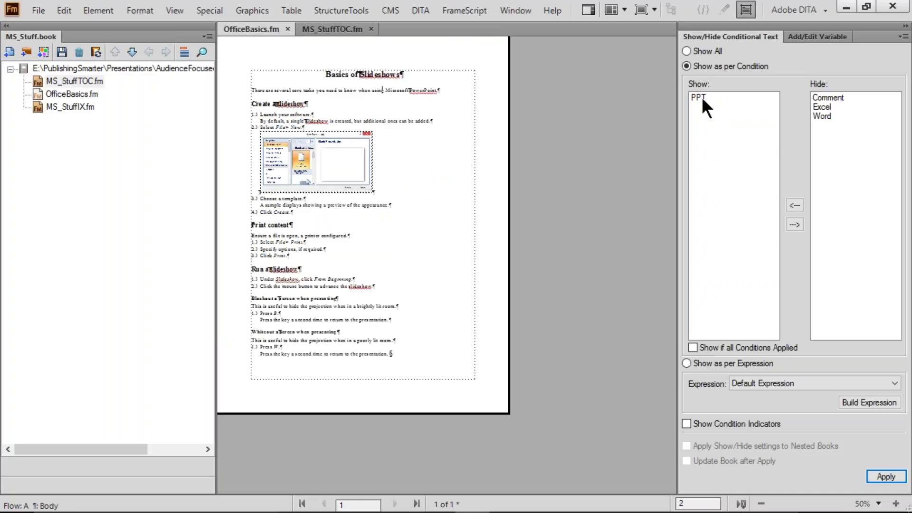
{"action": "double_click", "coordinate": [702, 97]}
{"action": "double_click", "coordinate": [819, 106]}
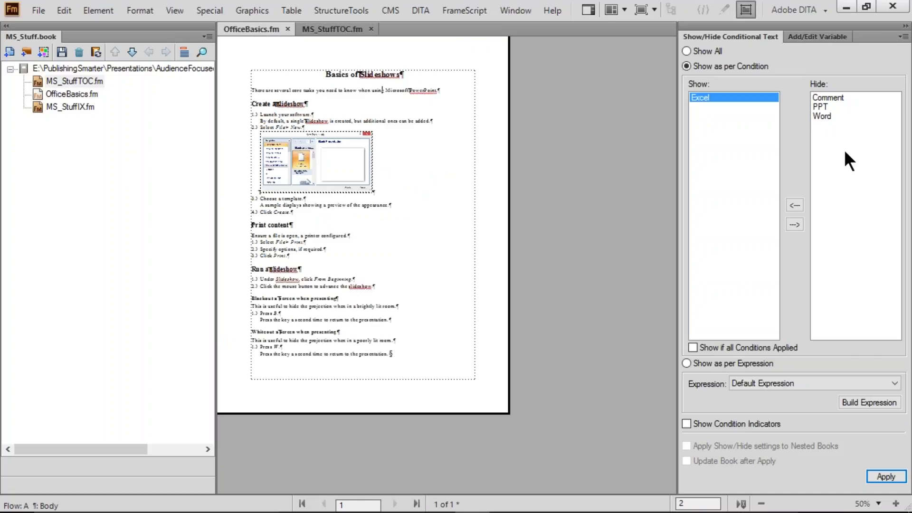
{"action": "left_click", "coordinate": [882, 476]}
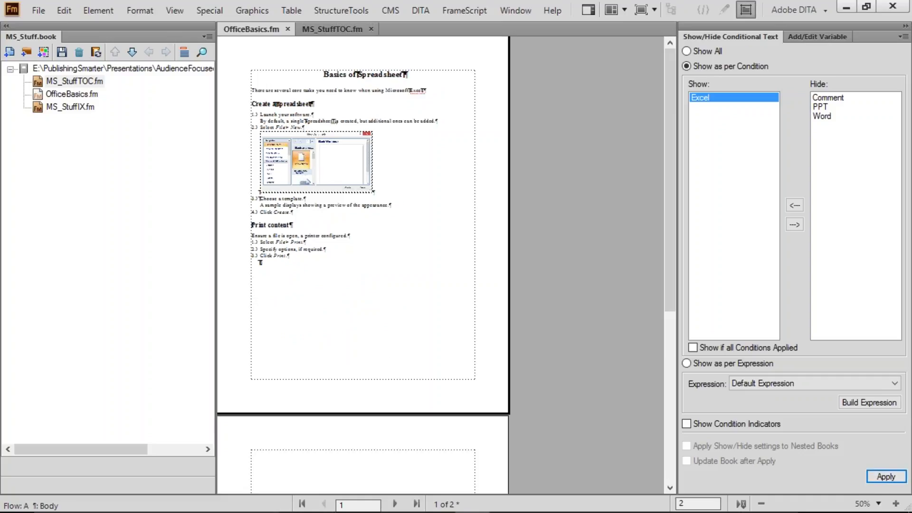
Update the MS_Stuff.book again for the Excel version and close the book error log
{"action": "left_click", "coordinate": [147, 136]}
{"action": "key", "text": "alt+e"}
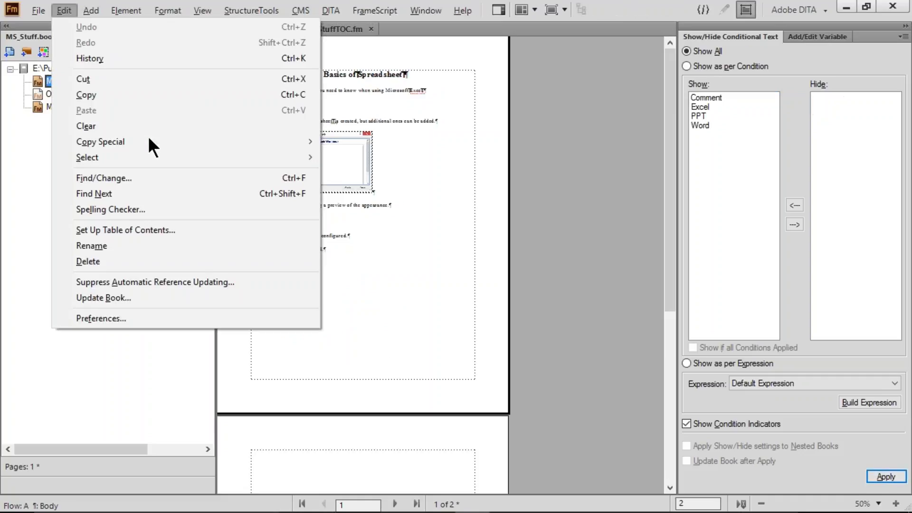
{"action": "key", "text": "b"}
{"action": "key", "text": "Return"}
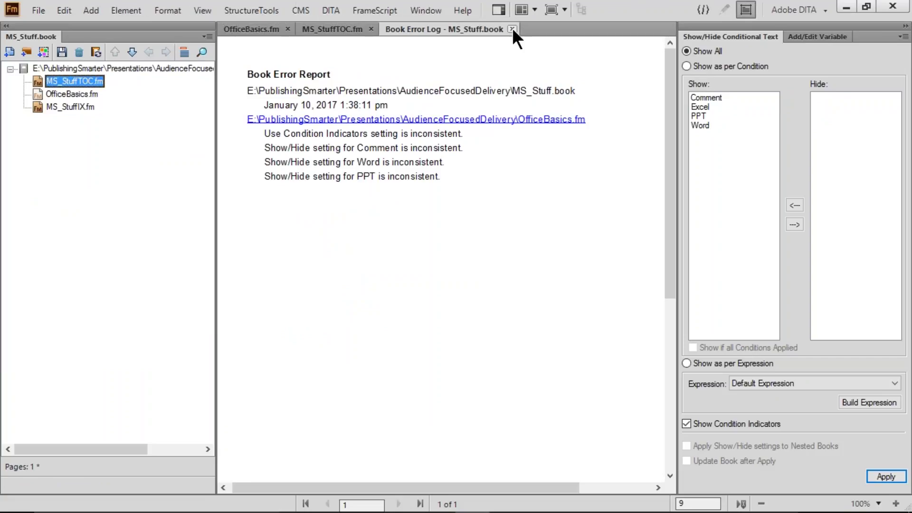
{"action": "left_click", "coordinate": [513, 28]}
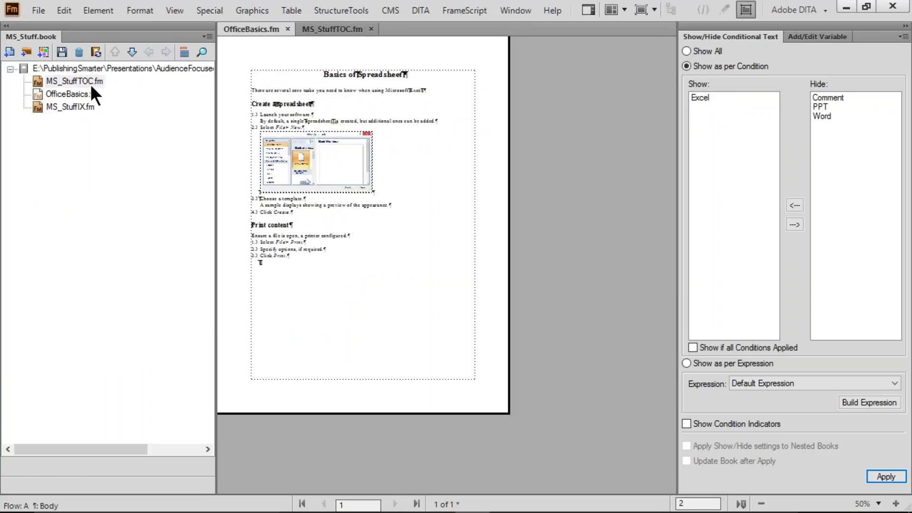
Examine the spreadsheet entries in the updated MS_StuffTOC.fm and return to OfficeBasics.fm
{"action": "double_click", "coordinate": [64, 79]}
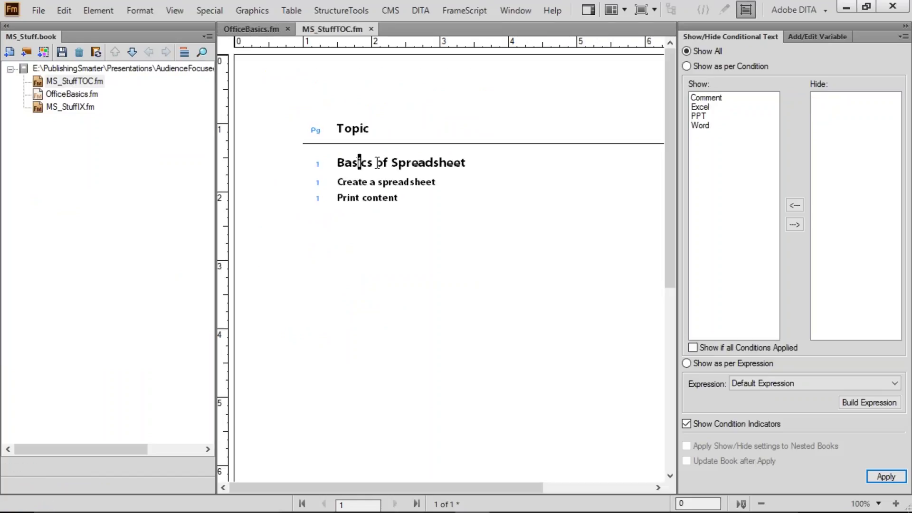
{"action": "left_click_drag", "start_coordinate": [358, 162], "coordinate": [404, 183]}
{"action": "left_click", "coordinate": [446, 164]}
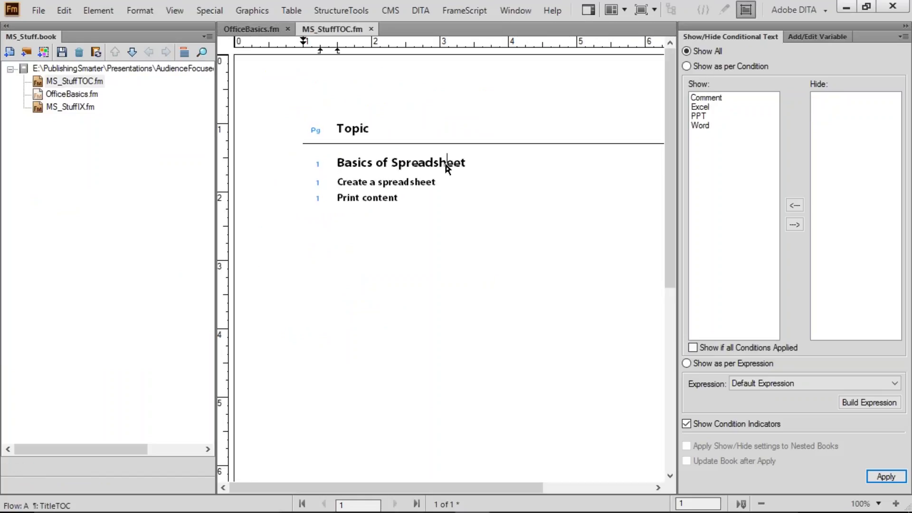
{"action": "left_click", "coordinate": [243, 29]}
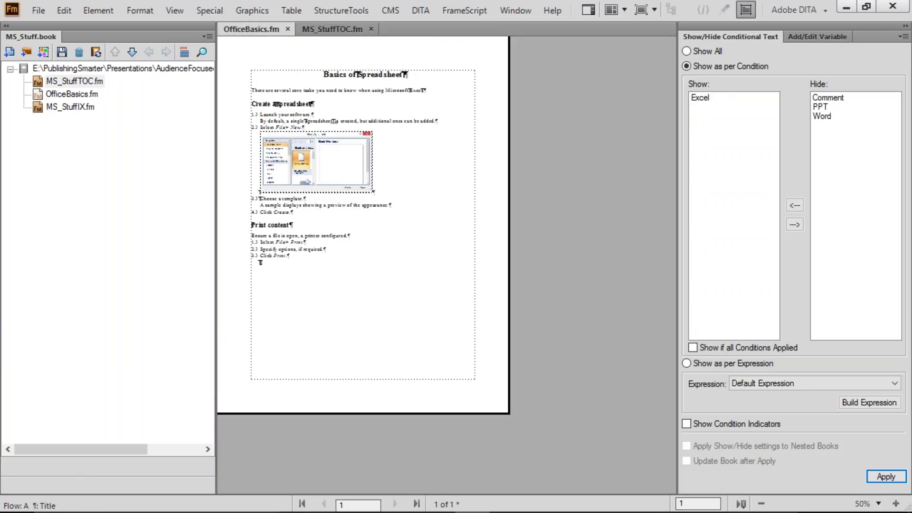
Make the OfficeBasics.fm title read "Basics of Spreadsheets" and save the file
{"action": "left_click", "coordinate": [392, 80]}
{"action": "type", "text": "s"}
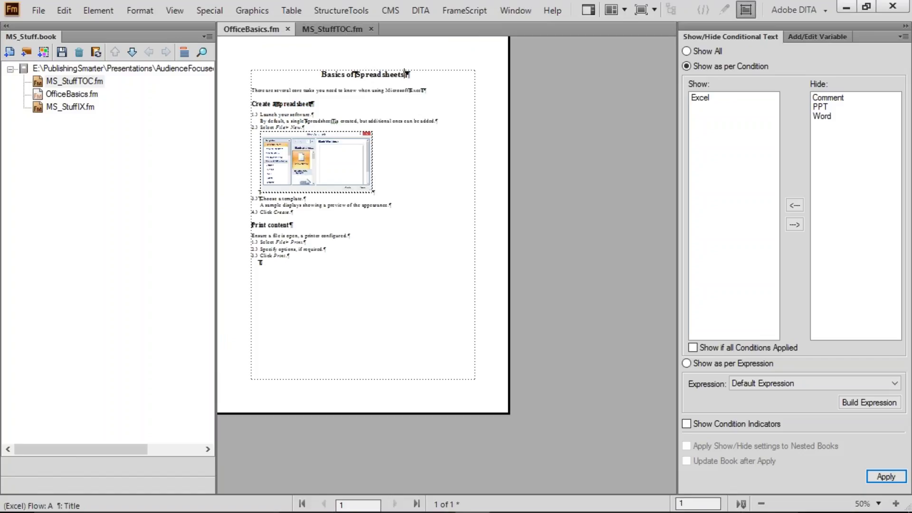
{"action": "key", "text": "ctrl+s"}
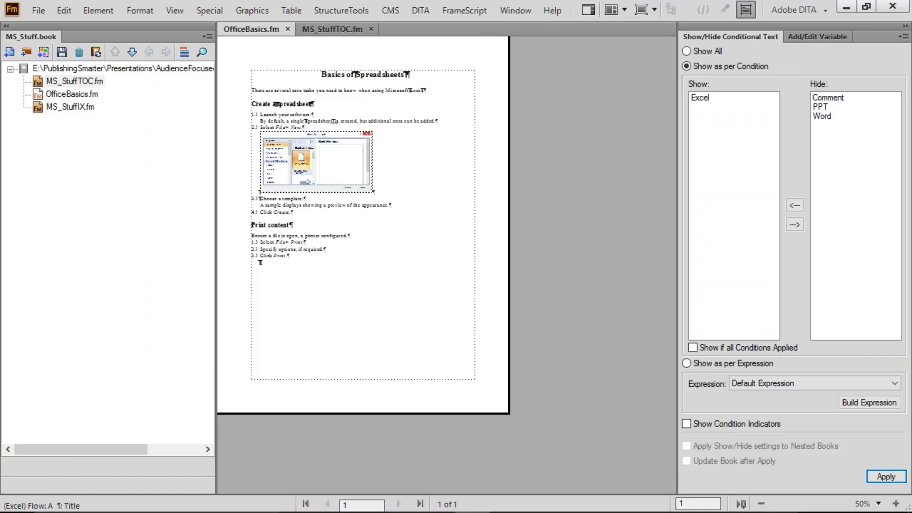
Return from MS_StuffTOC.fm to OfficeBasics.fm, show all of its conditional text and close the conditional text pod group
{"action": "double_click", "coordinate": [46, 82]}
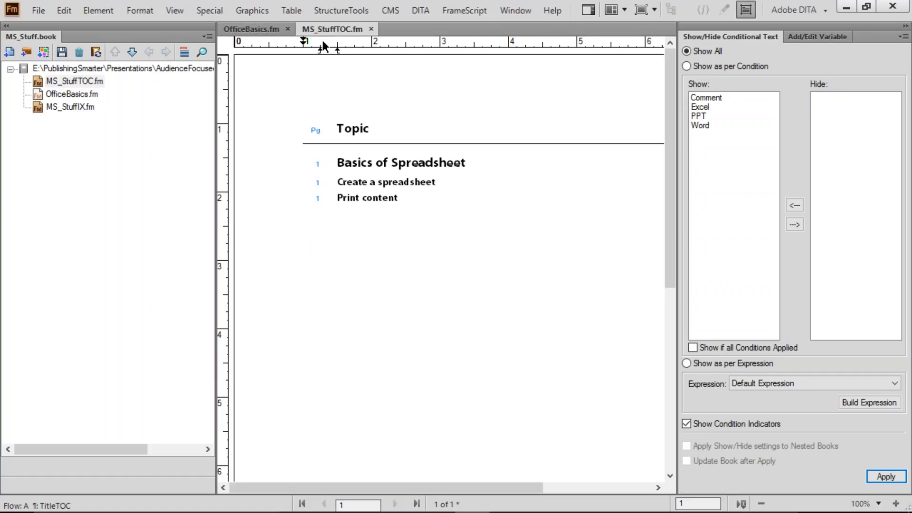
{"action": "left_click", "coordinate": [253, 30]}
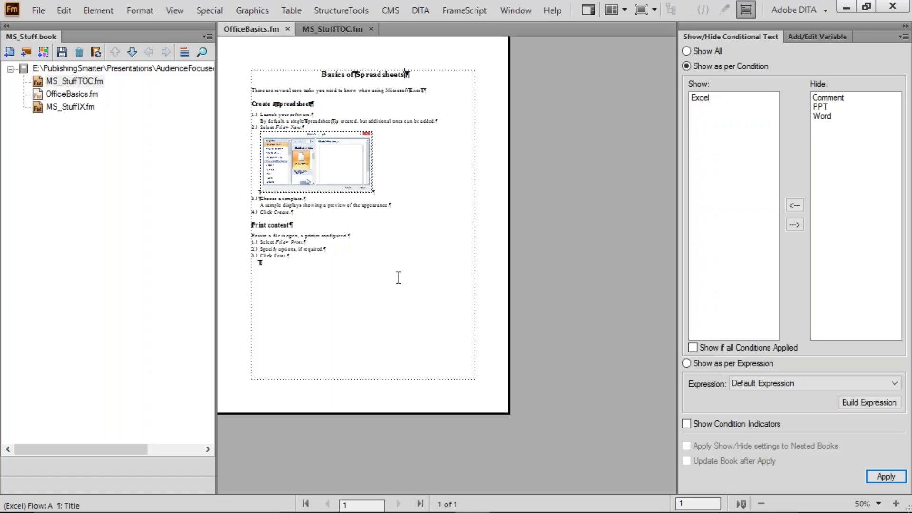
{"action": "left_click", "coordinate": [261, 262]}
{"action": "left_click", "coordinate": [687, 51]}
{"action": "left_click", "coordinate": [892, 477]}
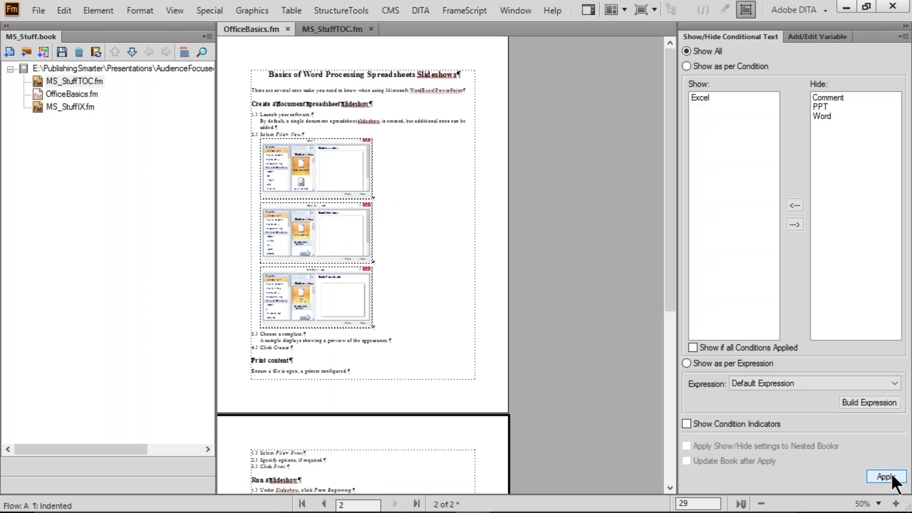
{"action": "right_click", "coordinate": [760, 35]}
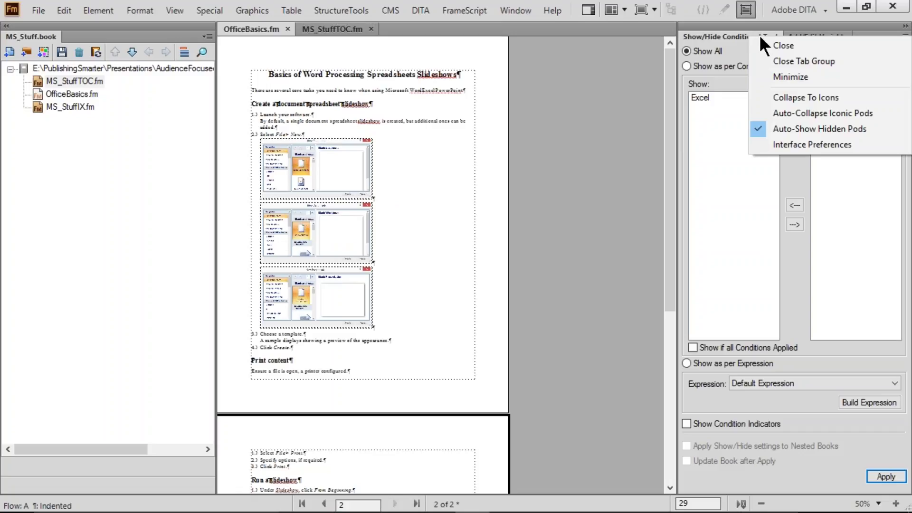
{"action": "left_click", "coordinate": [813, 59]}
{"action": "left_click", "coordinate": [421, 189]}
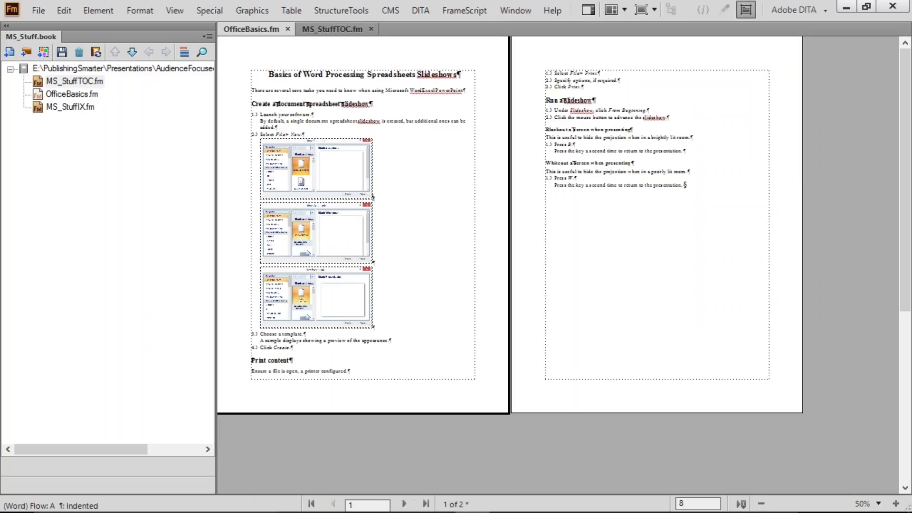
Turn on the condition indicators in OfficeBasics.fm and close the conditional text pod group again
{"action": "left_click", "coordinate": [211, 11]}
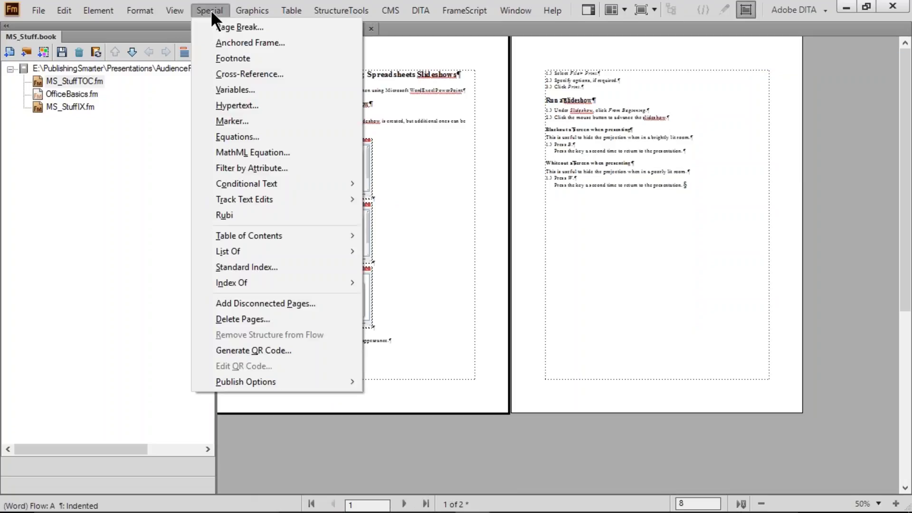
{"action": "mouse_move", "coordinate": [270, 180]}
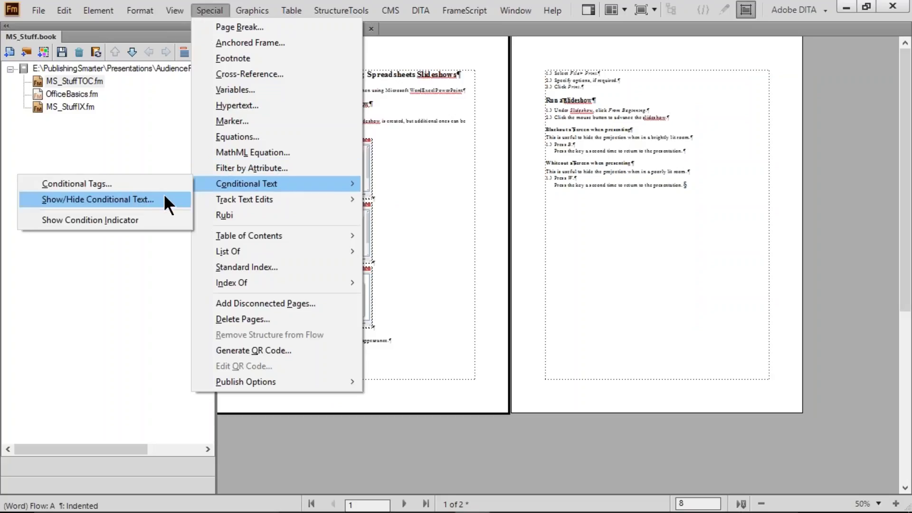
{"action": "left_click", "coordinate": [134, 196]}
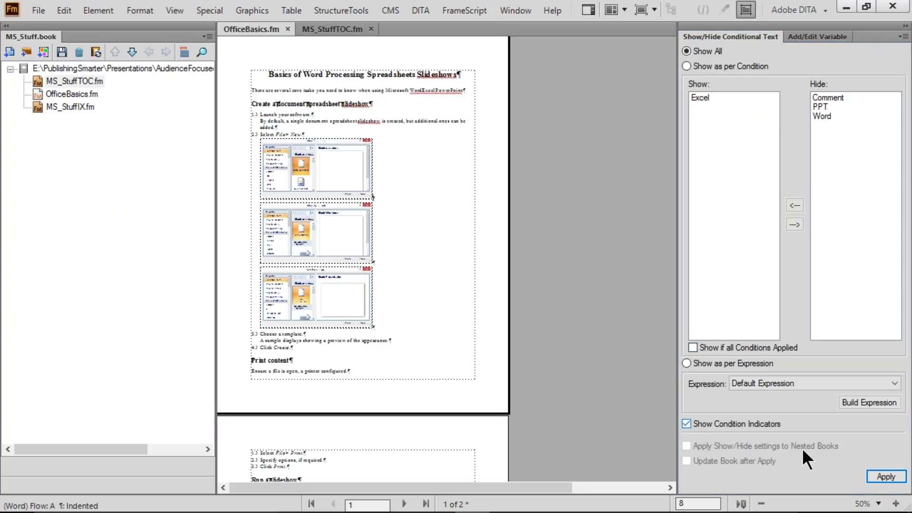
{"action": "left_click", "coordinate": [868, 476]}
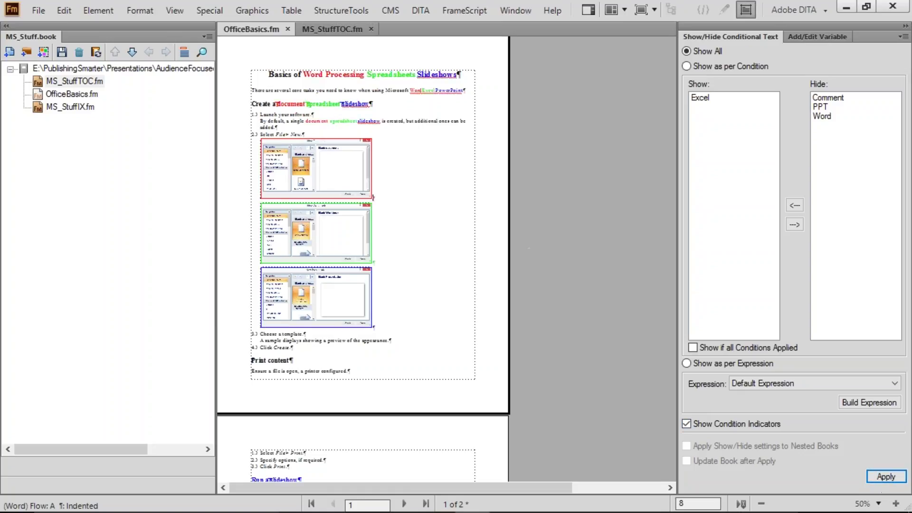
{"action": "right_click", "coordinate": [753, 36]}
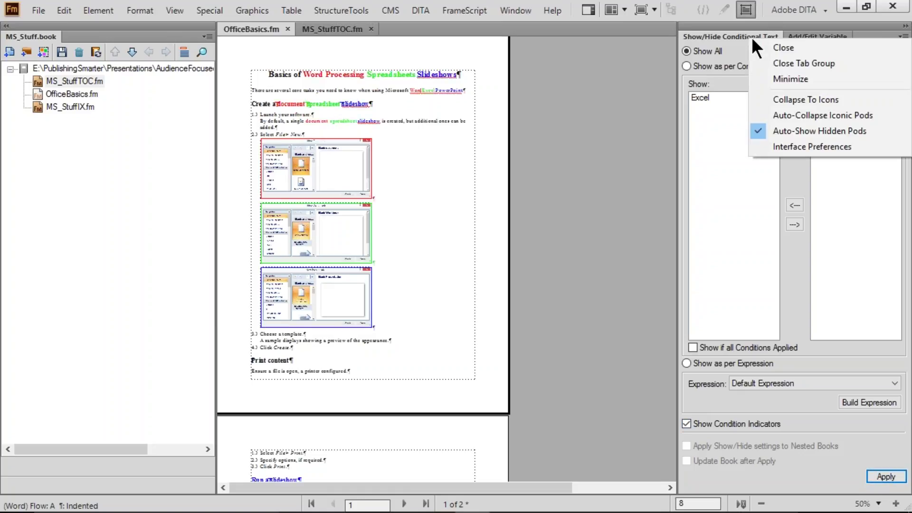
{"action": "left_click", "coordinate": [779, 61]}
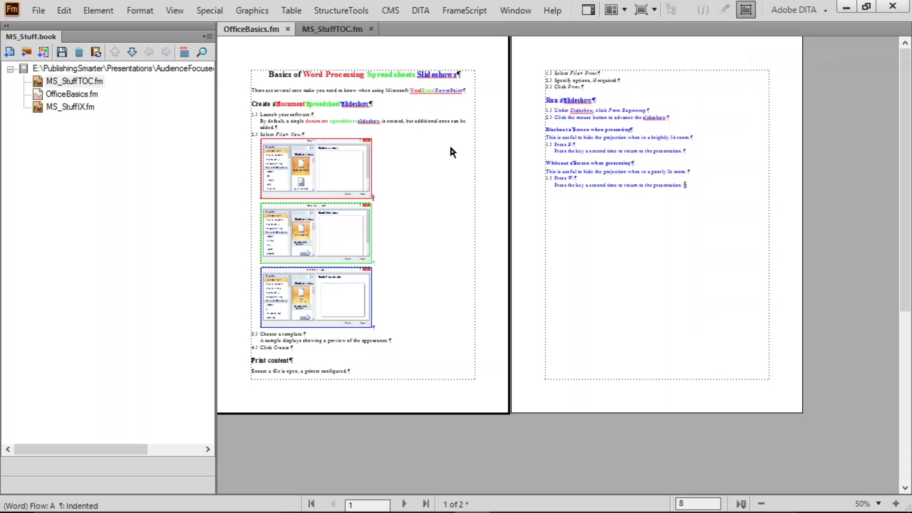
Update MS_Stuff.book with all conditions shown and examine the combined title entry in MS_StuffTOC.fm
{"action": "left_click", "coordinate": [87, 149]}
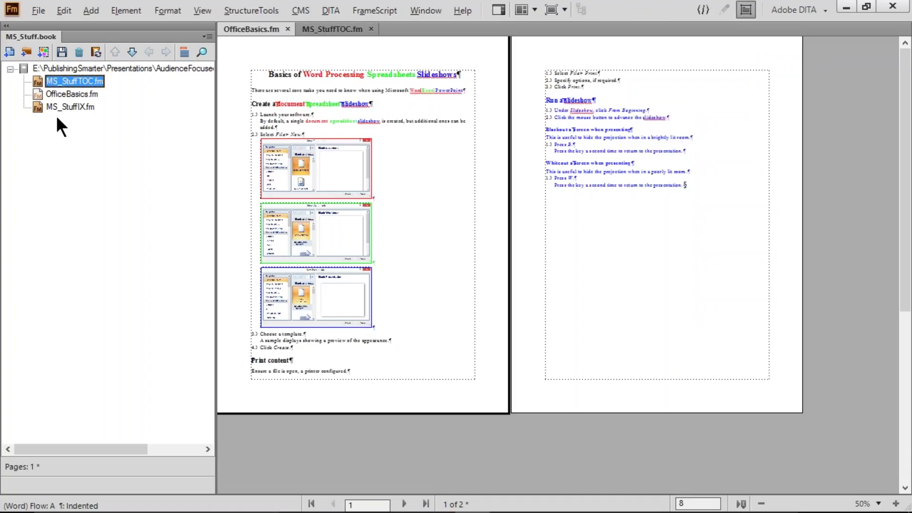
{"action": "key", "text": "alt+e"}
{"action": "key", "text": "u"}
{"action": "key", "text": "Return"}
{"action": "double_click", "coordinate": [39, 78]}
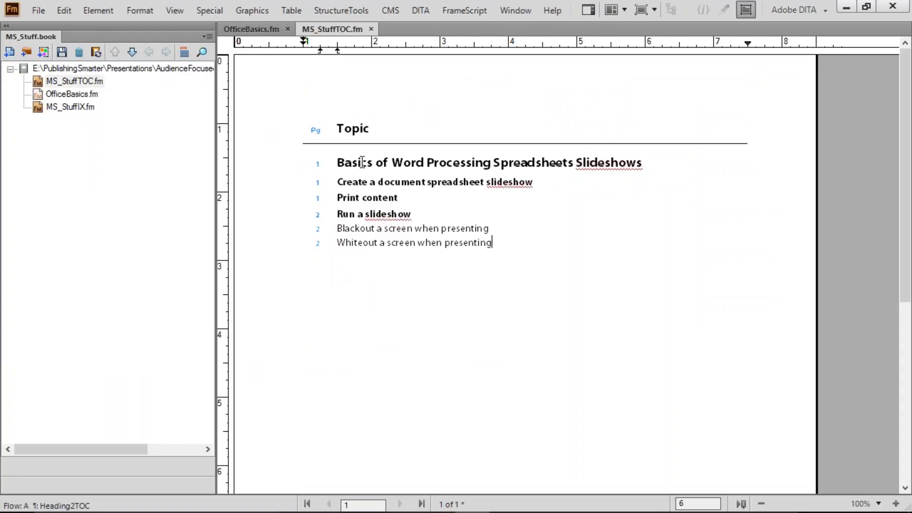
{"action": "left_click_drag", "start_coordinate": [360, 163], "coordinate": [606, 162]}
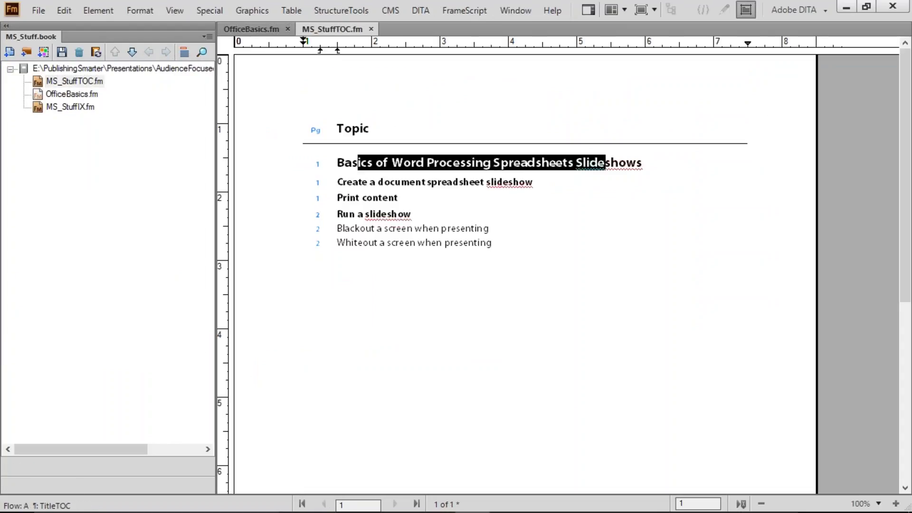
Close MS_StuffTOC.fm, saving its changes, and look over the color-coded conditional content in OfficeBasics.fm
{"action": "left_click", "coordinate": [86, 138]}
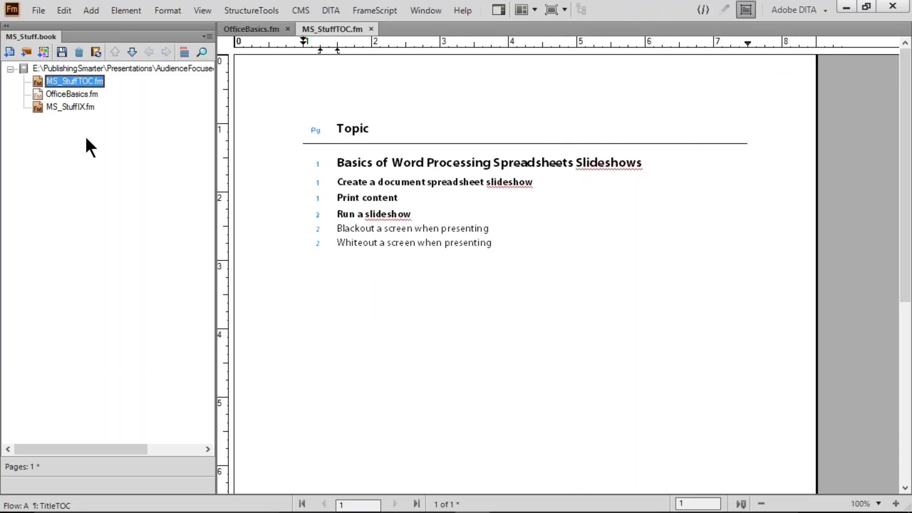
{"action": "left_click", "coordinate": [371, 29]}
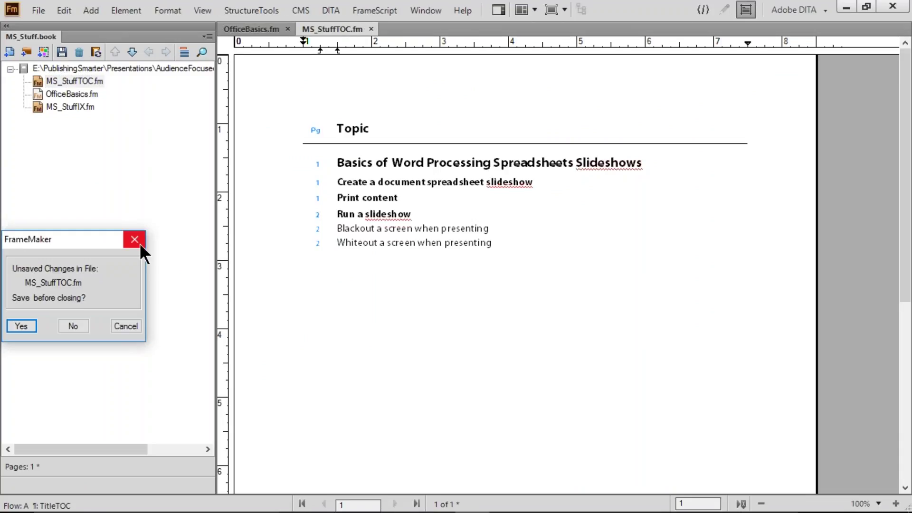
{"action": "left_click", "coordinate": [77, 326]}
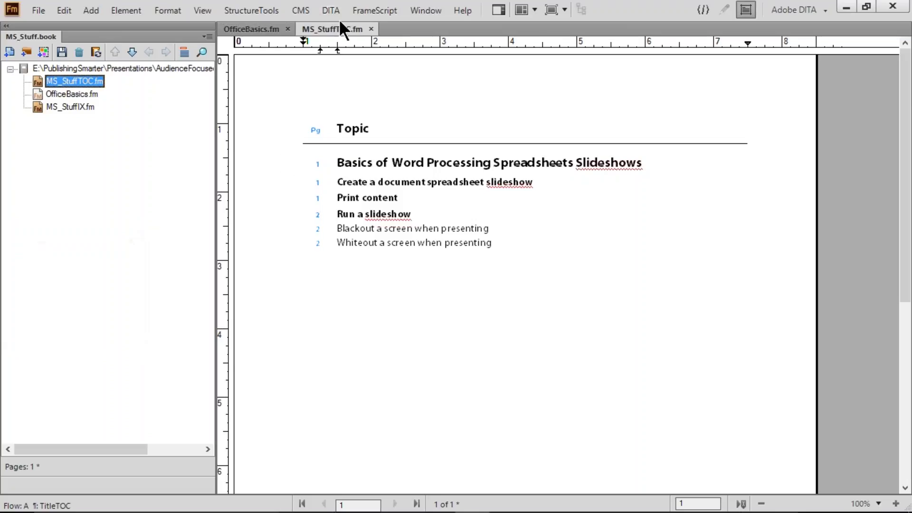
{"action": "left_click", "coordinate": [371, 29]}
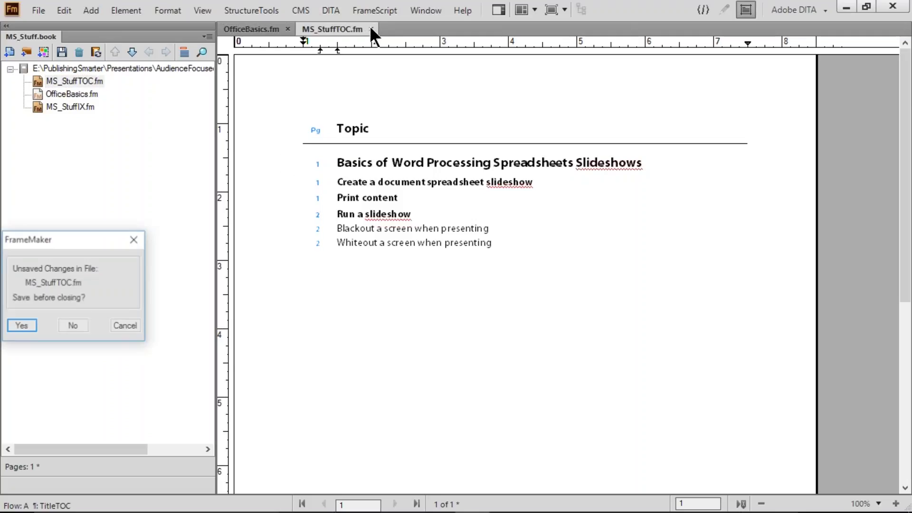
{"action": "left_click", "coordinate": [24, 322]}
{"action": "left_click", "coordinate": [422, 114]}
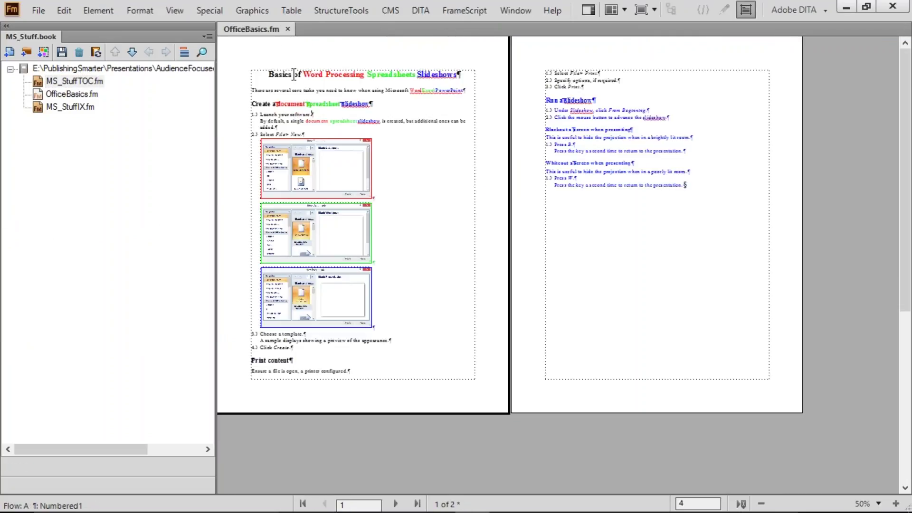
{"action": "left_click_drag", "start_coordinate": [292, 74], "coordinate": [627, 212]}
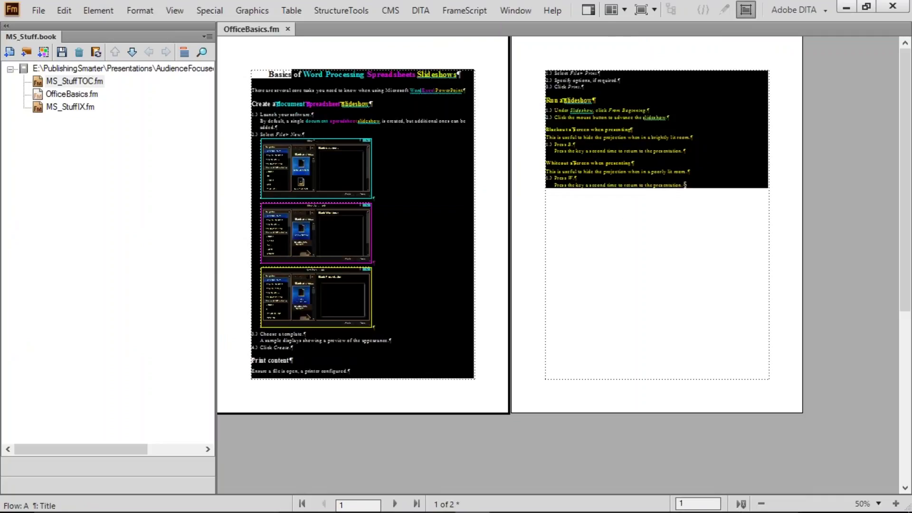
{"action": "left_click", "coordinate": [684, 185]}
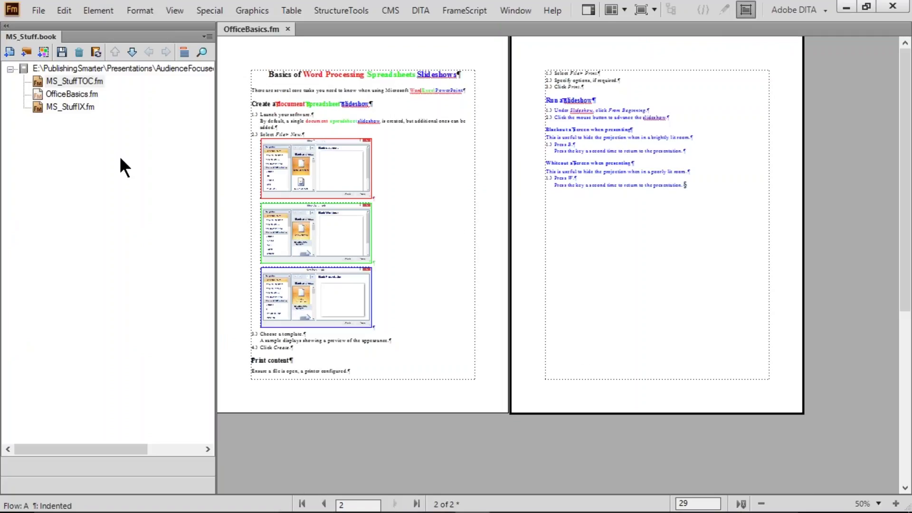
Open the publishing options for MS_Stuff.book and load the settings file MS_Office_Tool.sts
{"action": "left_click", "coordinate": [74, 81]}
{"action": "left_click", "coordinate": [38, 11]}
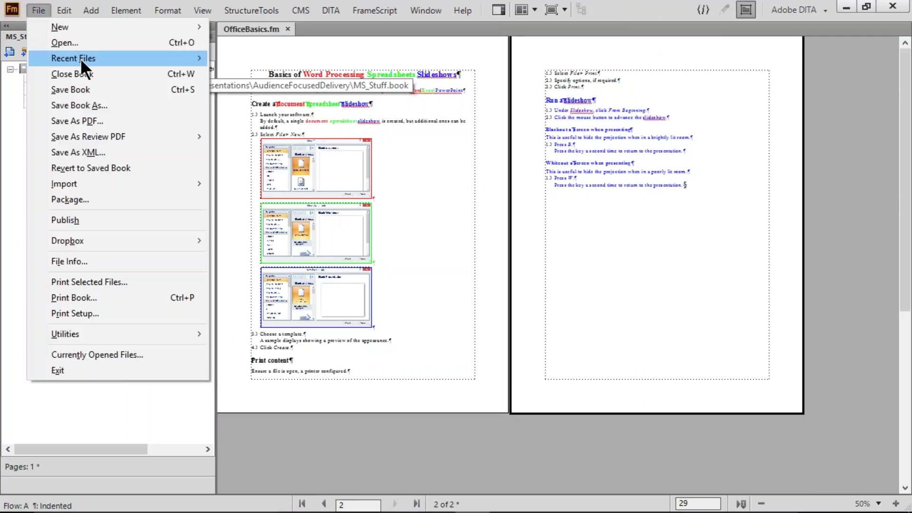
{"action": "left_click", "coordinate": [109, 219]}
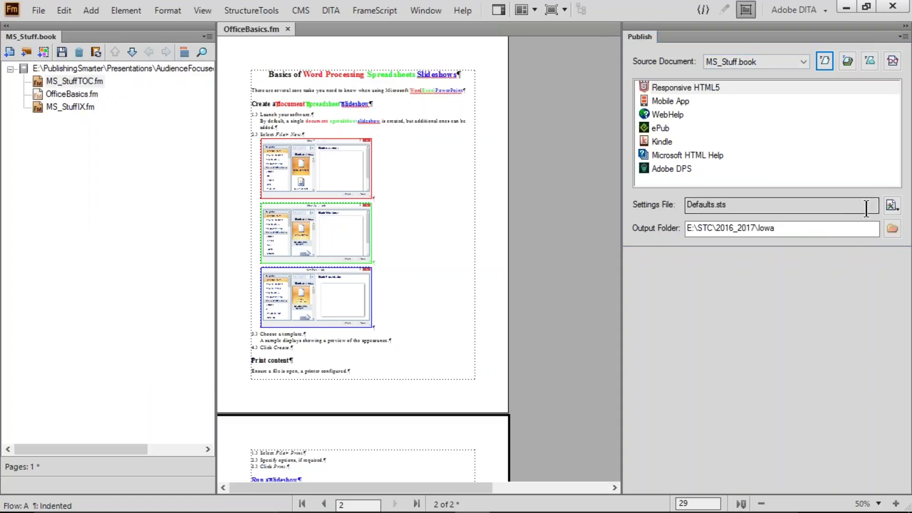
{"action": "left_click", "coordinate": [890, 205]}
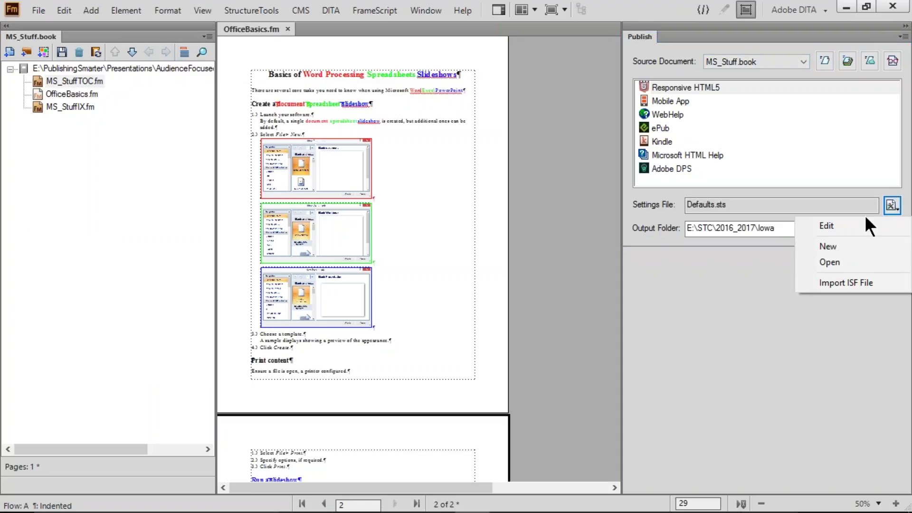
{"action": "left_click", "coordinate": [820, 259]}
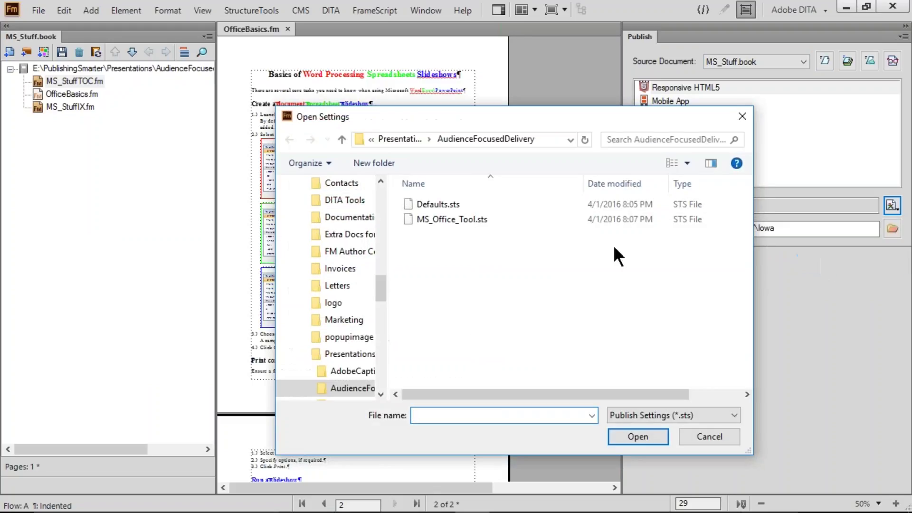
{"action": "left_click", "coordinate": [453, 219]}
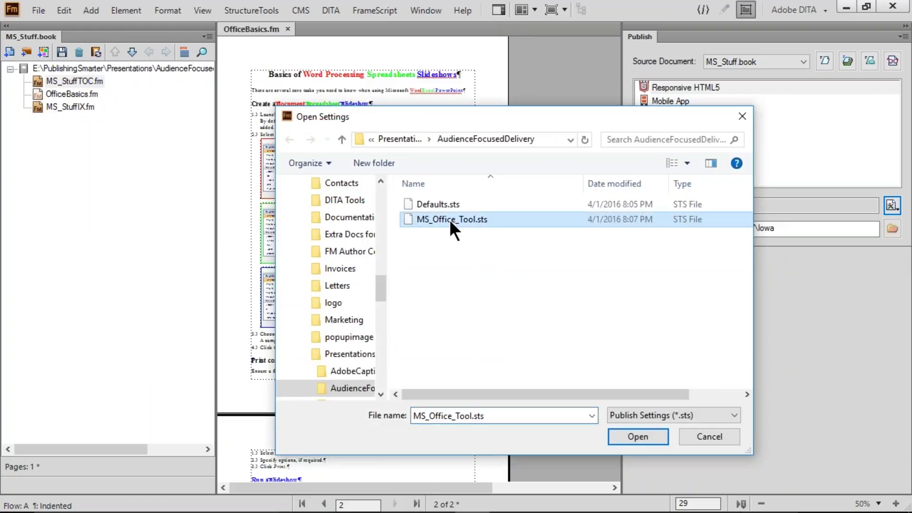
{"action": "left_click", "coordinate": [637, 435]}
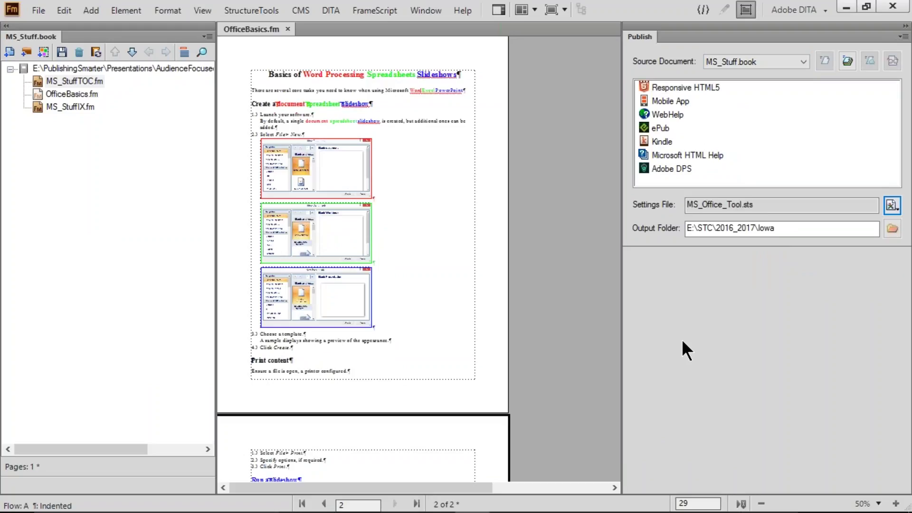
Open the Responsive HTML5 output's Dynamic Content Filter in the MS_Office_Tool settings and expand its Microsoft Office group to examine the filter tags
{"action": "left_click", "coordinate": [890, 205]}
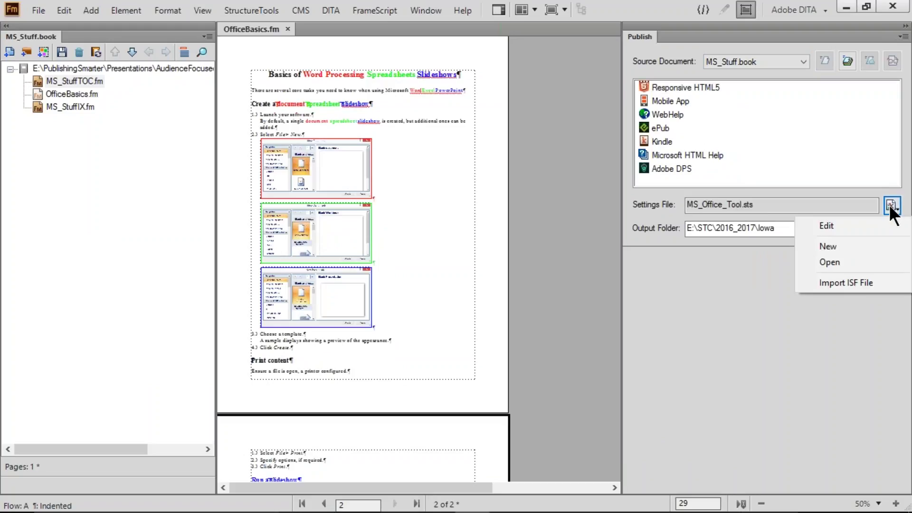
{"action": "left_click", "coordinate": [834, 231]}
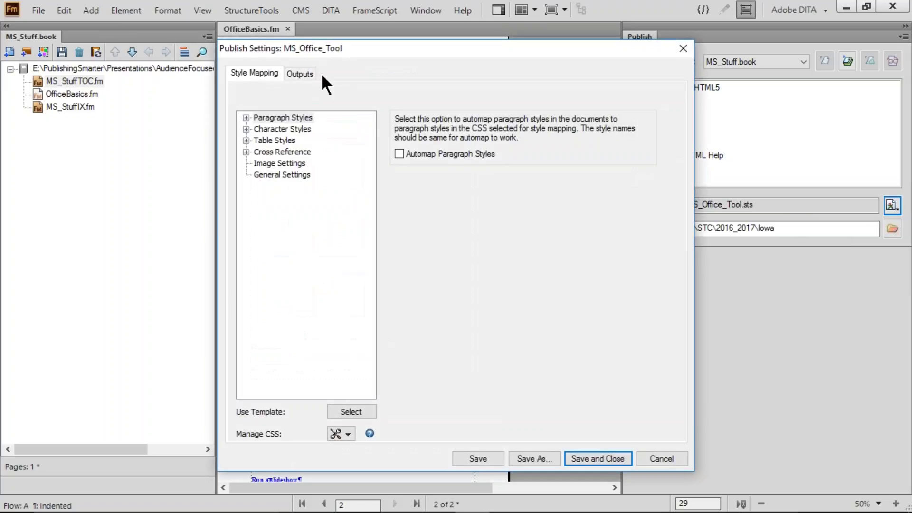
{"action": "left_click", "coordinate": [299, 74]}
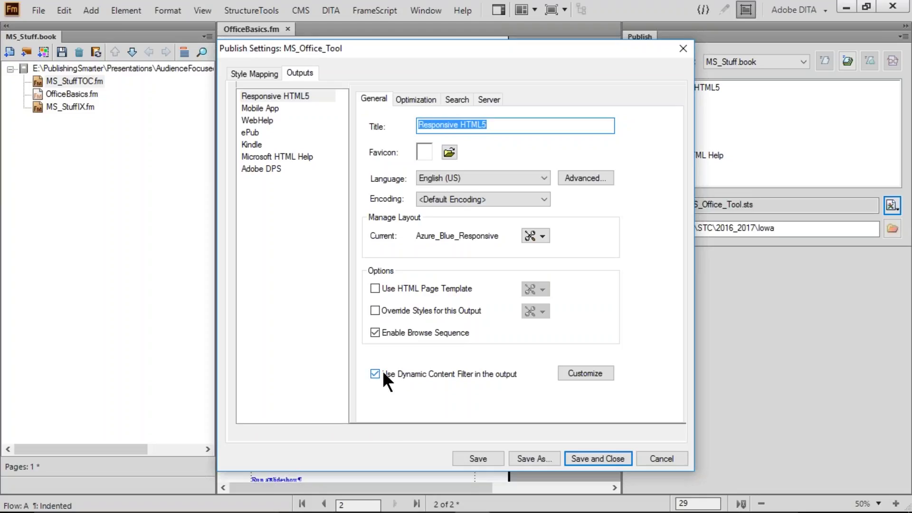
{"action": "left_click", "coordinate": [586, 374]}
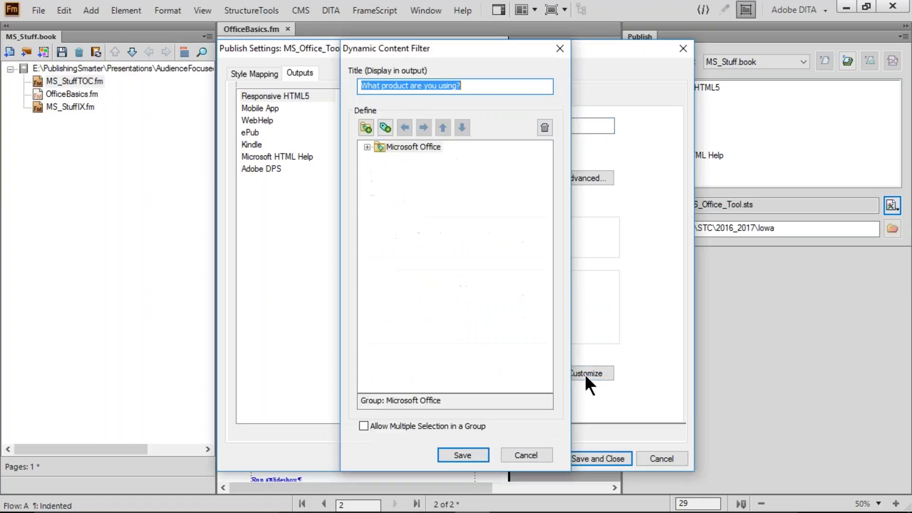
{"action": "type", "text": "What product are you using?"}
{"action": "left_click_drag", "start_coordinate": [484, 86], "coordinate": [359, 87]}
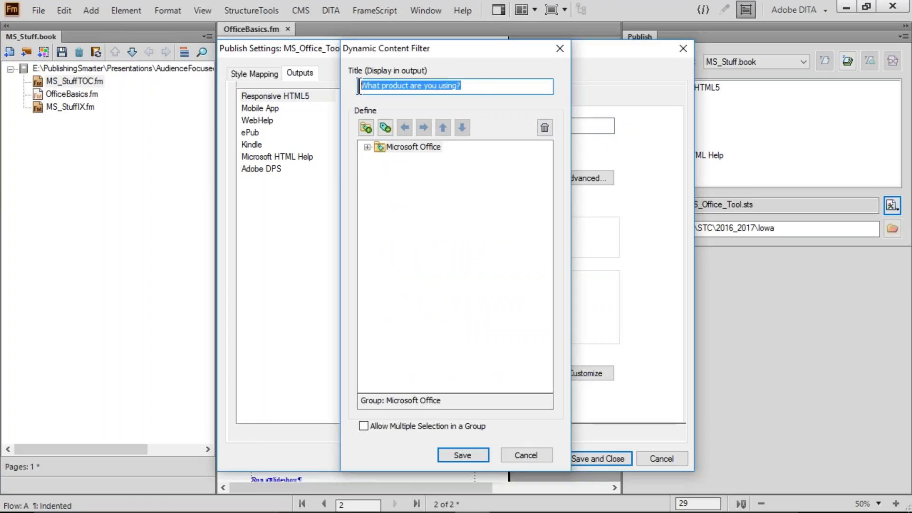
{"action": "left_click", "coordinate": [366, 145]}
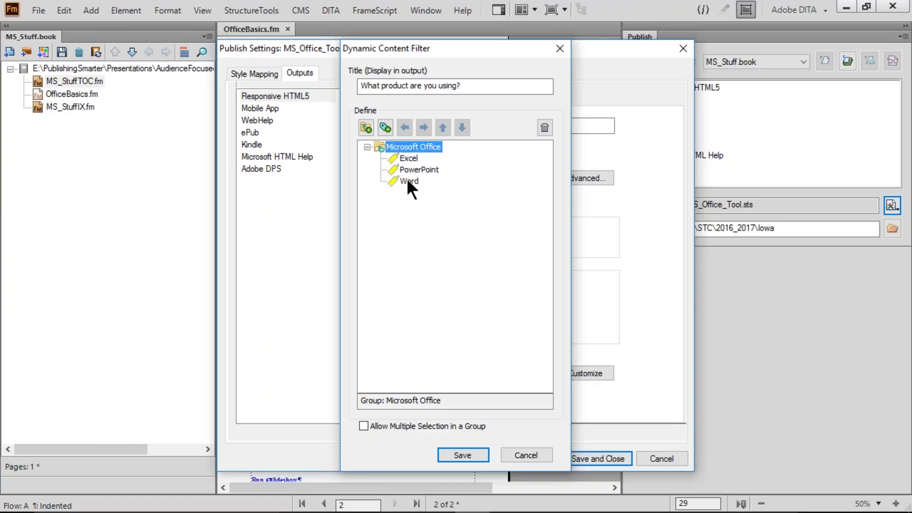
Try allowing multiple selection in a group in the Dynamic Content Filter, and leave both settings dialogs without saving
{"action": "left_click", "coordinate": [372, 425]}
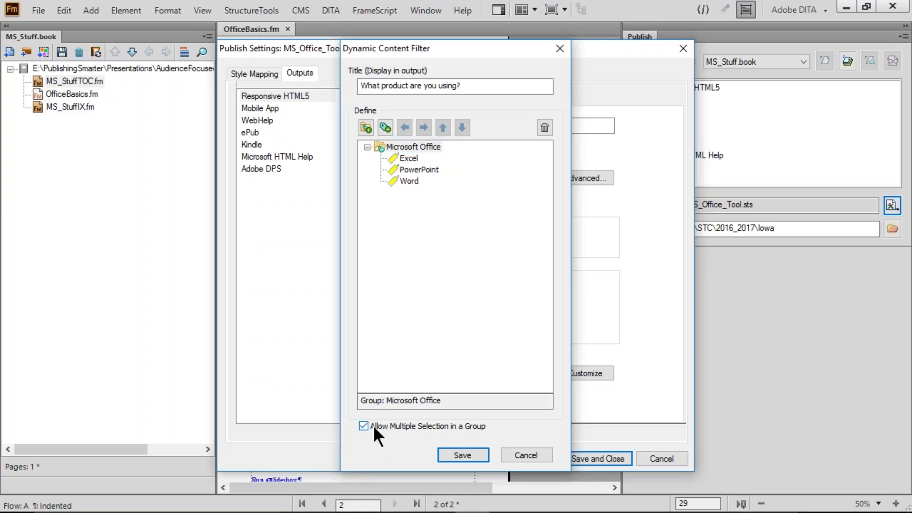
{"action": "left_click", "coordinate": [537, 459]}
{"action": "left_click", "coordinate": [674, 457]}
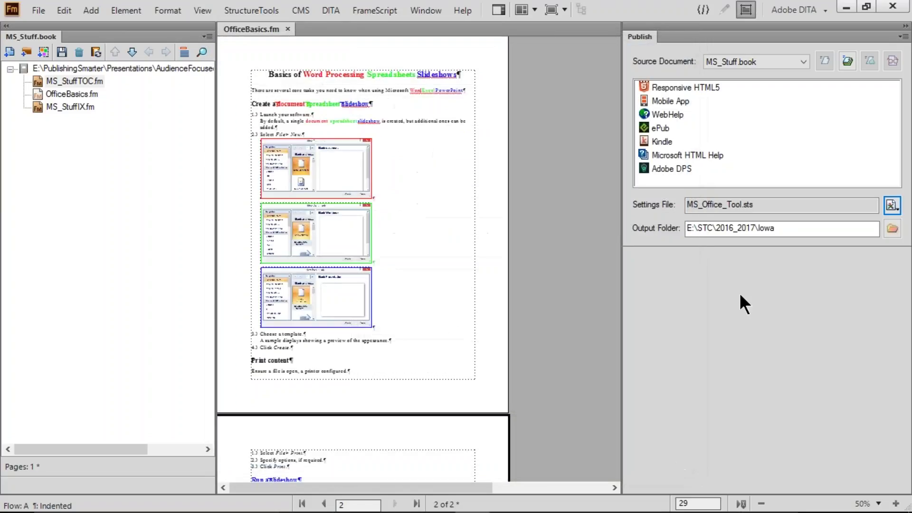
Publish MS_Stuff.book as Responsive HTML5 and view the output in the browser, examining the combined topic title
{"action": "double_click", "coordinate": [677, 87]}
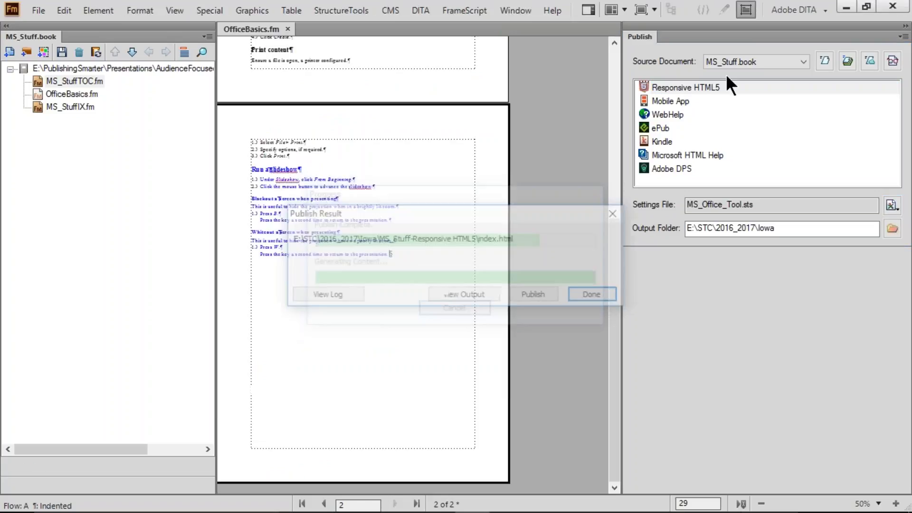
{"action": "left_click", "coordinate": [459, 296]}
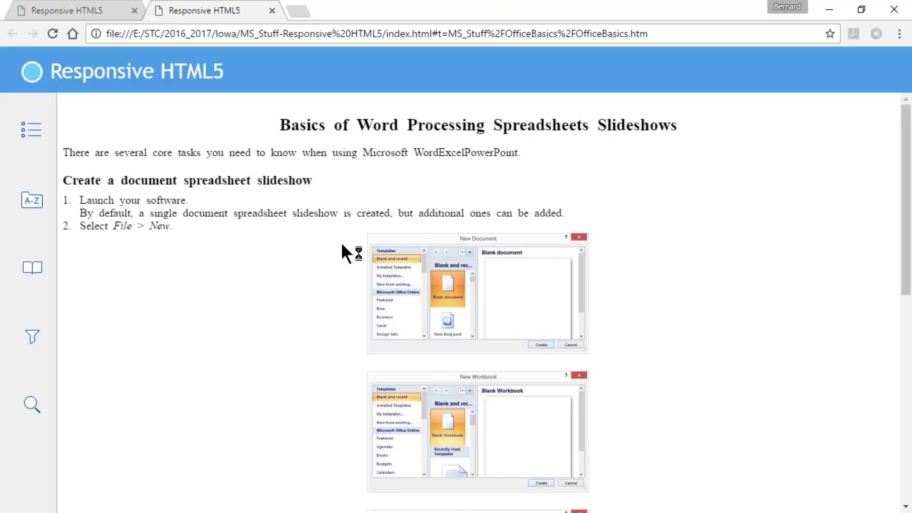
{"action": "left_click_drag", "start_coordinate": [319, 127], "coordinate": [641, 129]}
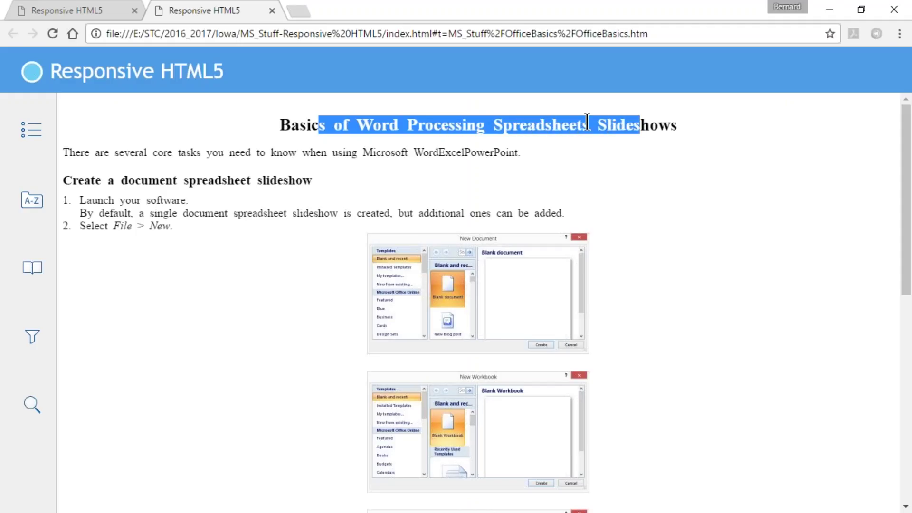
{"action": "left_click", "coordinate": [362, 123]}
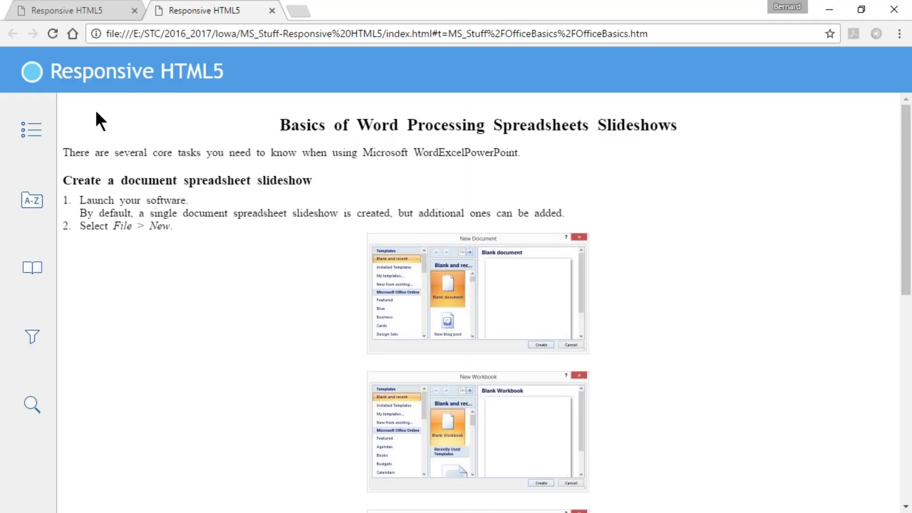
Open the output's product filter and show the Excel version and the Word version of the topic to compare their content
{"action": "left_click", "coordinate": [33, 340]}
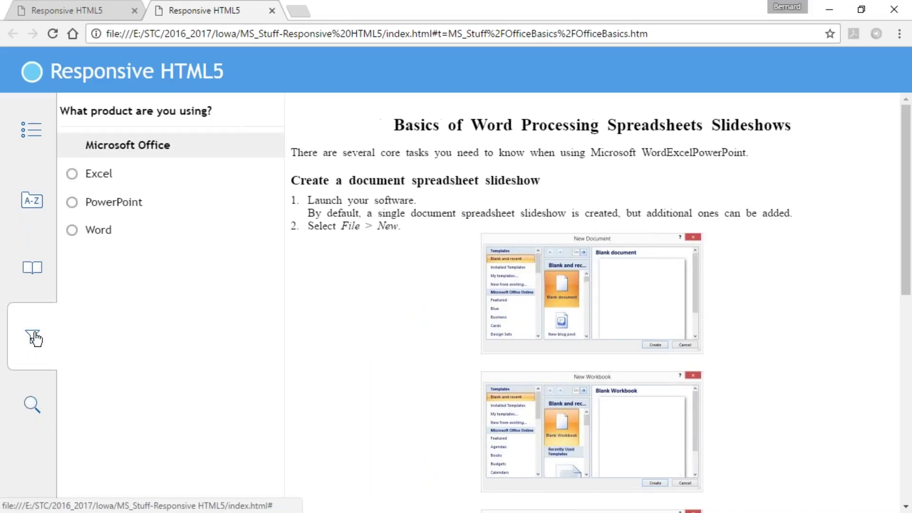
{"action": "left_click", "coordinate": [72, 174]}
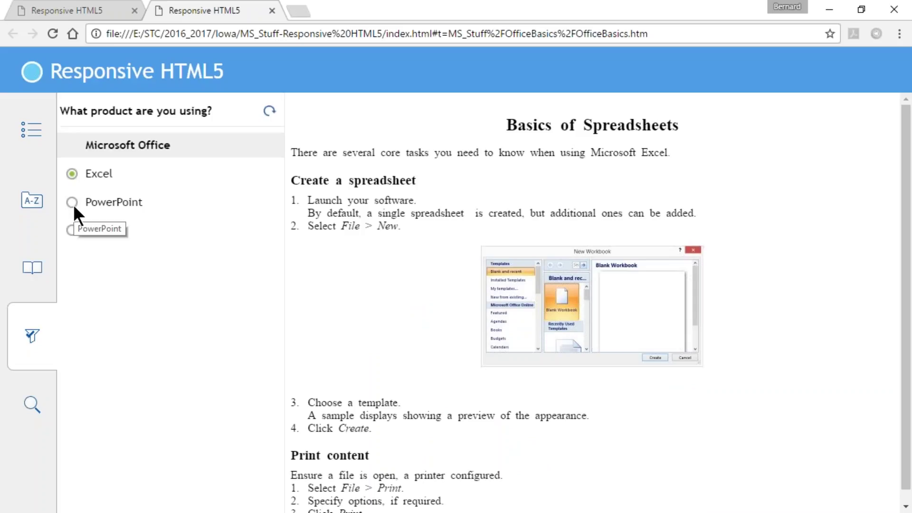
{"action": "left_click", "coordinate": [74, 230]}
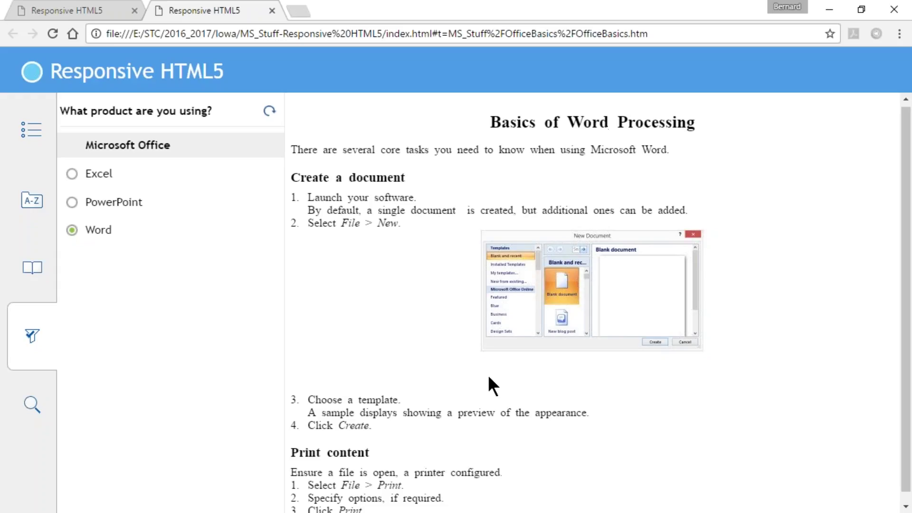
{"action": "scroll", "coordinate": [489, 375], "scroll_direction": "down", "scroll_amount": 1}
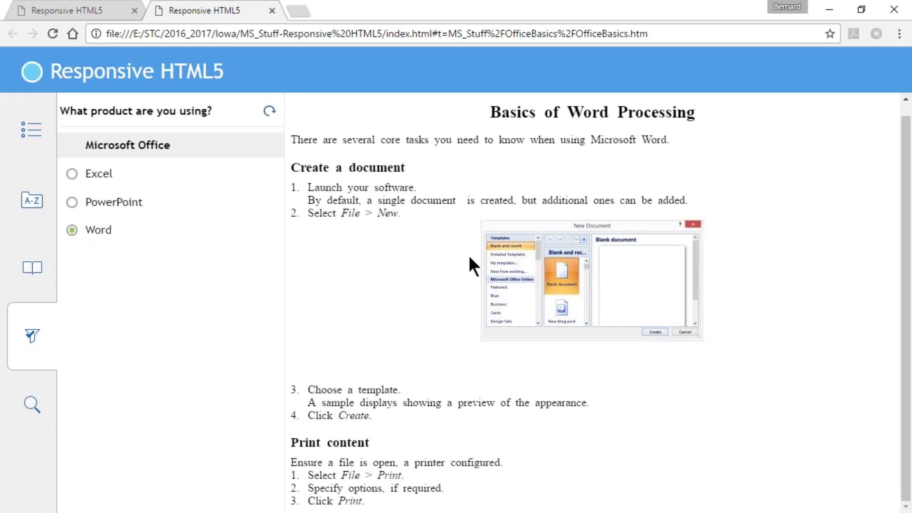
{"action": "scroll", "coordinate": [468, 255], "scroll_direction": "up", "scroll_amount": 1}
Filter the output to PowerPoint, read through its slideshow sections, and switch the filter to Excel and Word
{"action": "left_click", "coordinate": [72, 202]}
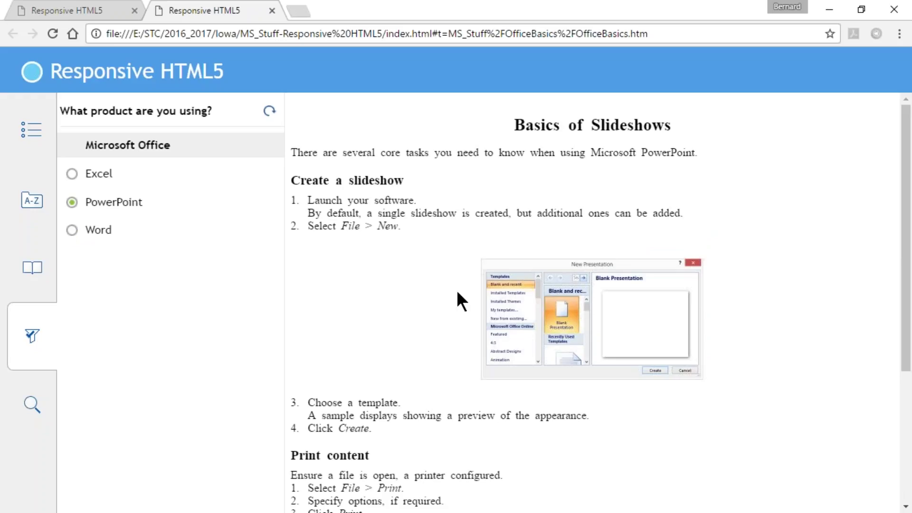
{"action": "scroll", "coordinate": [457, 290], "scroll_direction": "down", "scroll_amount": 2}
{"action": "scroll", "coordinate": [457, 290], "scroll_direction": "down", "scroll_amount": 3}
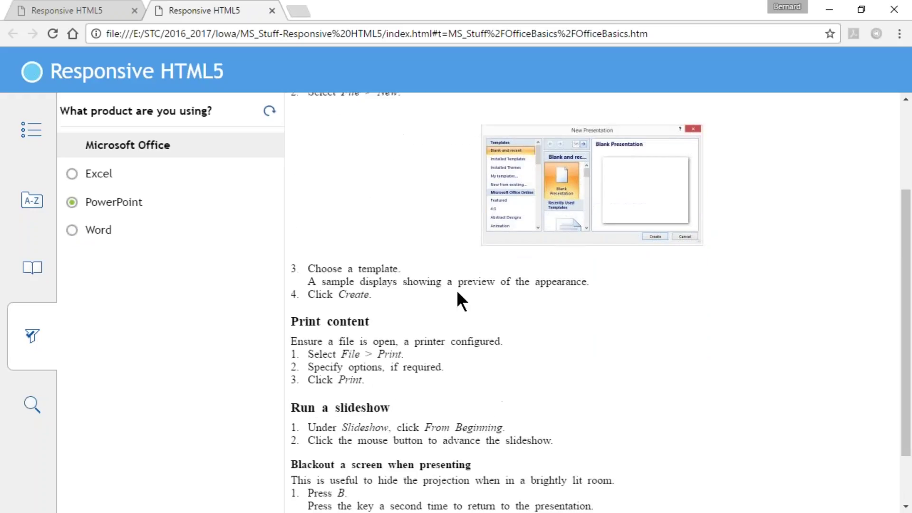
{"action": "scroll", "coordinate": [457, 292], "scroll_direction": "down", "scroll_amount": 1}
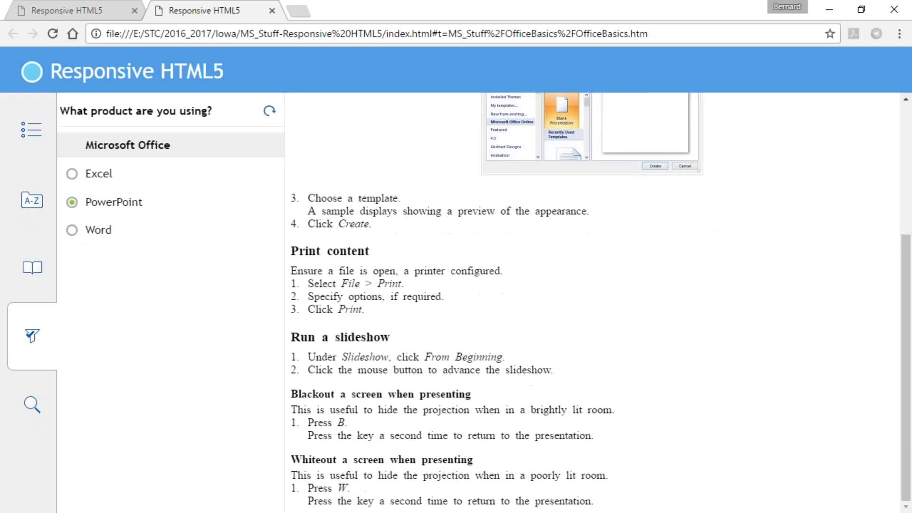
{"action": "scroll", "coordinate": [432, 201], "scroll_direction": "up", "scroll_amount": 5}
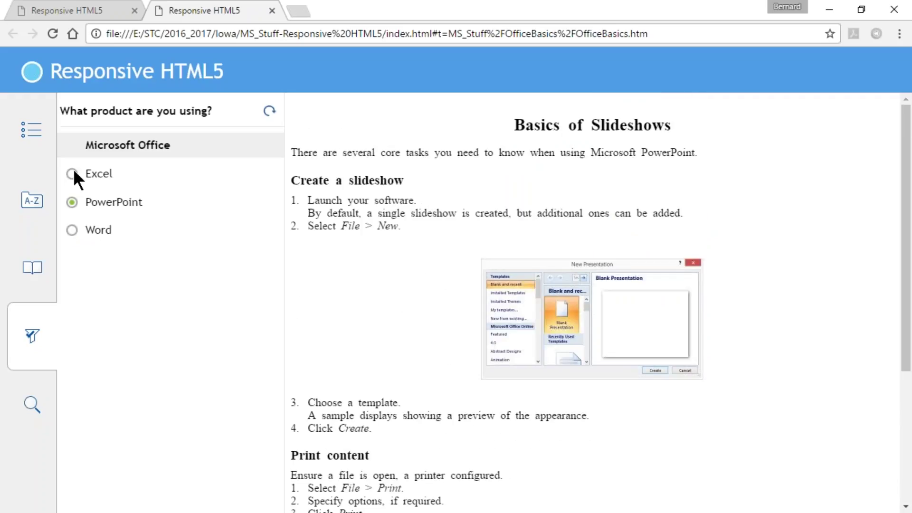
{"action": "left_click", "coordinate": [73, 172]}
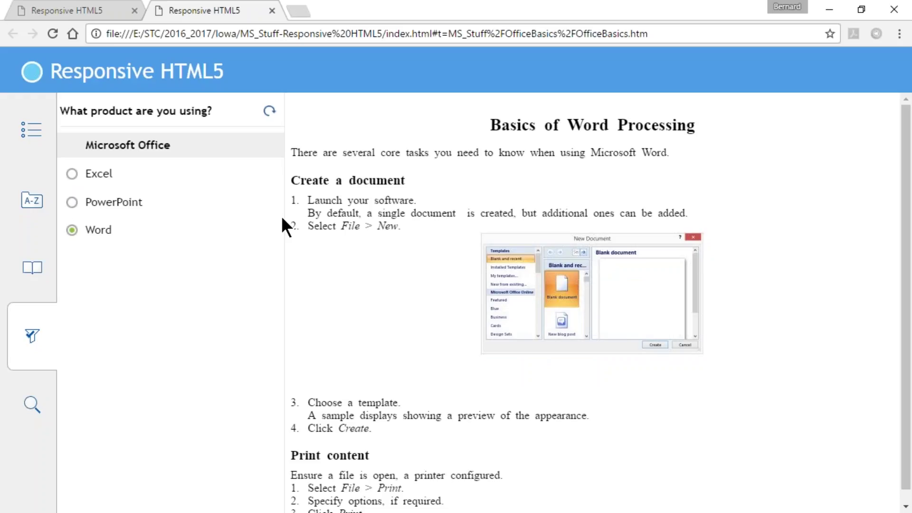
Zoom the browser page out two levels and restore the browser window to its narrow size to show the mobile layout
{"action": "left_click", "coordinate": [900, 33]}
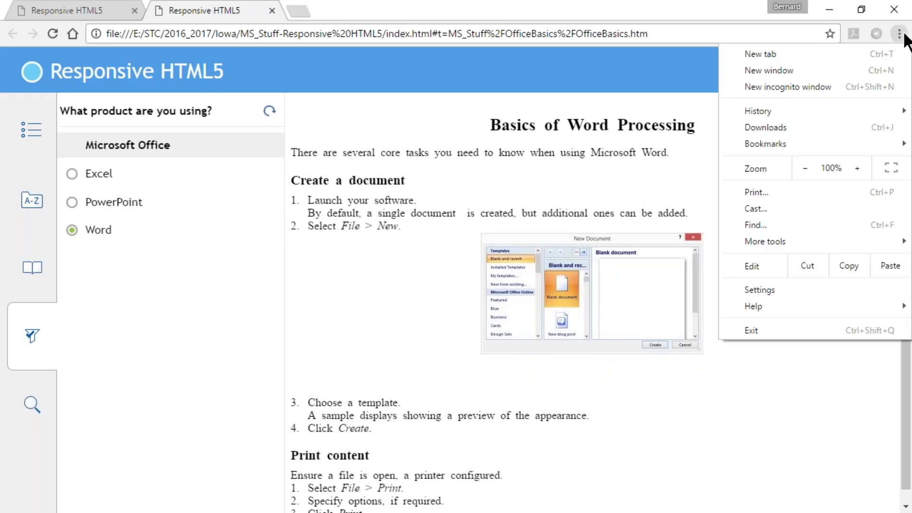
{"action": "left_click", "coordinate": [805, 168]}
{"action": "left_click", "coordinate": [805, 168]}
{"action": "left_click", "coordinate": [523, 179]}
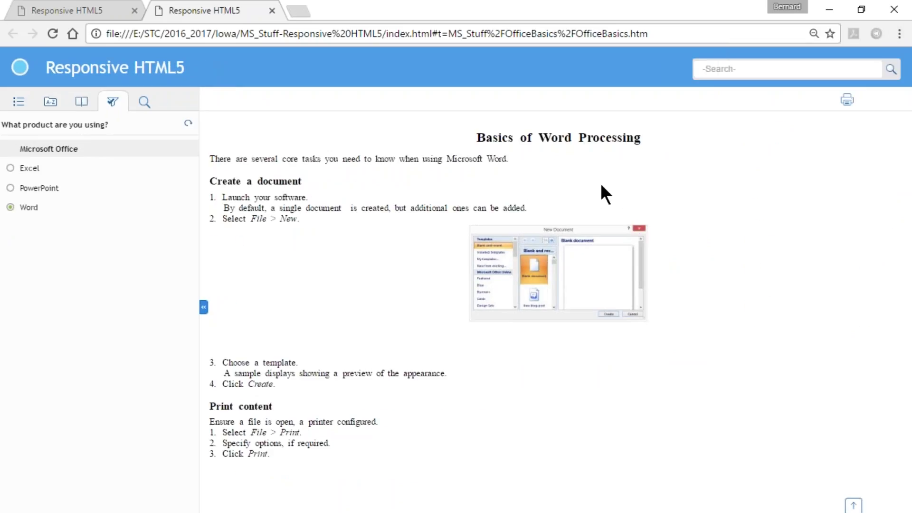
{"action": "double_click", "coordinate": [361, 10]}
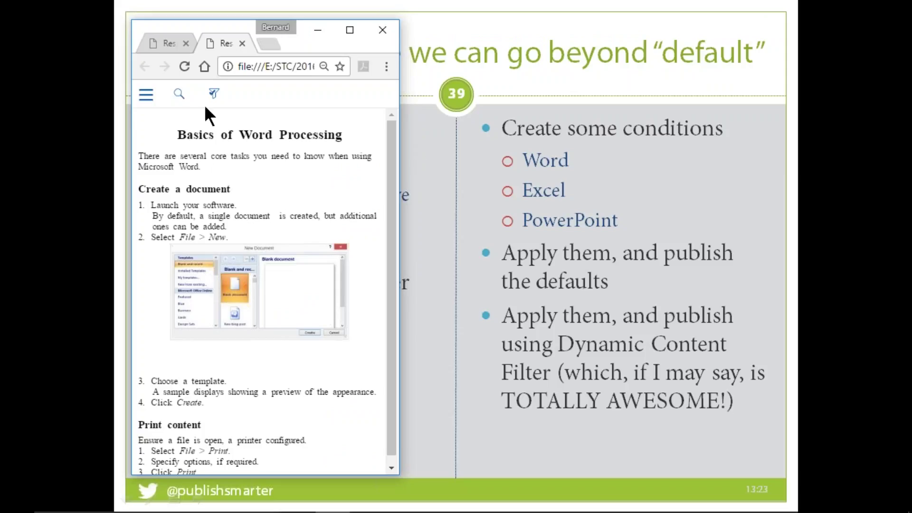
Apply the PowerPoint filter and the Excel filter in the mobile layout to compare the topic, and close the browser
{"action": "left_click", "coordinate": [214, 94]}
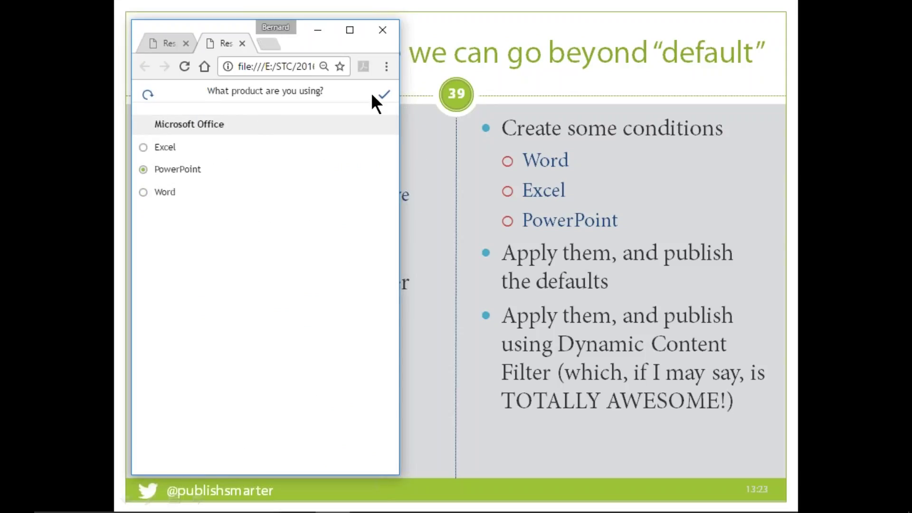
{"action": "left_click", "coordinate": [383, 95]}
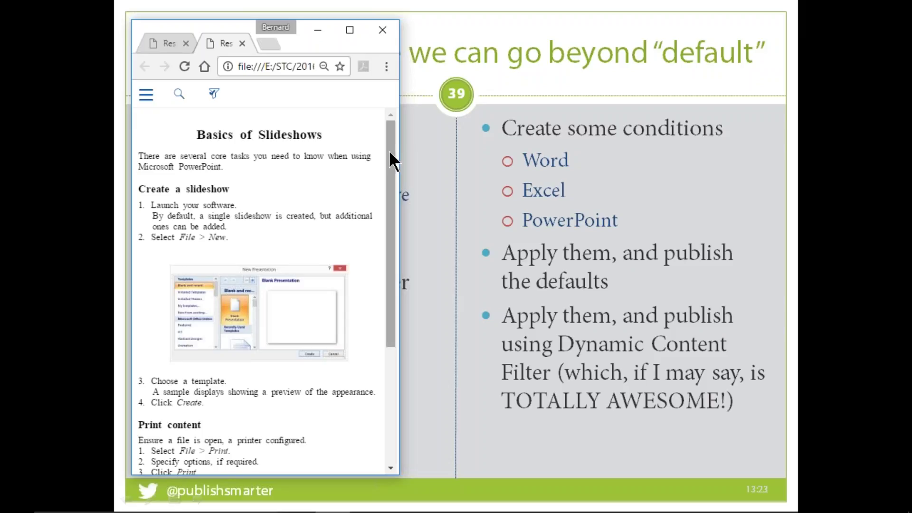
{"action": "left_click", "coordinate": [213, 94]}
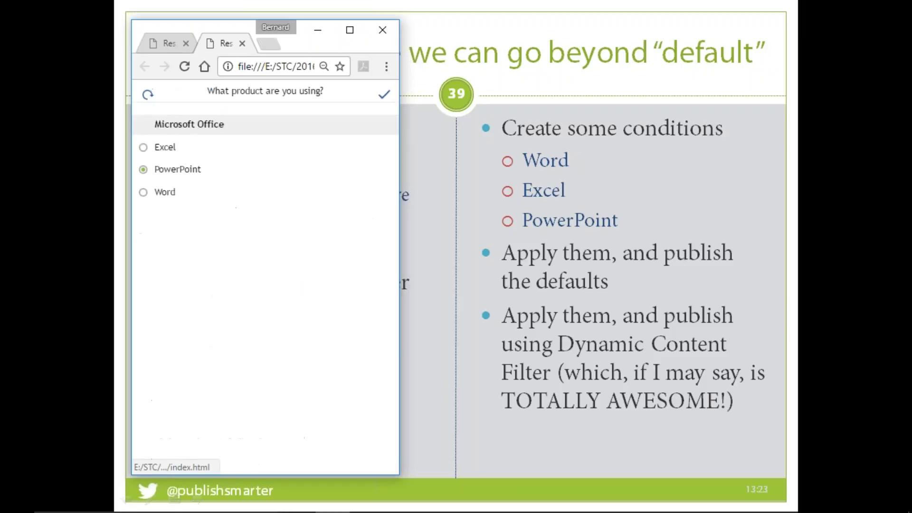
{"action": "left_click", "coordinate": [152, 145]}
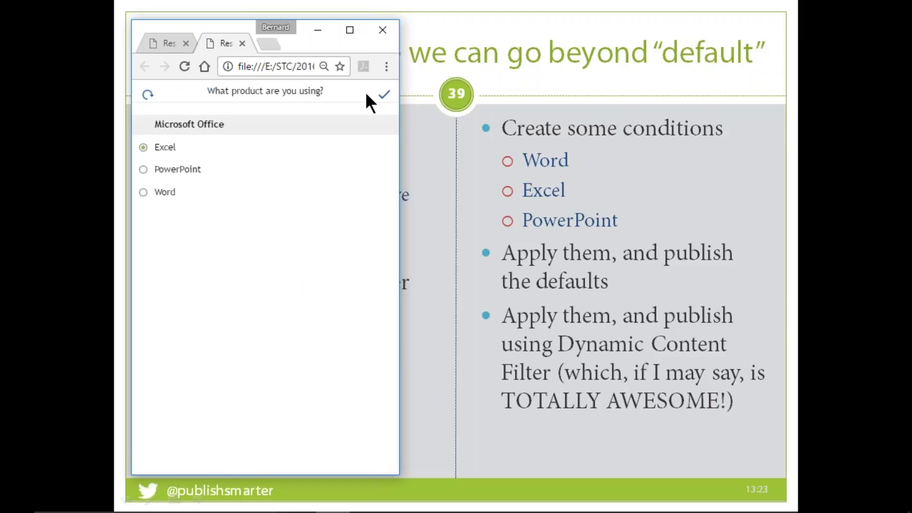
{"action": "left_click", "coordinate": [383, 94]}
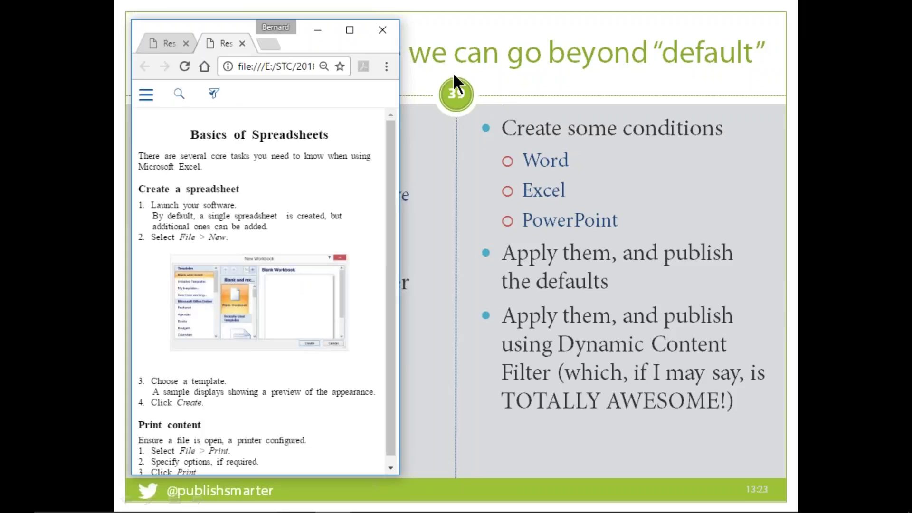
{"action": "left_click", "coordinate": [382, 30]}
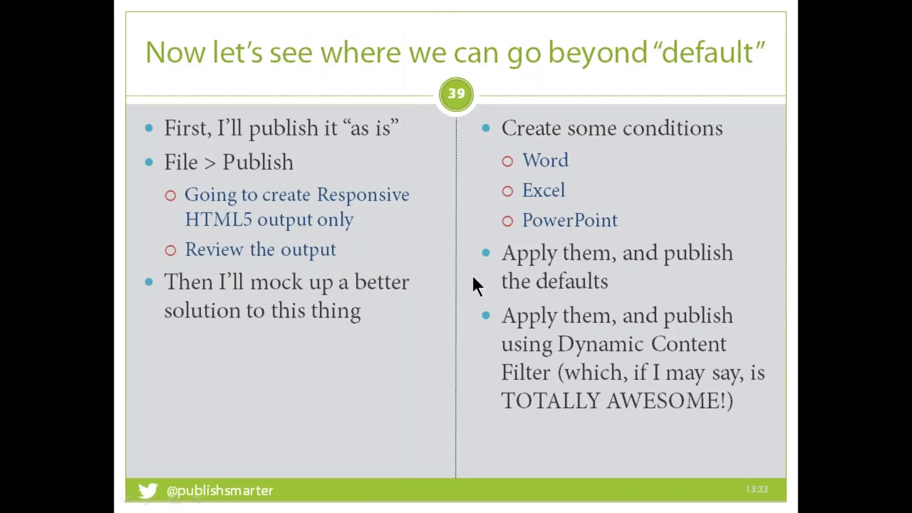
Switch to FrameMaker and examine the start of OfficeBasics.fm at 100% zoom with the book pane narrowed
{"action": "key", "text": "alt+Tab"}
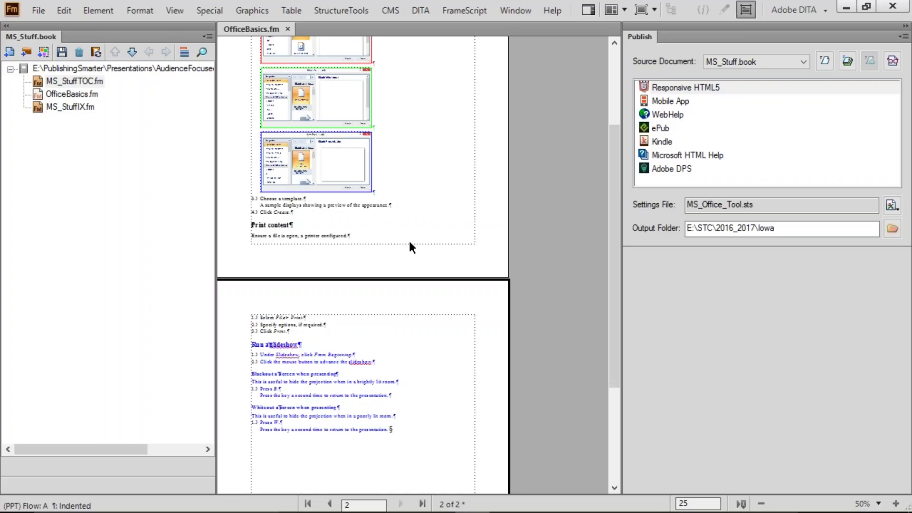
{"action": "left_click", "coordinate": [292, 225]}
{"action": "key", "text": "Escape"}
{"action": "key", "text": "z"}
{"action": "key", "text": "z"}
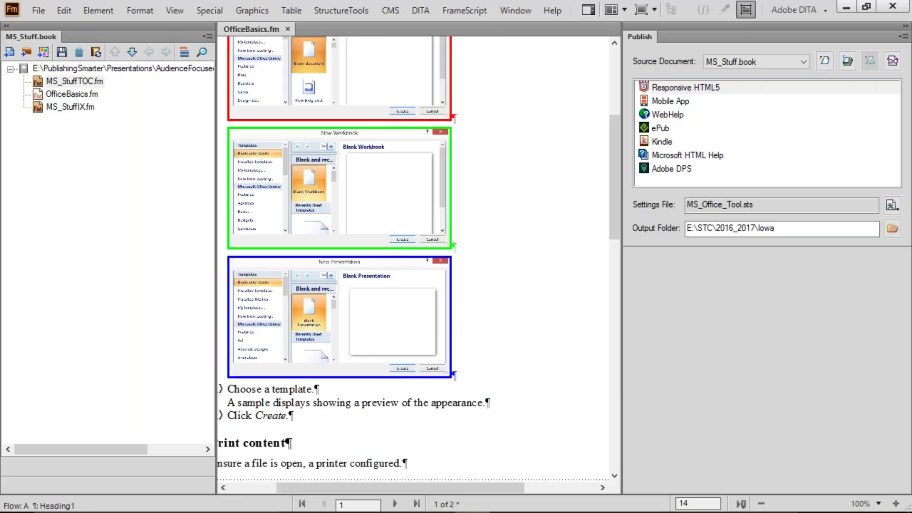
{"action": "scroll", "coordinate": [507, 172], "scroll_direction": "up", "scroll_amount": 8}
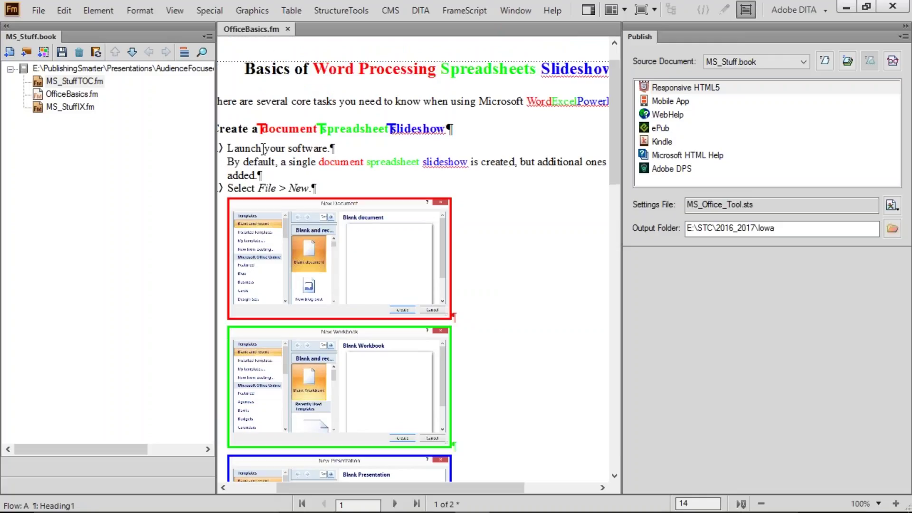
{"action": "left_click_drag", "start_coordinate": [216, 144], "coordinate": [126, 153]}
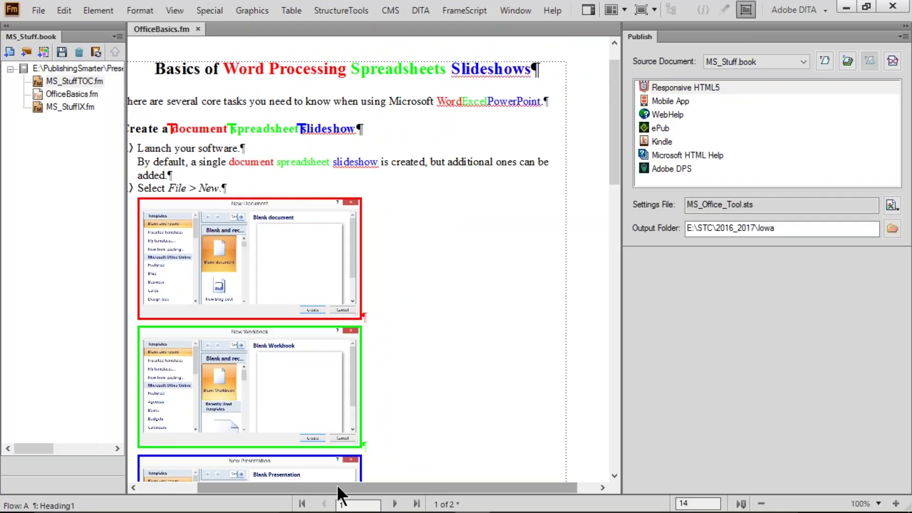
{"action": "left_click_drag", "start_coordinate": [337, 485], "coordinate": [304, 481]}
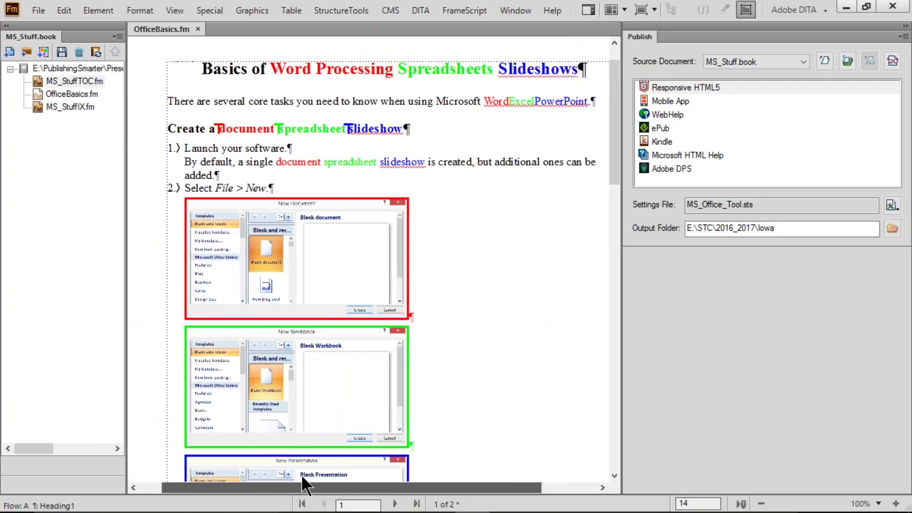
Add a Heading1 paragraph reading "Save a file" after the "Click Print." step on page 2
{"action": "scroll", "coordinate": [407, 373], "scroll_direction": "down", "scroll_amount": 3}
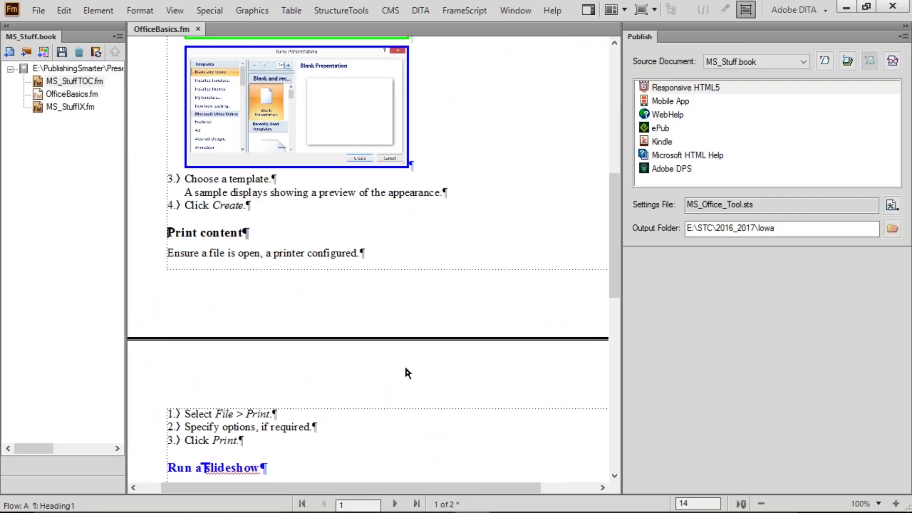
{"action": "scroll", "coordinate": [407, 373], "scroll_direction": "down", "scroll_amount": 1}
{"action": "left_click", "coordinate": [242, 341]}
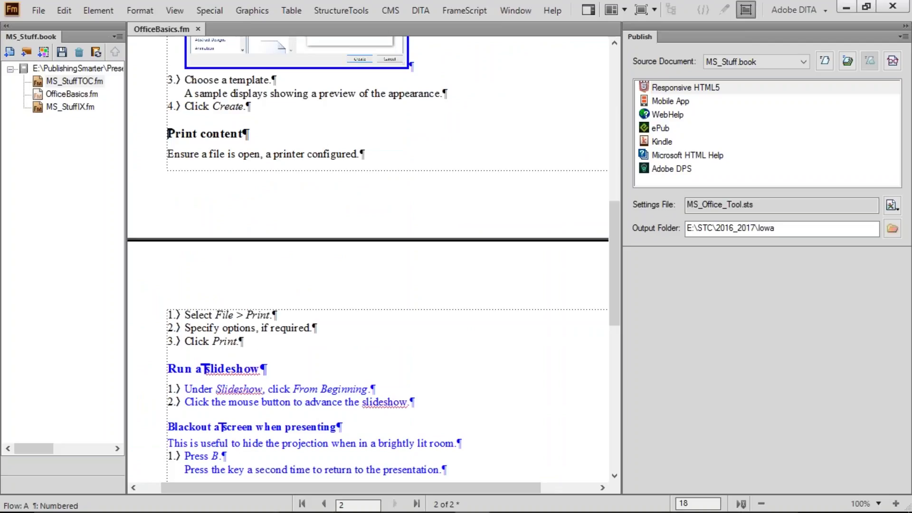
{"action": "key", "text": "Return"}
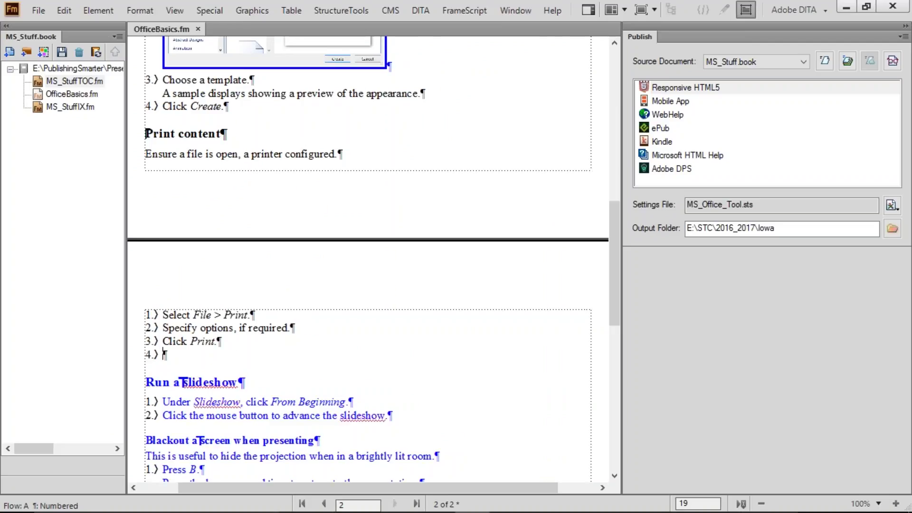
{"action": "key", "text": "ctrl+1"}
{"action": "type", "text": "h"}
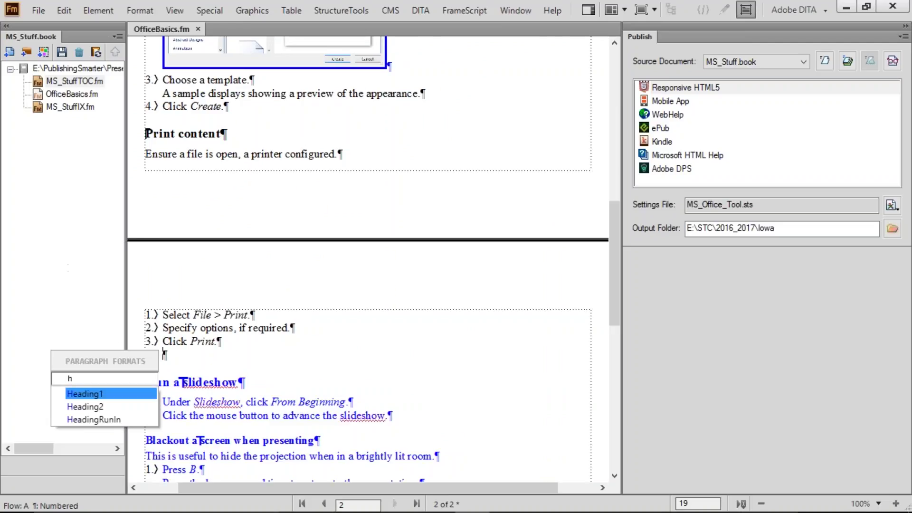
{"action": "key", "text": "Return"}
{"action": "type", "text": "Save a d"}
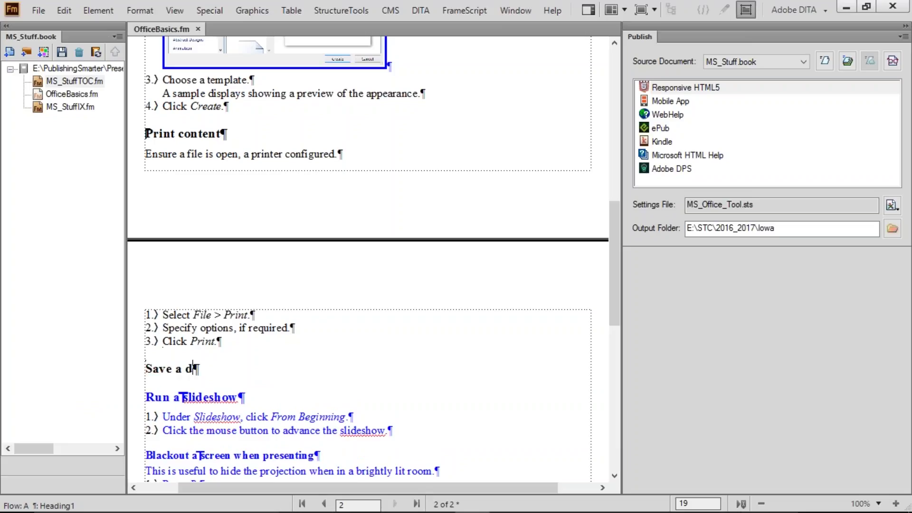
{"action": "key", "text": "BackSpace"}
{"action": "type", "text": "file"}
Add the body text "Before closing, ensure you store your changes if you don't want to lose them when you shut doesn the software."
{"action": "key", "text": "Return"}
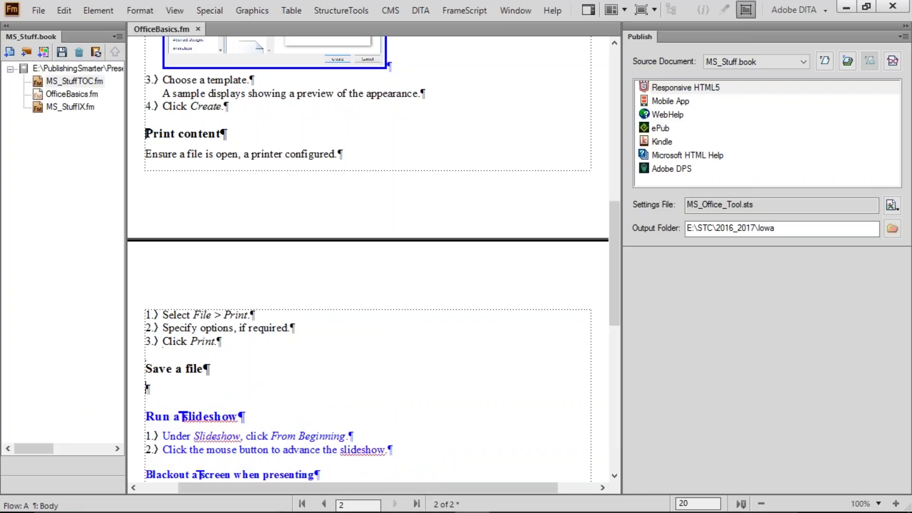
{"action": "type", "text": "Before closing, ensure yo"}
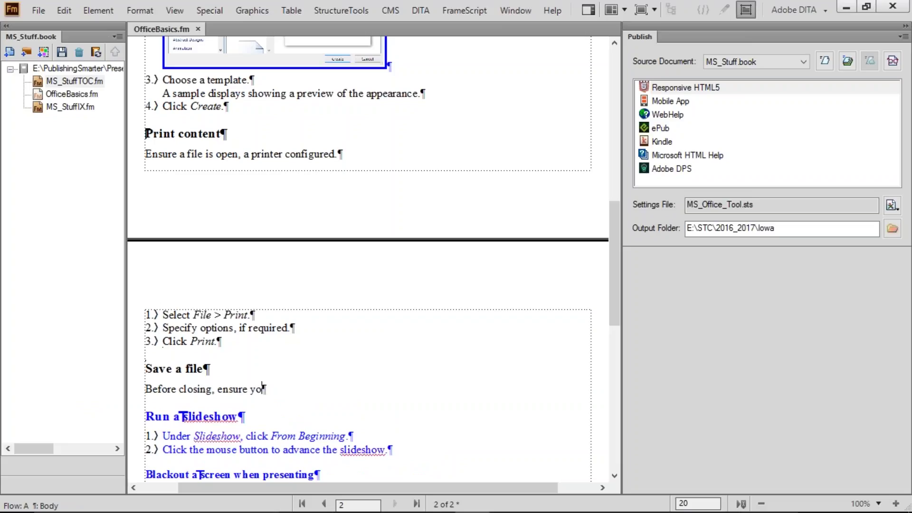
{"action": "type", "text": "u store your changes"}
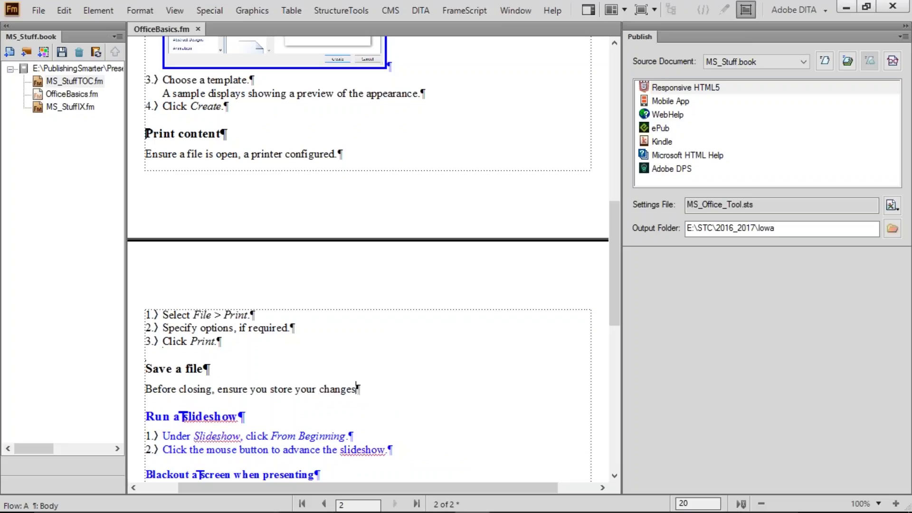
{"action": "type", "text": " if you don't want"}
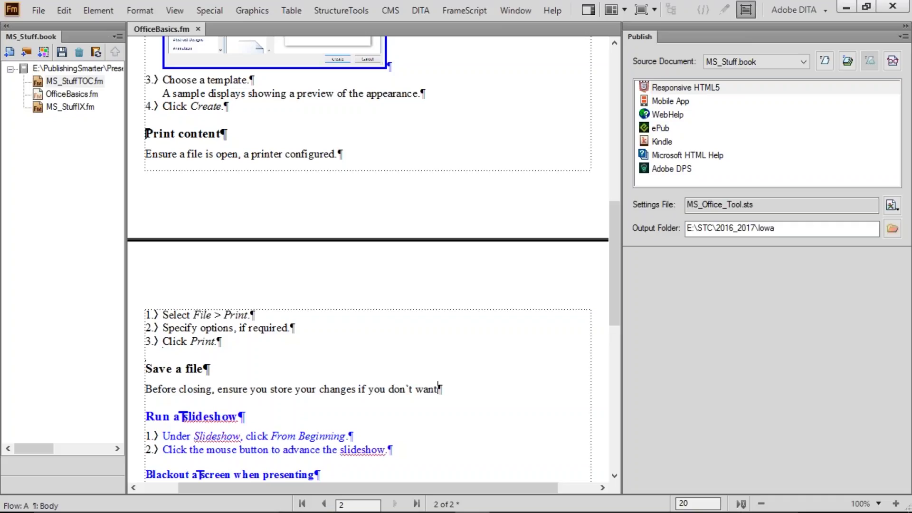
{"action": "type", "text": " to lose them when"}
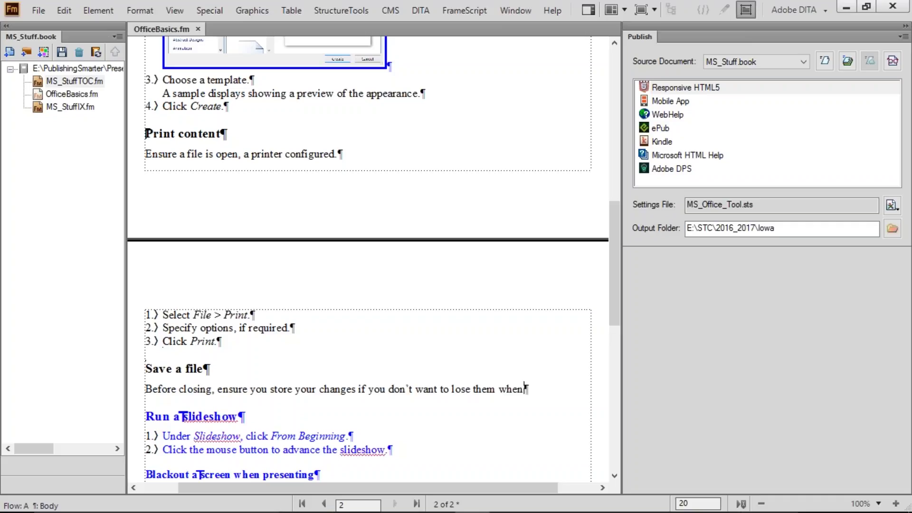
{"action": "type", "text": " you shut d"}
{"action": "type", "text": "oesn the software."}
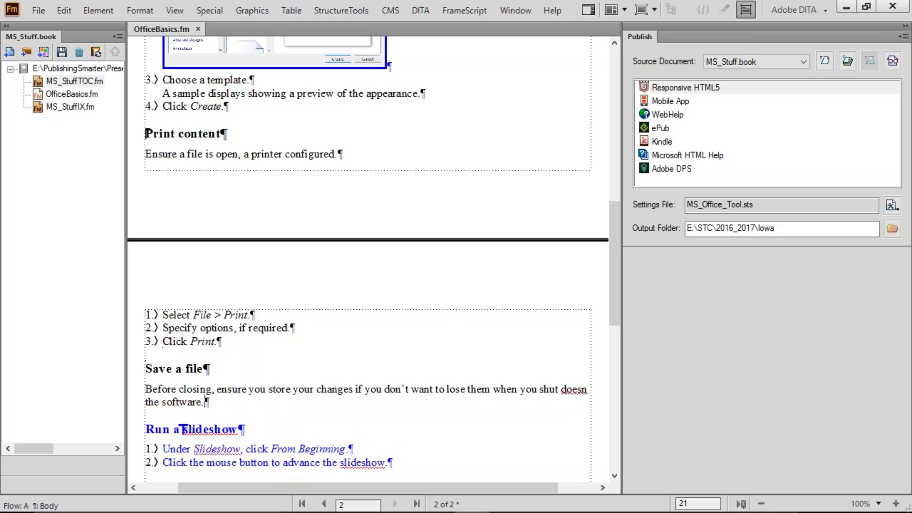
Add a Numbered1 paragraph reading "Select File > Save." below the body text of the "Save a file" section
{"action": "key", "text": "Return"}
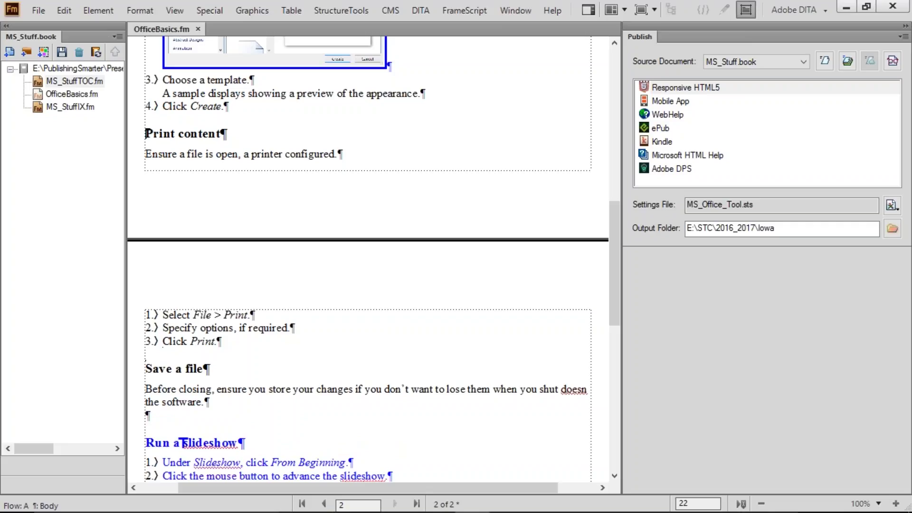
{"action": "key", "text": "ctrl+9"}
{"action": "type", "text": "n"}
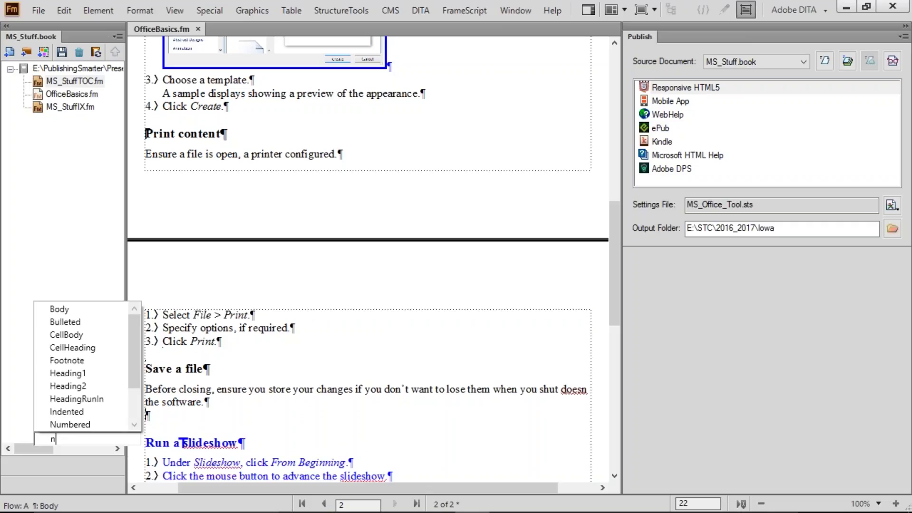
{"action": "key", "text": "Down"}
{"action": "key", "text": "Return"}
{"action": "type", "text": "Select "}
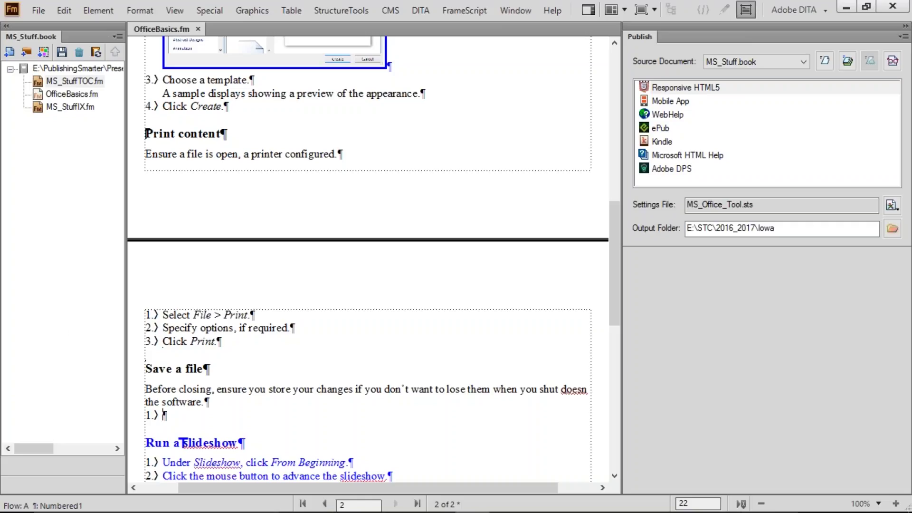
{"action": "type", "text": "File "}
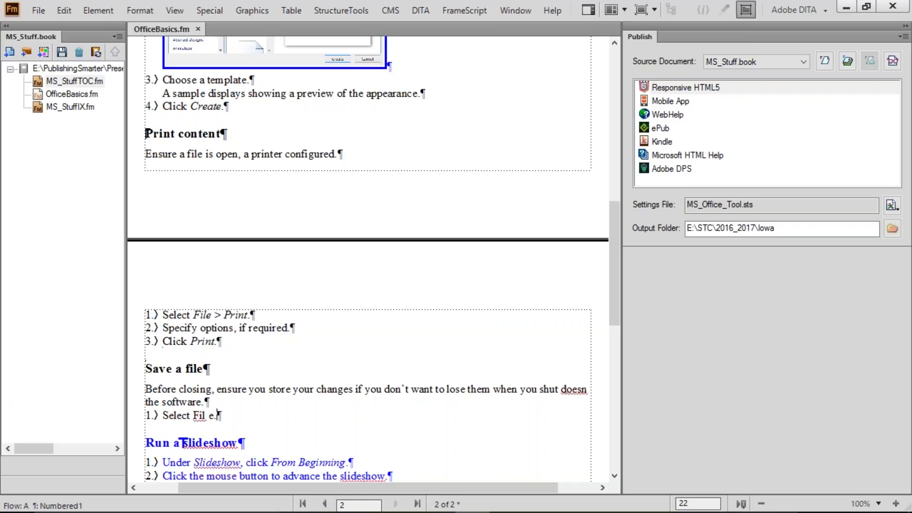
{"action": "type", "text": "> Save."}
Add the second and third numbered steps, "Configure any options." and "Click Save.", to the "Save a file" section
{"action": "key", "text": "Return"}
{"action": "type", "text": "Conf"}
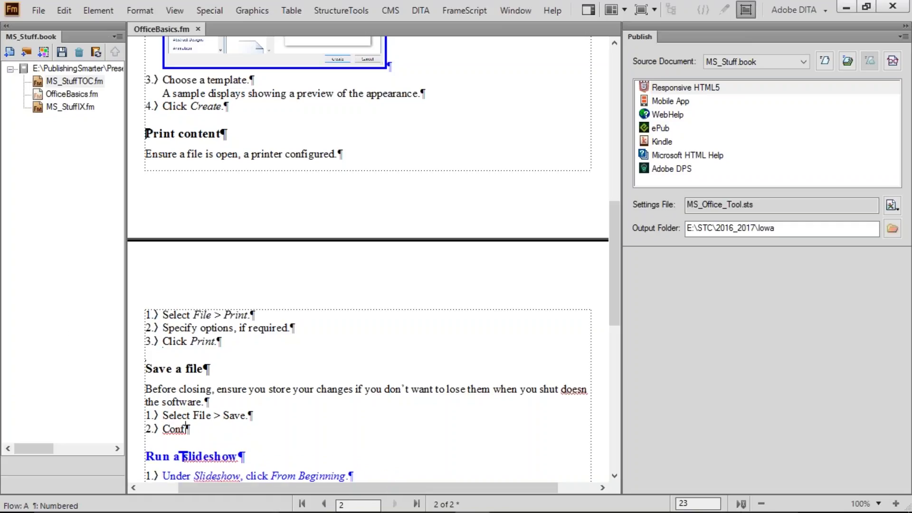
{"action": "type", "text": "igure any options."}
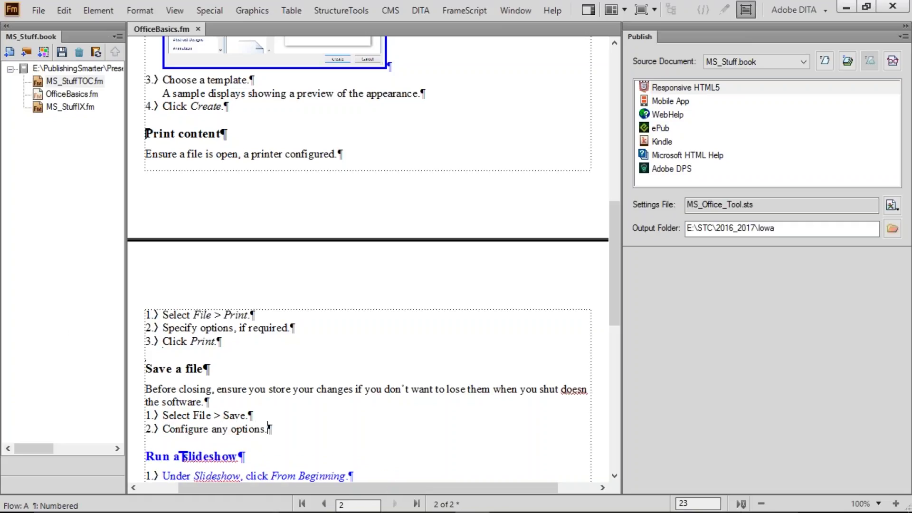
{"action": "key", "text": "Return"}
{"action": "type", "text": "Click Save."}
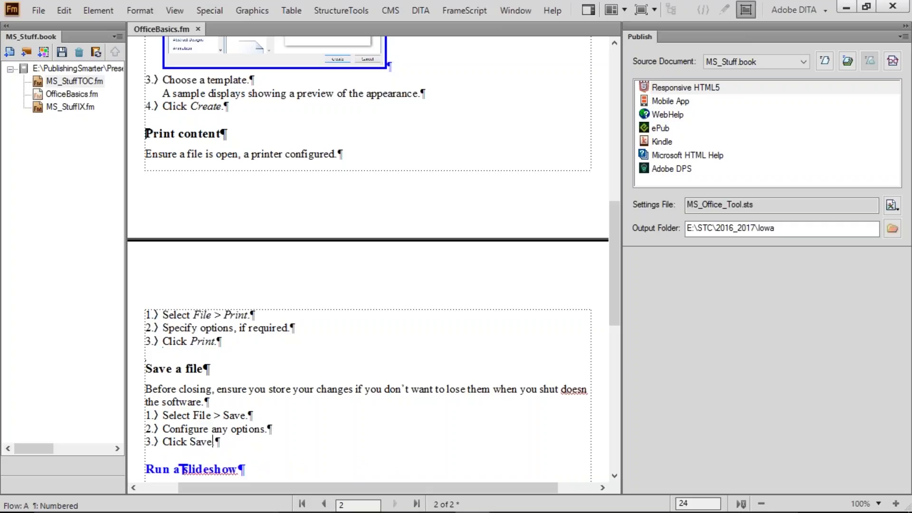
Save OfficeBasics.fm with its new "Save a file" section and close the document
{"action": "left_click", "coordinate": [257, 349]}
{"action": "left_click_drag", "start_coordinate": [188, 416], "coordinate": [232, 459]}
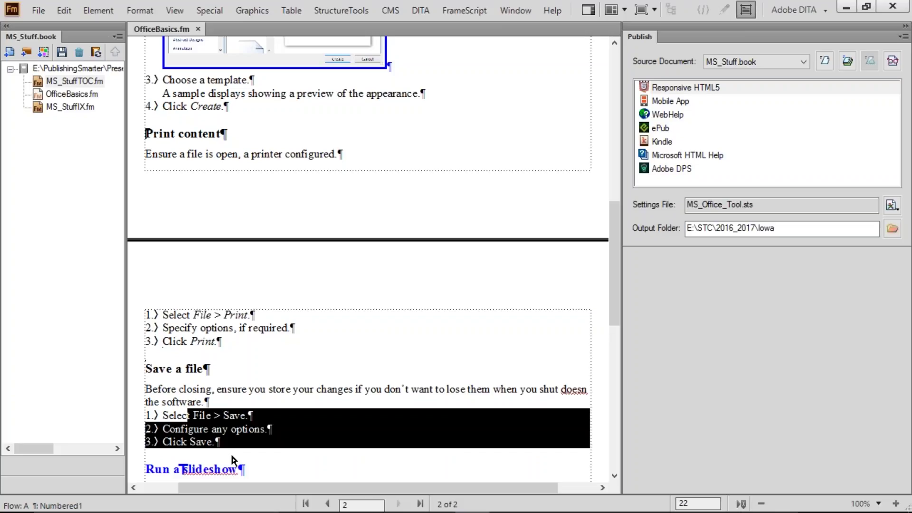
{"action": "triple_click", "coordinate": [153, 370]}
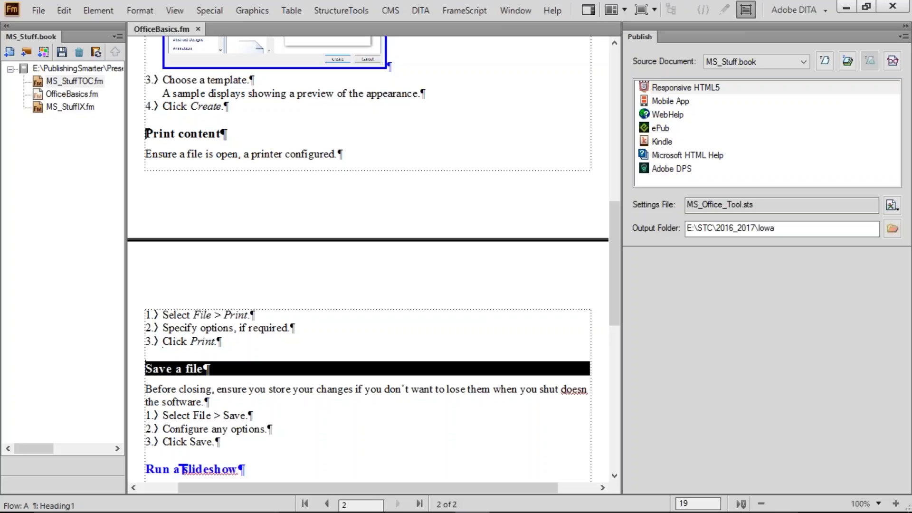
{"action": "left_click_drag", "start_coordinate": [153, 371], "coordinate": [247, 454]}
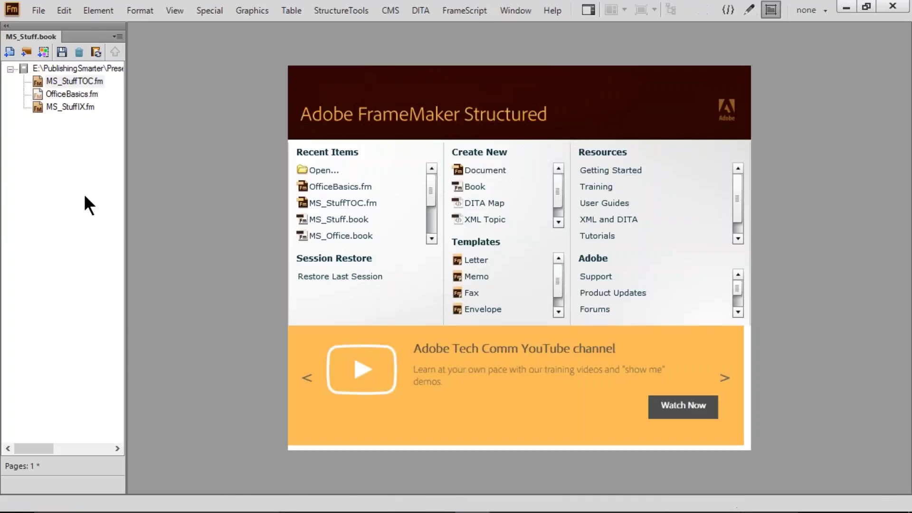
Update the MS_Stuff book to regenerate its table of contents and index
{"action": "key", "text": "alt+e"}
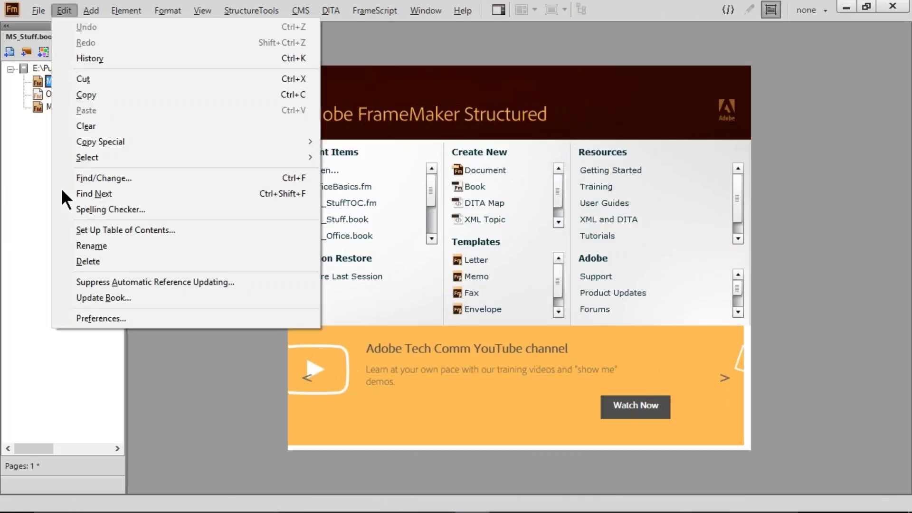
{"action": "key", "text": "u"}
{"action": "key", "text": "Return"}
Open MS_StuffTOC.fm and highlight the "Save a file" entry to check it
{"action": "double_click", "coordinate": [62, 82]}
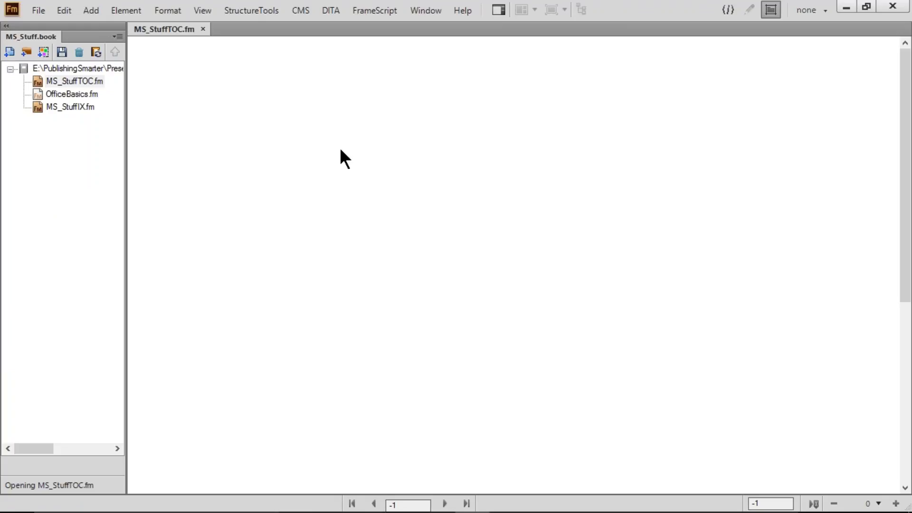
{"action": "double_click", "coordinate": [215, 214]}
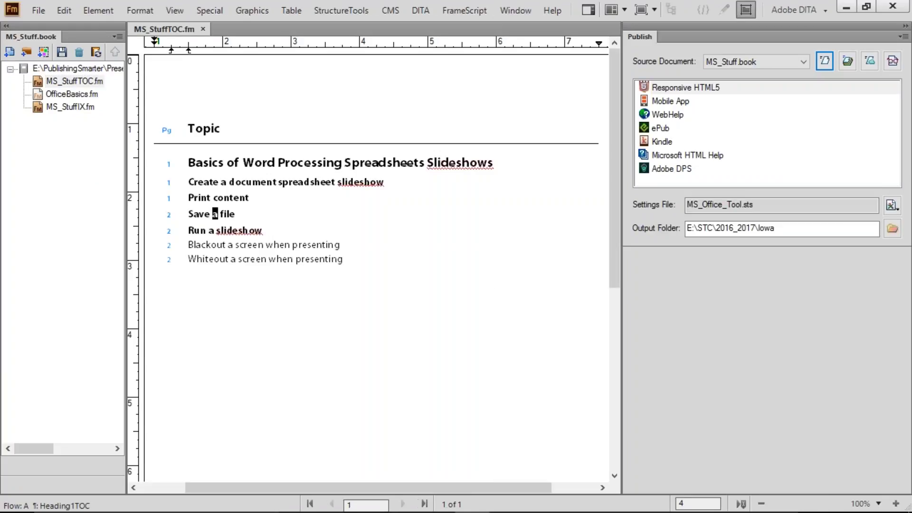
{"action": "triple_click", "coordinate": [215, 214]}
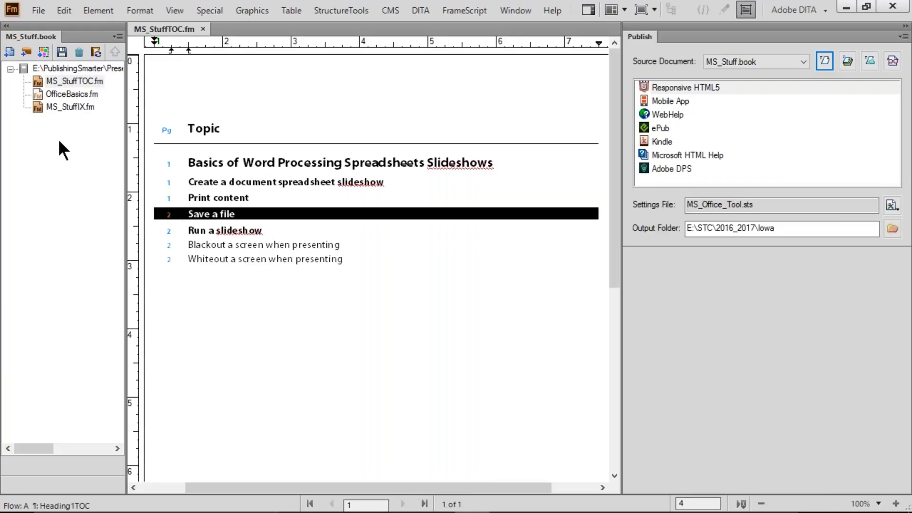
Publish MS_Stuff.book as Responsive HTML5 output
{"action": "left_click", "coordinate": [58, 67]}
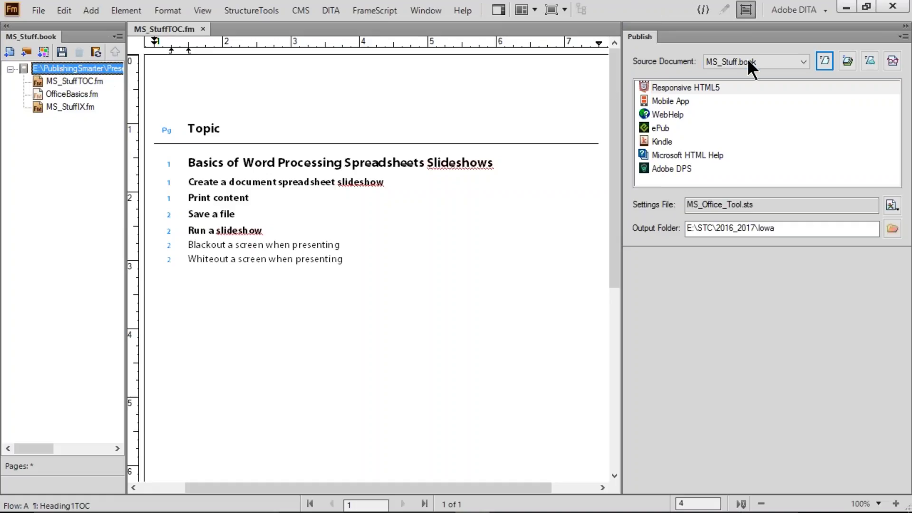
{"action": "double_click", "coordinate": [683, 86]}
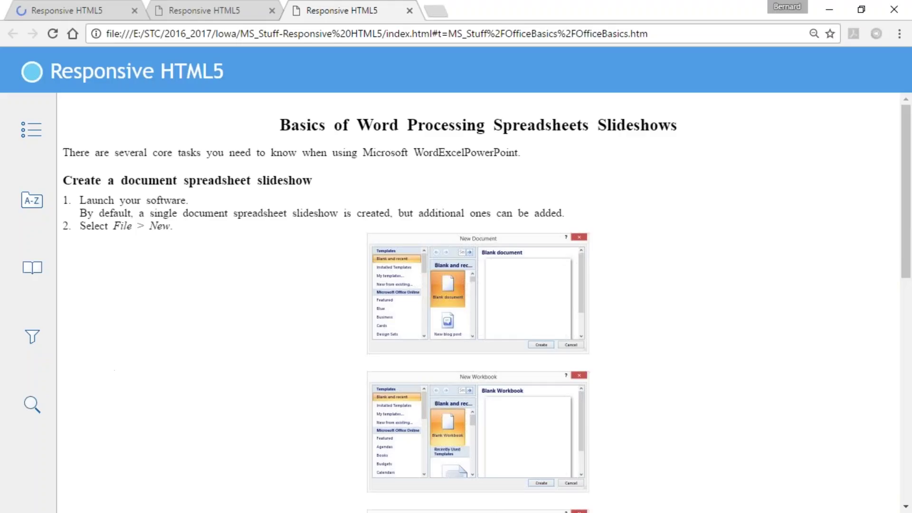
Close the extra output tabs in the browser and view the "Save a file" topic from the published table of contents
{"action": "left_click", "coordinate": [272, 11]}
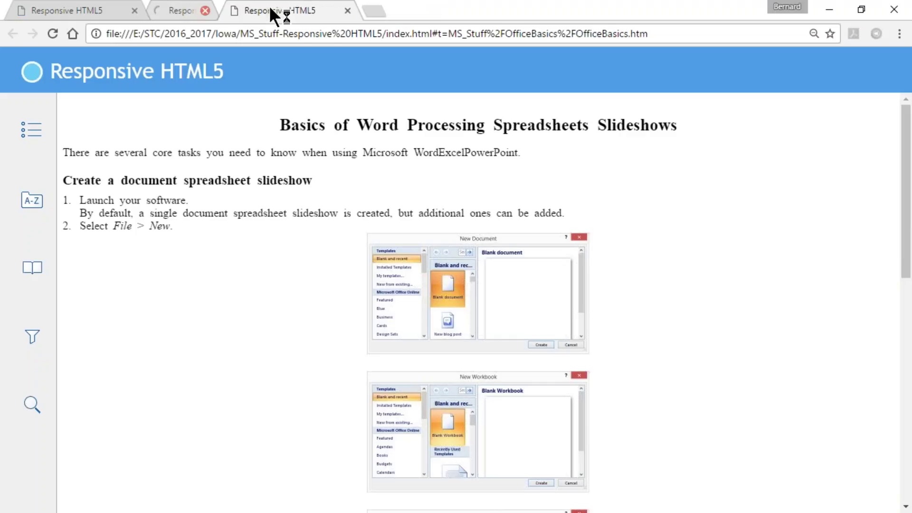
{"action": "left_click", "coordinate": [134, 10]}
{"action": "left_click", "coordinate": [39, 141]}
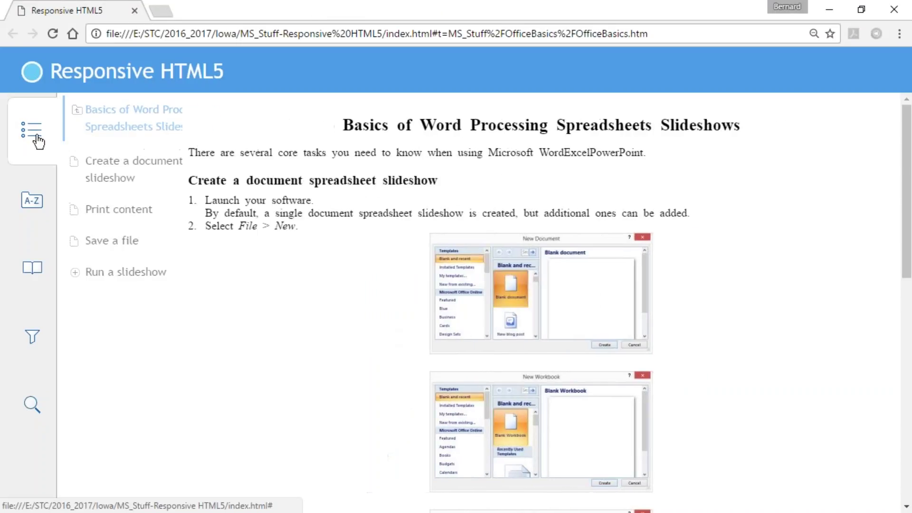
{"action": "left_click", "coordinate": [110, 241]}
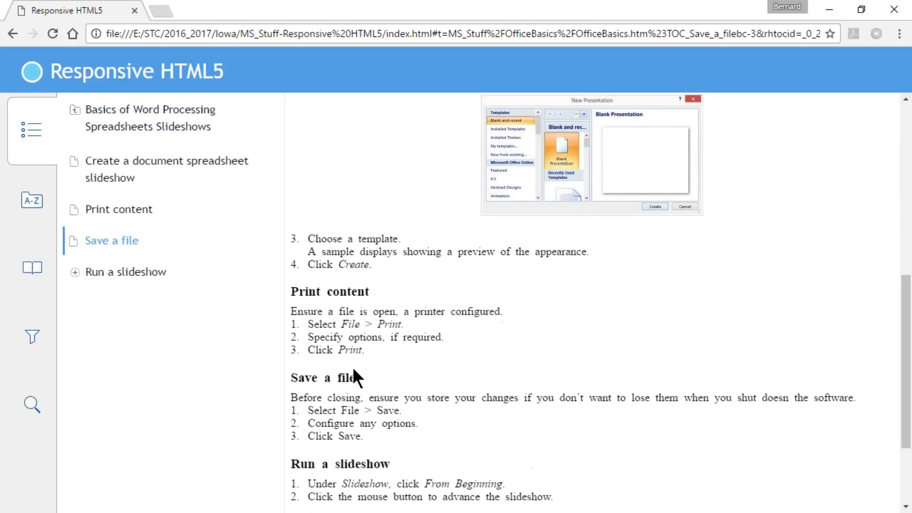
Filter the published output by Excel, PowerPoint and Word in turn, review each version's content, and close the browser
{"action": "left_click", "coordinate": [35, 339]}
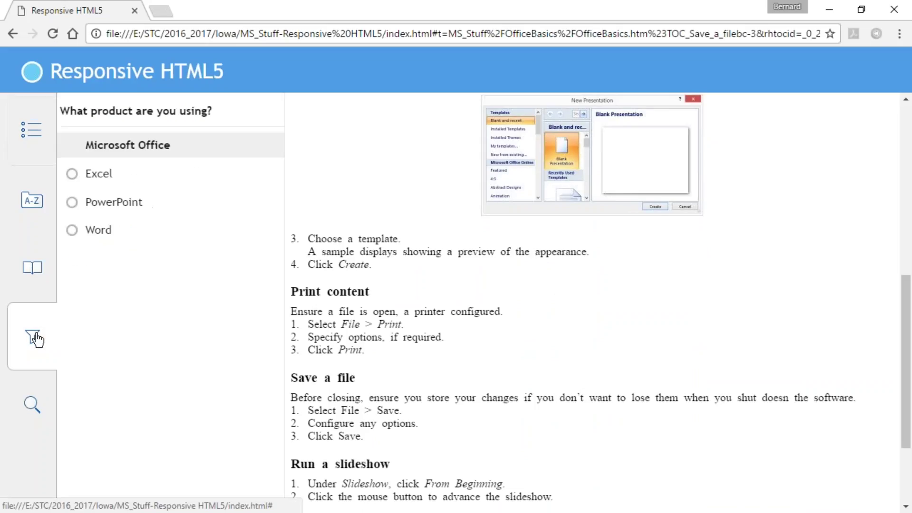
{"action": "left_click", "coordinate": [72, 174]}
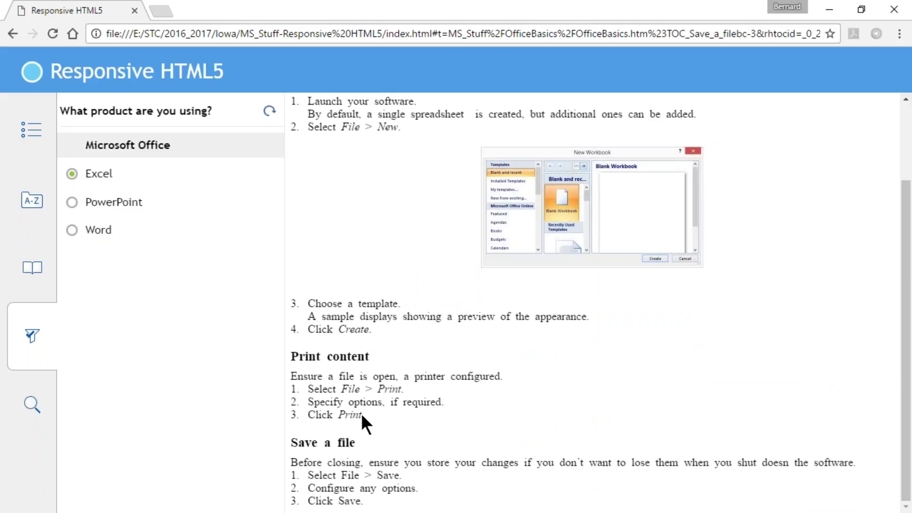
{"action": "left_click", "coordinate": [114, 202]}
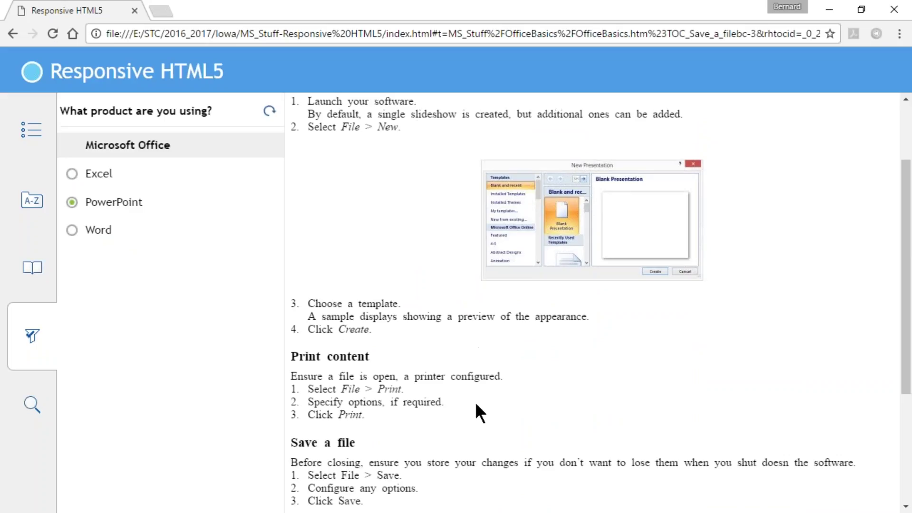
{"action": "scroll", "coordinate": [475, 402], "scroll_direction": "down", "scroll_amount": 2}
{"action": "scroll", "coordinate": [475, 402], "scroll_direction": "down", "scroll_amount": 2}
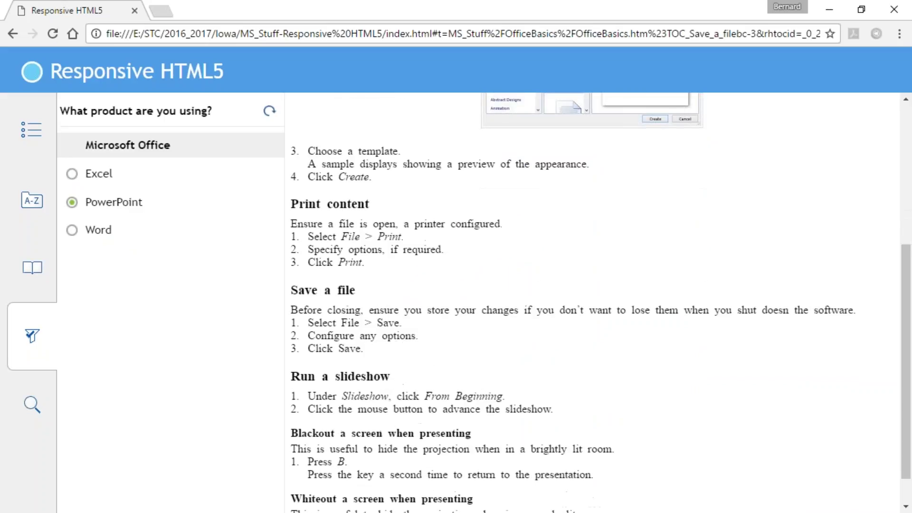
{"action": "scroll", "coordinate": [104, 245], "scroll_direction": "down", "scroll_amount": 1}
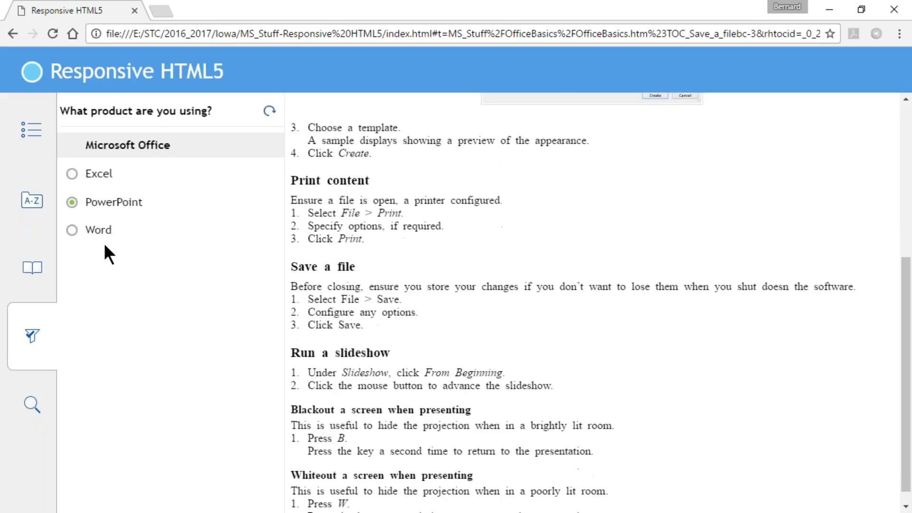
{"action": "left_click", "coordinate": [72, 230]}
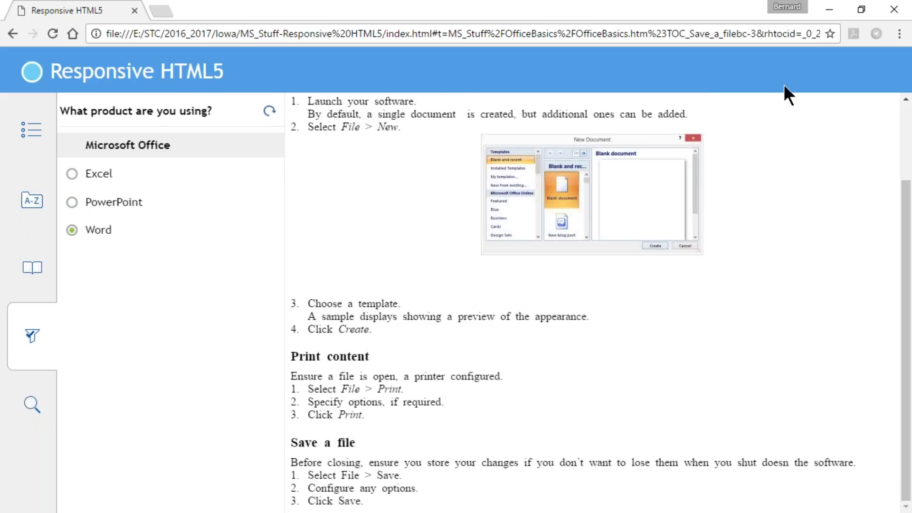
{"action": "left_click", "coordinate": [894, 9]}
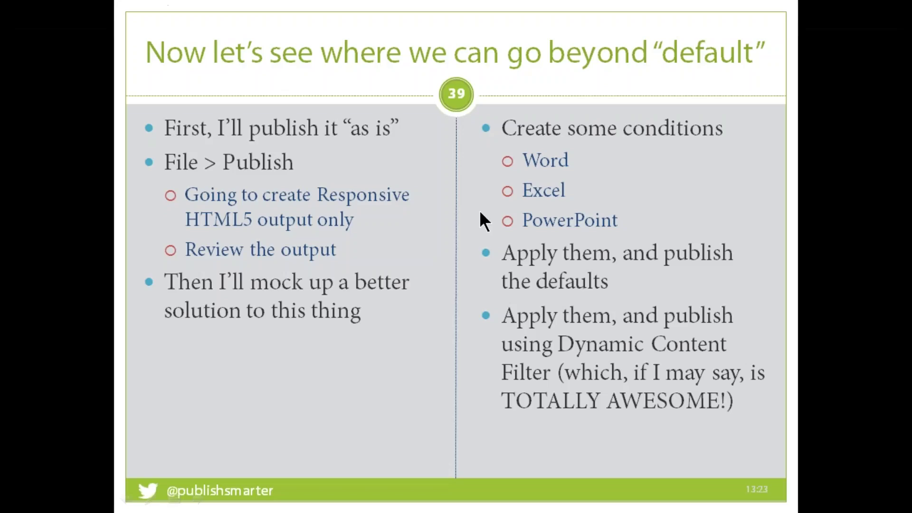
Switch to FrameMaker and open OfficeBasics.fm from the MS_Stuff book
{"action": "key", "text": "alt+Tab"}
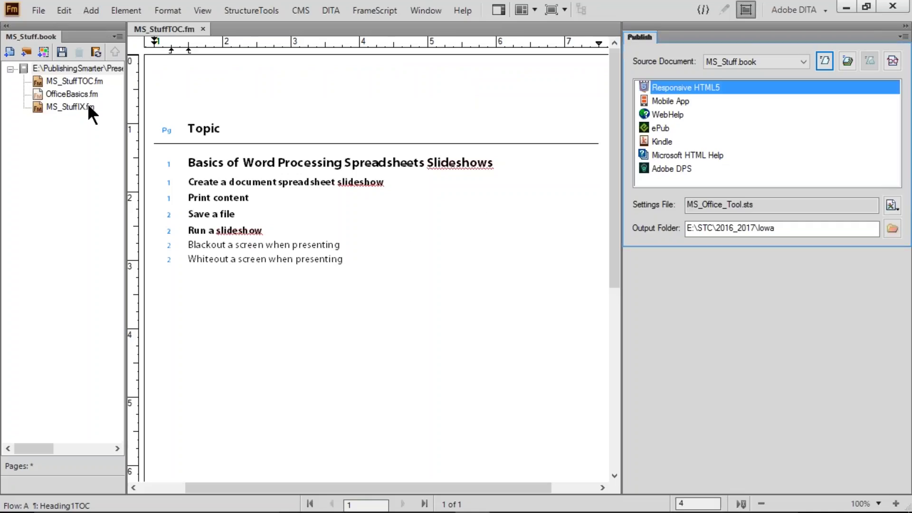
{"action": "left_click", "coordinate": [72, 93]}
{"action": "double_click", "coordinate": [71, 93]}
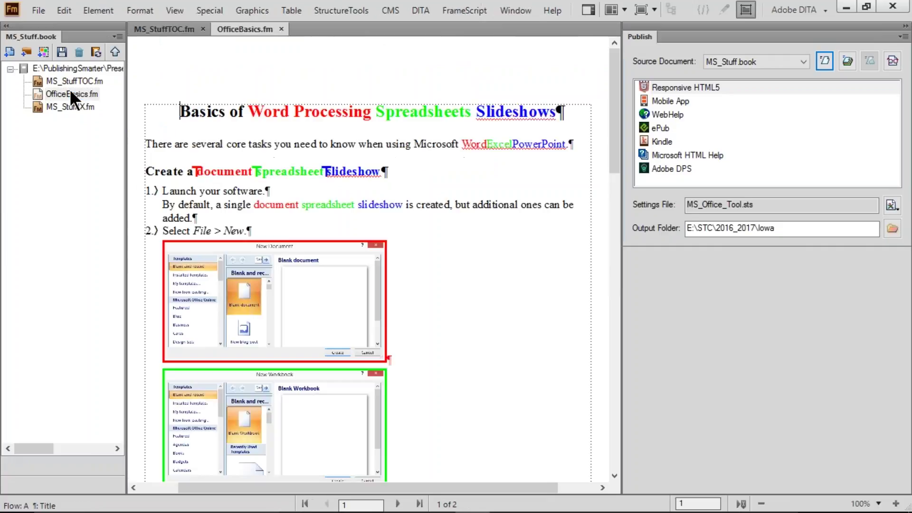
Apply the Emphasis character format to "File" and "Save" in step 1 of the "Save a file" section
{"action": "scroll", "coordinate": [477, 290], "scroll_direction": "down", "scroll_amount": 5}
{"action": "scroll", "coordinate": [477, 290], "scroll_direction": "down", "scroll_amount": 8}
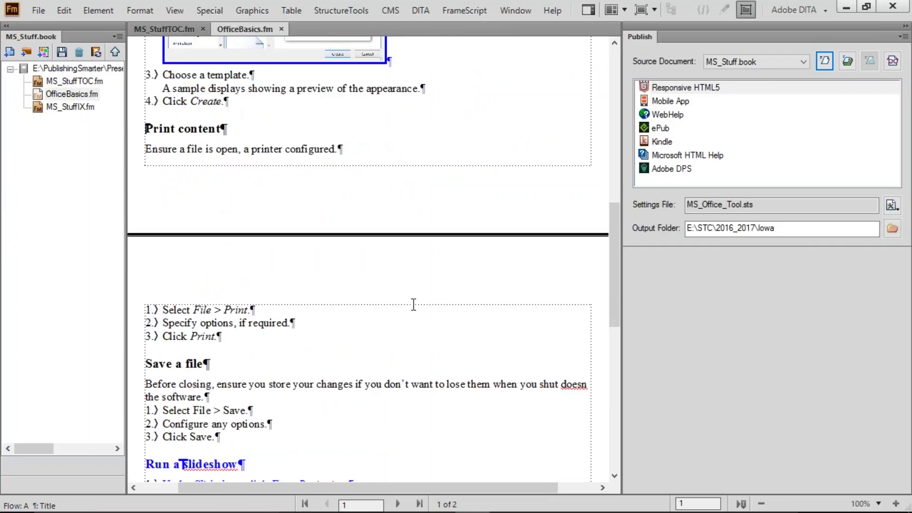
{"action": "double_click", "coordinate": [202, 410]}
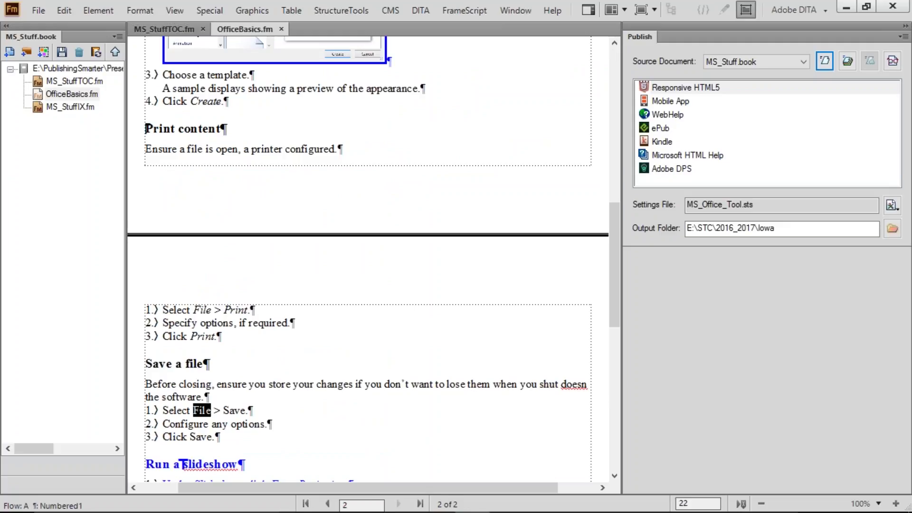
{"action": "key", "text": "F8"}
{"action": "type", "text": "e"}
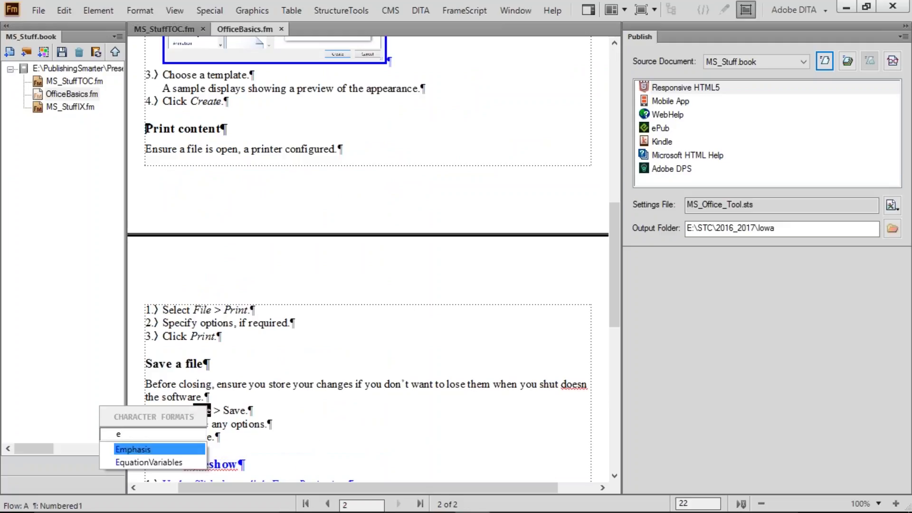
{"action": "key", "text": "Return"}
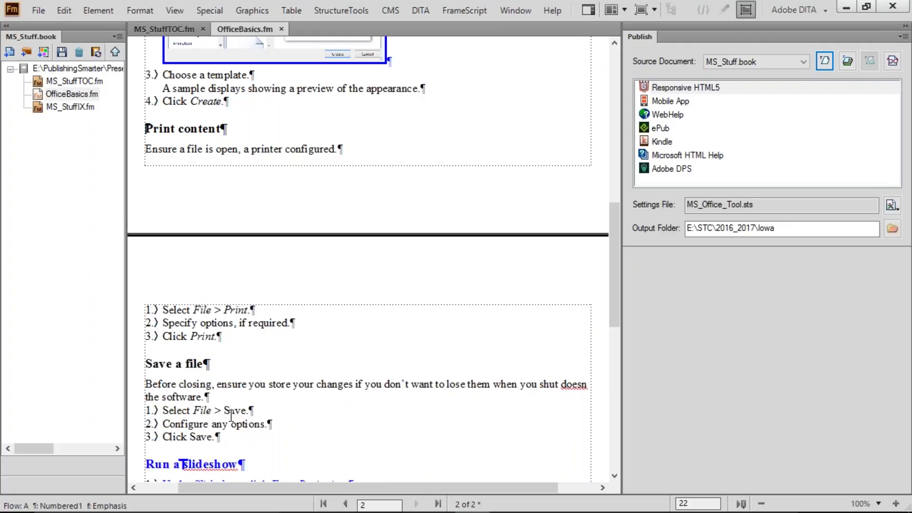
{"action": "double_click", "coordinate": [234, 411]}
{"action": "key", "text": "F8"}
{"action": "type", "text": "e"}
{"action": "key", "text": "Return"}
Apply the Emphasis character format to "Save" in step 3 of the "Save a file" section
{"action": "double_click", "coordinate": [199, 436]}
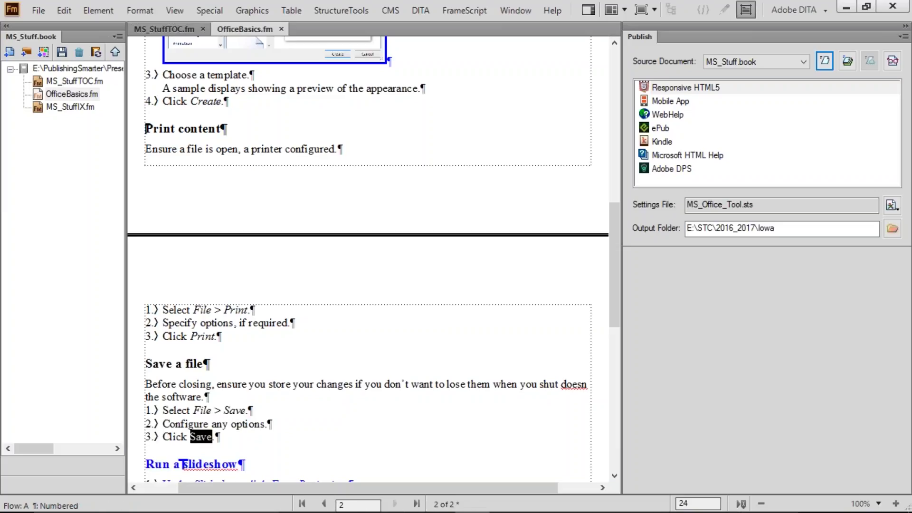
{"action": "key", "text": "F8"}
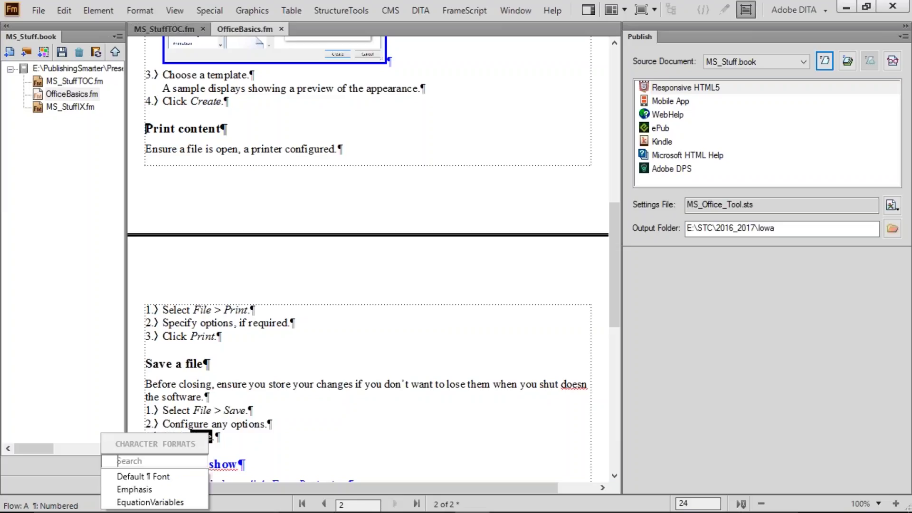
{"action": "type", "text": "e"}
{"action": "key", "text": "Return"}
{"action": "key", "text": "Right"}
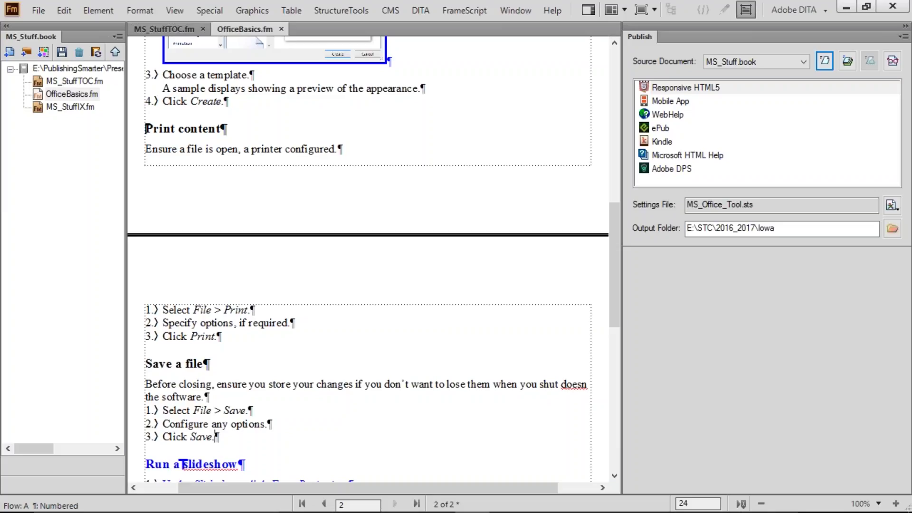
Review the conditional screenshots and highlight the "Create a document spreadsheet slideshow" heading in OfficeBasics.fm
{"action": "scroll", "coordinate": [183, 464], "scroll_direction": "up", "scroll_amount": 6}
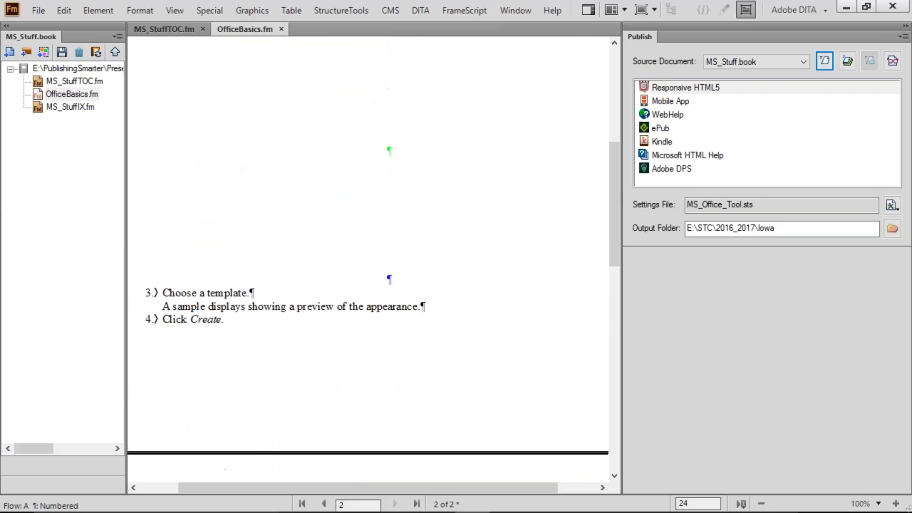
{"action": "scroll", "coordinate": [486, 245], "scroll_direction": "up", "scroll_amount": 2}
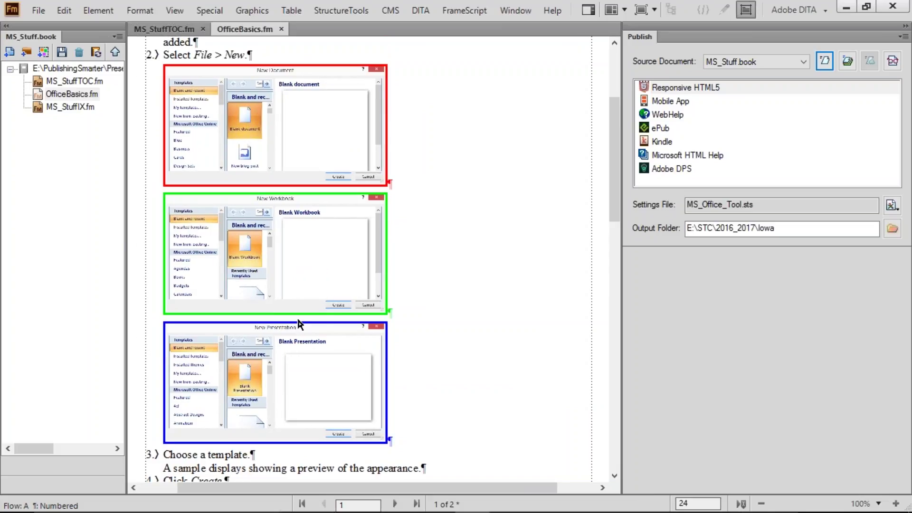
{"action": "left_click_drag", "start_coordinate": [617, 147], "coordinate": [615, 95]}
{"action": "double_click", "coordinate": [161, 171]}
{"action": "triple_click", "coordinate": [163, 171]}
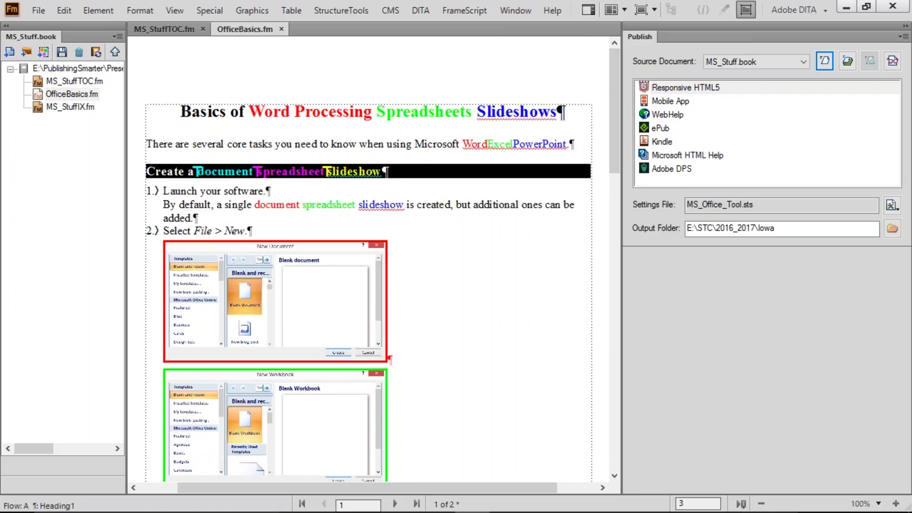
{"action": "left_click", "coordinate": [161, 171]}
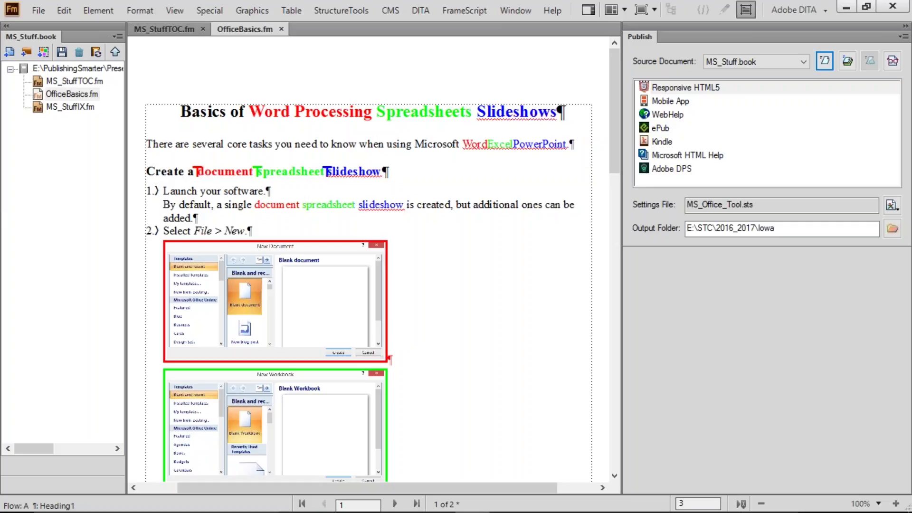
Save and close OfficeBasics.fm, and close MS_StuffTOC.fm and MS_Stuff.book, discarding the book's unsaved changes
{"action": "key", "text": "ctrl+s"}
{"action": "key", "text": "ctrl+w"}
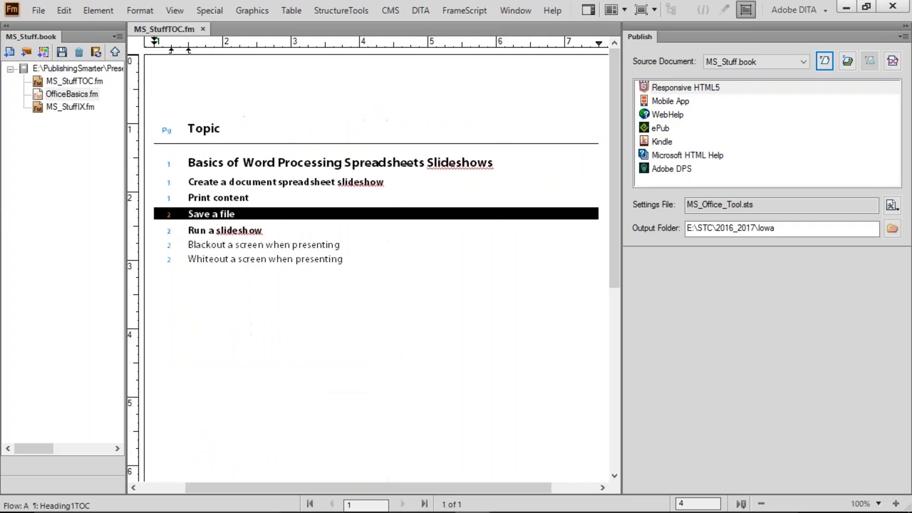
{"action": "key", "text": "ctrl+w"}
{"action": "key", "text": "ctrl+w"}
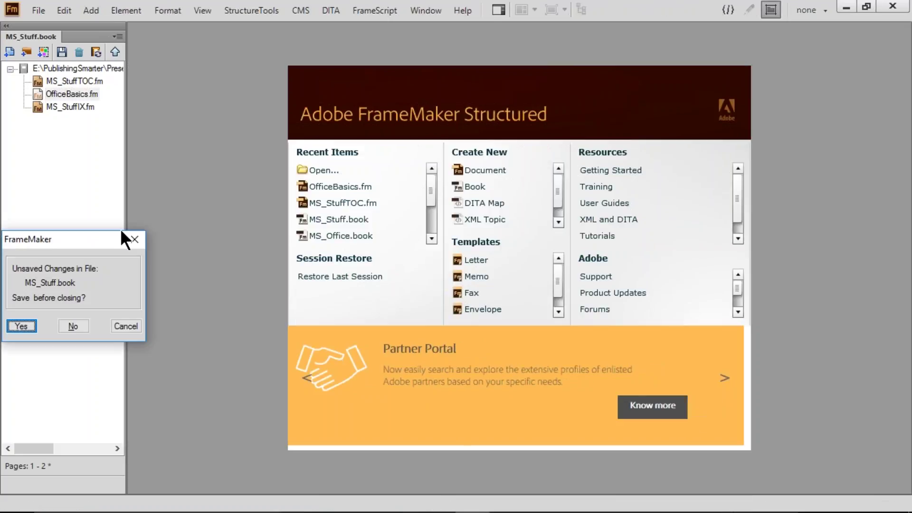
{"action": "left_click", "coordinate": [71, 325]}
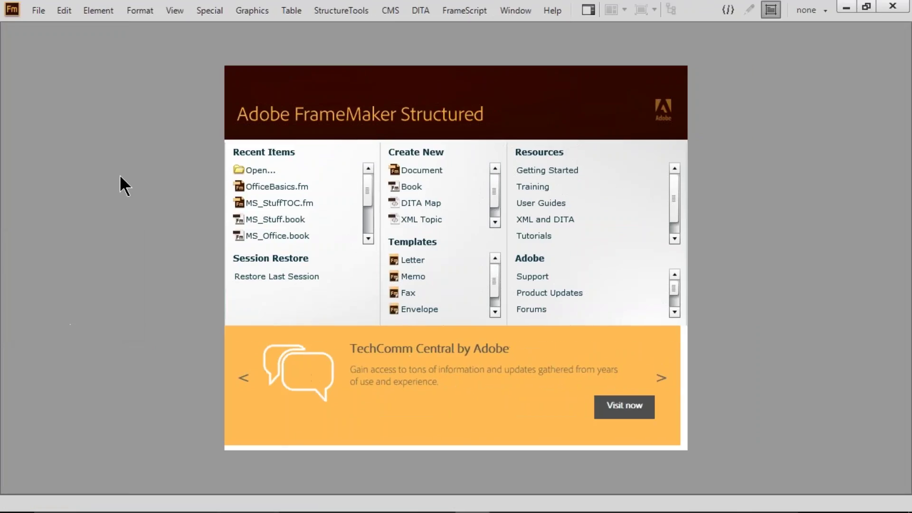
Create a new blank document on portrait paper
{"action": "left_click", "coordinate": [38, 9]}
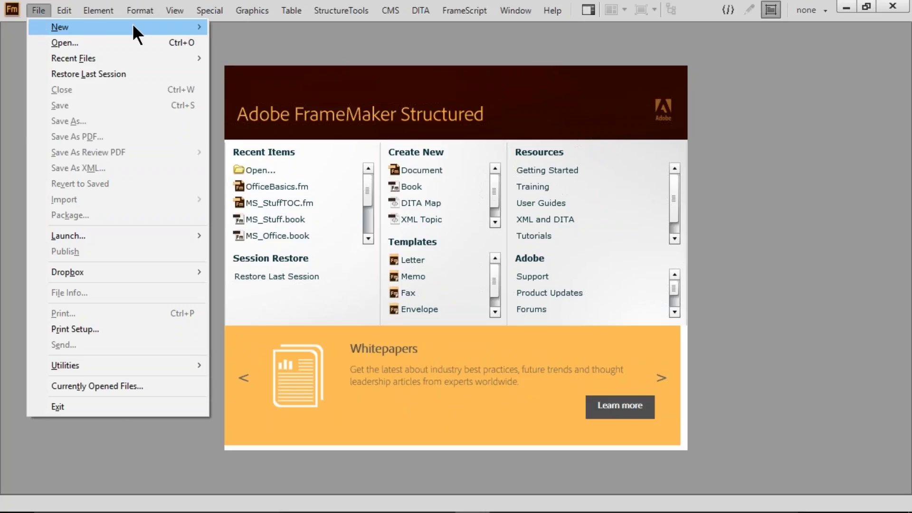
{"action": "mouse_move", "coordinate": [133, 27]}
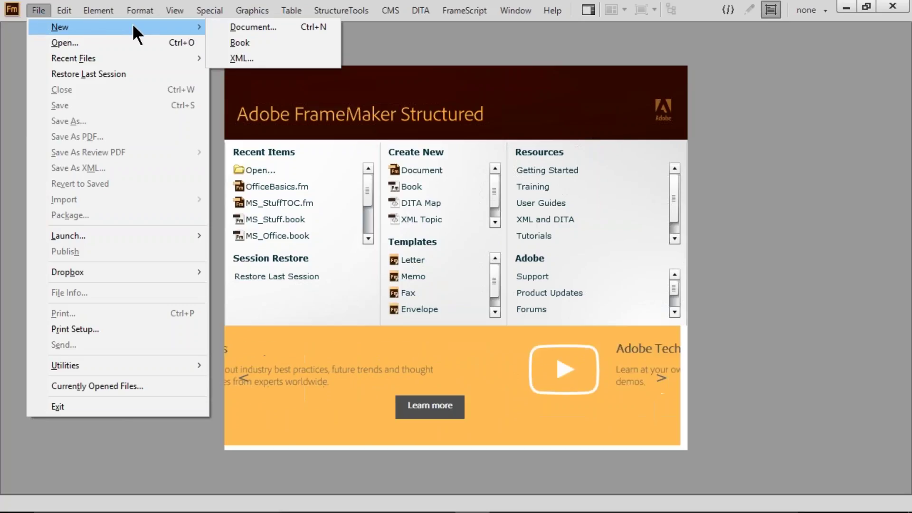
{"action": "left_click", "coordinate": [227, 27]}
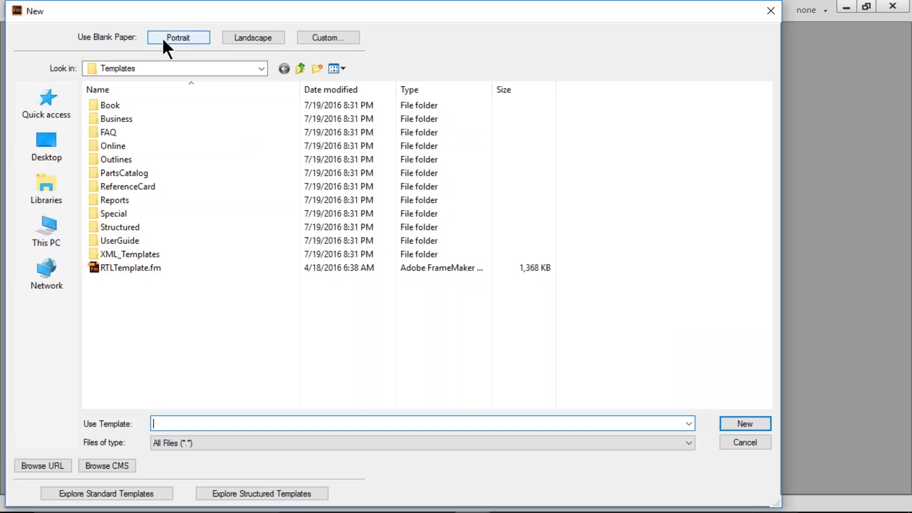
{"action": "left_click", "coordinate": [165, 41]}
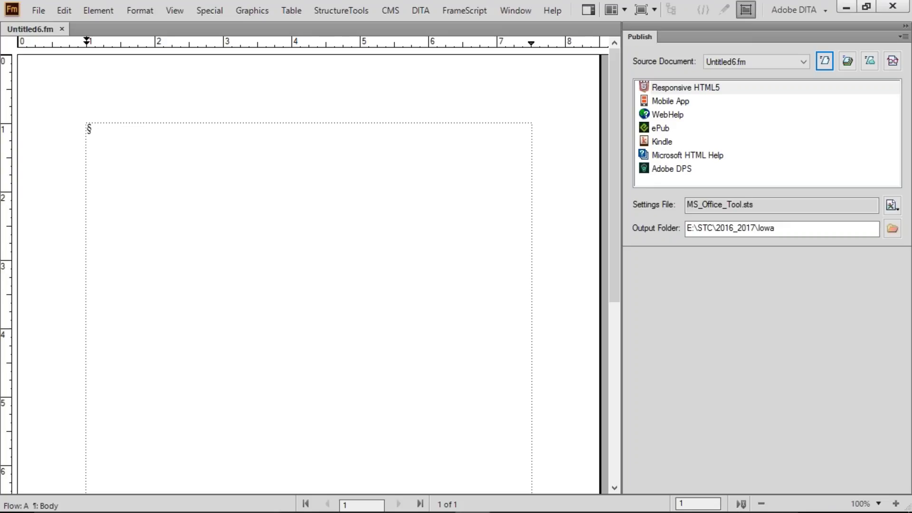
Enter "STC Membership" as the document's first line and apply the Title paragraph format
{"action": "type", "text": "STC Membe"}
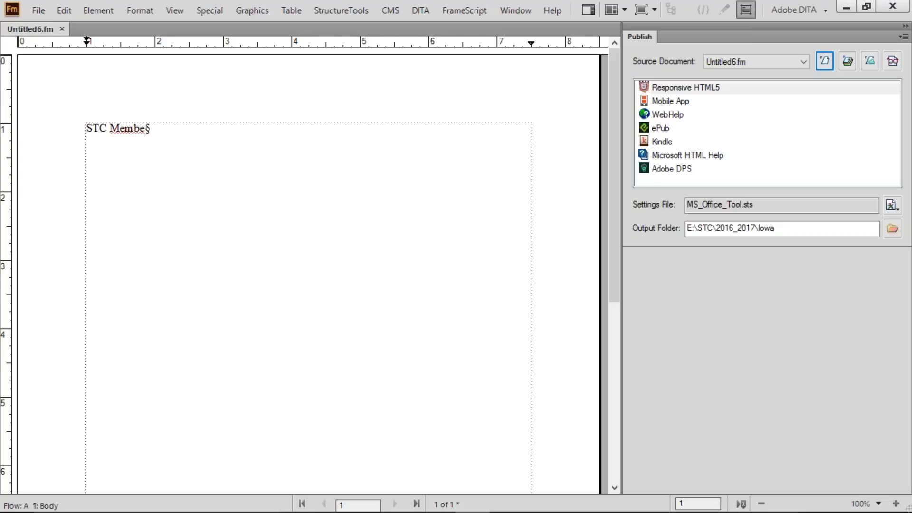
{"action": "type", "text": "rship"}
{"action": "key", "text": "ctrl+1"}
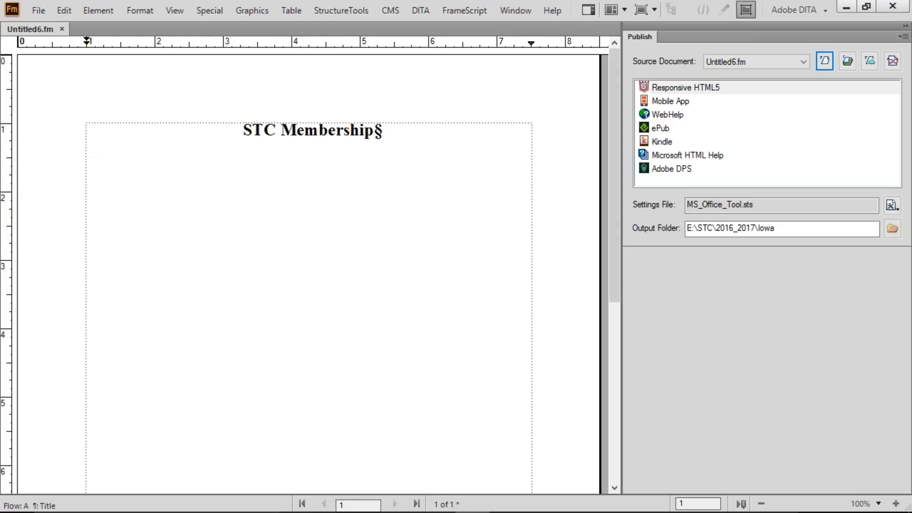
Add the body paragraph "It's good to have. Go sign up. Or sign up your team!" below the title
{"action": "key", "text": "Return"}
{"action": "type", "text": "It's good "}
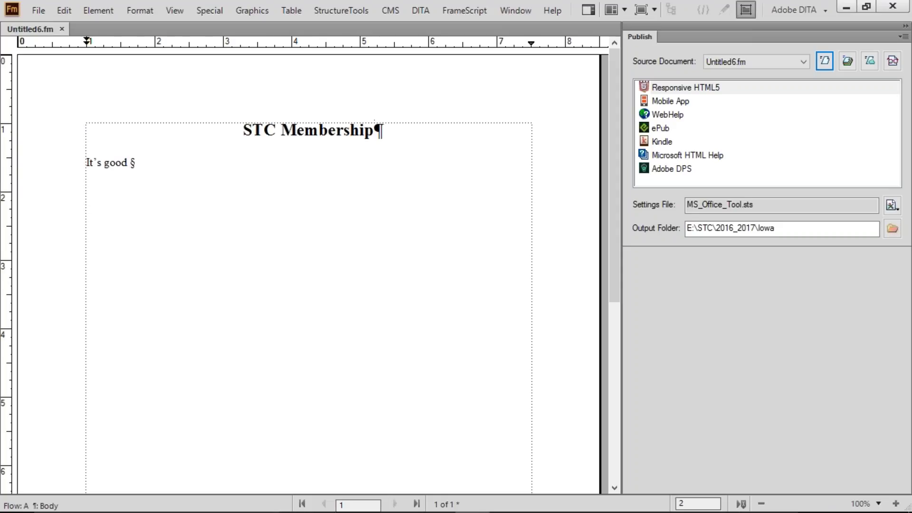
{"action": "type", "text": "to have. GGO"}
{"action": "key", "text": "BackSpace"}
{"action": "key", "text": "BackSpace"}
{"action": "type", "text": "o sign up. "}
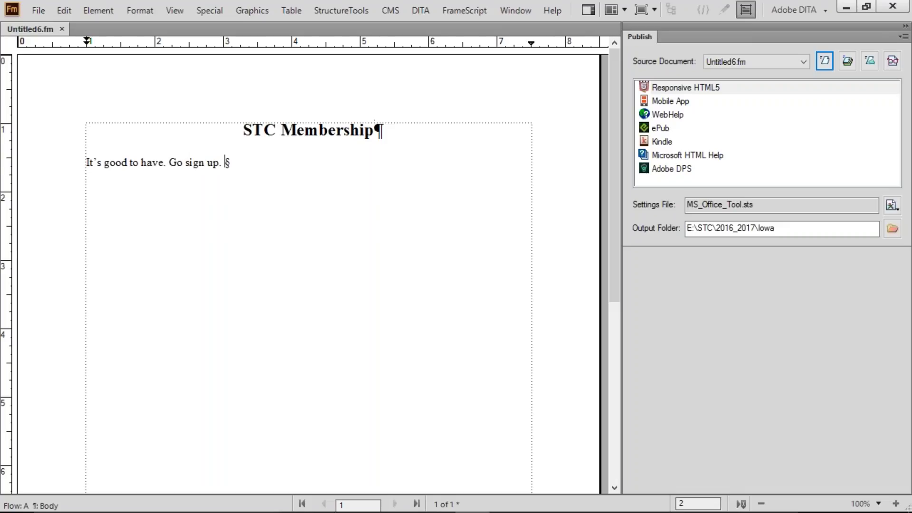
{"action": "type", "text": "Or sign up your team!"}
Add the heading "Single sign up" below the body paragraph, using the Heading1 paragraph format
{"action": "key", "text": "Return"}
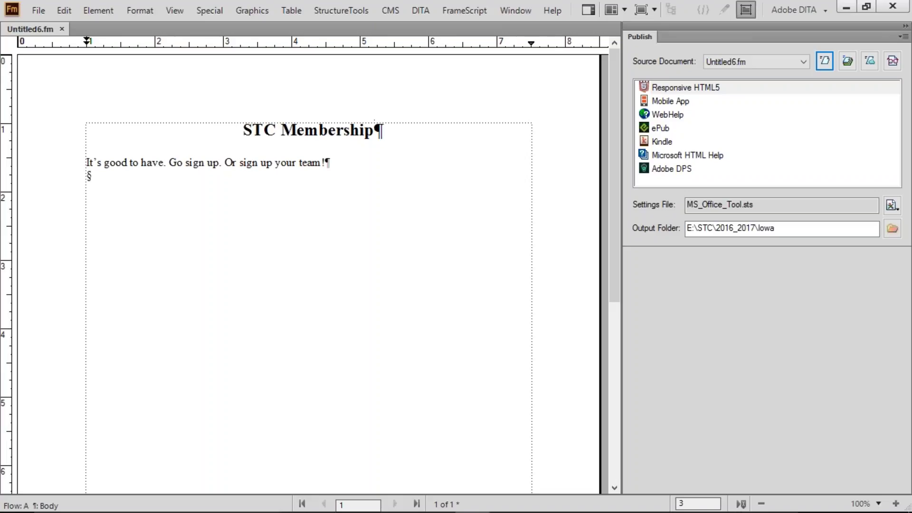
{"action": "key", "text": "F8"}
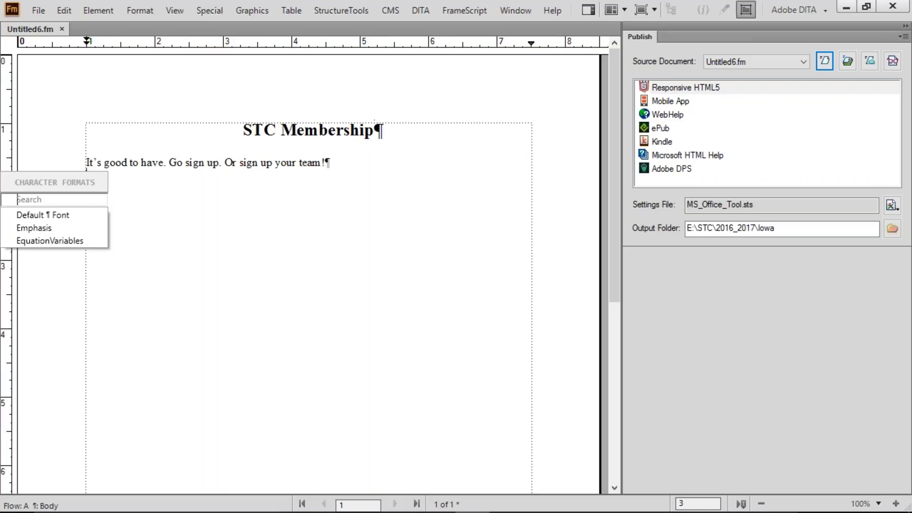
{"action": "key", "text": "Escape"}
{"action": "key", "text": "F9"}
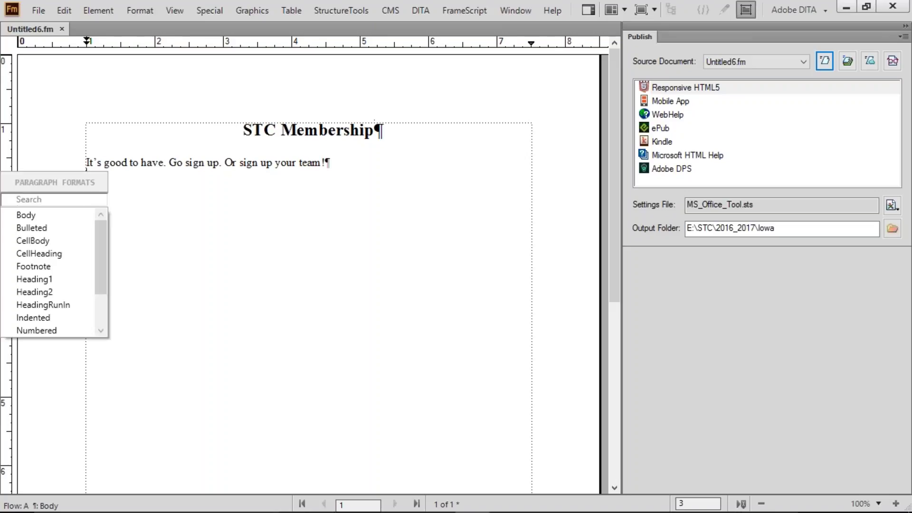
{"action": "type", "text": "he"}
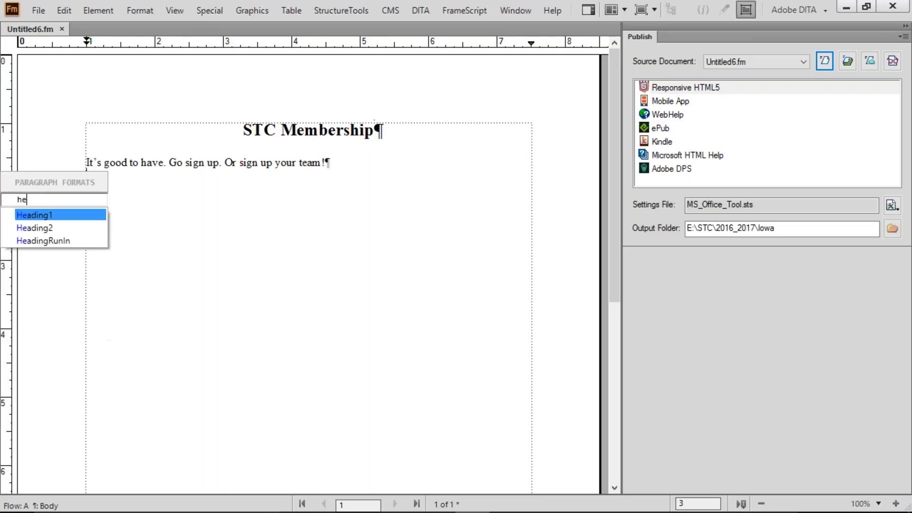
{"action": "key", "text": "Return"}
{"action": "type", "text": "Sing"}
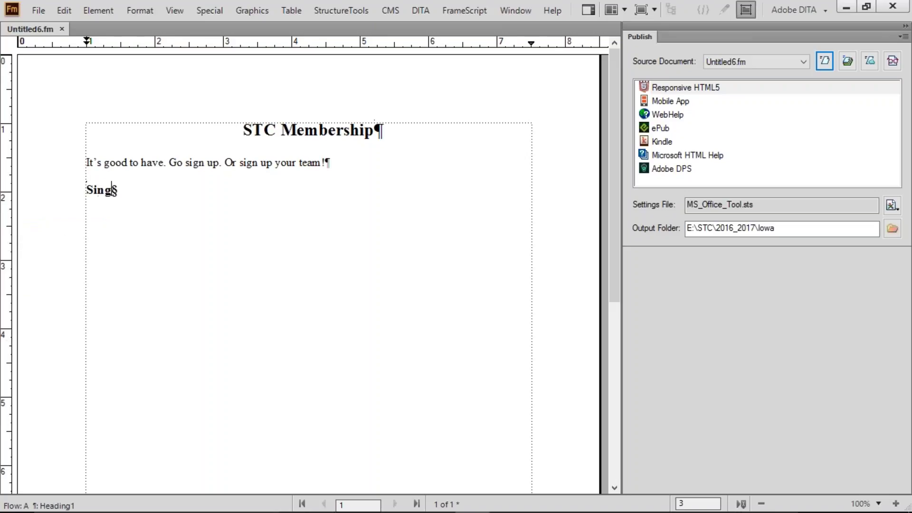
{"action": "key", "text": "BackSpace"}
{"action": "key", "text": "BackSpace"}
{"action": "type", "text": "ngle sign up"}
Start a new line below the "Single sign up" heading and apply the Numbered1 paragraph format
{"action": "key", "text": "Return"}
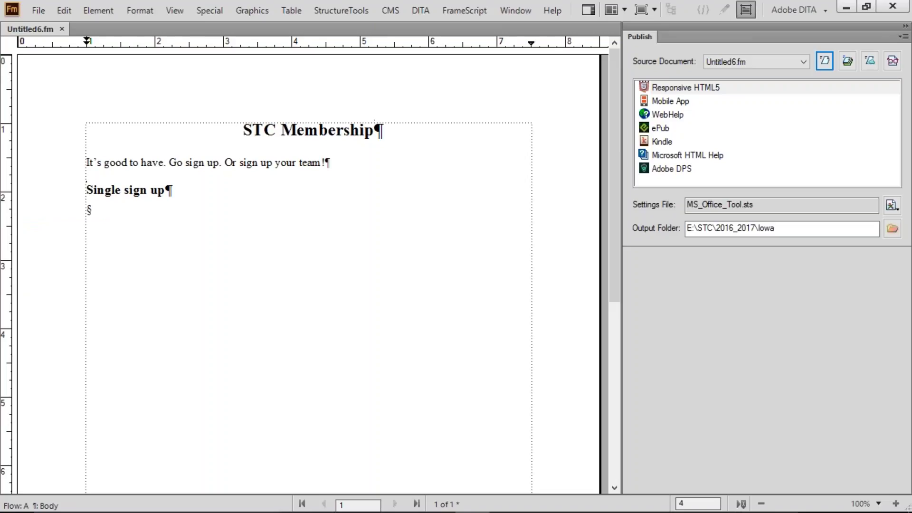
{"action": "key", "text": "ctrl+1"}
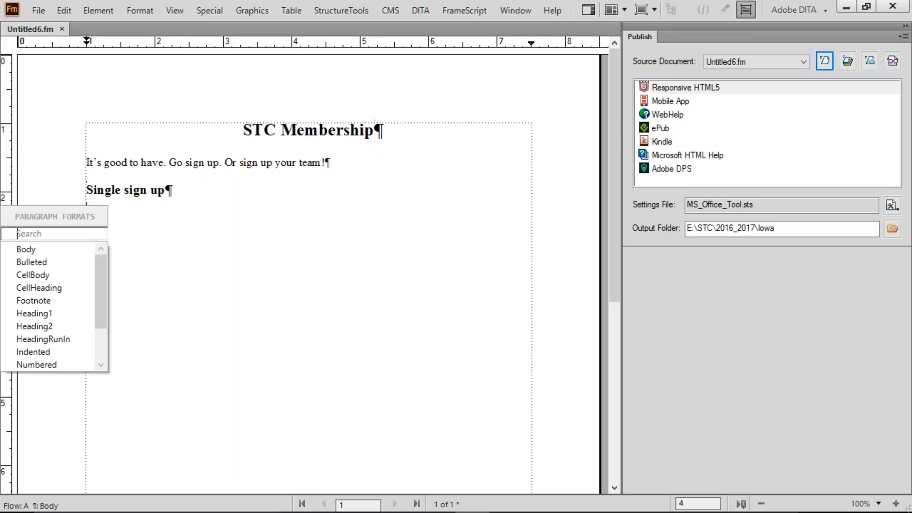
{"action": "type", "text": "nu"}
{"action": "key", "text": "Down"}
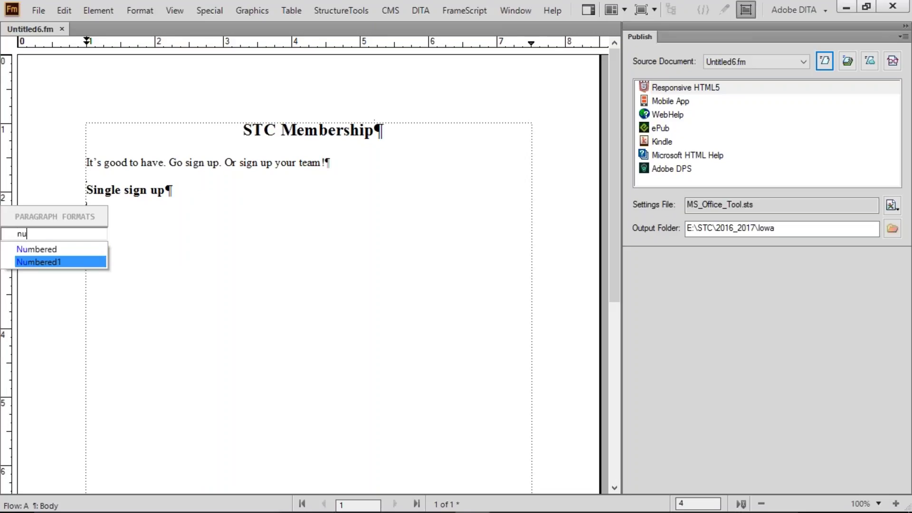
{"action": "key", "text": "Return"}
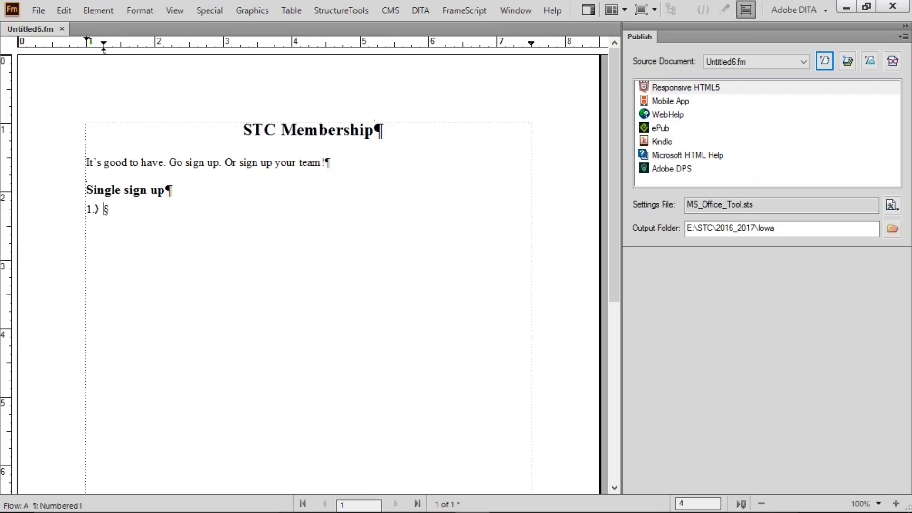
{"action": "left_click", "coordinate": [175, 11]}
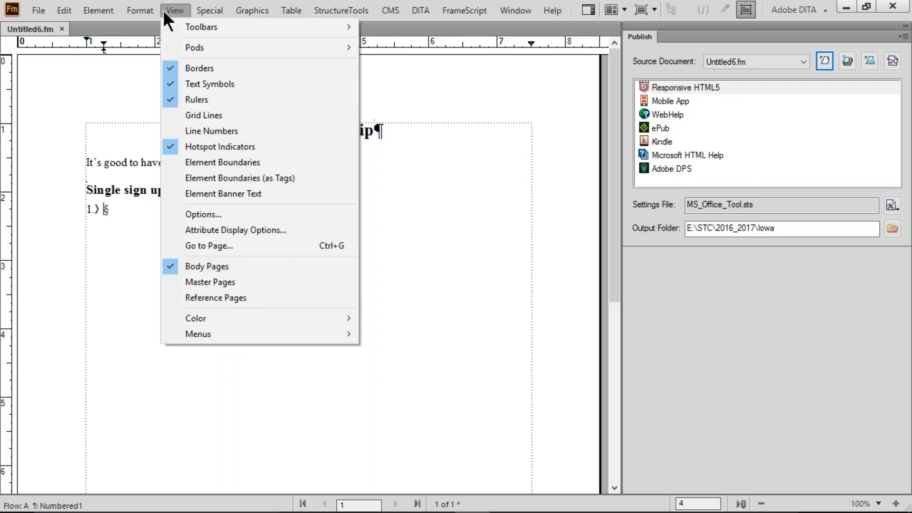
{"action": "mouse_move", "coordinate": [134, 15]}
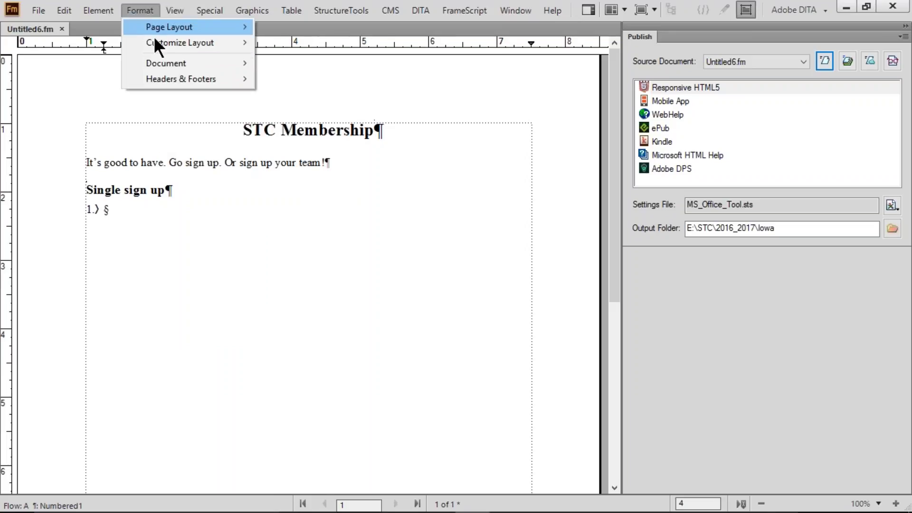
{"action": "mouse_move", "coordinate": [170, 63]}
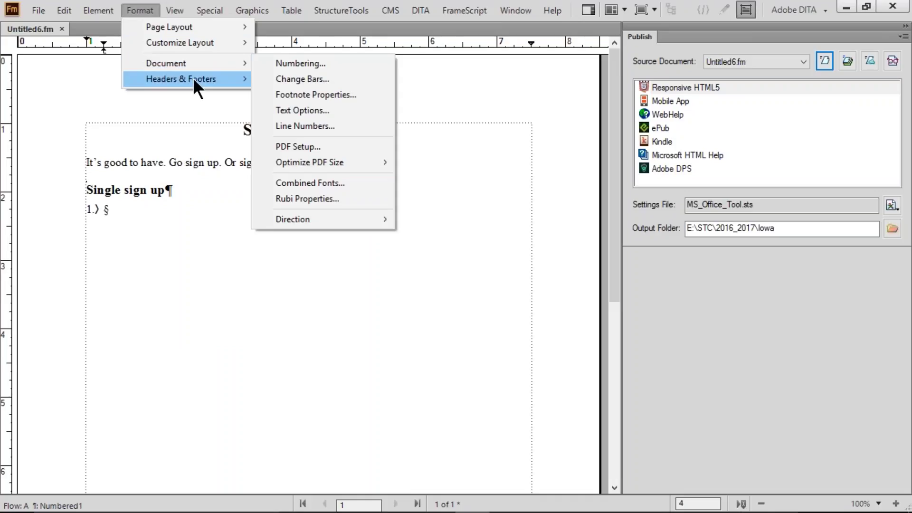
{"action": "mouse_move", "coordinate": [99, 7]}
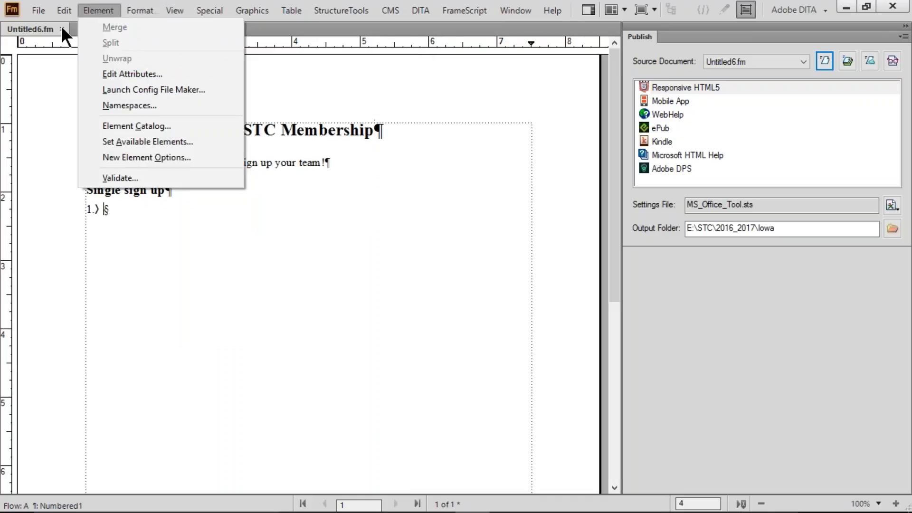
{"action": "left_click", "coordinate": [357, 200]}
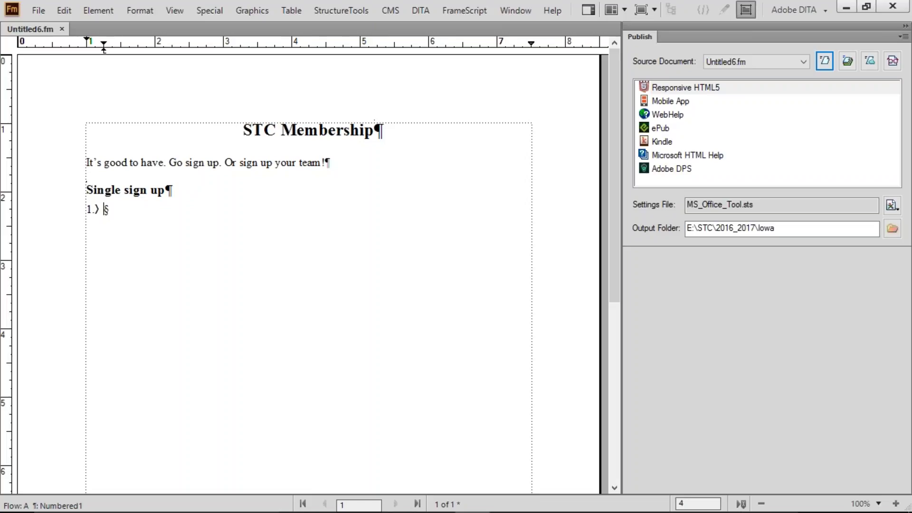
Open the Paragraph Catalog in its own column to view the formats, and close both it and the Structure View
{"action": "key", "text": "F9"}
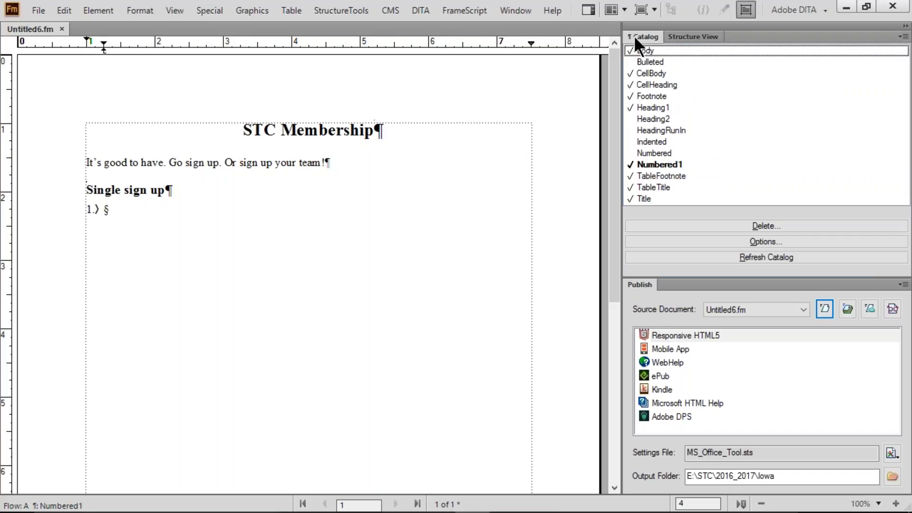
{"action": "left_click_drag", "start_coordinate": [634, 35], "coordinate": [611, 99]}
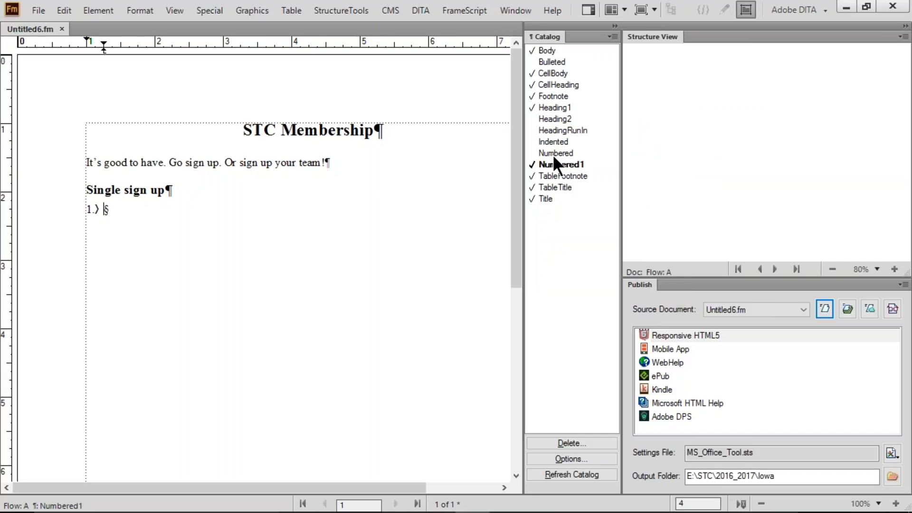
{"action": "right_click", "coordinate": [540, 33]}
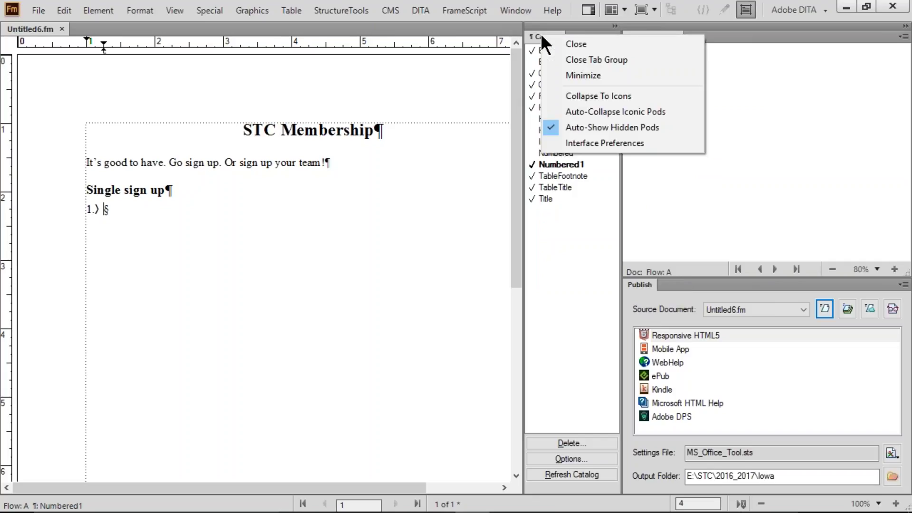
{"action": "left_click", "coordinate": [576, 59]}
{"action": "right_click", "coordinate": [642, 36]}
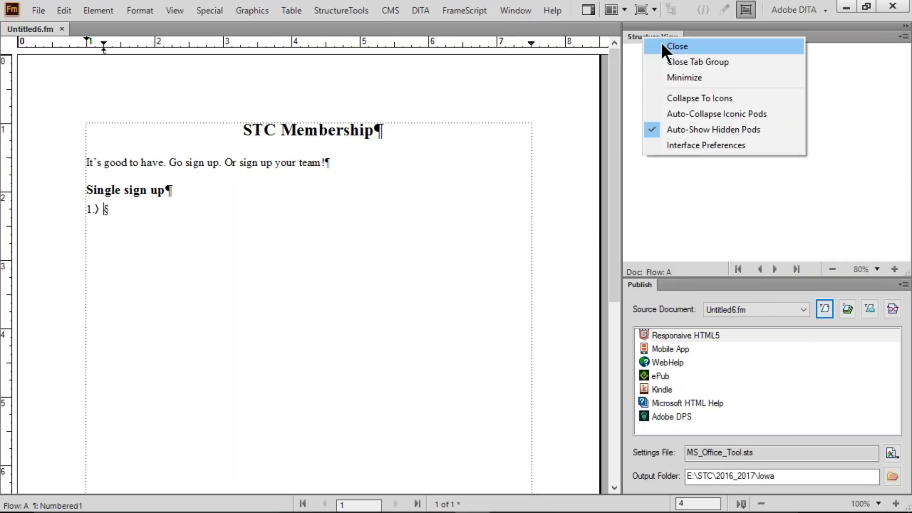
{"action": "left_click", "coordinate": [660, 43]}
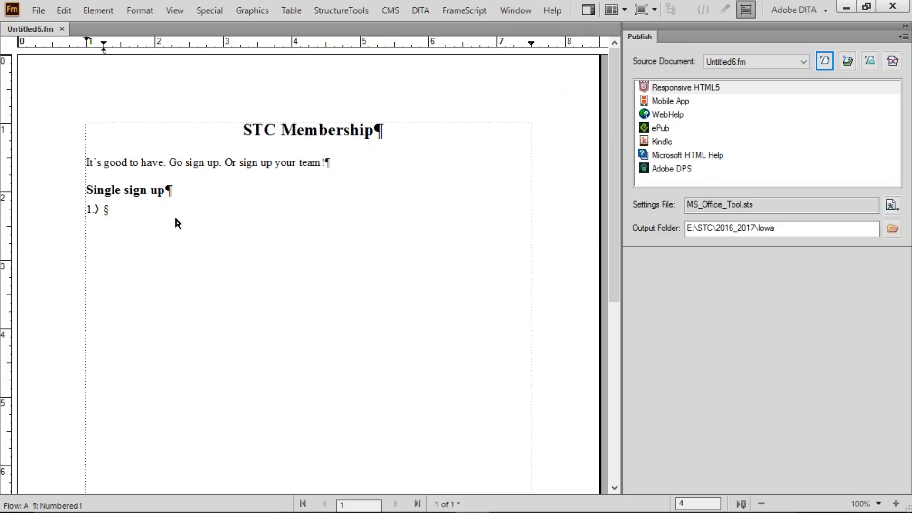
{"action": "key", "text": "BackSpace"}
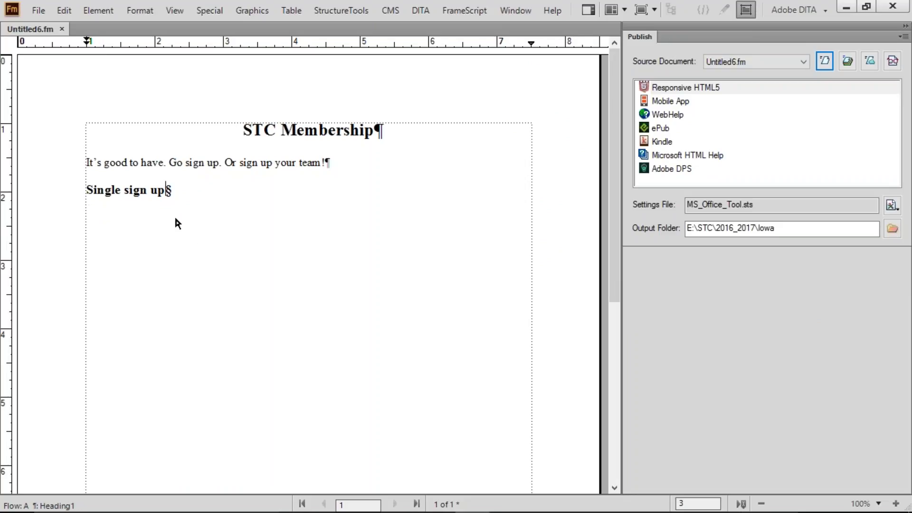
{"action": "key", "text": "Return"}
{"action": "key", "text": "ctrl+1"}
{"action": "type", "text": "n"}
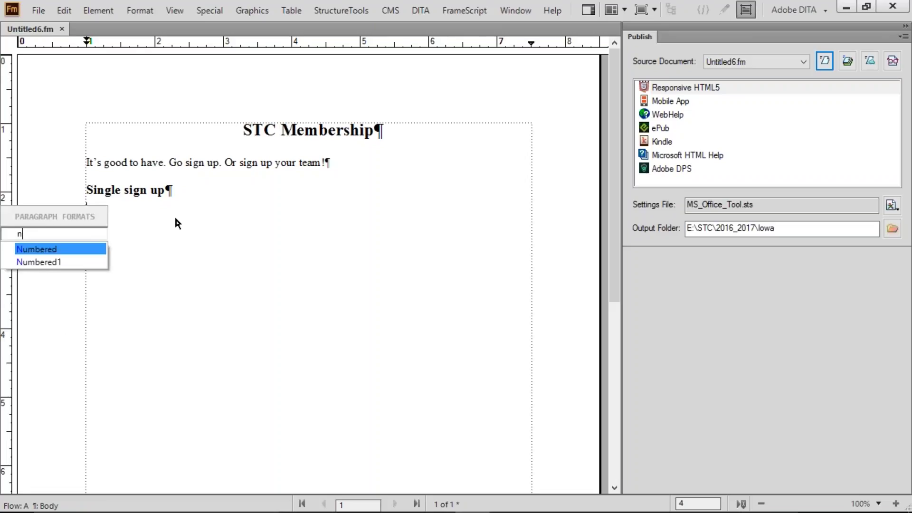
{"action": "key", "text": "Down"}
{"action": "key", "text": "Return"}
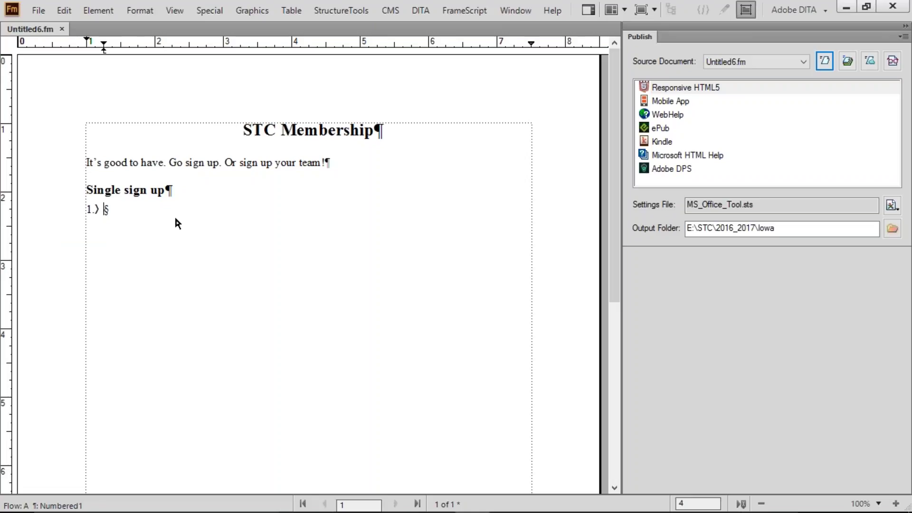
{"action": "type", "text": "Go to www."}
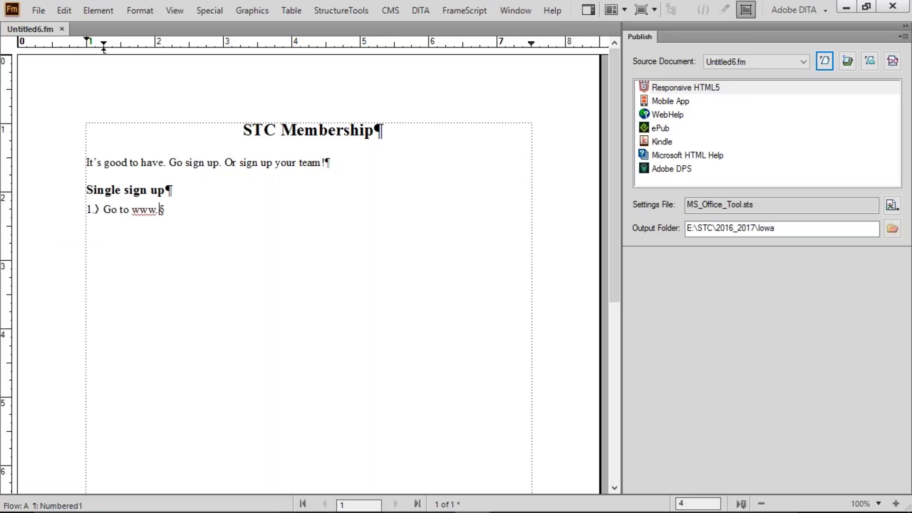
{"action": "type", "text": "stc.org"}
Add the numbered steps "Click Signup" and "Follow instructions" to the "Single sign up" list
{"action": "key", "text": "Return"}
{"action": "type", "text": "CLick"}
{"action": "key", "text": "BackSpace"}
{"action": "key", "text": "BackSpace"}
{"action": "key", "text": "BackSpace"}
{"action": "key", "text": "BackSpace"}
{"action": "key", "text": "BackSpace"}
{"action": "key", "text": "BackSpace"}
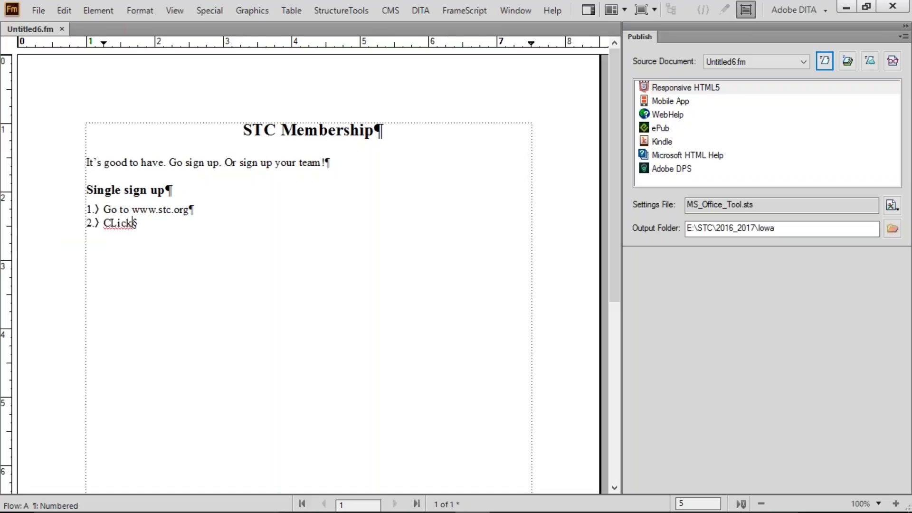
{"action": "type", "text": "Click Signup"}
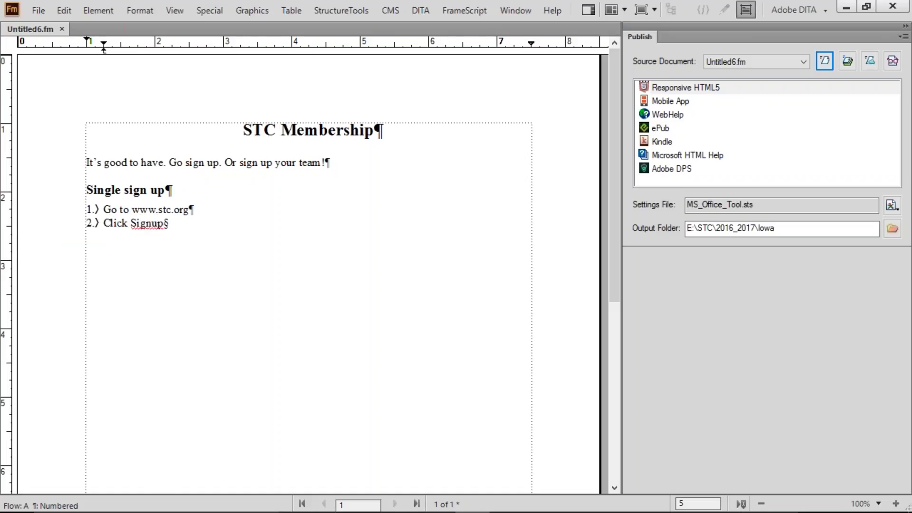
{"action": "key", "text": "Return"}
{"action": "type", "text": "Follow instructions"}
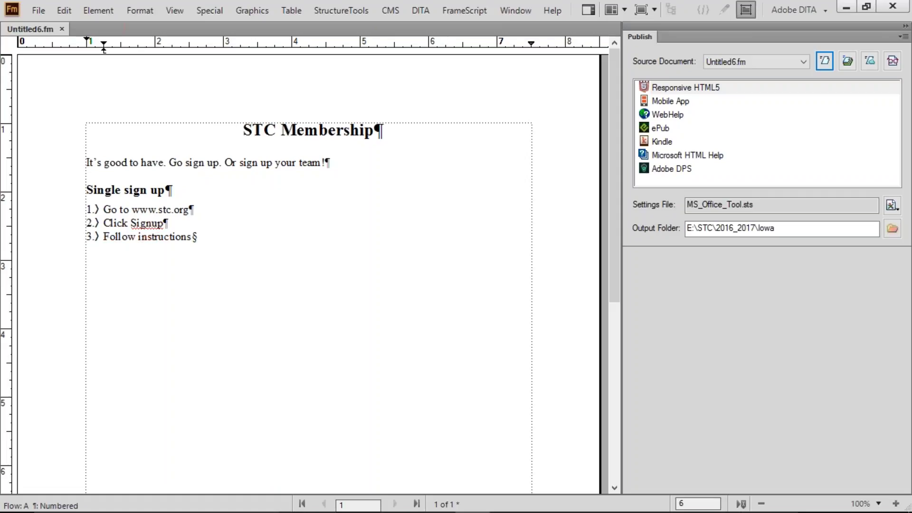
Add the heading "Group sign up" below the numbered list, using the Heading1 paragraph format
{"action": "key", "text": "Return"}
{"action": "key", "text": "ctrl+8"}
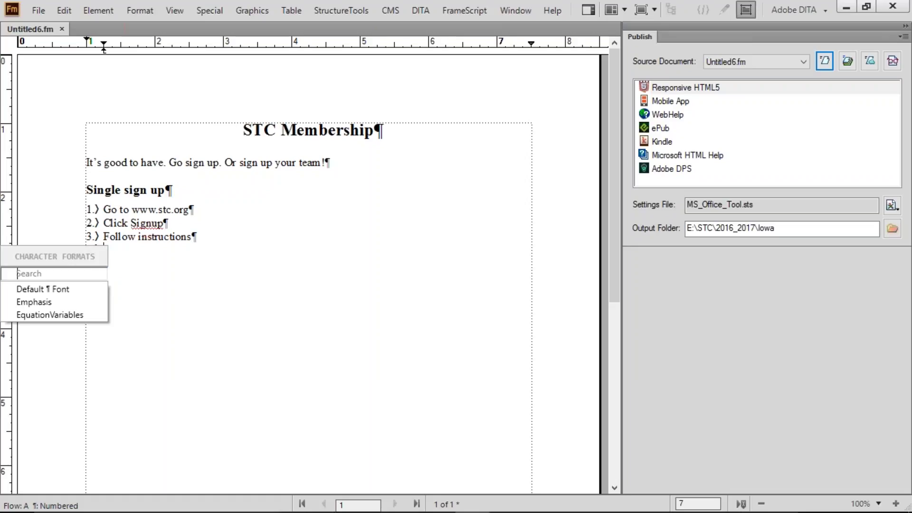
{"action": "key", "text": "Escape"}
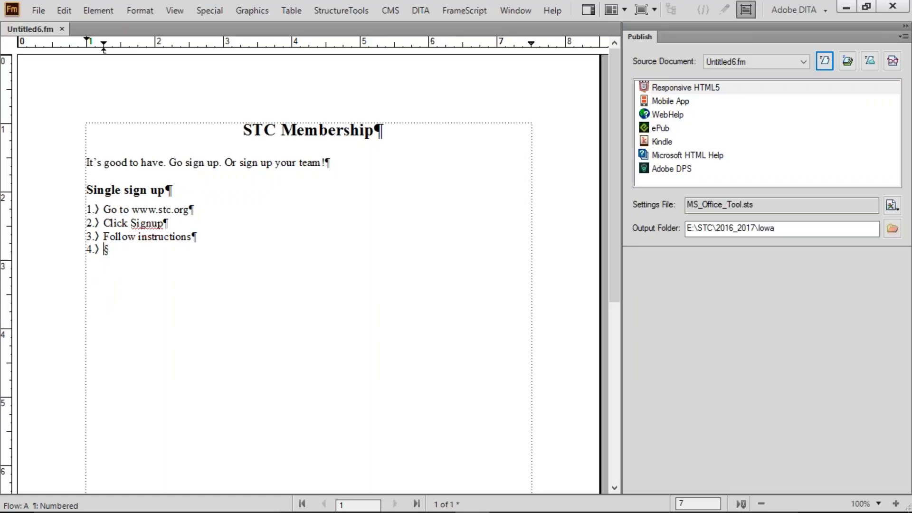
{"action": "key", "text": "ctrl+9"}
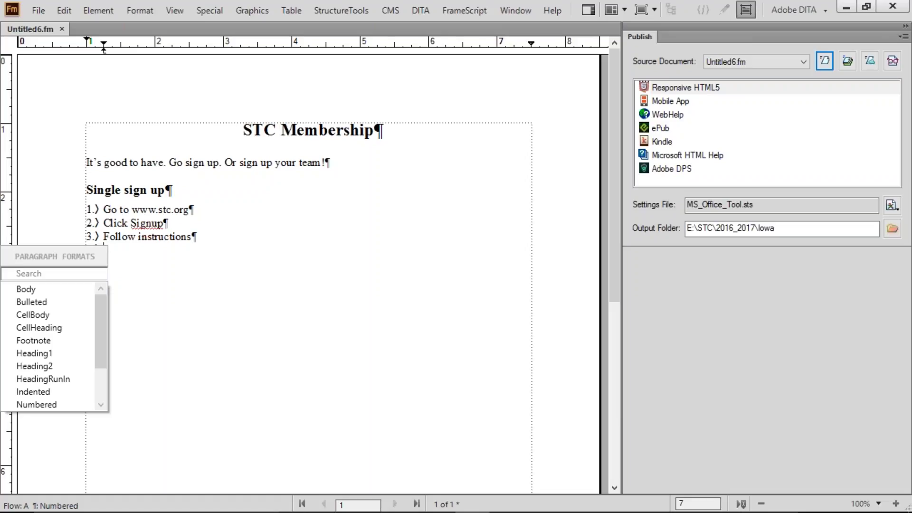
{"action": "type", "text": "h"}
{"action": "key", "text": "Return"}
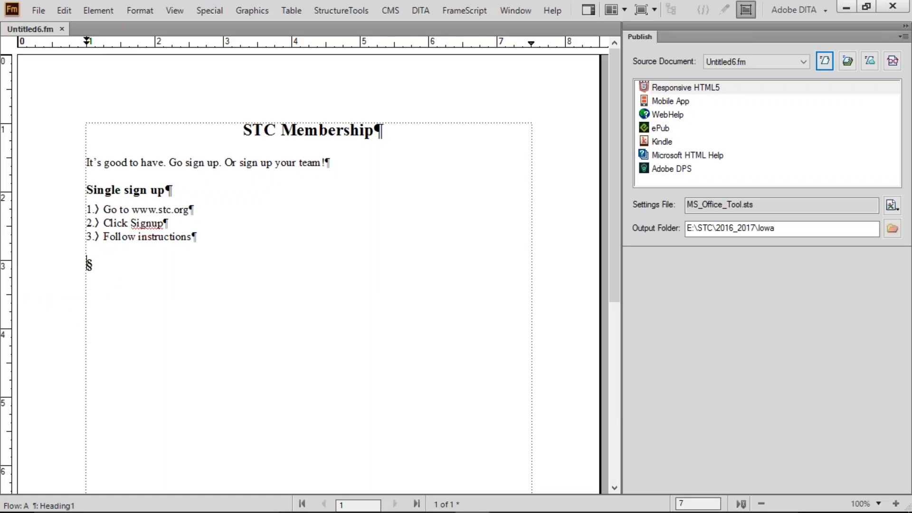
{"action": "type", "text": "Group"}
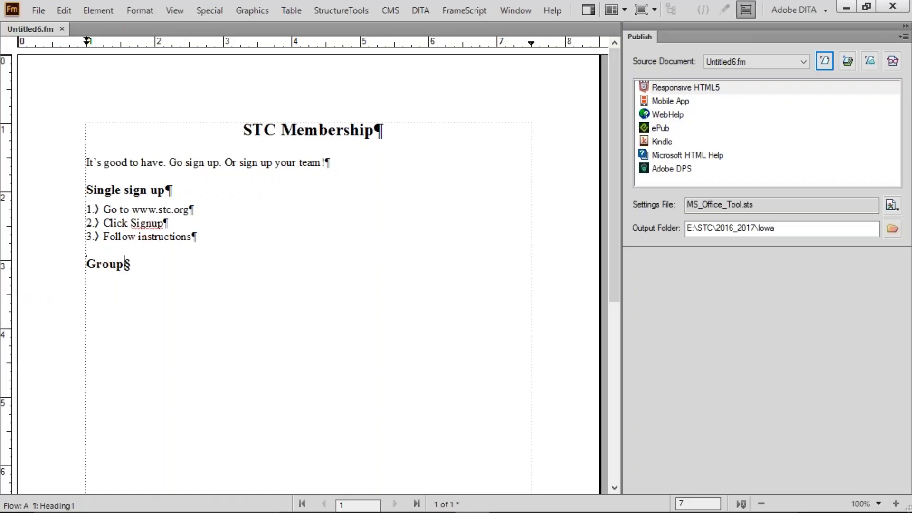
{"action": "type", "text": " sign up"}
{"action": "key", "text": "Return"}
{"action": "type", "text": "Go to"}
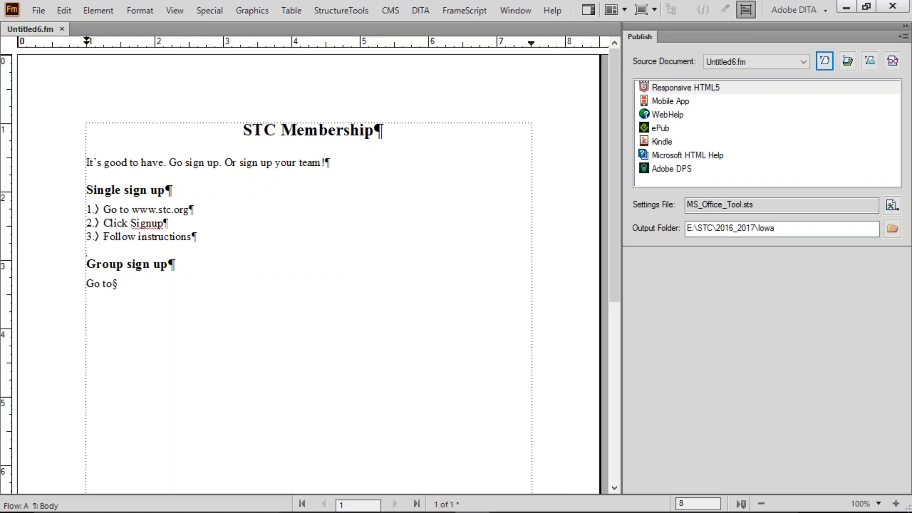
{"action": "type", "text": " www.stc.org"}
{"action": "key", "text": "ctrl+1"}
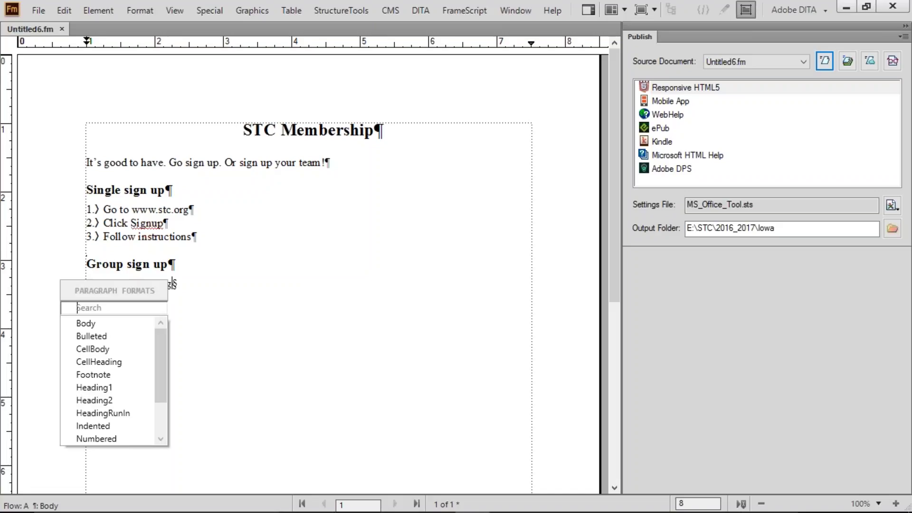
{"action": "type", "text": "h"}
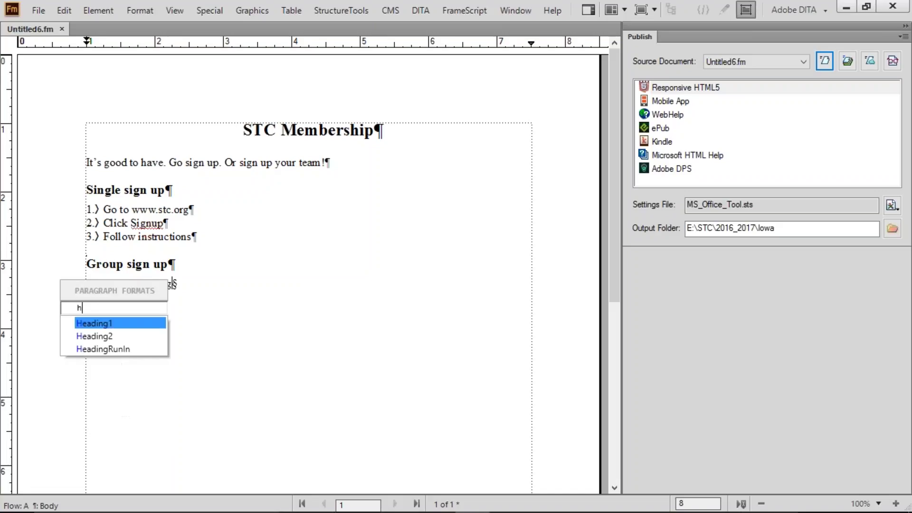
{"action": "key", "text": "BackSpace"}
{"action": "type", "text": "nu"}
{"action": "key", "text": "Down"}
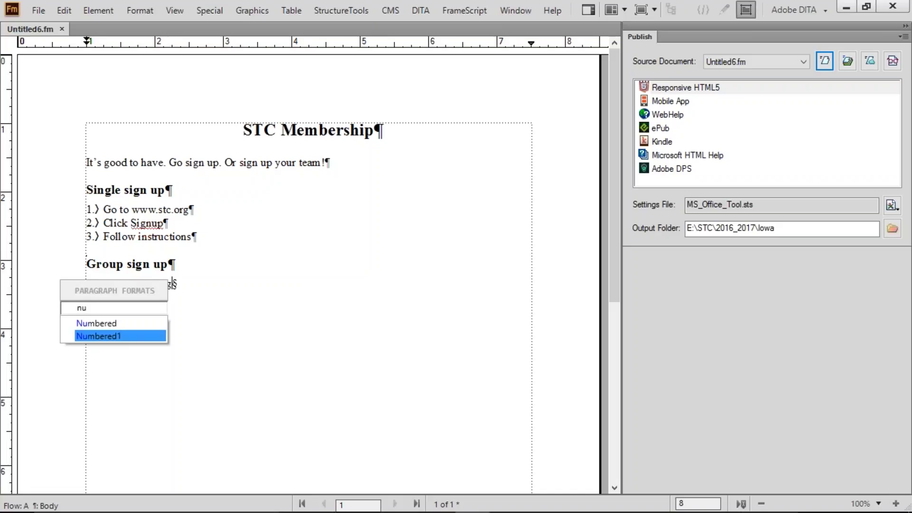
{"action": "key", "text": "Return"}
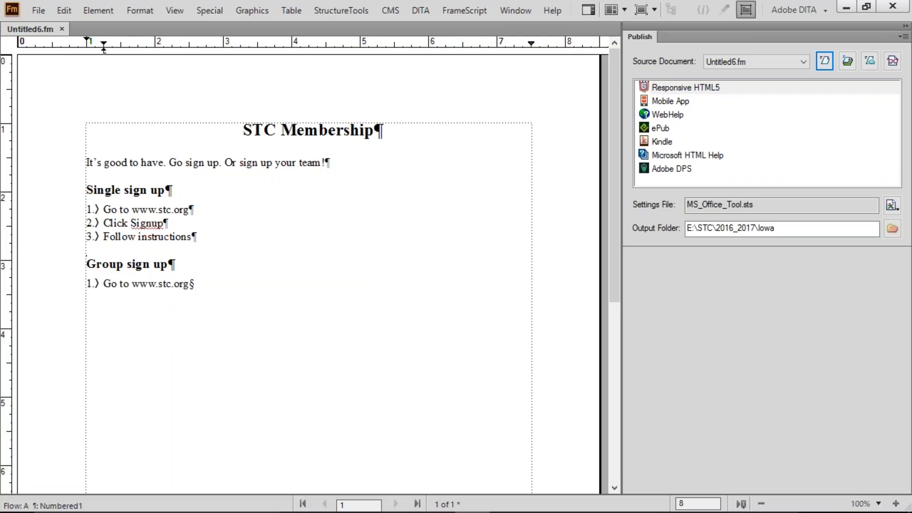
Add the numbered steps "Click Contact Us", "Click Group Sign Up" and "Follow instructions" to the "Group sign up" list
{"action": "key", "text": "Return"}
{"action": "type", "text": "Click "}
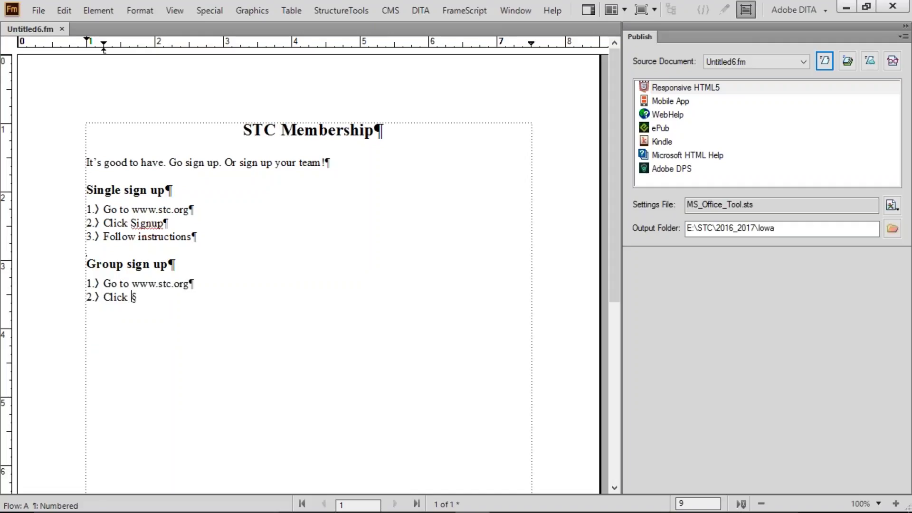
{"action": "type", "text": "Contact Us"}
{"action": "key", "text": "Return"}
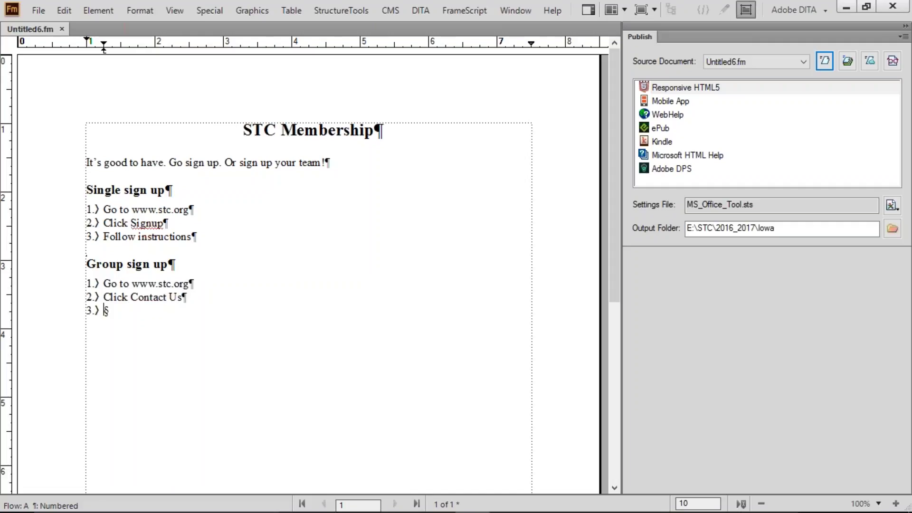
{"action": "type", "text": "Click Group "}
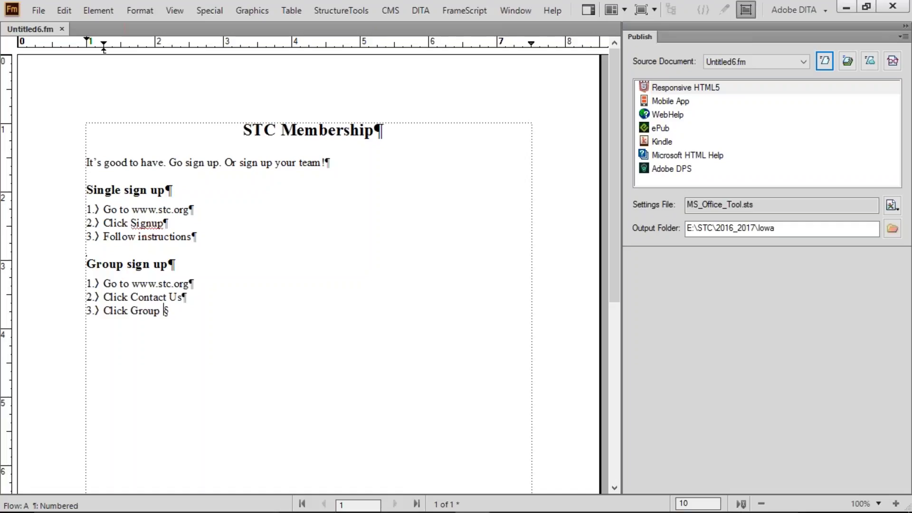
{"action": "type", "text": "Sign Up"}
{"action": "key", "text": "Return"}
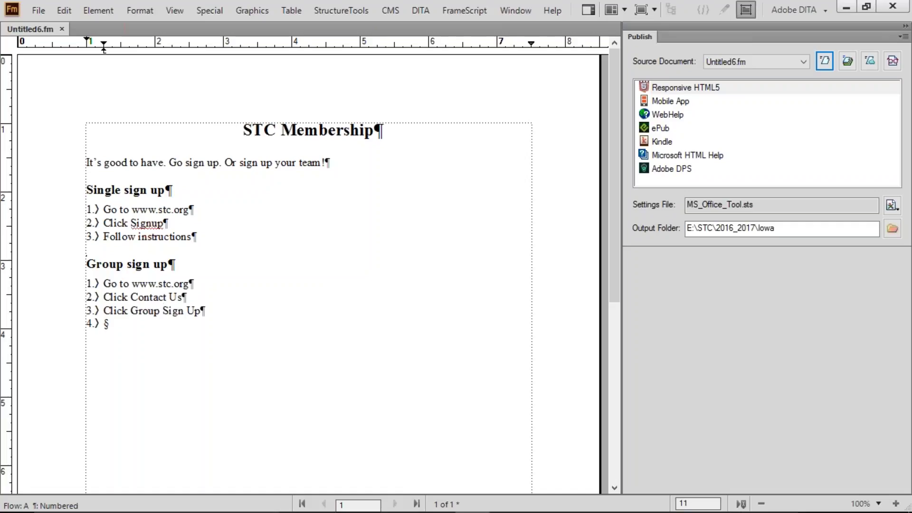
{"action": "type", "text": "Follow instructions."}
{"action": "key", "text": "BackSpace"}
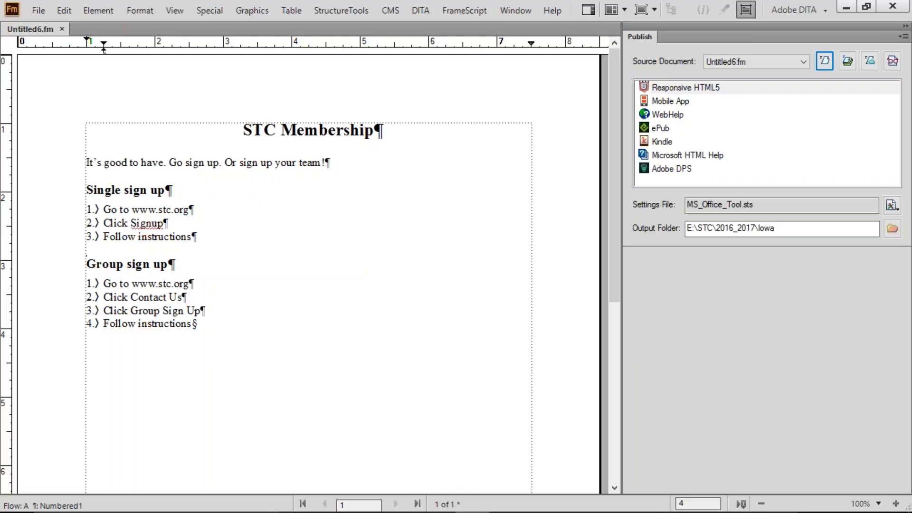
Save the document as STC_signup in the AudienceFocusedDelivery folder
{"action": "key", "text": "ctrl+s"}
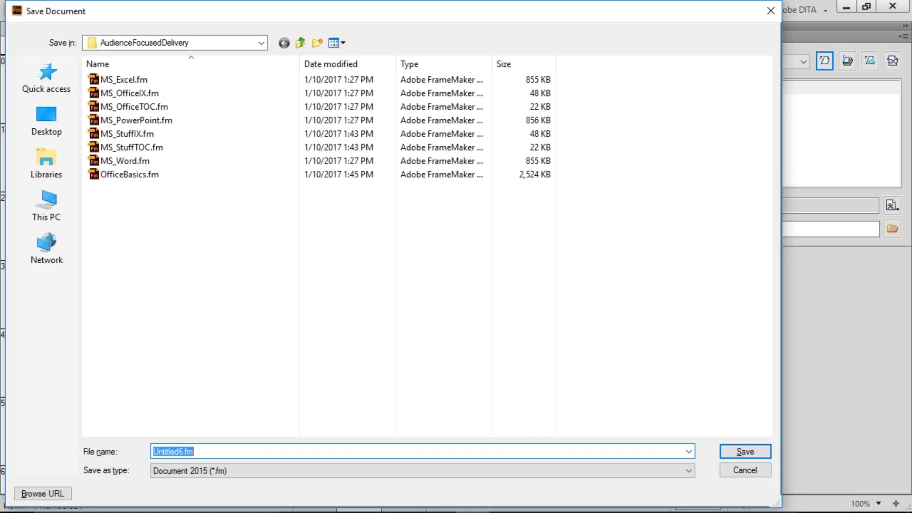
{"action": "key", "text": "shift+Tab"}
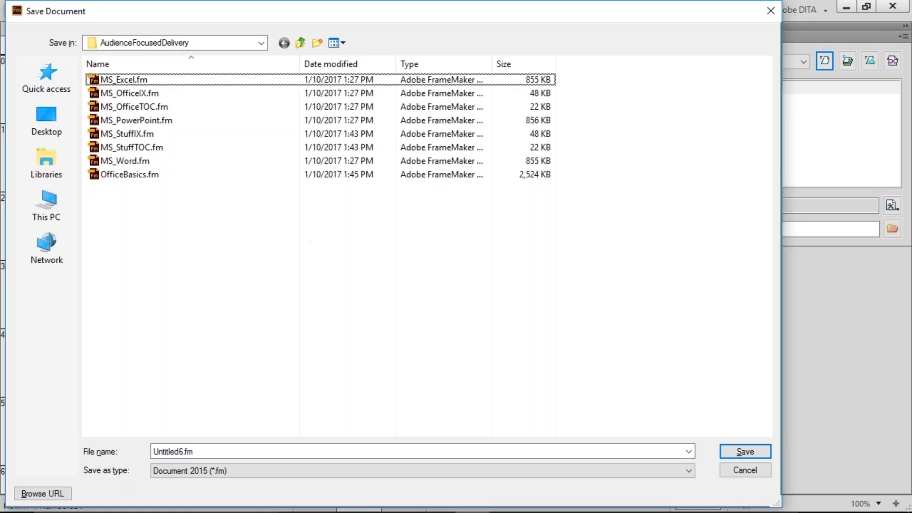
{"action": "key", "text": "Tab"}
{"action": "type", "text": "STC_"}
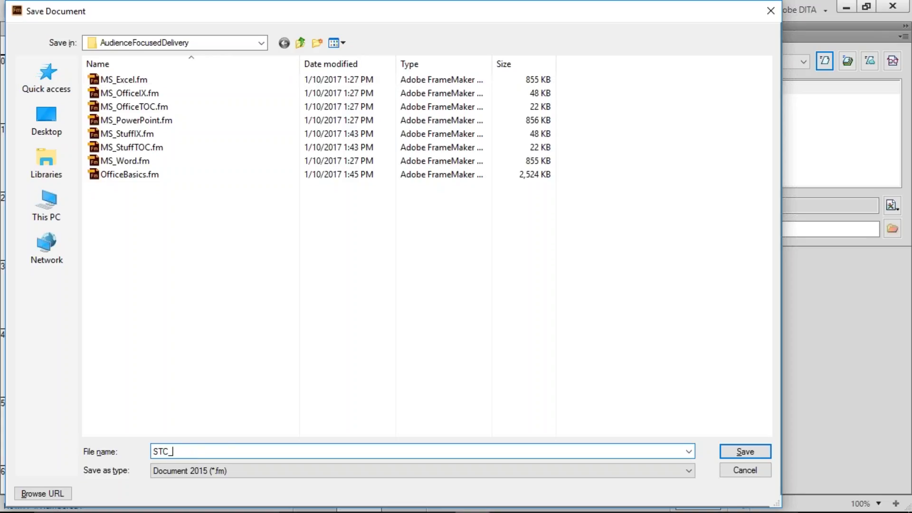
{"action": "type", "text": "signup"}
{"action": "key", "text": "Return"}
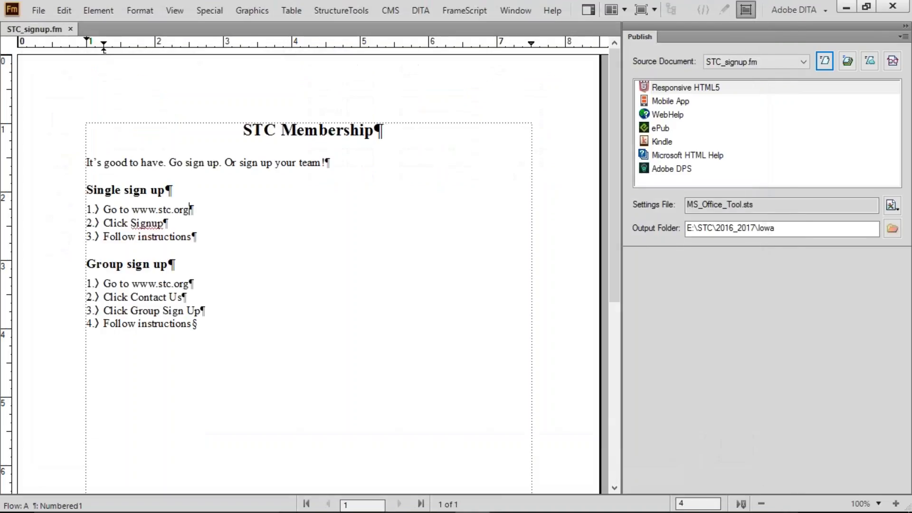
Load Defaults.sts as the publish settings file for STC_signup.fm
{"action": "left_click", "coordinate": [119, 191]}
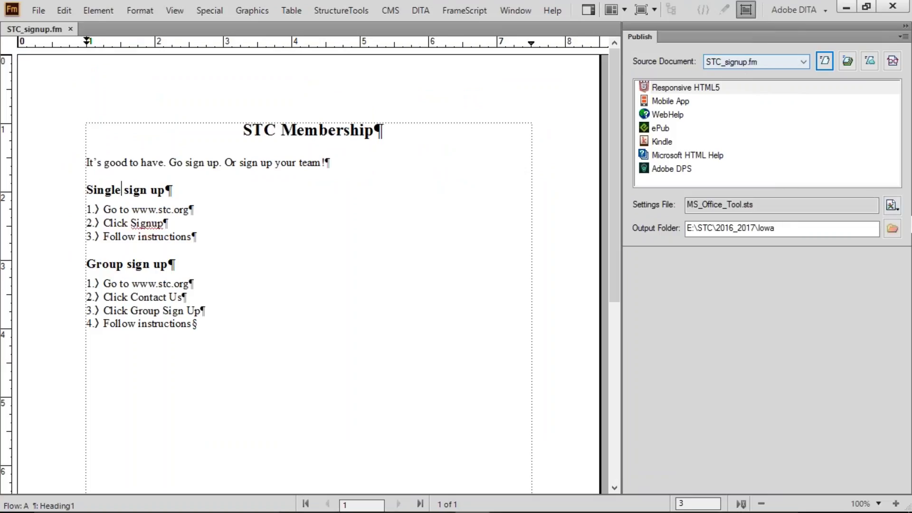
{"action": "left_click", "coordinate": [891, 205]}
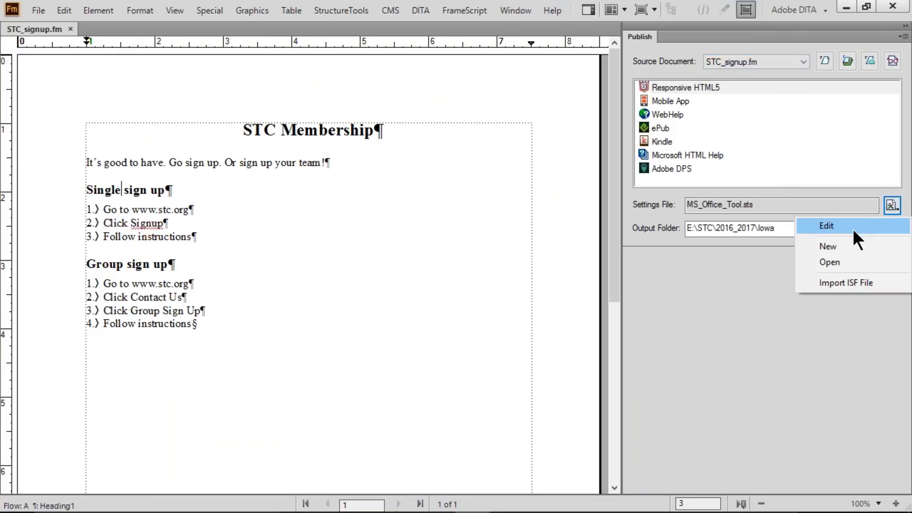
{"action": "left_click", "coordinate": [840, 257]}
{"action": "double_click", "coordinate": [448, 204]}
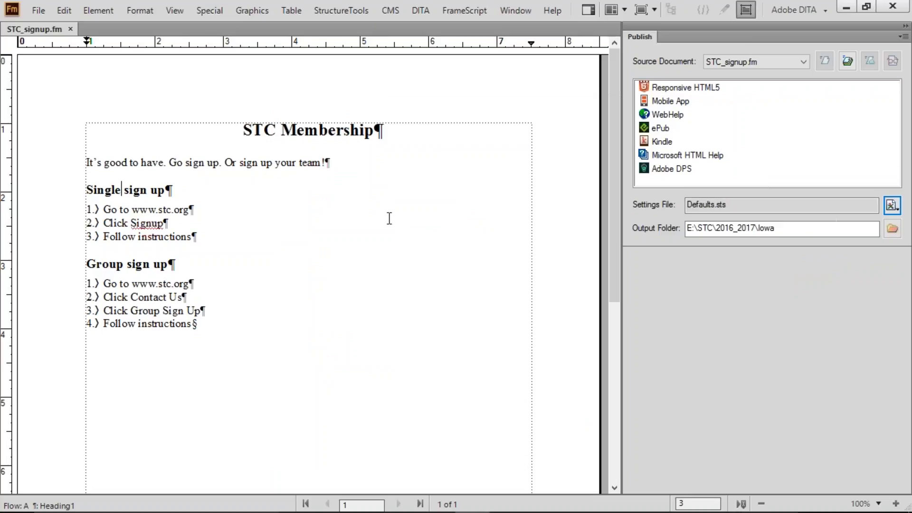
{"action": "left_click", "coordinate": [38, 11]}
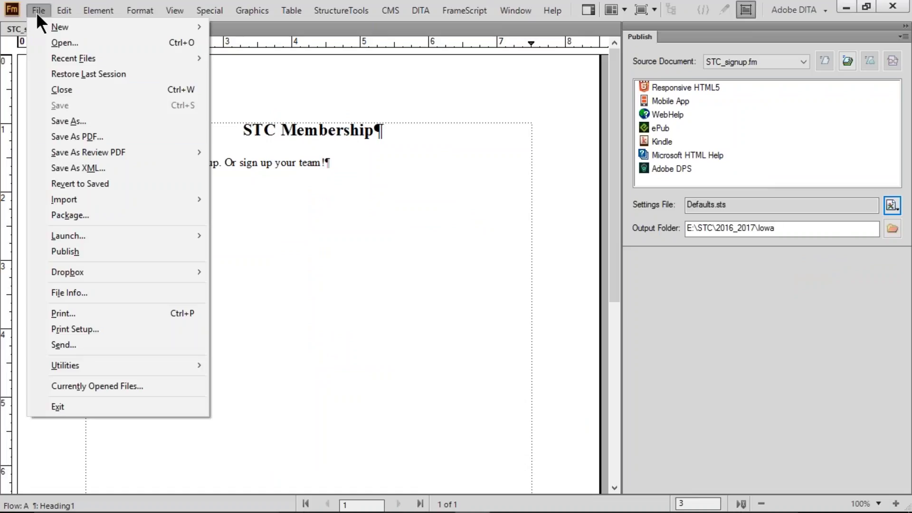
{"action": "left_click", "coordinate": [223, 233]}
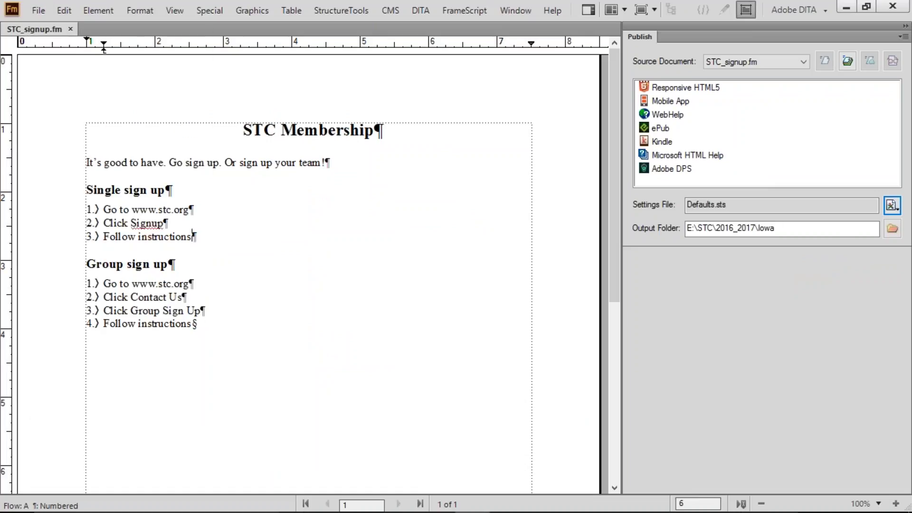
Publish STC_signup.fm as Responsive HTML5 and open the generated output in the browser
{"action": "left_click", "coordinate": [679, 86]}
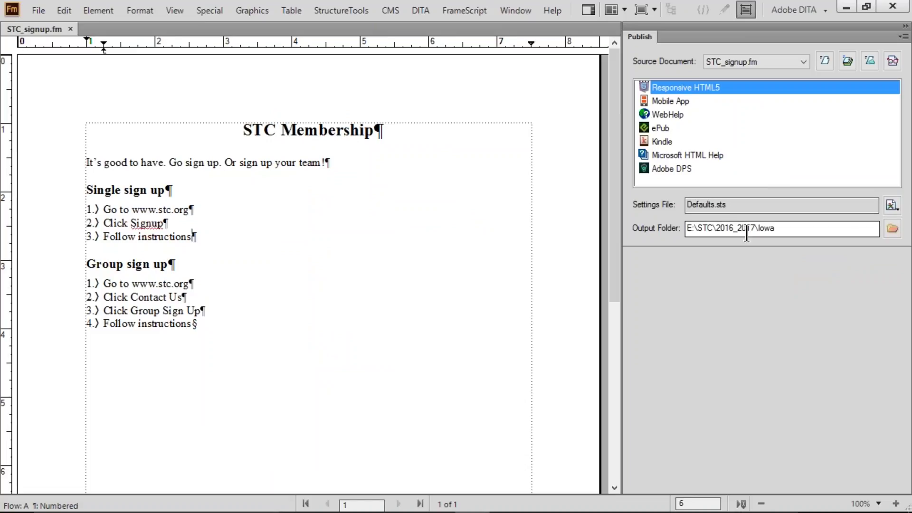
{"action": "left_click", "coordinate": [789, 228]}
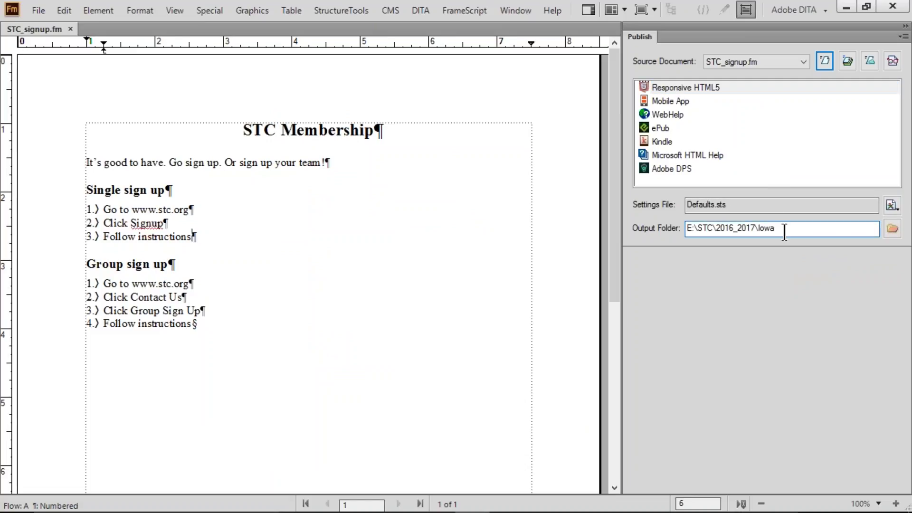
{"action": "double_click", "coordinate": [681, 84]}
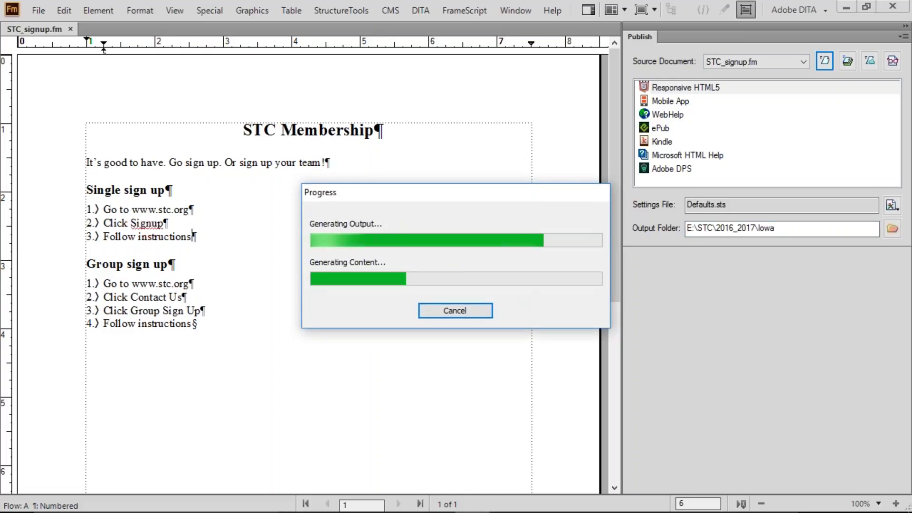
{"action": "left_click", "coordinate": [458, 295]}
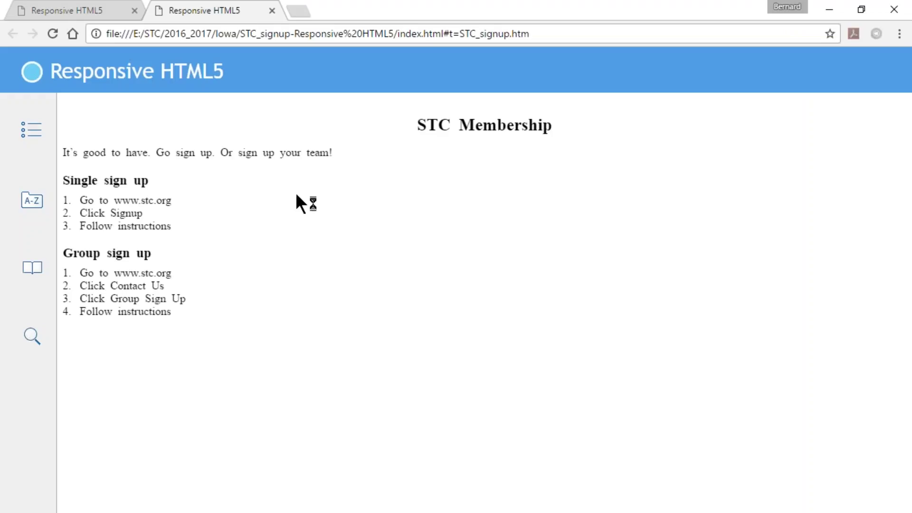
Examine the published page's contents, text, index, glossary and search panes, and close both Responsive HTML5 browser tabs
{"action": "left_click", "coordinate": [31, 130]}
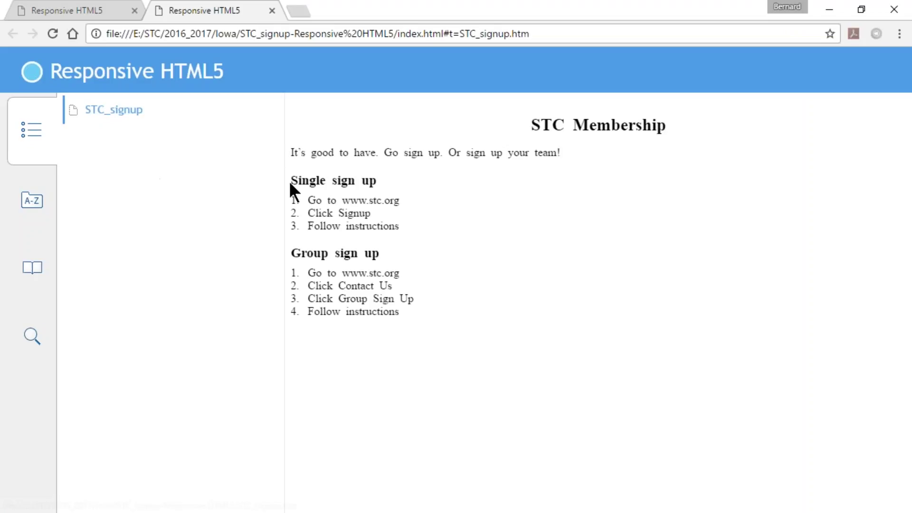
{"action": "left_click_drag", "start_coordinate": [631, 127], "coordinate": [674, 127]}
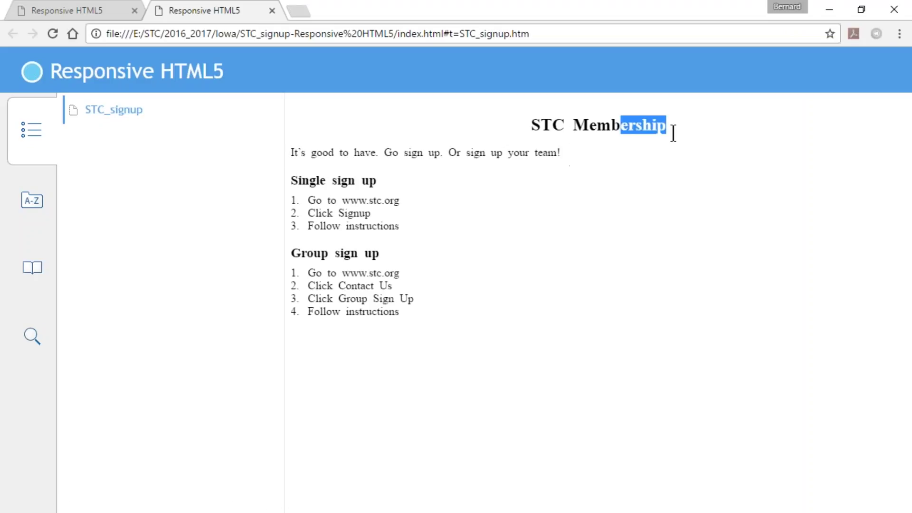
{"action": "left_click_drag", "start_coordinate": [335, 181], "coordinate": [379, 298]}
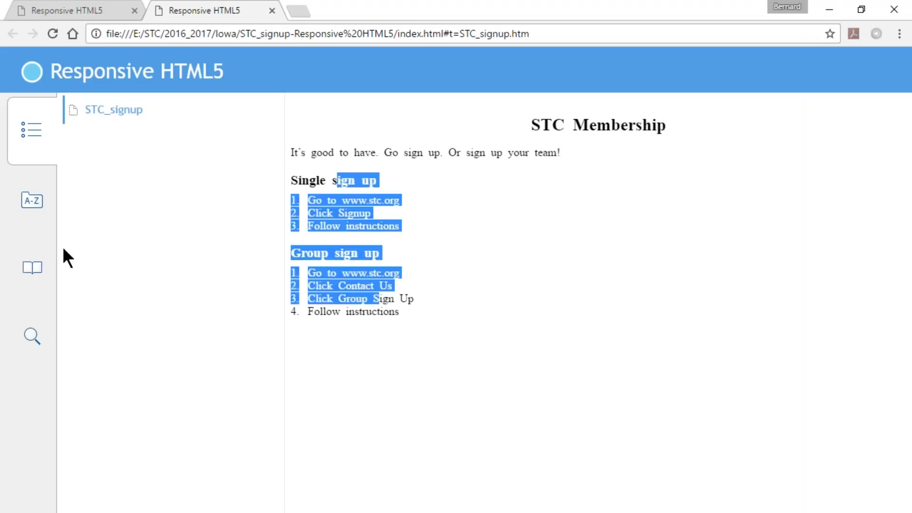
{"action": "left_click", "coordinate": [31, 204]}
{"action": "left_click", "coordinate": [32, 269]}
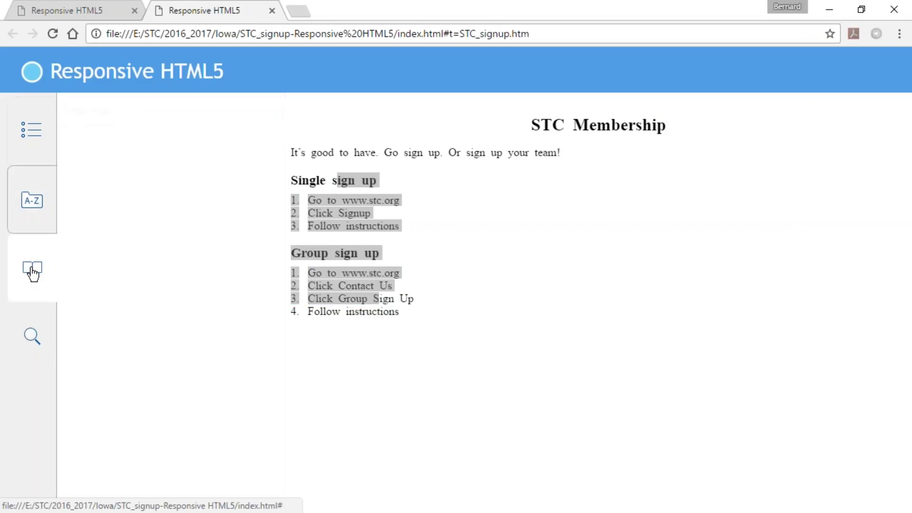
{"action": "left_click", "coordinate": [32, 336]}
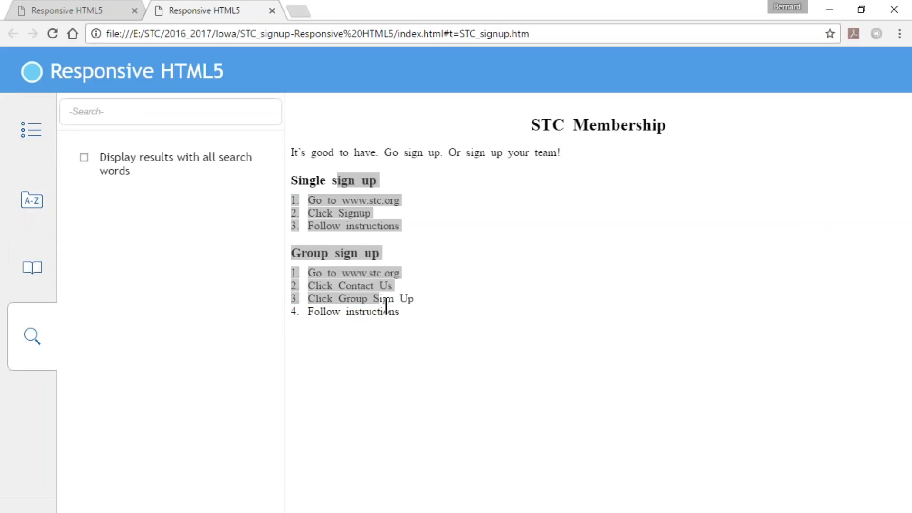
{"action": "left_click", "coordinate": [273, 10]}
{"action": "left_click", "coordinate": [135, 11]}
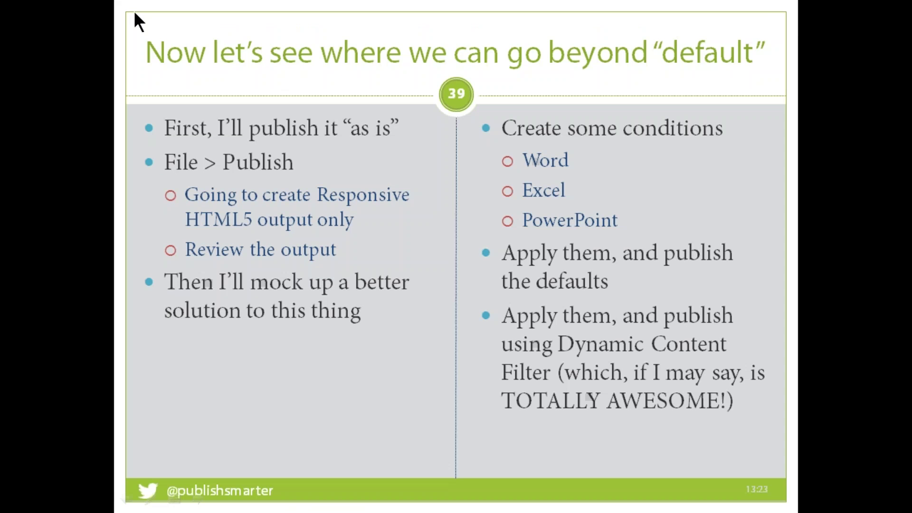
Switch to FrameMaker and open the list of conditional tags for STC_signup.fm
{"action": "key", "text": "alt+Tab"}
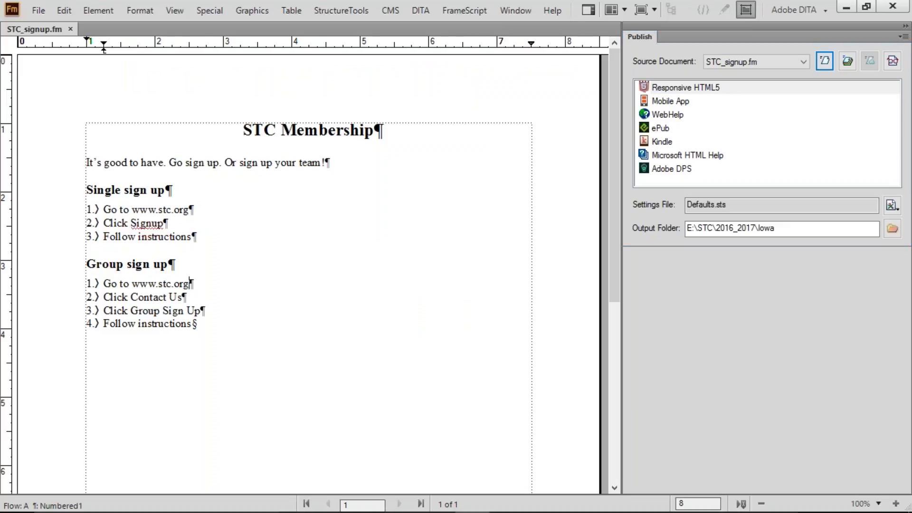
{"action": "left_click", "coordinate": [191, 195]}
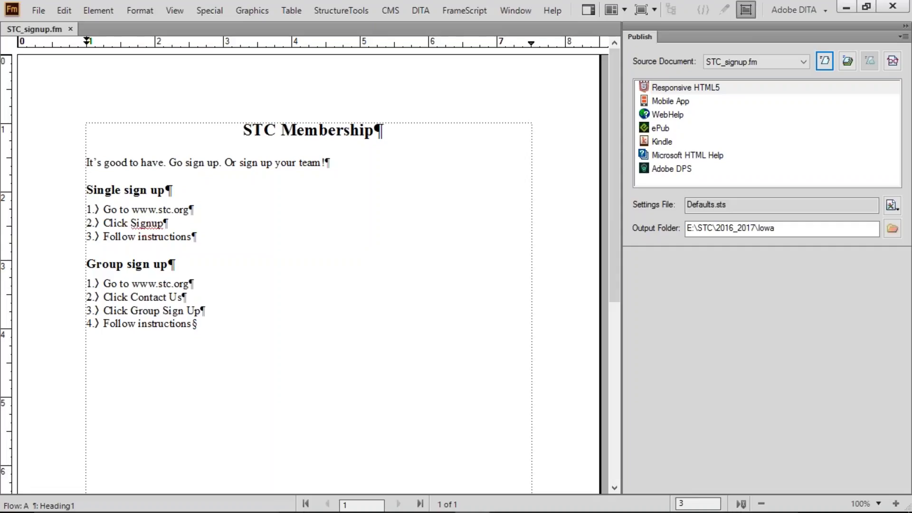
{"action": "left_click", "coordinate": [204, 11]}
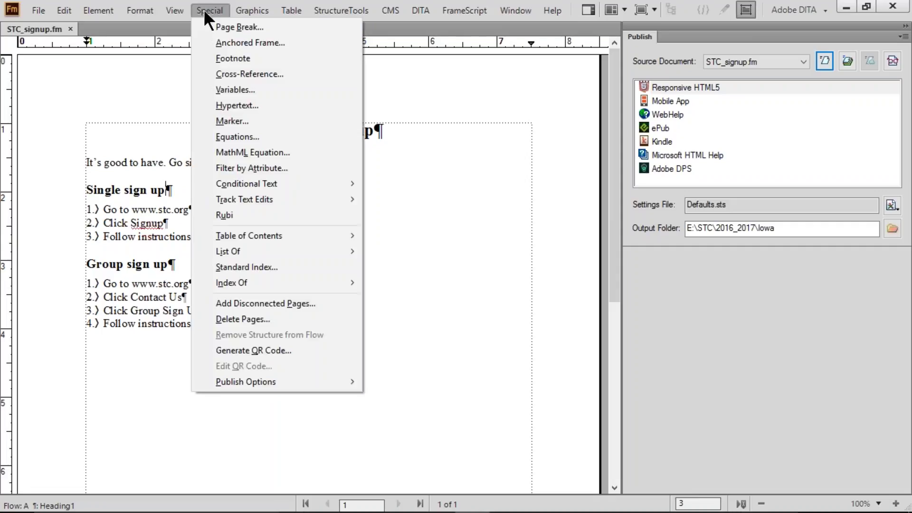
{"action": "mouse_move", "coordinate": [299, 183]}
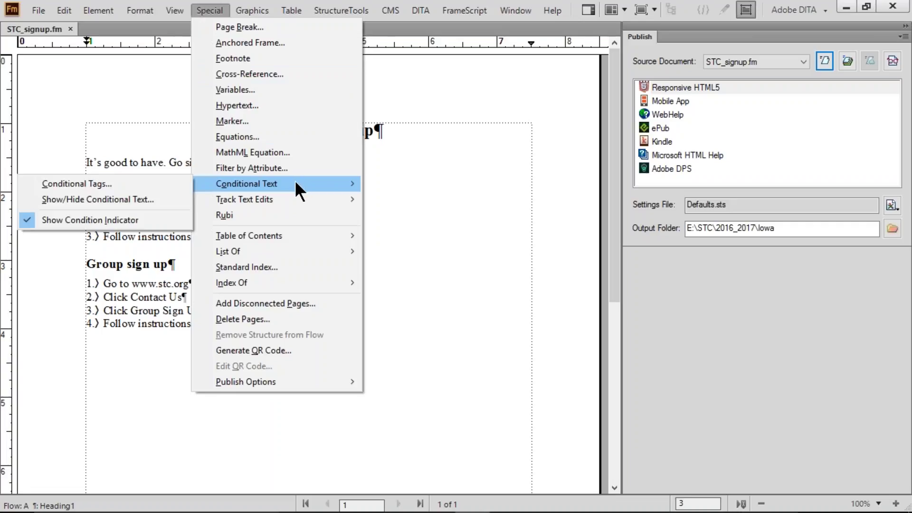
{"action": "left_click", "coordinate": [138, 184]}
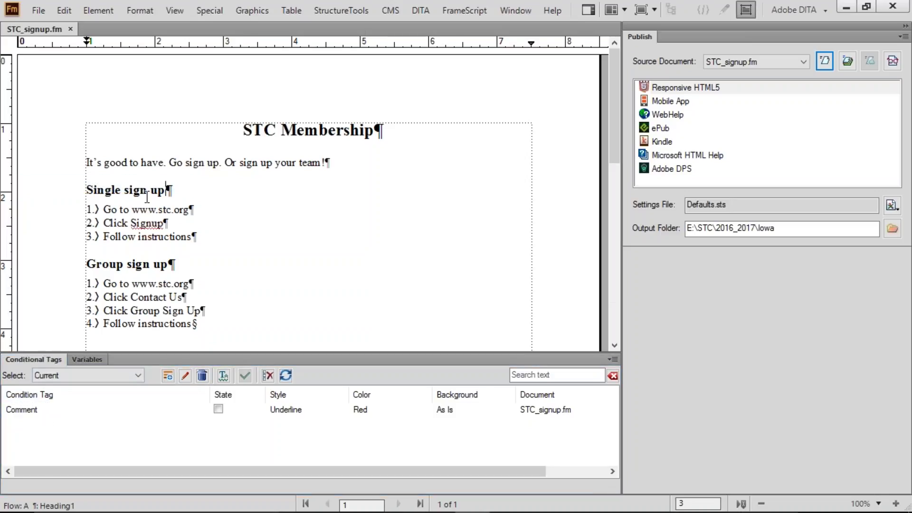
With the "Single sign up" heading and its steps selected, create a condition tag SingleSignup with Double Underline style, Yellow color and Forest Green background
{"action": "left_click_drag", "start_coordinate": [106, 190], "coordinate": [211, 237]}
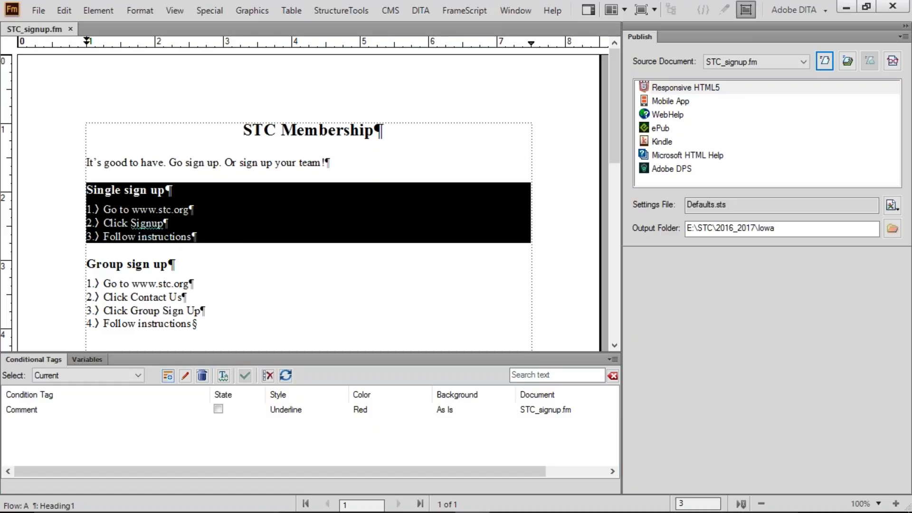
{"action": "left_click", "coordinate": [168, 375]}
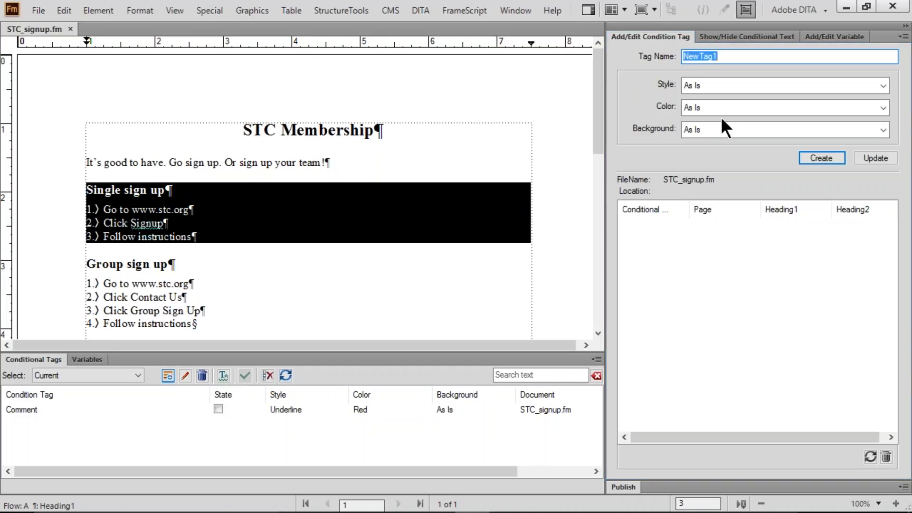
{"action": "type", "text": "SingleSign"}
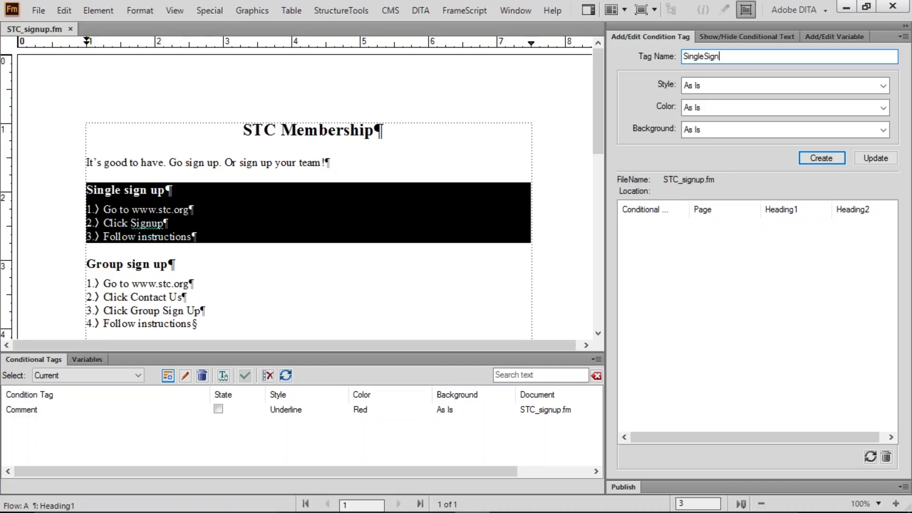
{"action": "type", "text": "up"}
{"action": "left_click", "coordinate": [837, 83]}
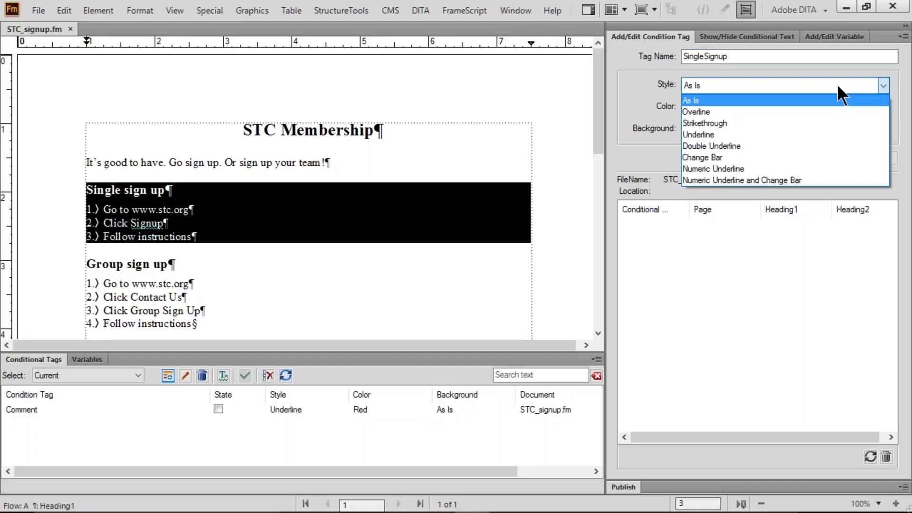
{"action": "left_click", "coordinate": [737, 143]}
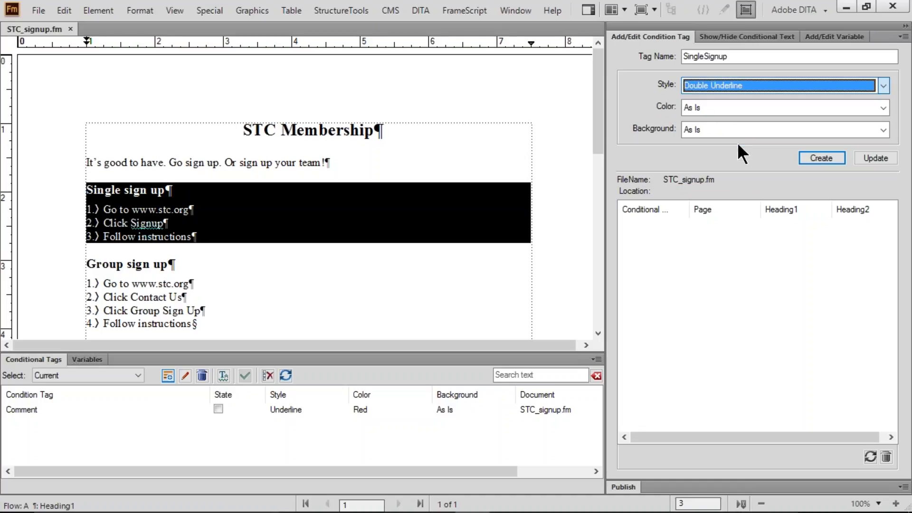
{"action": "left_click", "coordinate": [736, 110]}
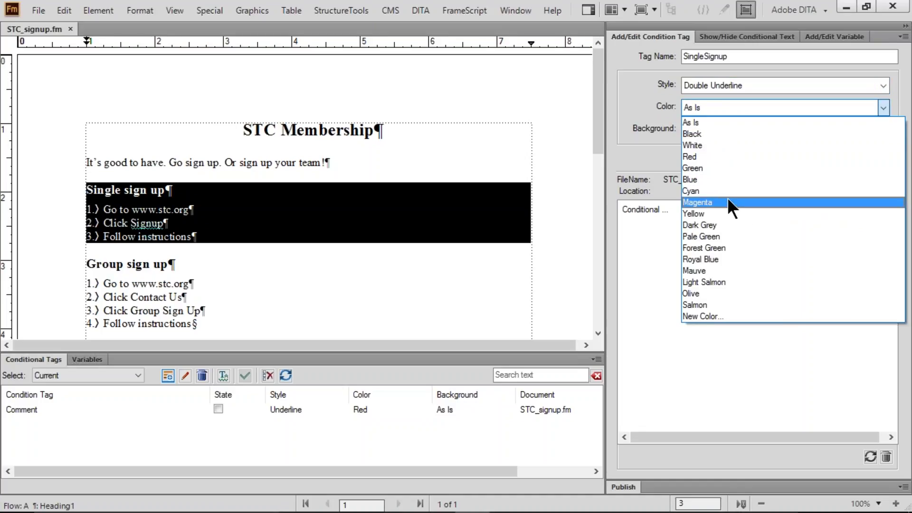
{"action": "left_click", "coordinate": [722, 214]}
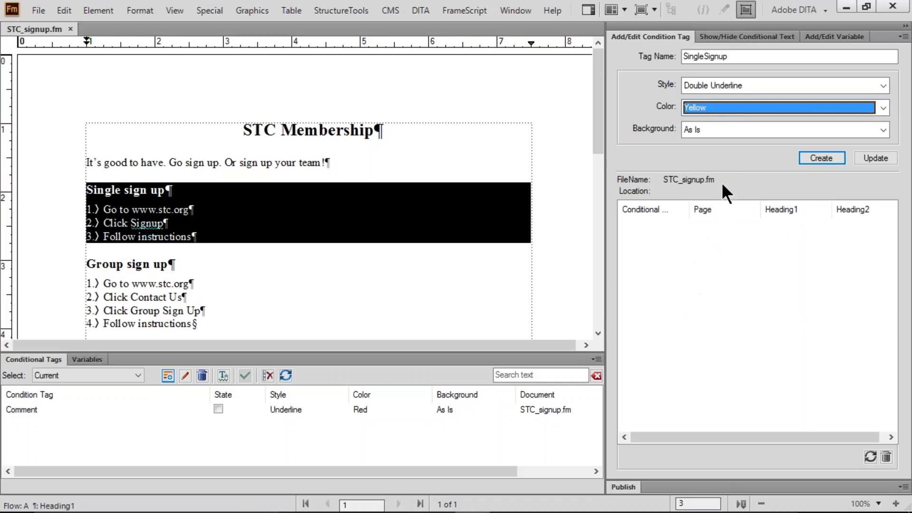
{"action": "left_click", "coordinate": [720, 131]}
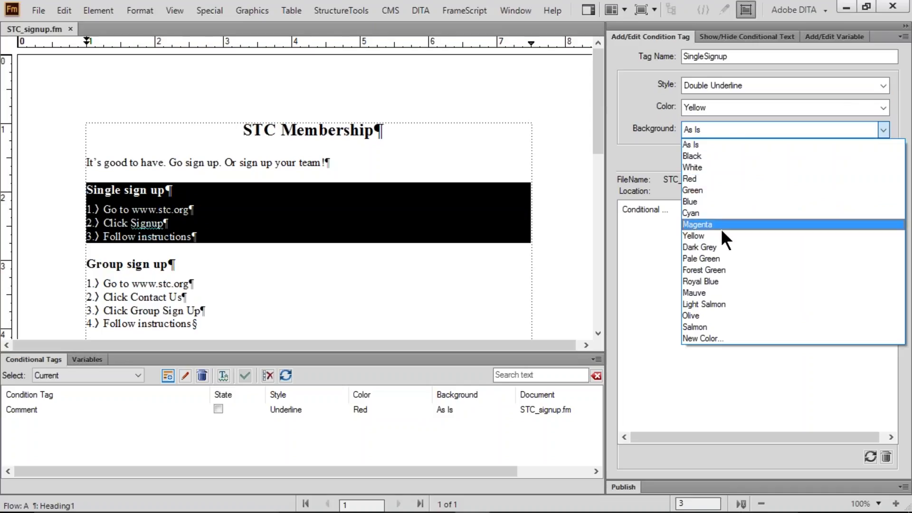
{"action": "left_click", "coordinate": [720, 270]}
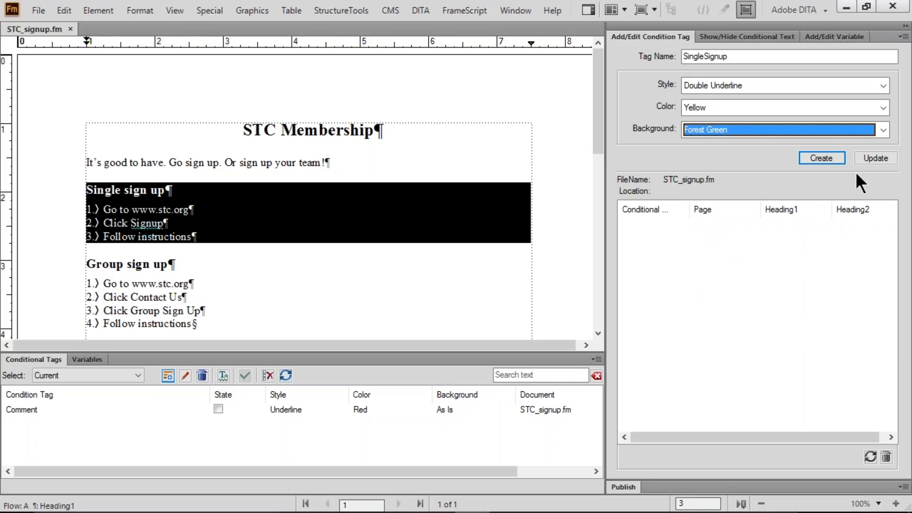
{"action": "left_click", "coordinate": [815, 158]}
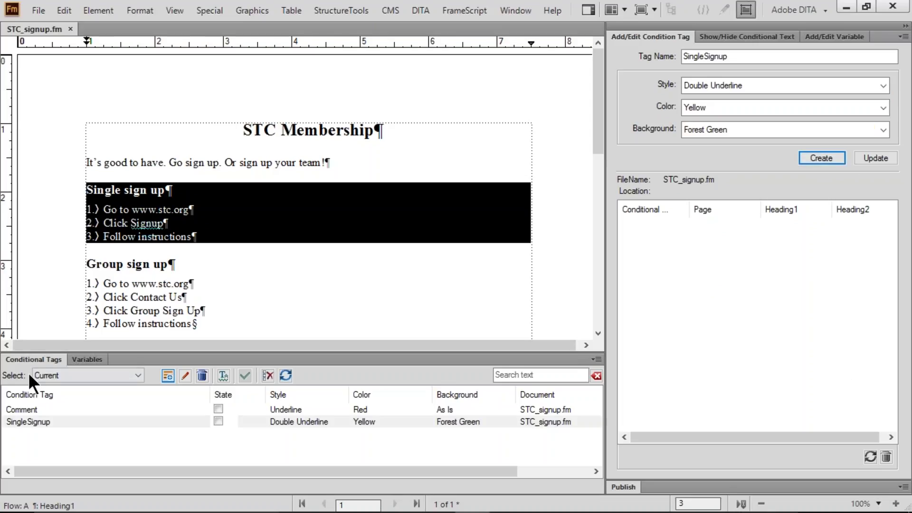
Apply the SingleSignup condition to the selected "Single sign up" heading and its three numbered steps
{"action": "left_click", "coordinate": [219, 421]}
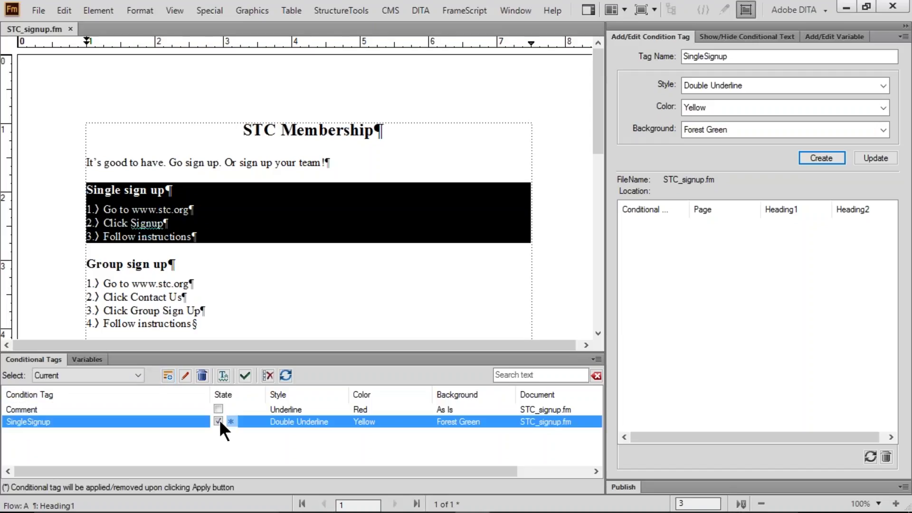
{"action": "left_click", "coordinate": [245, 376]}
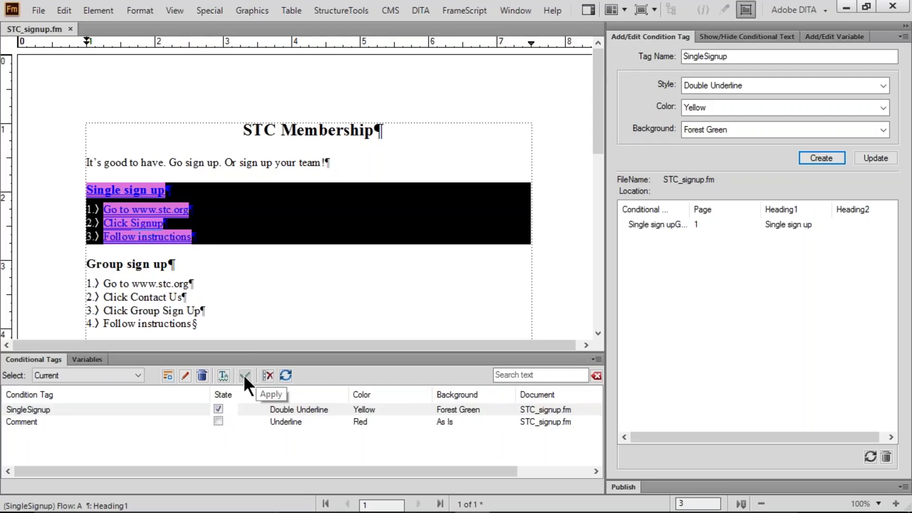
{"action": "left_click", "coordinate": [300, 246]}
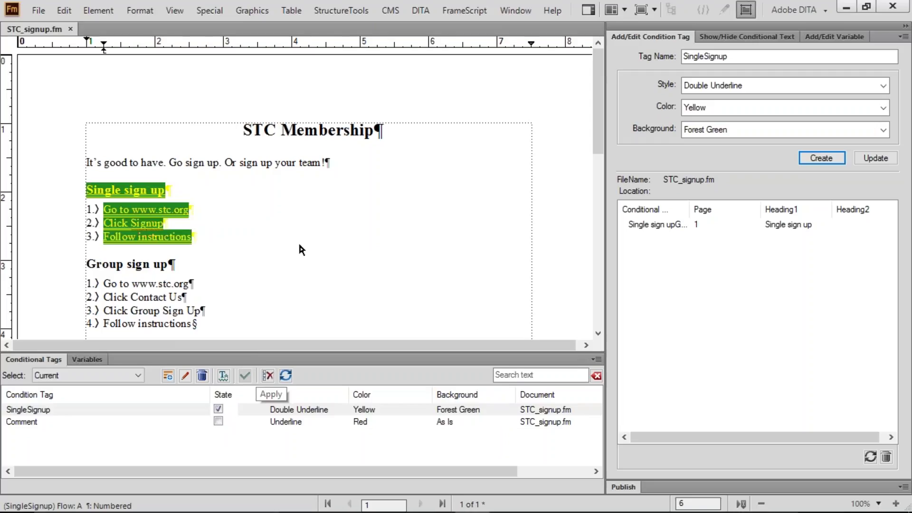
With the "Group sign up" heading and its steps selected, create a condition tag GroupSignup with Strikethrough style, Blue color and As Is background
{"action": "triple_click", "coordinate": [118, 266]}
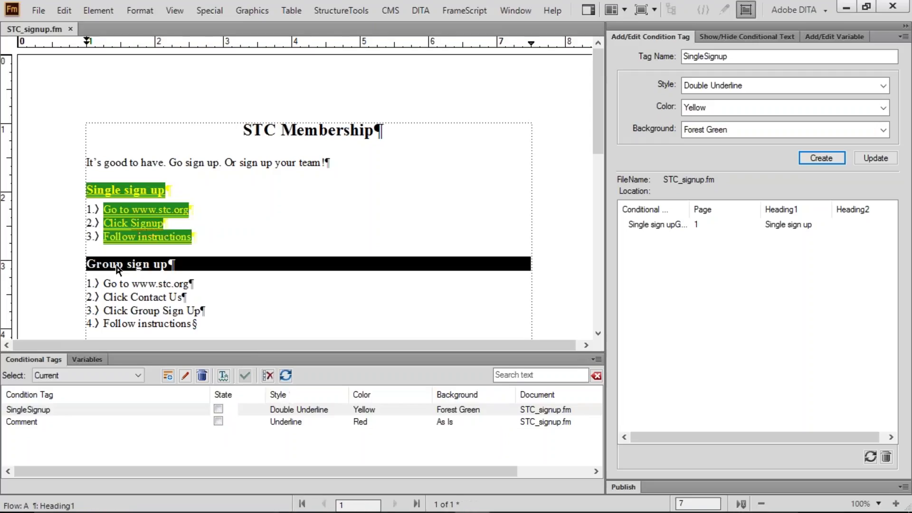
{"action": "left_click_drag", "start_coordinate": [119, 269], "coordinate": [255, 322]}
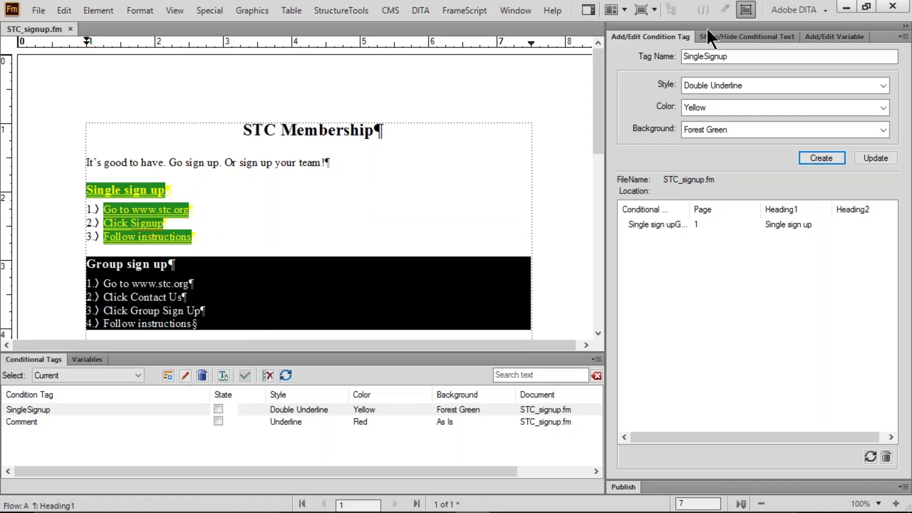
{"action": "left_click_drag", "start_coordinate": [730, 56], "coordinate": [677, 52]}
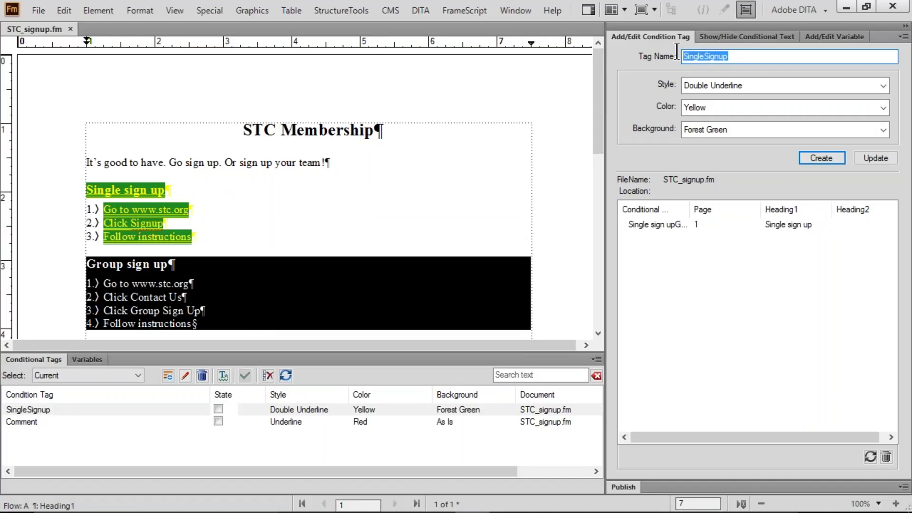
{"action": "type", "text": "GroupSignup"}
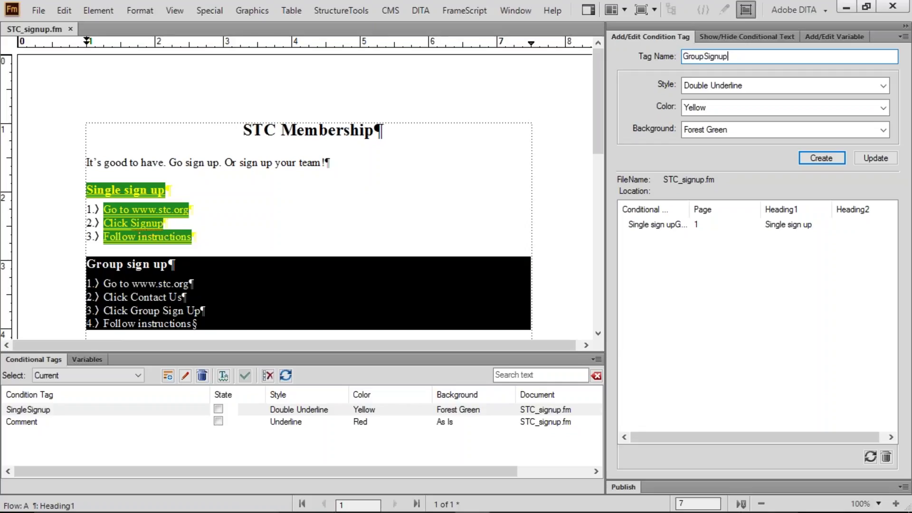
{"action": "left_click", "coordinate": [840, 84]}
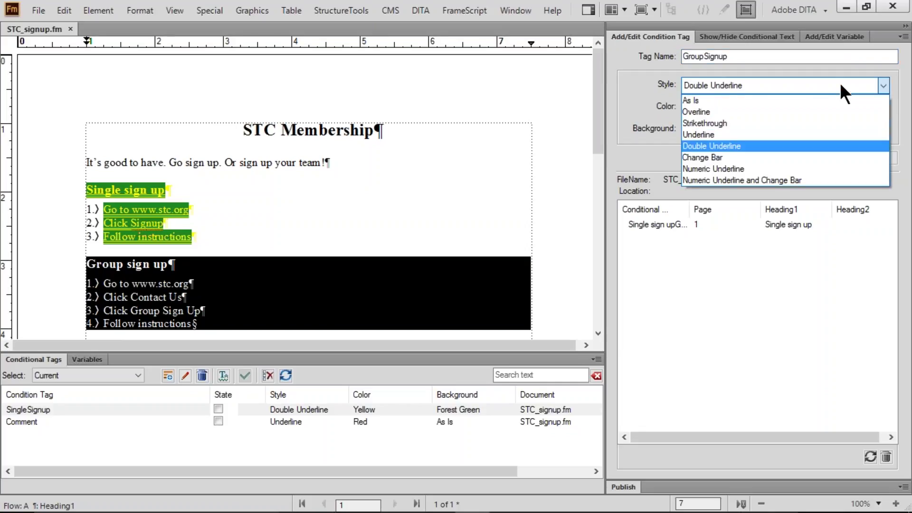
{"action": "left_click", "coordinate": [737, 124]}
{"action": "left_click", "coordinate": [780, 106]}
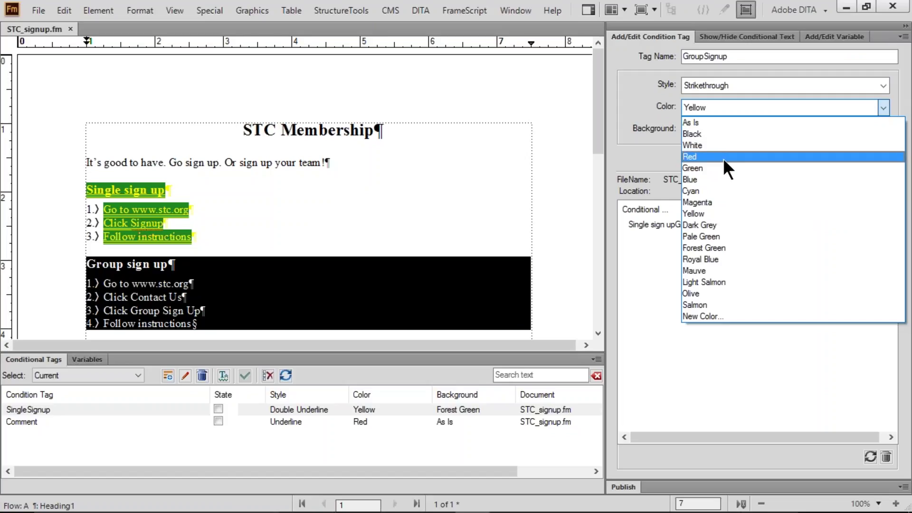
{"action": "left_click", "coordinate": [723, 178]}
{"action": "left_click", "coordinate": [714, 127]}
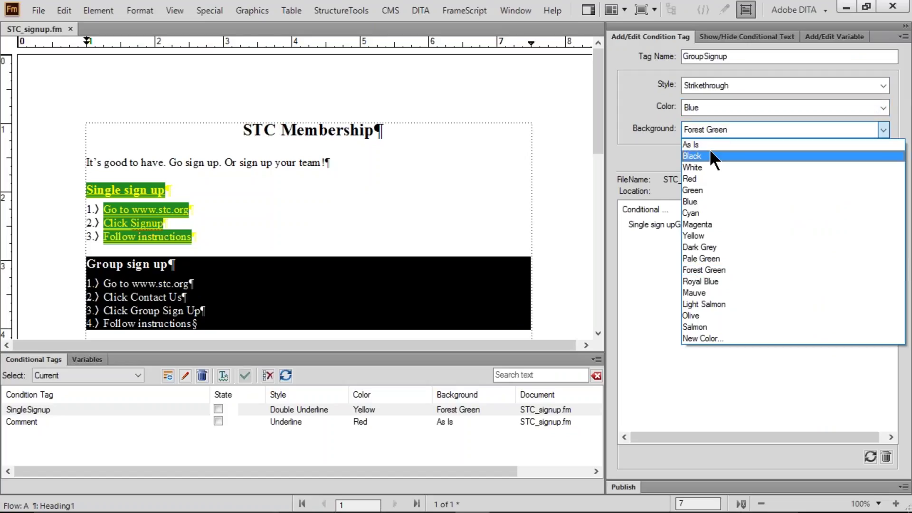
{"action": "left_click", "coordinate": [709, 145]}
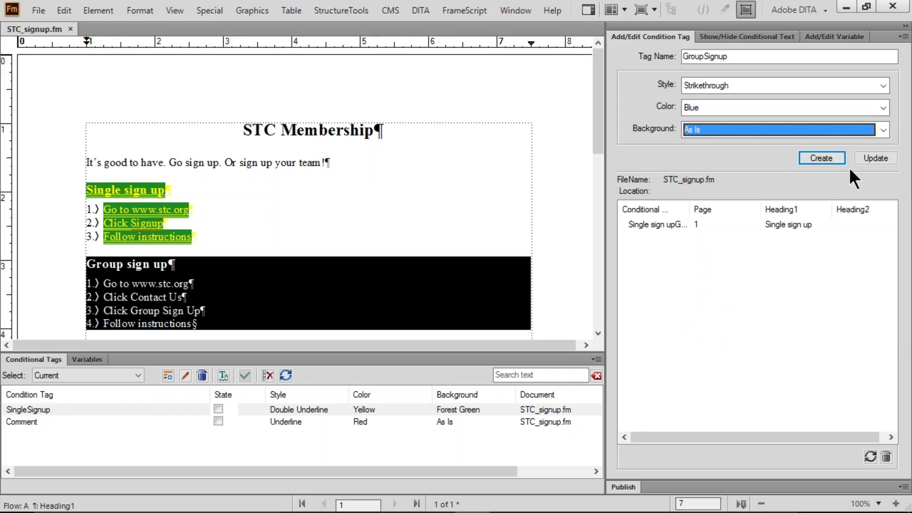
{"action": "left_click", "coordinate": [826, 158]}
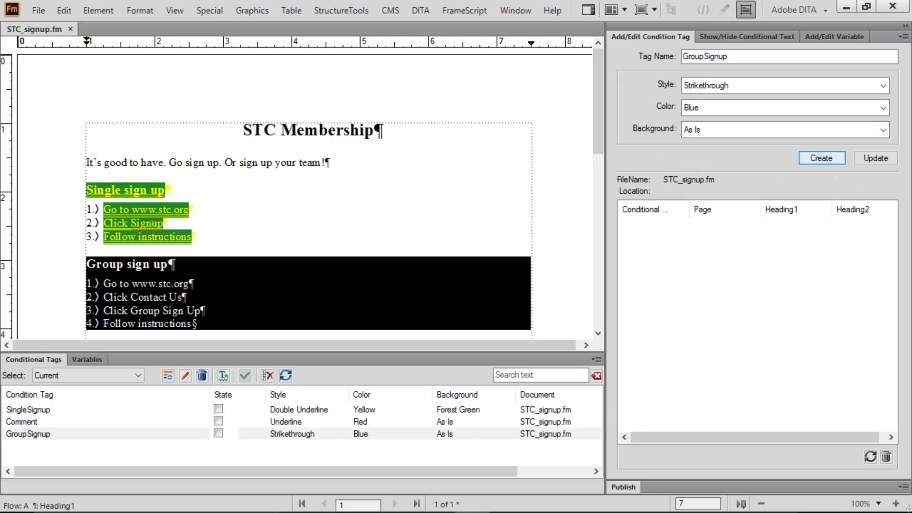
Apply the GroupSignup condition to the selected "Group sign up" heading and its four numbered steps
{"action": "left_click", "coordinate": [218, 433]}
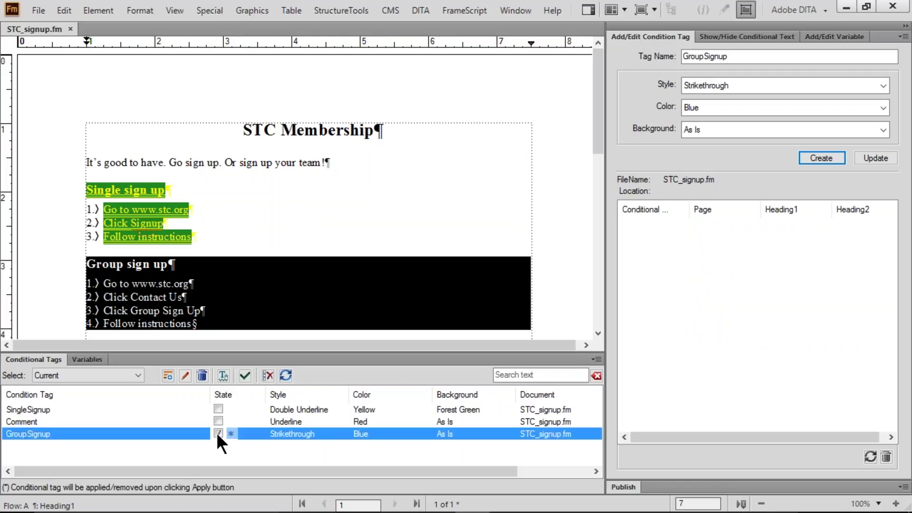
{"action": "left_click", "coordinate": [244, 376]}
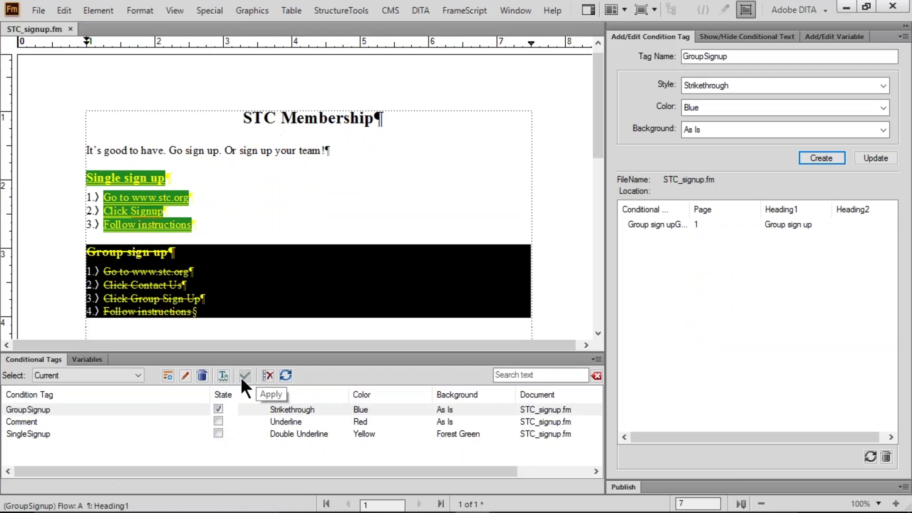
{"action": "left_click", "coordinate": [302, 298]}
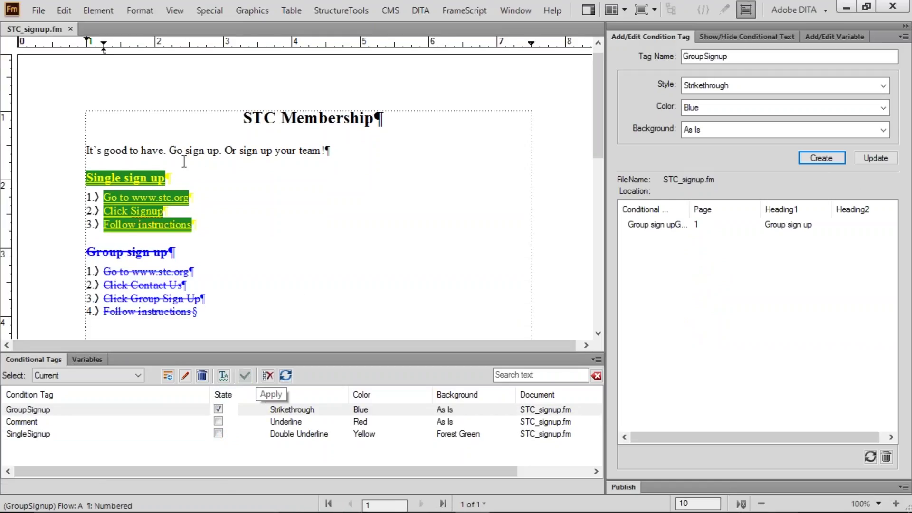
Apply the SingleSignup condition to the sentence "Go sign up." in the introductory paragraph
{"action": "left_click_drag", "start_coordinate": [170, 151], "coordinate": [221, 151]}
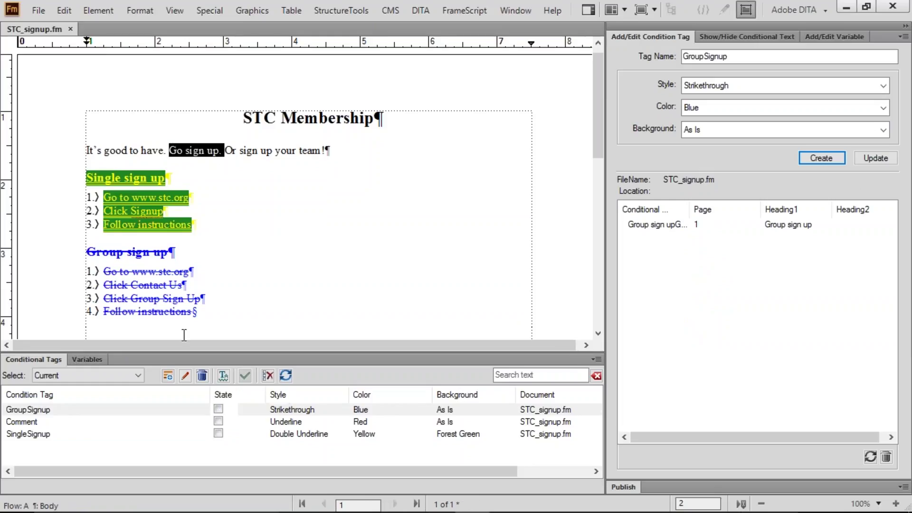
{"action": "left_click", "coordinate": [218, 434]}
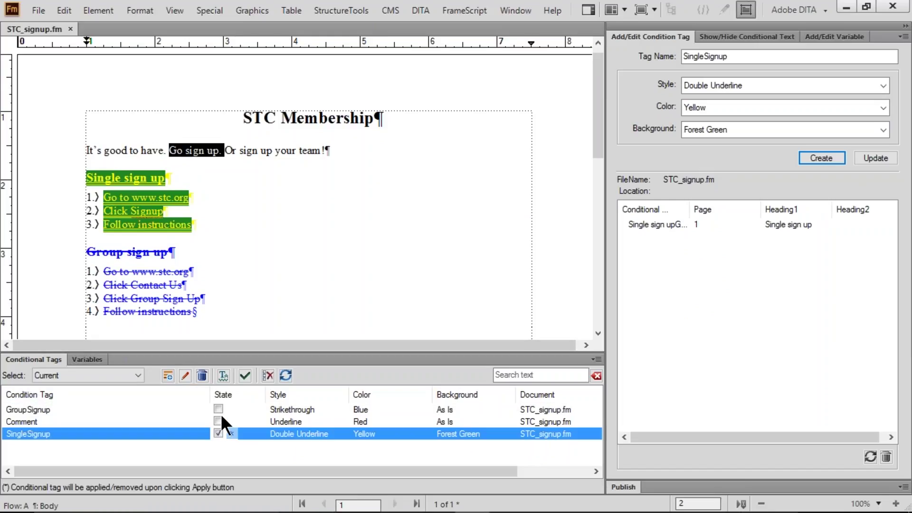
{"action": "left_click", "coordinate": [244, 376]}
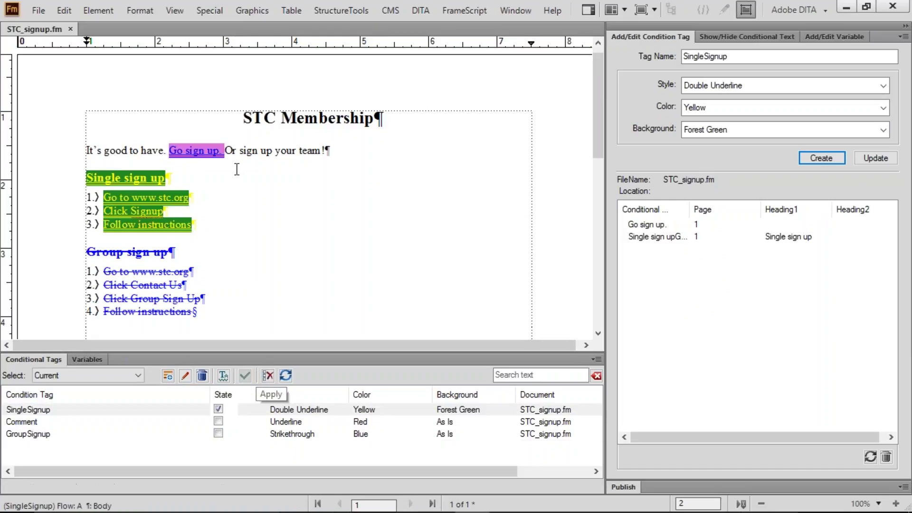
Reword the last sentence of the introductory paragraph to "Sign up your team!"
{"action": "double_click", "coordinate": [234, 153]}
{"action": "key", "text": "Delete"}
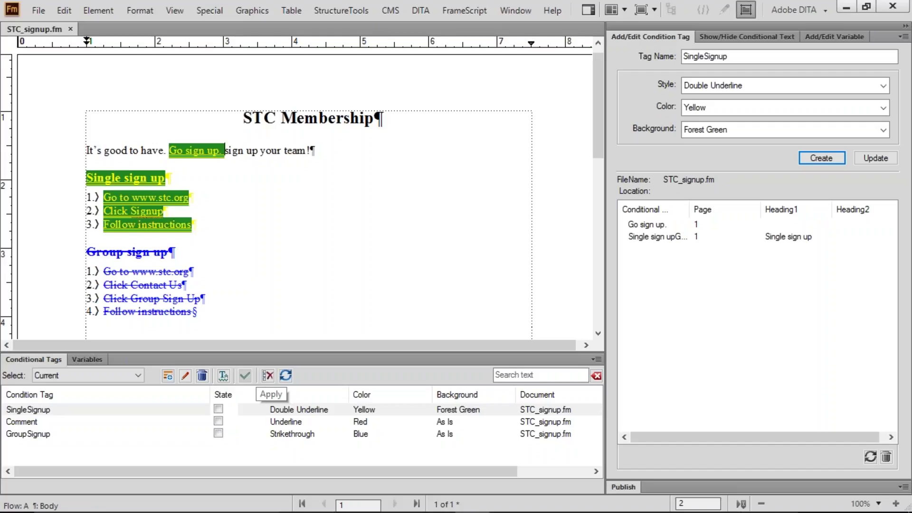
{"action": "key", "text": "Delete"}
{"action": "type", "text": "S"}
Apply the GroupSignup condition to the sentence "Sign up your team!" in the introductory paragraph
{"action": "double_click", "coordinate": [234, 152]}
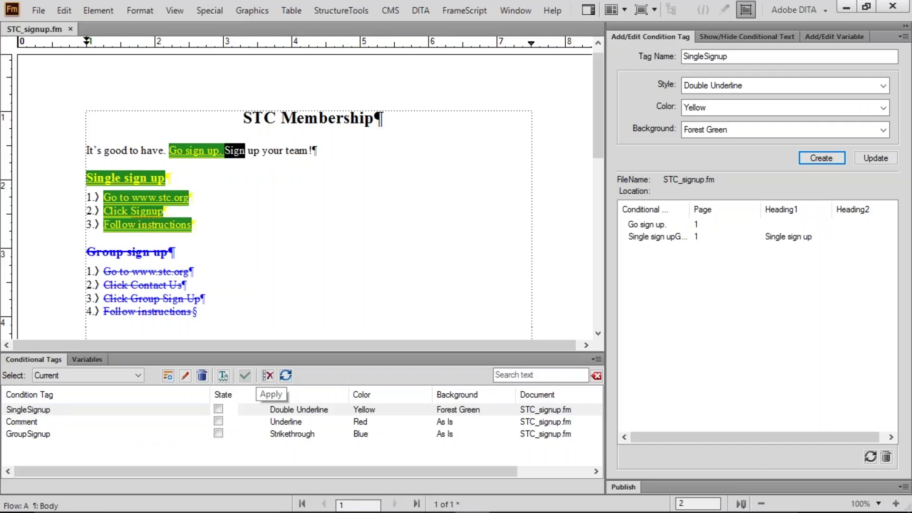
{"action": "left_click_drag", "start_coordinate": [235, 156], "coordinate": [296, 156]}
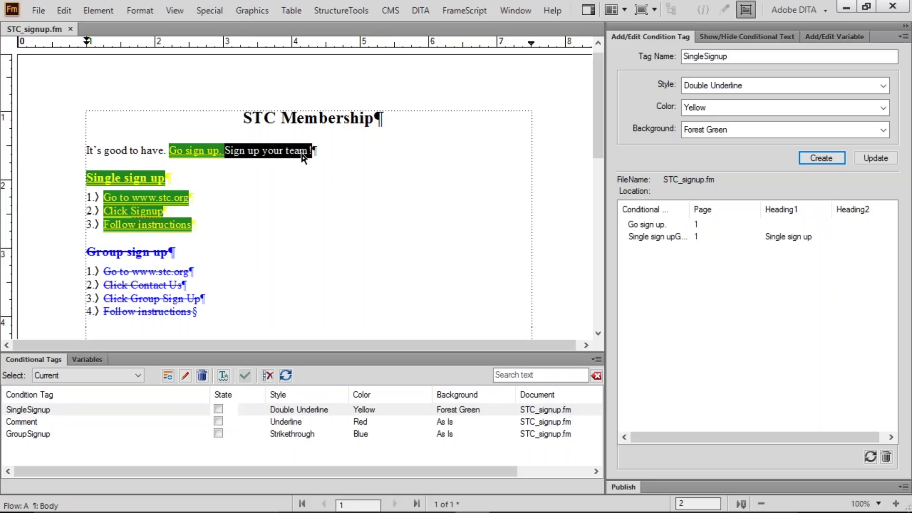
{"action": "left_click", "coordinate": [218, 434]}
{"action": "left_click", "coordinate": [249, 375]}
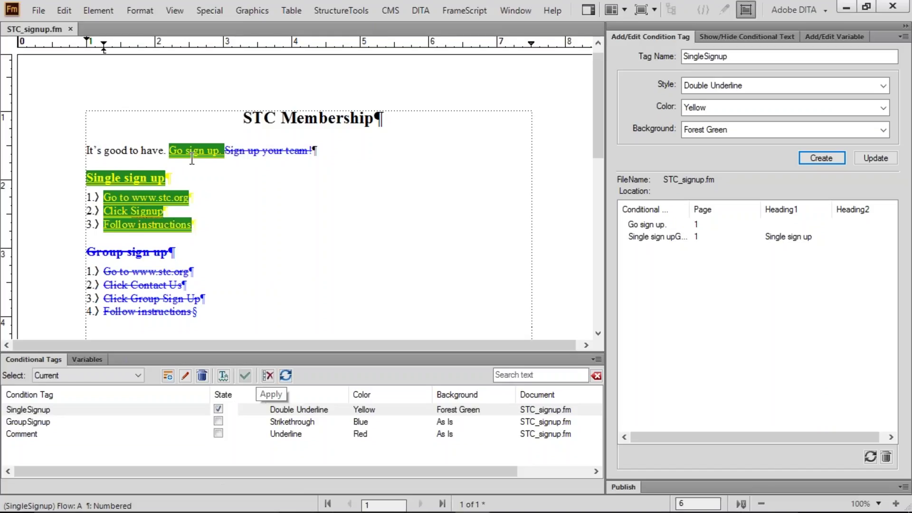
Check the conditions on the single and group sign-up passages, and save the document
{"action": "left_click_drag", "start_coordinate": [105, 178], "coordinate": [129, 212]}
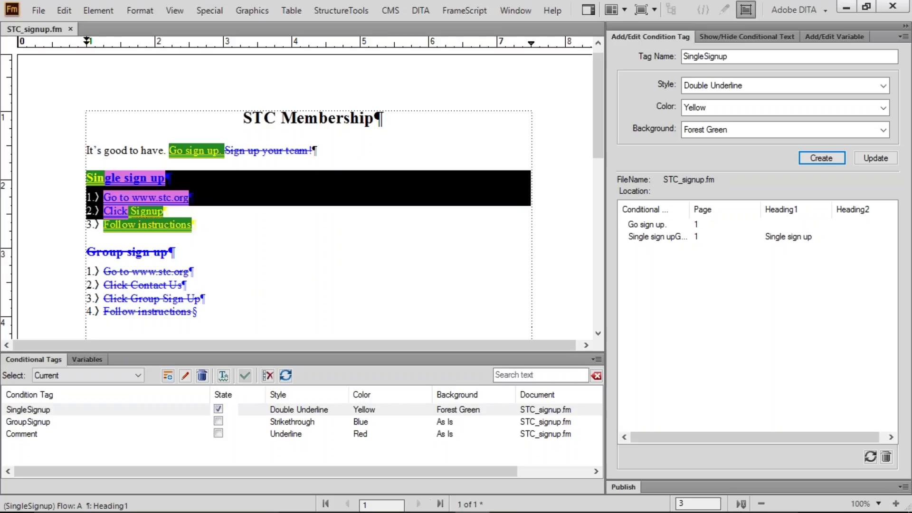
{"action": "left_click", "coordinate": [241, 151]}
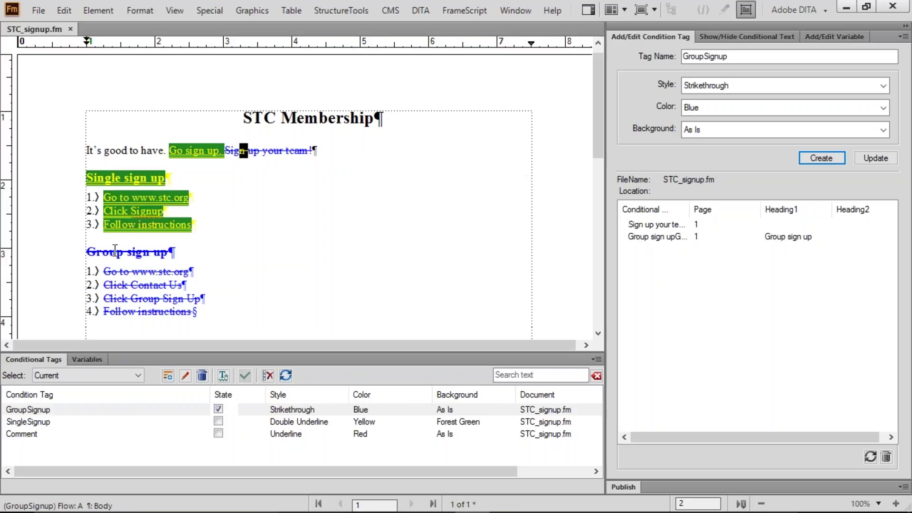
{"action": "left_click_drag", "start_coordinate": [115, 251], "coordinate": [145, 287]}
{"action": "left_click", "coordinate": [146, 286]}
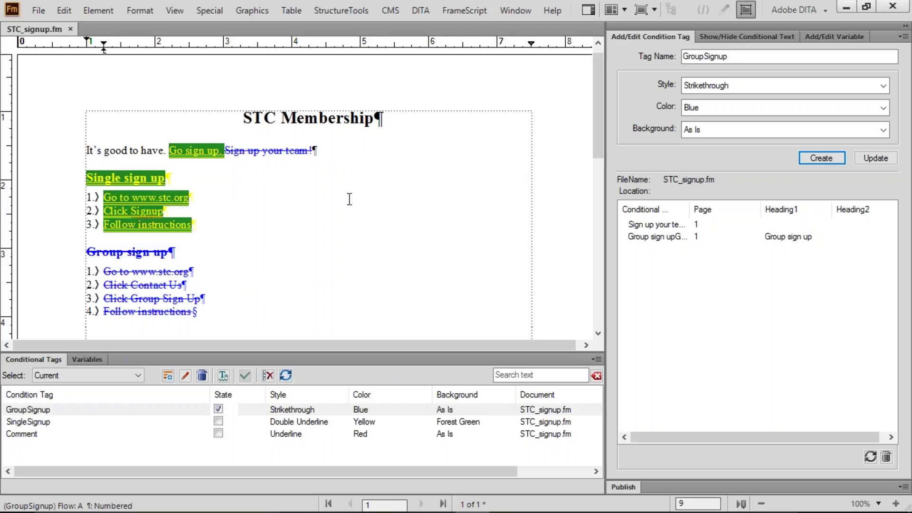
{"action": "left_click", "coordinate": [189, 197]}
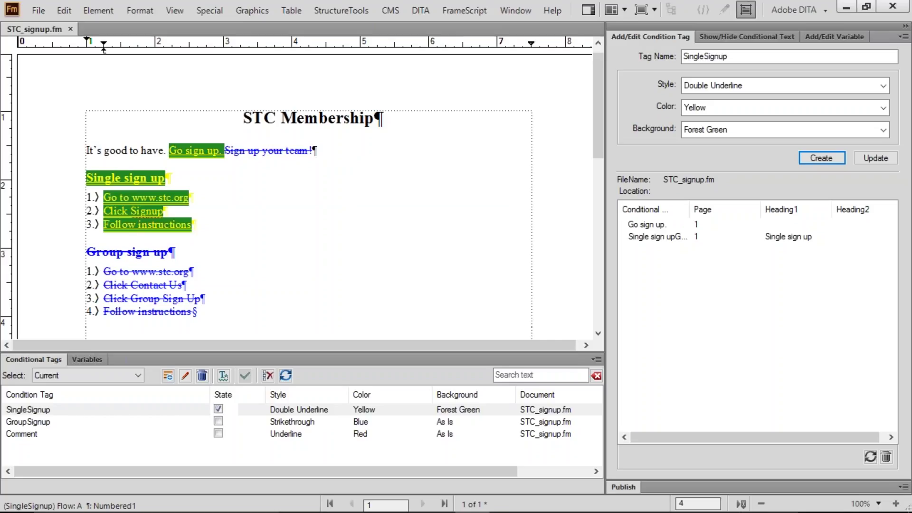
{"action": "key", "text": "ctrl+s"}
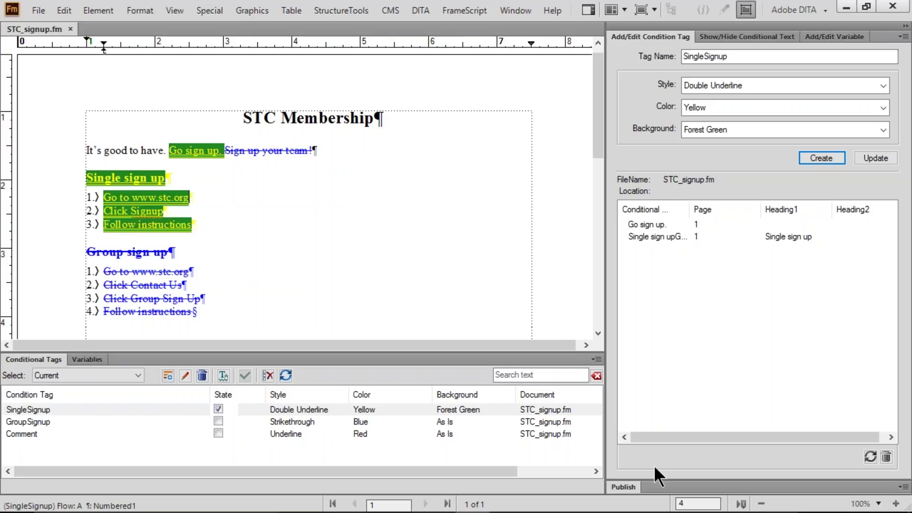
Undock the Publish panel so it floats over the document, then close and reopen it
{"action": "left_click", "coordinate": [624, 485]}
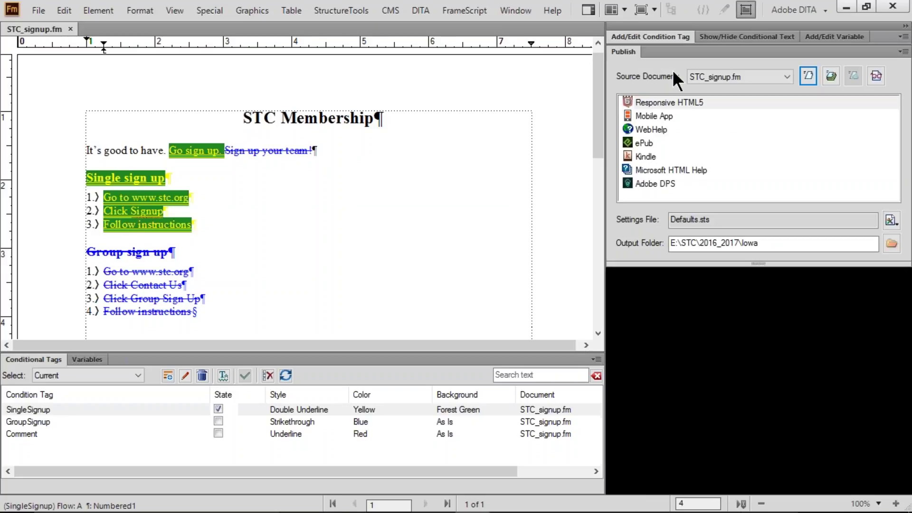
{"action": "left_click_drag", "start_coordinate": [626, 52], "coordinate": [475, 93]}
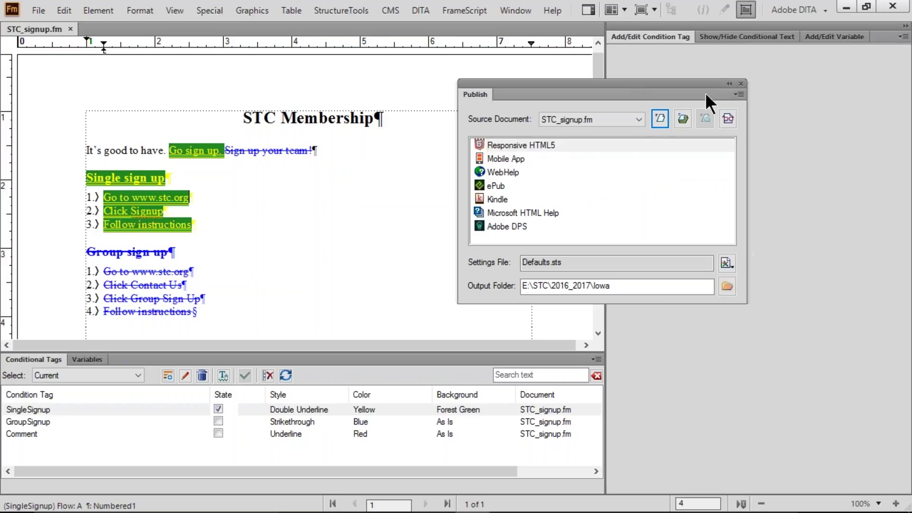
{"action": "left_click", "coordinate": [741, 84]}
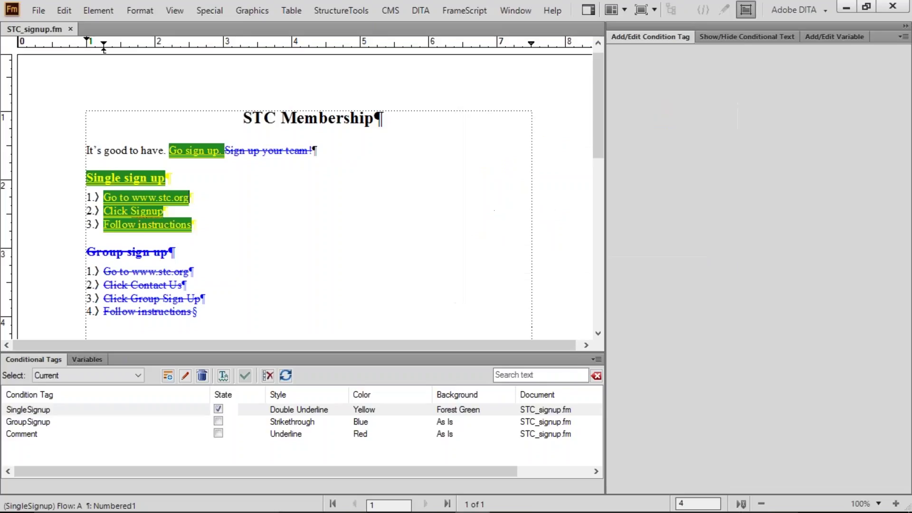
{"action": "left_click", "coordinate": [33, 8]}
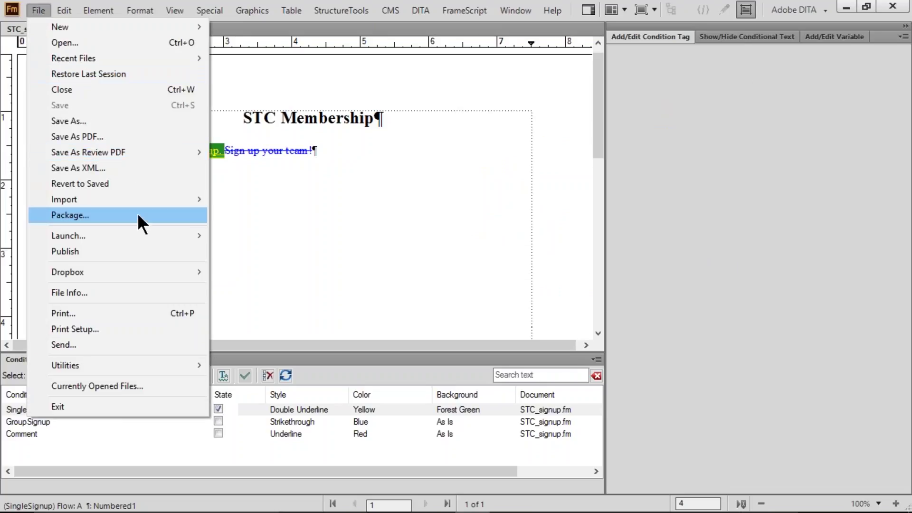
{"action": "left_click", "coordinate": [141, 251]}
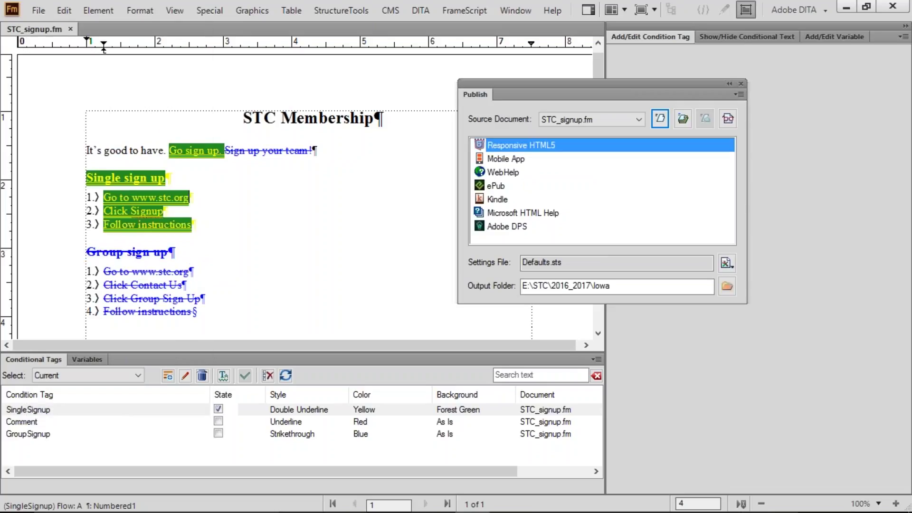
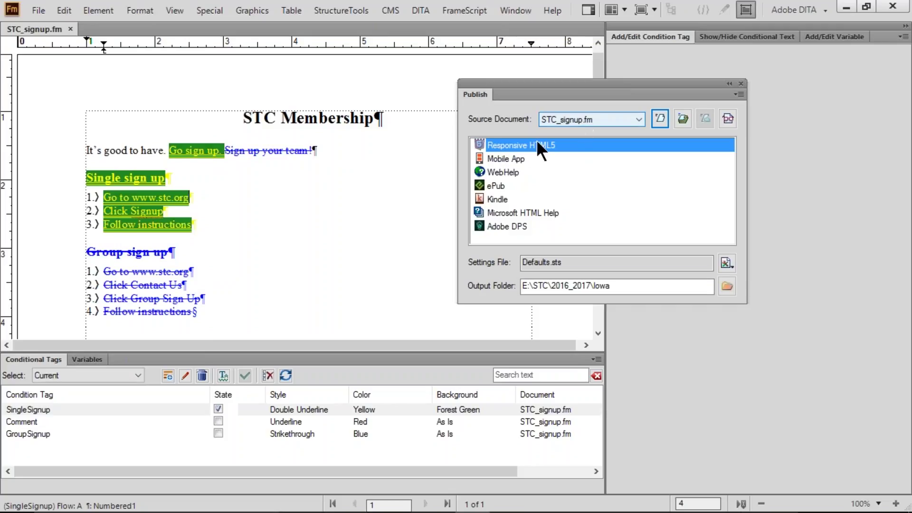
Publish STC_signup.fm as Responsive HTML5 and view the output in the browser
{"action": "double_click", "coordinate": [512, 145]}
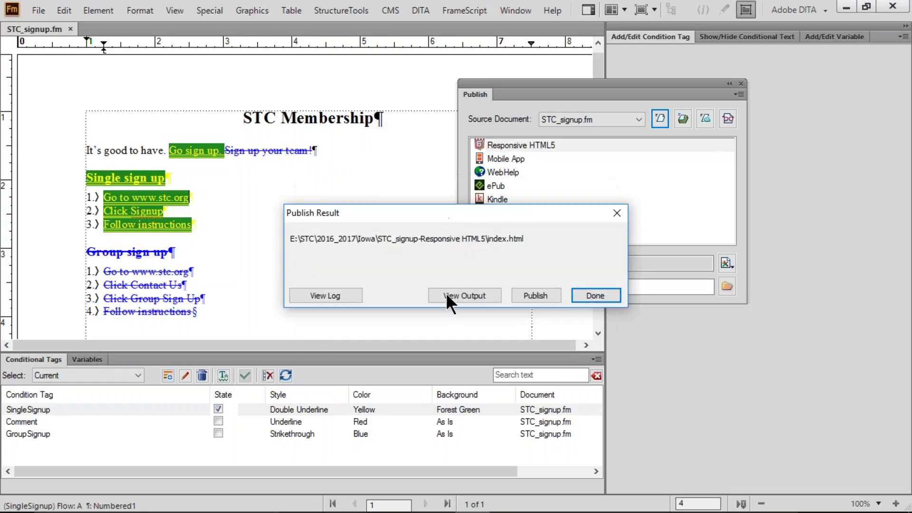
{"action": "left_click", "coordinate": [446, 295]}
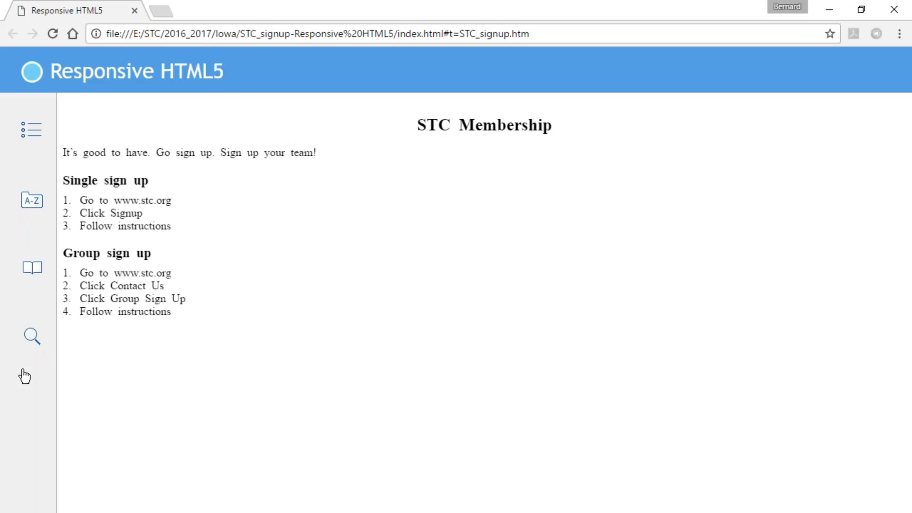
{"action": "left_click", "coordinate": [894, 9]}
{"action": "key", "text": "alt+Tab"}
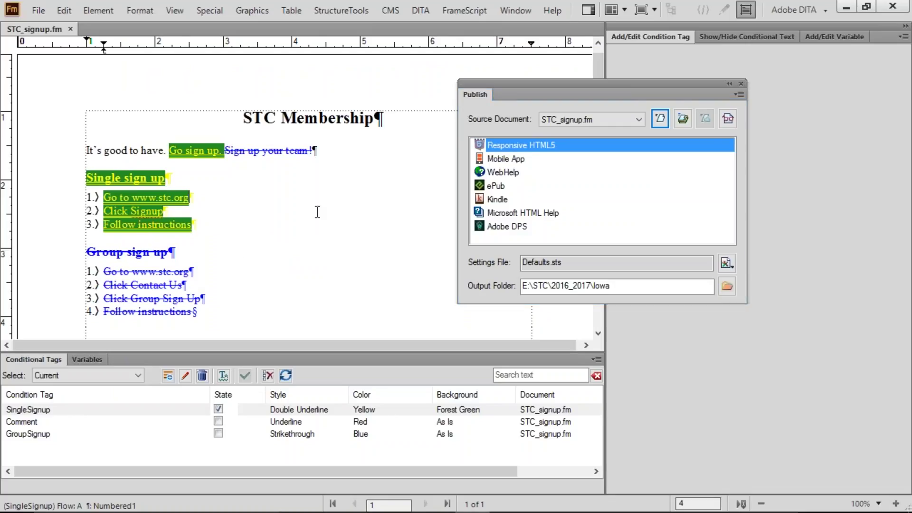
In the Defaults publish settings, set the Responsive HTML5 output title to "Sign up with STC Today!"
{"action": "left_click", "coordinate": [726, 262]}
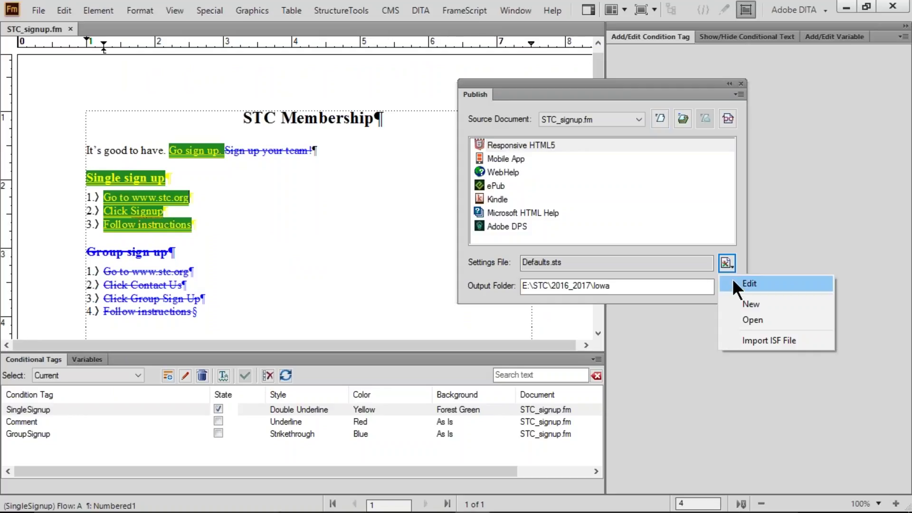
{"action": "left_click", "coordinate": [733, 281]}
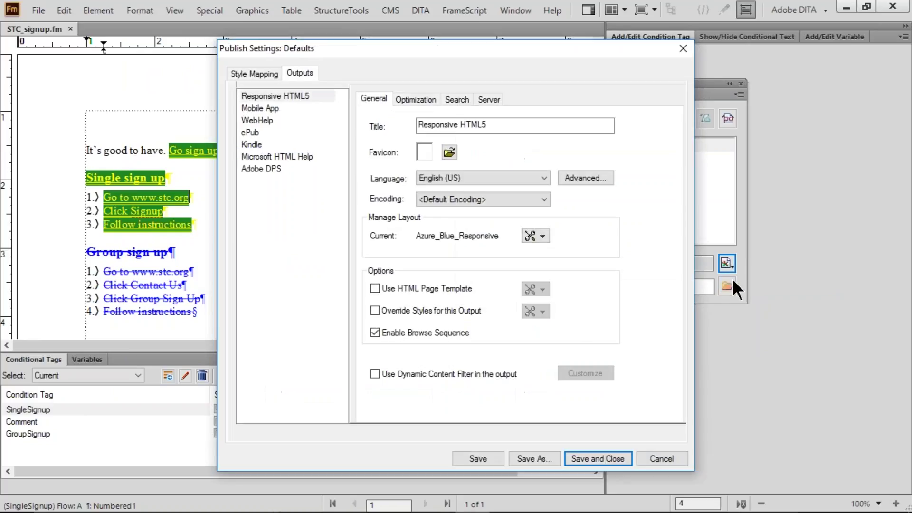
{"action": "left_click_drag", "start_coordinate": [540, 127], "coordinate": [398, 129]}
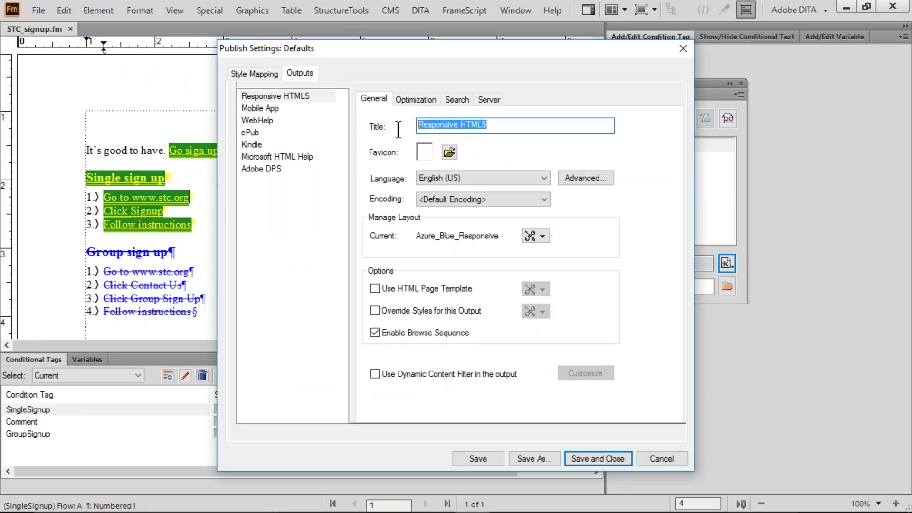
{"action": "type", "text": "Sign"}
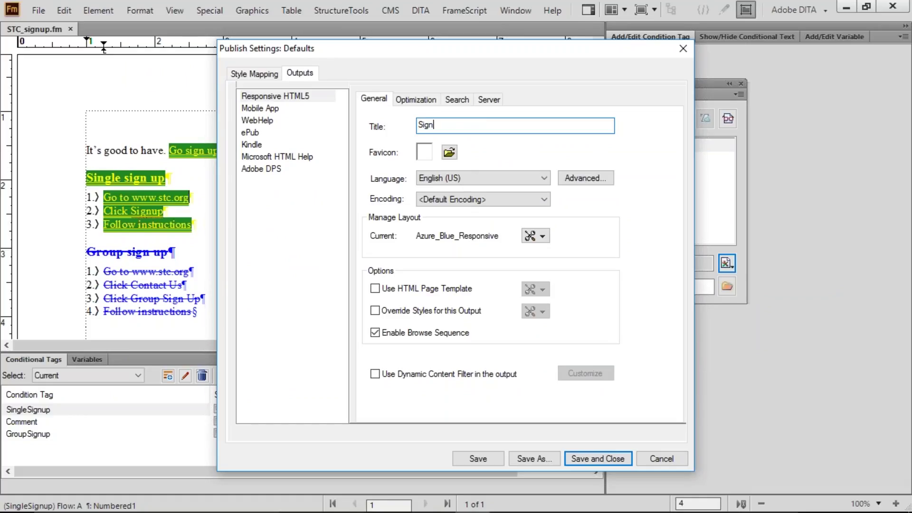
{"action": "type", "text": " up with STC Today!"}
Enable the dynamic content filter for the Responsive HTML5 output and title it "Who do you want to sign up?"
{"action": "left_click", "coordinate": [438, 376]}
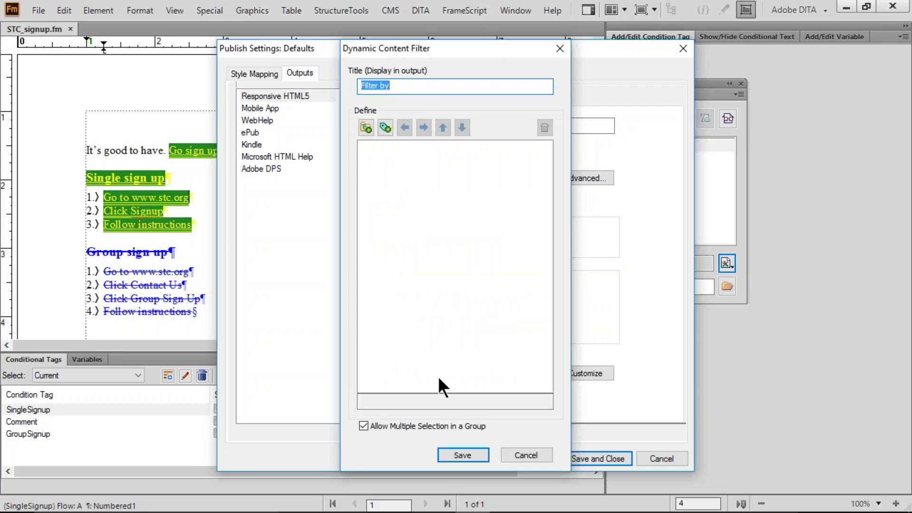
{"action": "type", "text": "Who do you want t"}
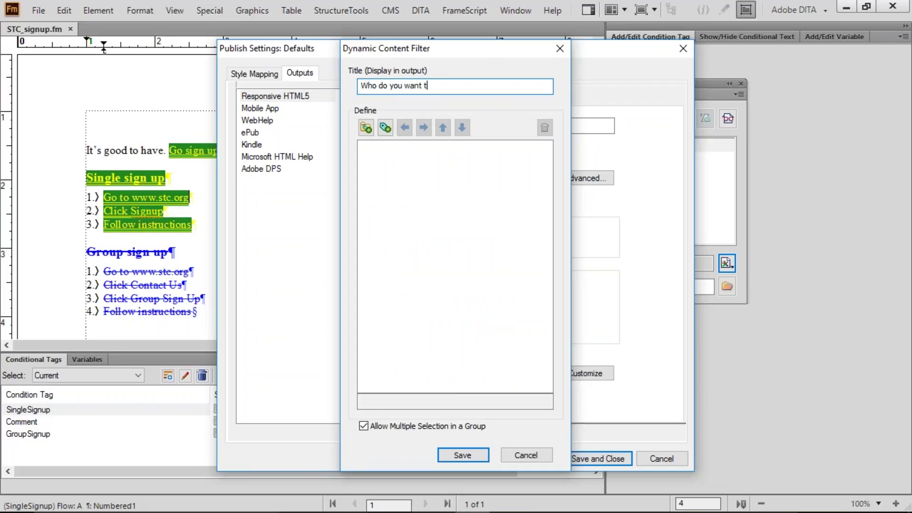
{"action": "type", "text": "o sign up?"}
Add a filter group named "Type of new member" containing the GroupSignup and SingleSignup tags
{"action": "left_click", "coordinate": [366, 128]}
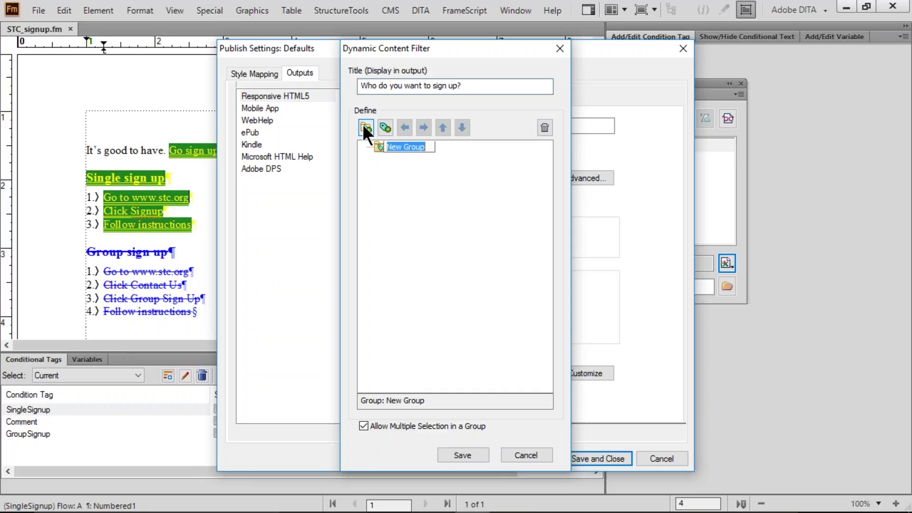
{"action": "type", "text": "Type of new member"}
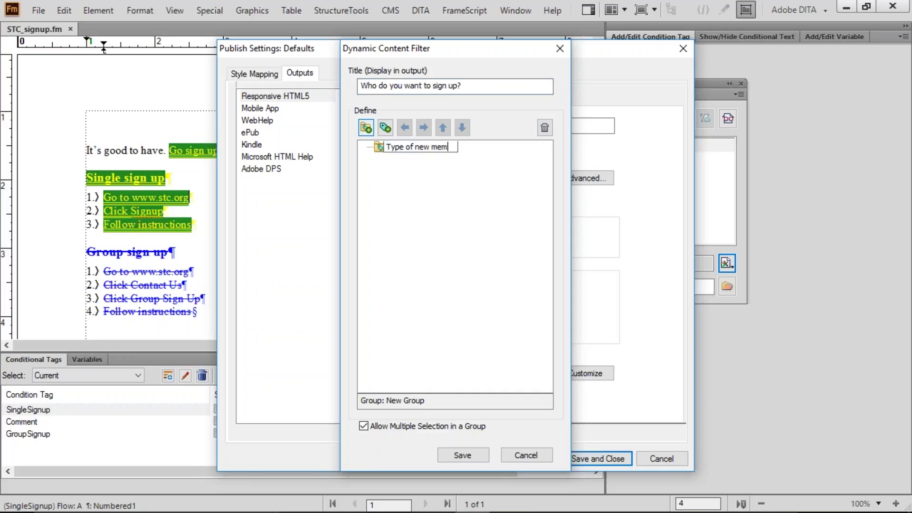
{"action": "left_click", "coordinate": [381, 127]}
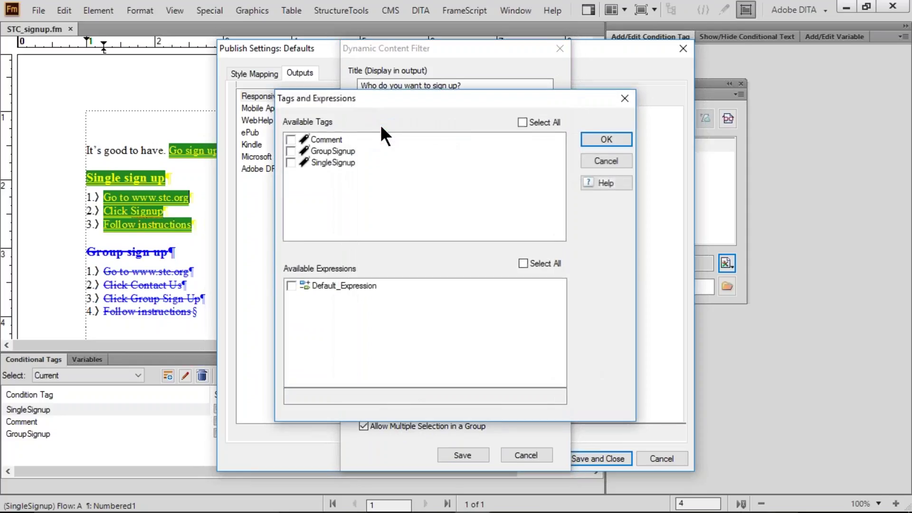
{"action": "left_click", "coordinate": [291, 151]}
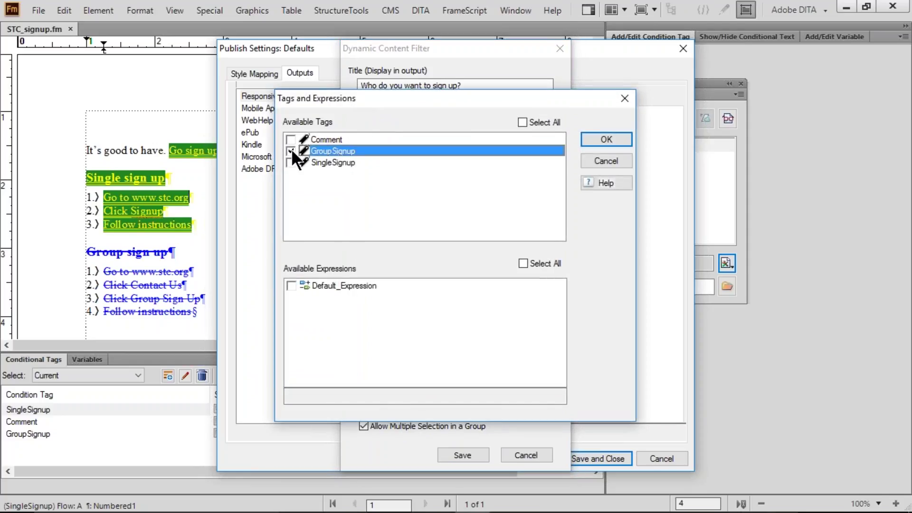
{"action": "left_click", "coordinate": [591, 141]}
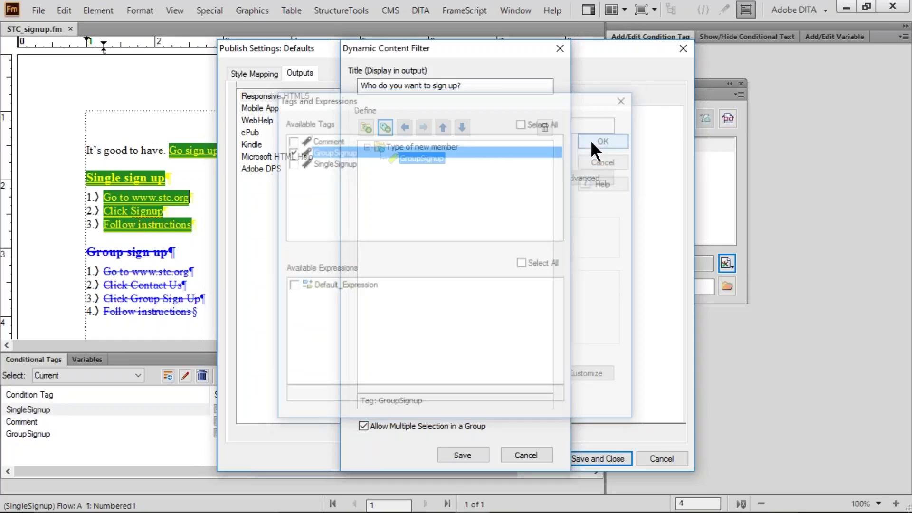
{"action": "left_click", "coordinate": [384, 126]}
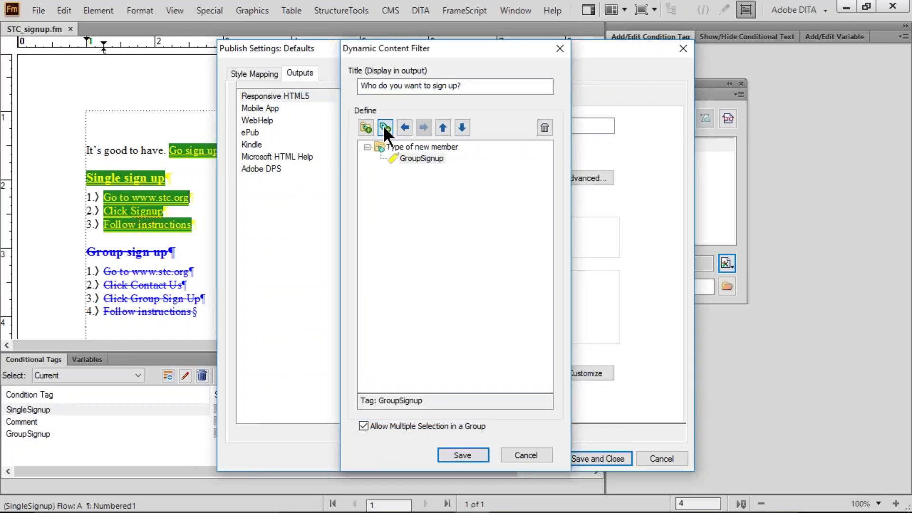
{"action": "left_click", "coordinate": [291, 152]}
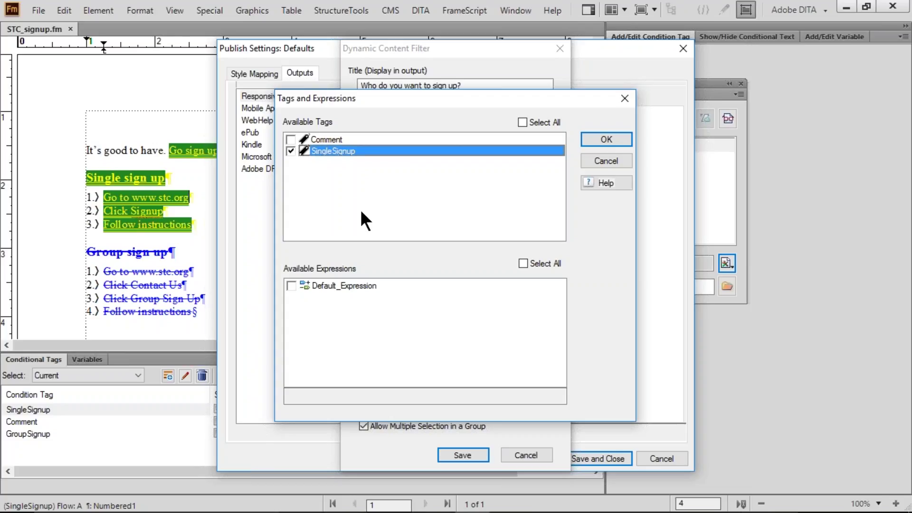
{"action": "left_click", "coordinate": [600, 139]}
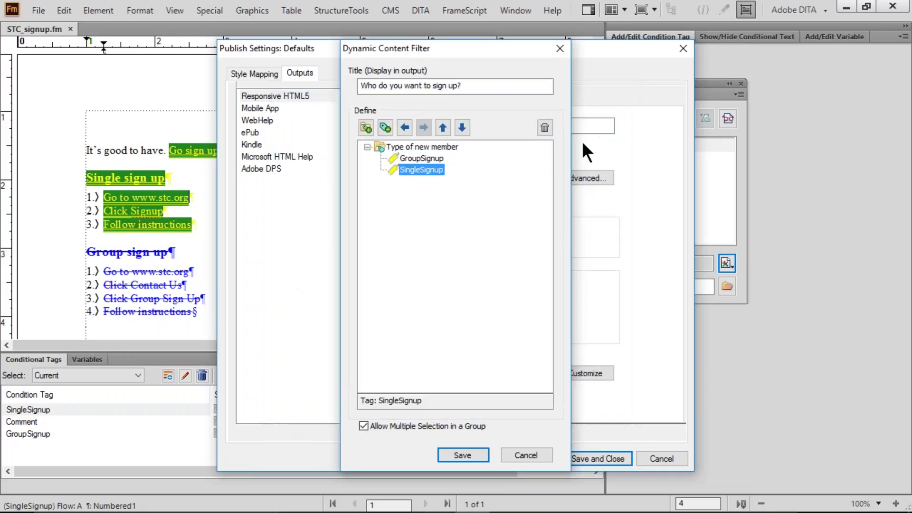
Relabel the GroupSignup filter entry "A group of people" and the SingleSignup entry "Just me", and save the filter
{"action": "left_click", "coordinate": [430, 159]}
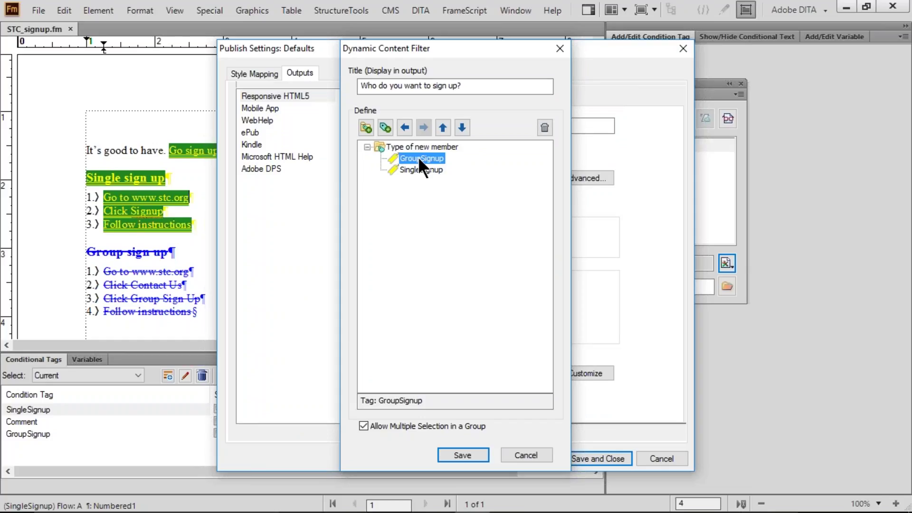
{"action": "left_click", "coordinate": [418, 157]}
{"action": "type", "text": "A group of people"}
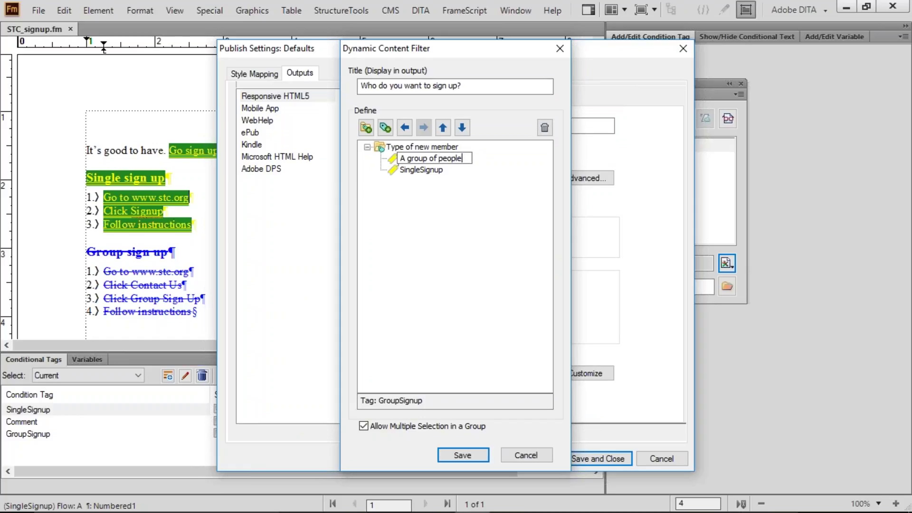
{"action": "left_click", "coordinate": [421, 171]}
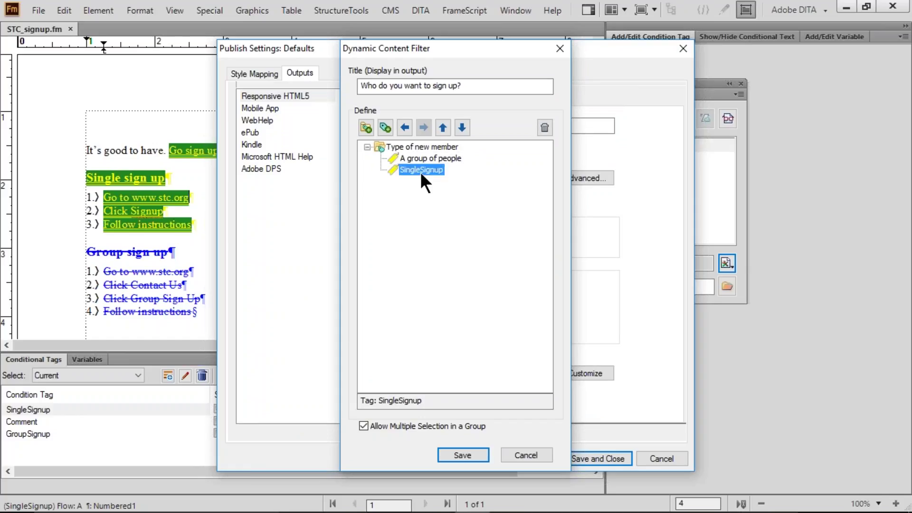
{"action": "left_click", "coordinate": [420, 172]}
{"action": "type", "text": "Just me"}
{"action": "left_click", "coordinate": [472, 450]}
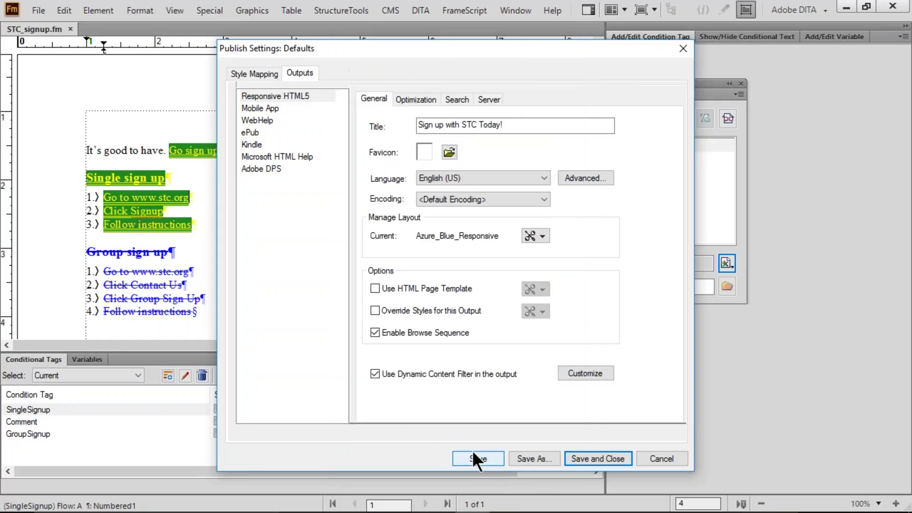
Save the publish settings as a new file named STC_Signup
{"action": "left_click", "coordinate": [531, 457]}
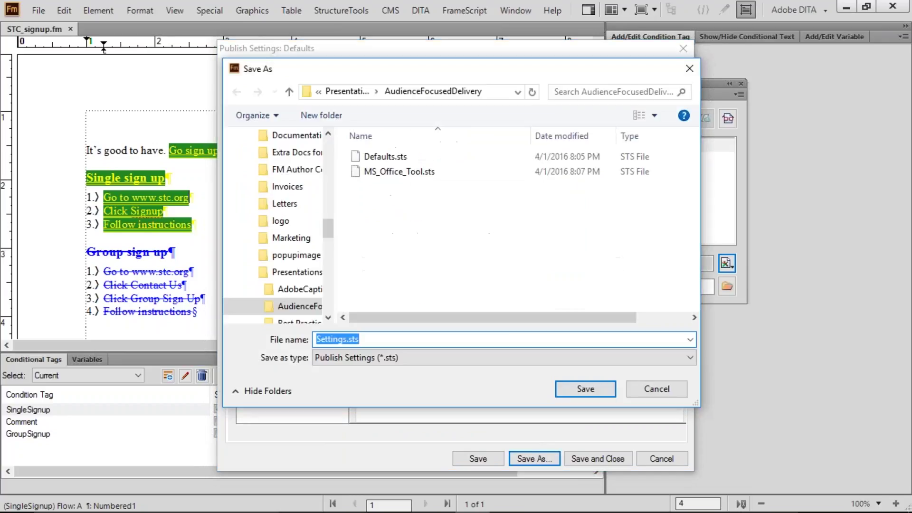
{"action": "type", "text": "STC_Sign"}
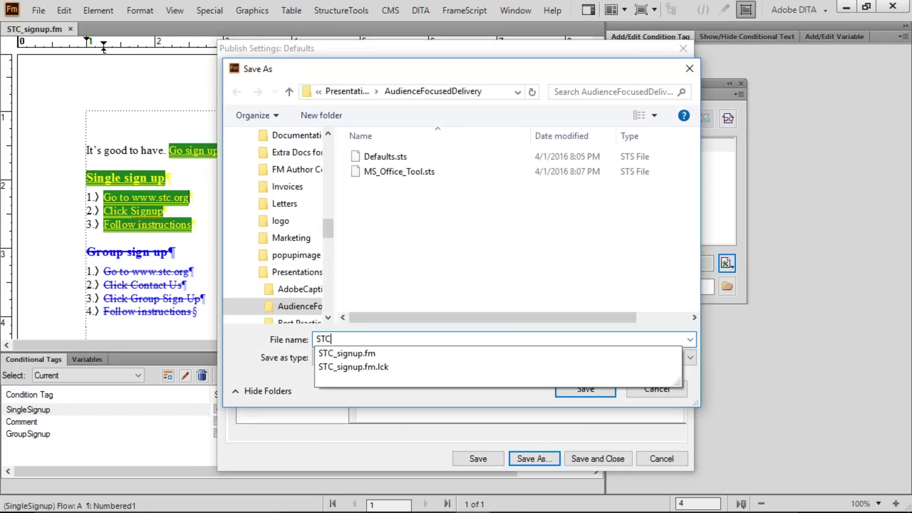
{"action": "type", "text": "up"}
{"action": "key", "text": "Return"}
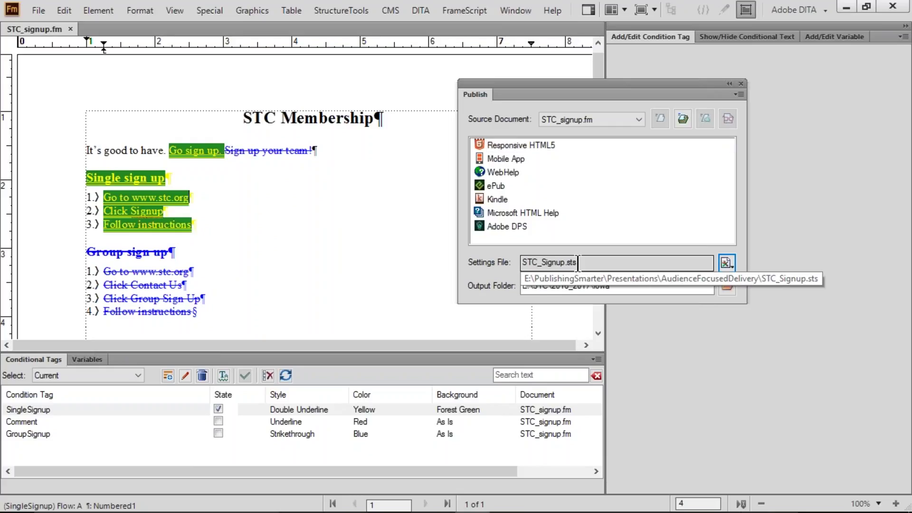
Publish the Responsive HTML5 output, view it in the browser and show its dynamic content filter
{"action": "double_click", "coordinate": [524, 142]}
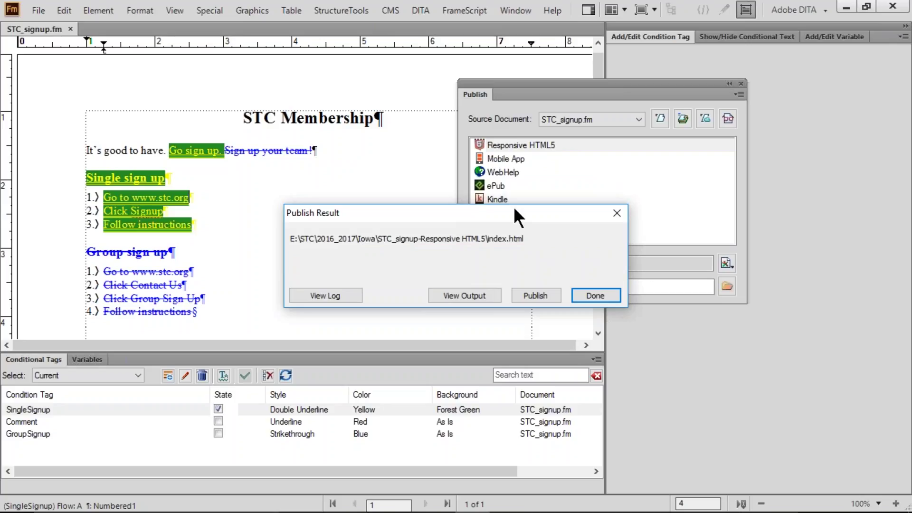
{"action": "left_click", "coordinate": [458, 295]}
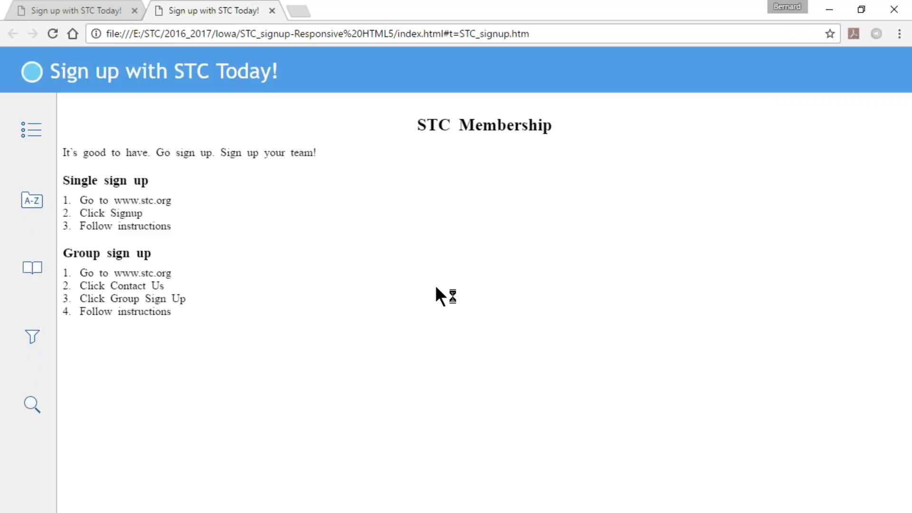
{"action": "left_click", "coordinate": [37, 335]}
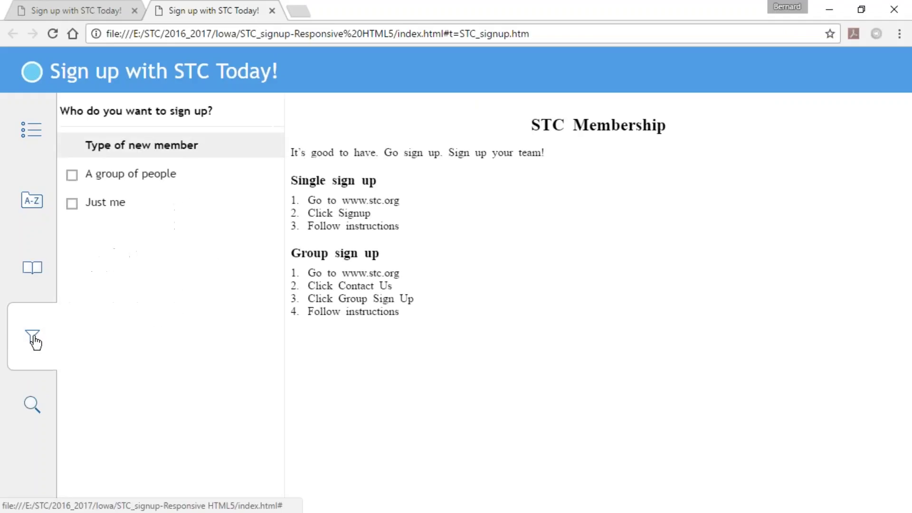
Test the filter with "A group of people" and "Just me" together and separately, clear both and close the output
{"action": "left_click", "coordinate": [71, 174]}
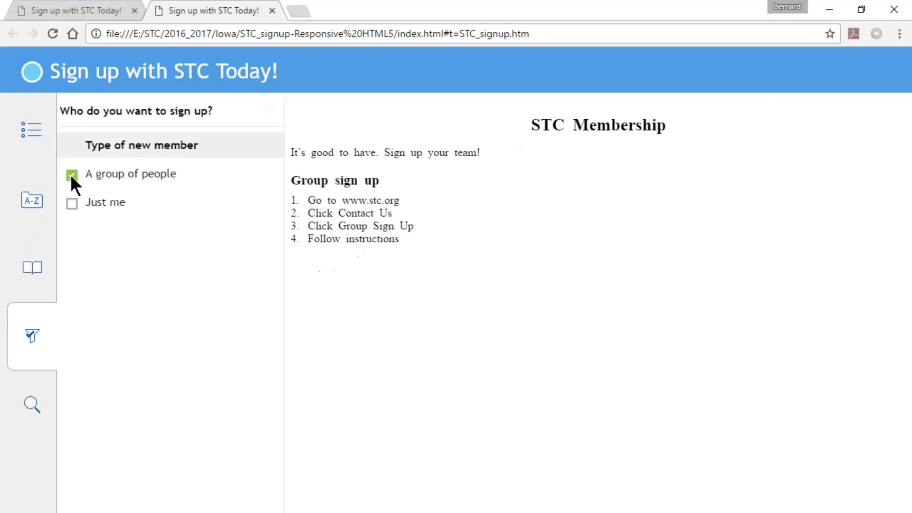
{"action": "left_click", "coordinate": [72, 203]}
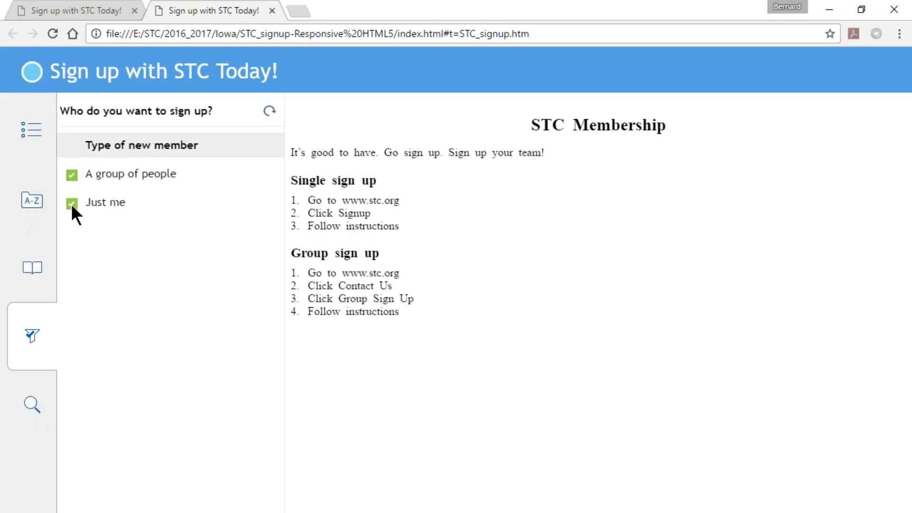
{"action": "left_click", "coordinate": [70, 174]}
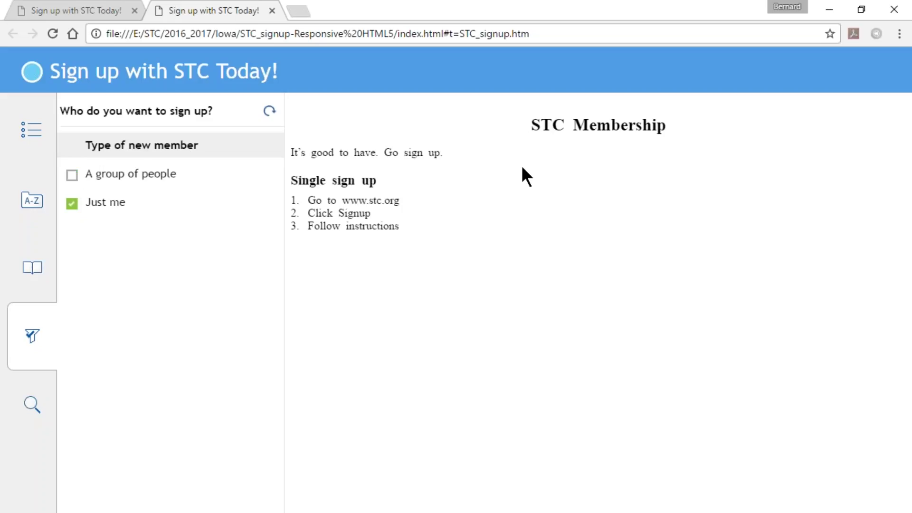
{"action": "left_click", "coordinate": [73, 175]}
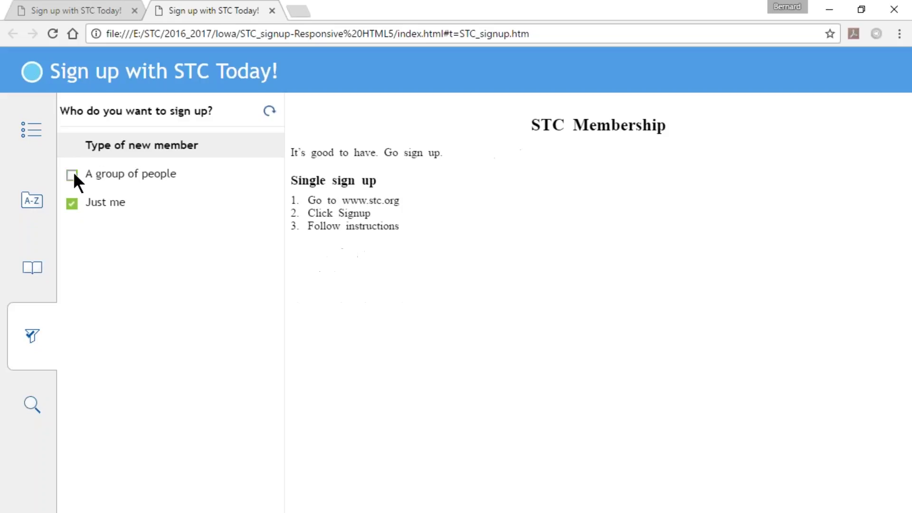
{"action": "left_click", "coordinate": [73, 203]}
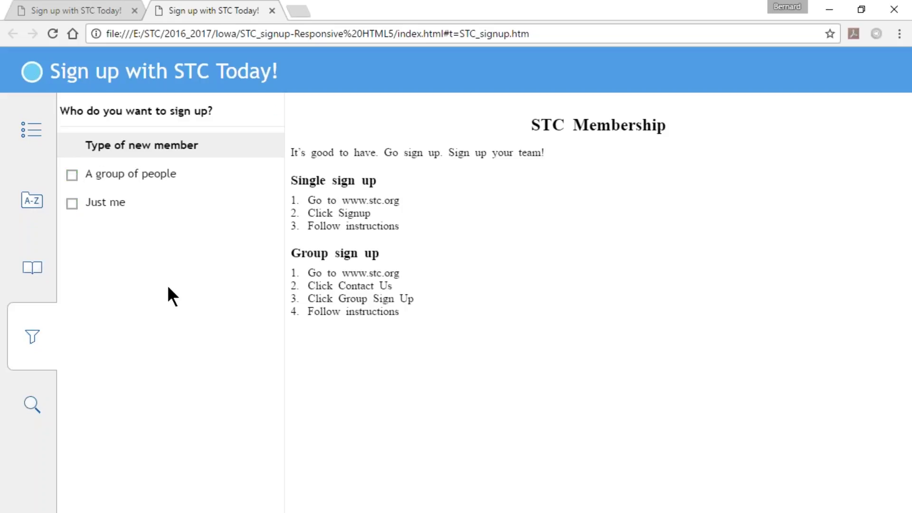
{"action": "left_click", "coordinate": [893, 8]}
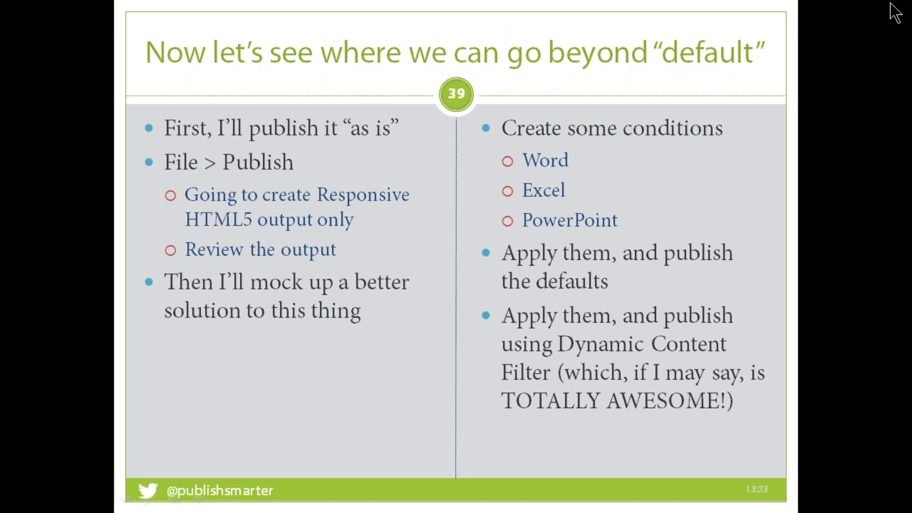
Return to FrameMaker and disable multiple selection in a group for the STC_Signup settings' dynamic content filter, saving the change
{"action": "key", "text": "alt+Tab"}
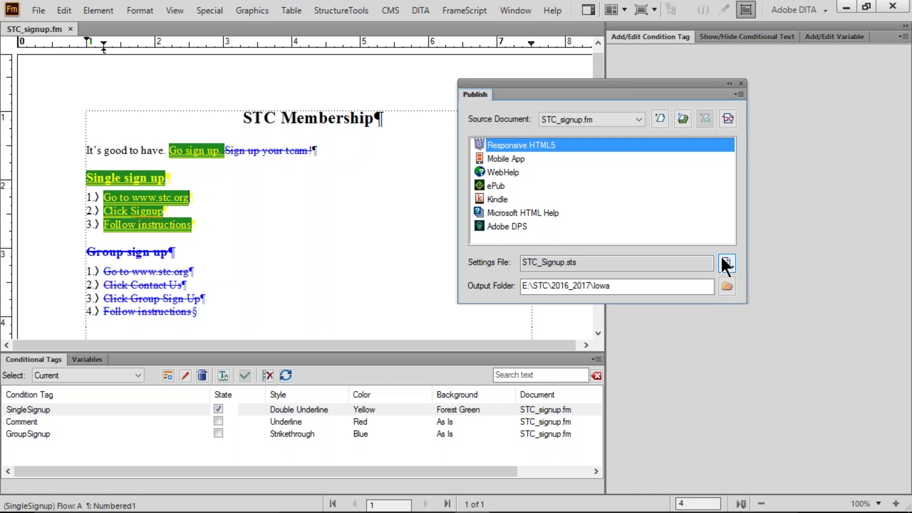
{"action": "left_click", "coordinate": [726, 262]}
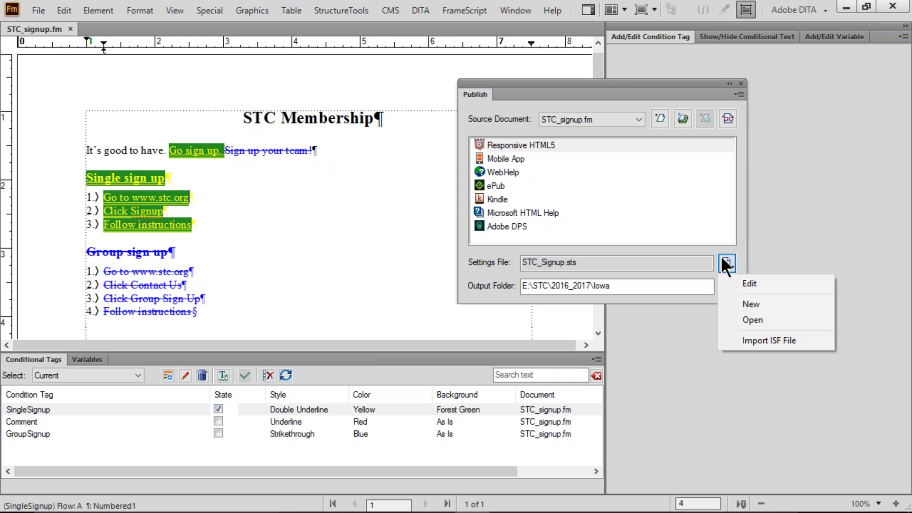
{"action": "left_click", "coordinate": [735, 282]}
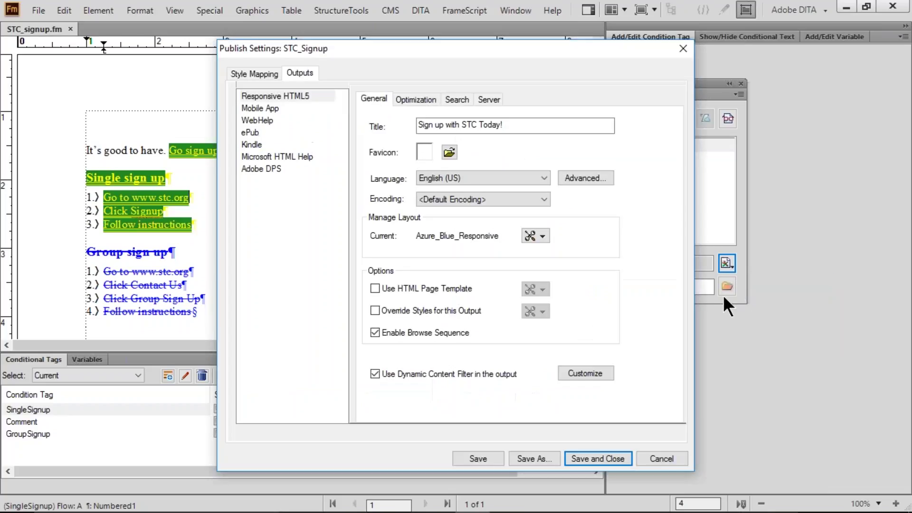
{"action": "left_click", "coordinate": [589, 366]}
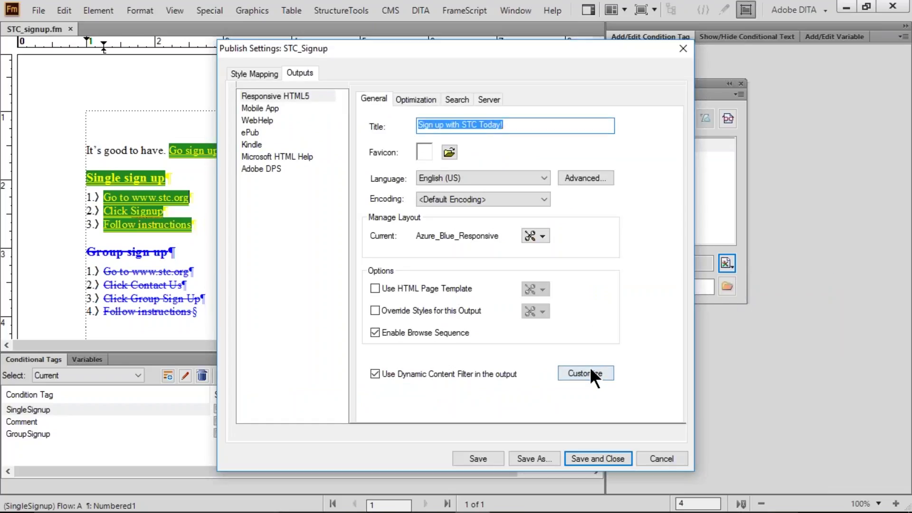
{"action": "left_click", "coordinate": [424, 425]}
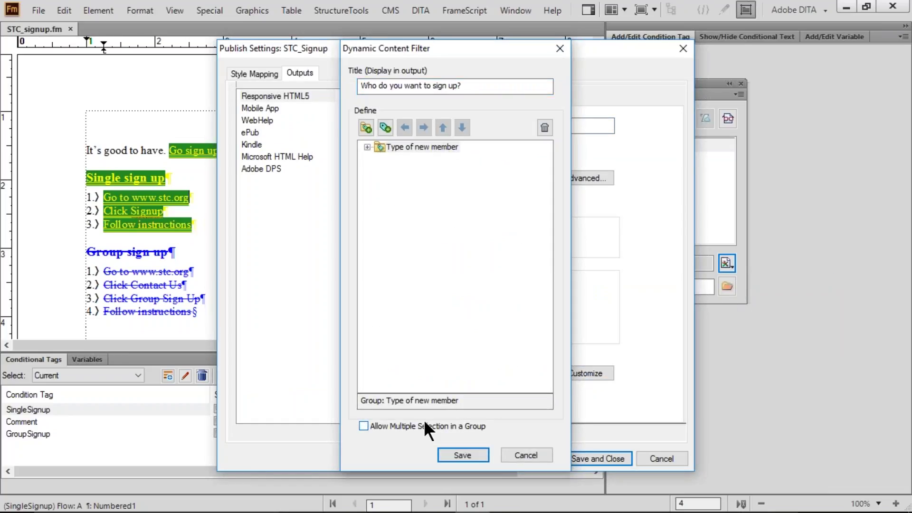
{"action": "left_click", "coordinate": [458, 454]}
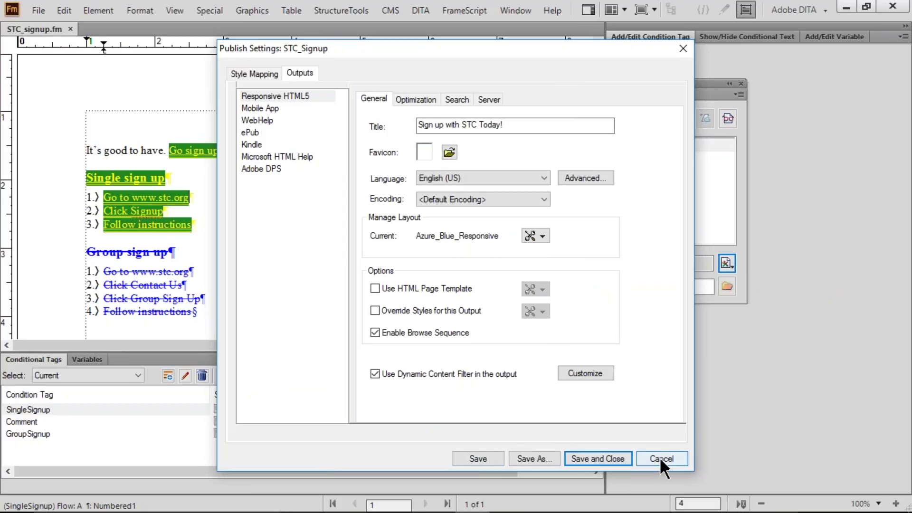
{"action": "left_click", "coordinate": [477, 458]}
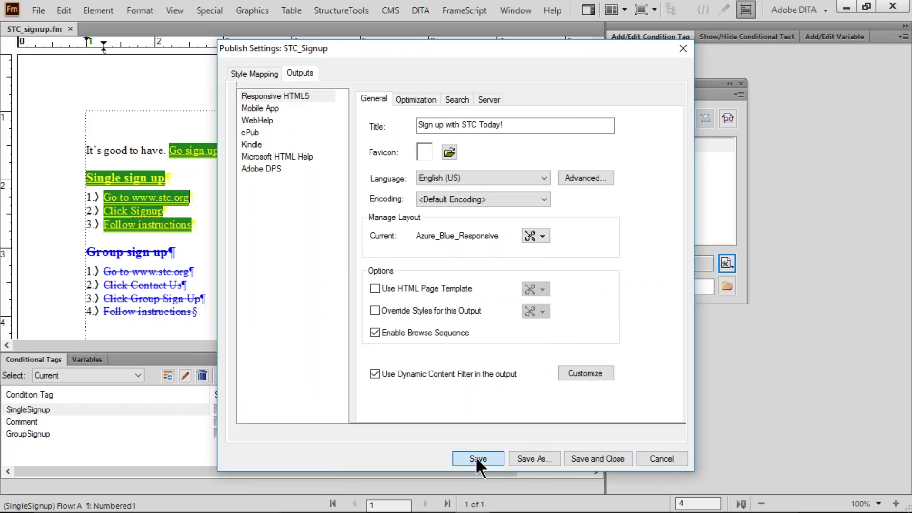
Map the Heading1 paragraph style to the Heading 1 output style in the STC_Signup style mapping
{"action": "left_click", "coordinate": [241, 73]}
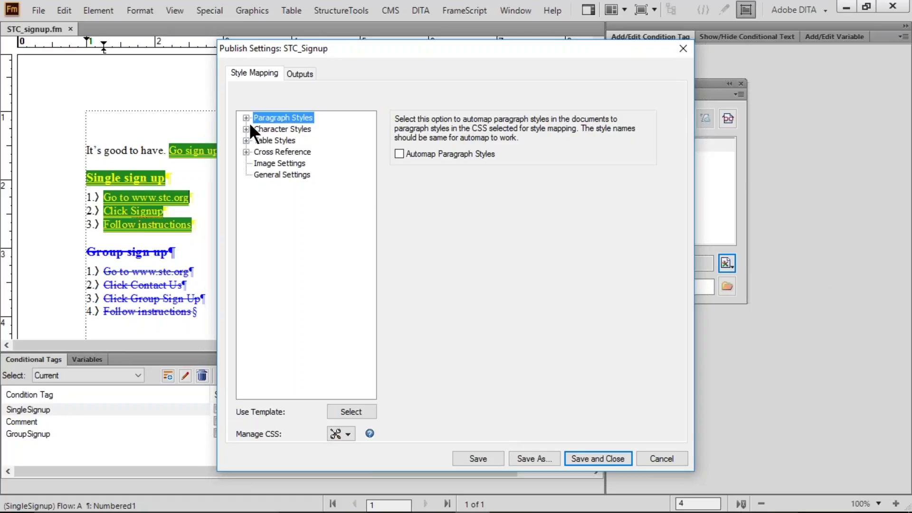
{"action": "left_click", "coordinate": [245, 117]}
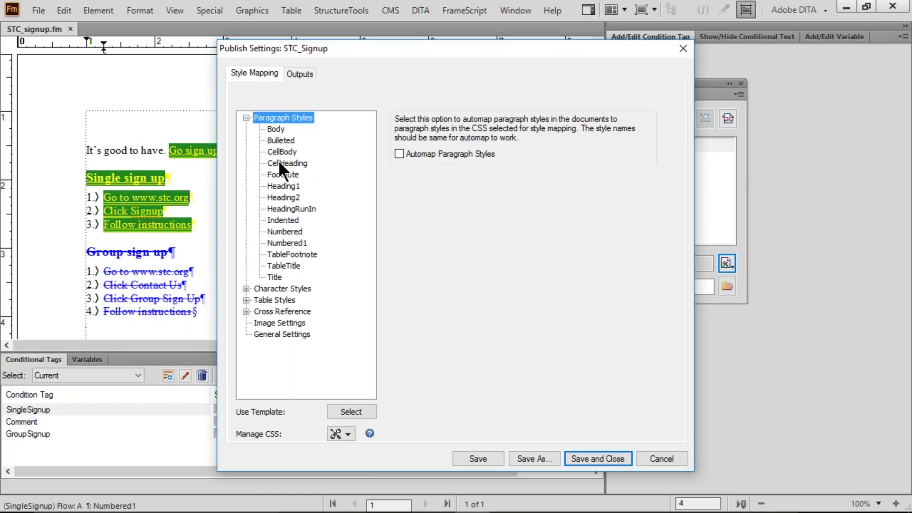
{"action": "left_click", "coordinate": [285, 186]}
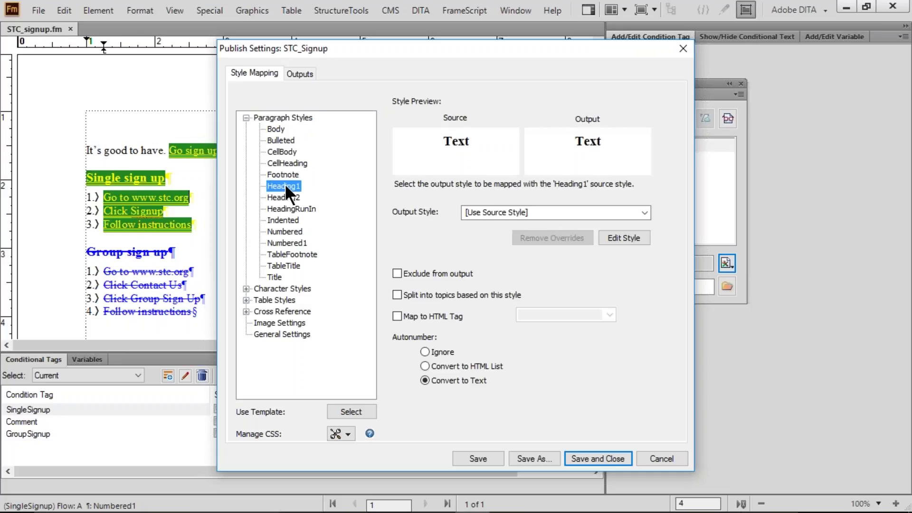
{"action": "left_click", "coordinate": [644, 212]}
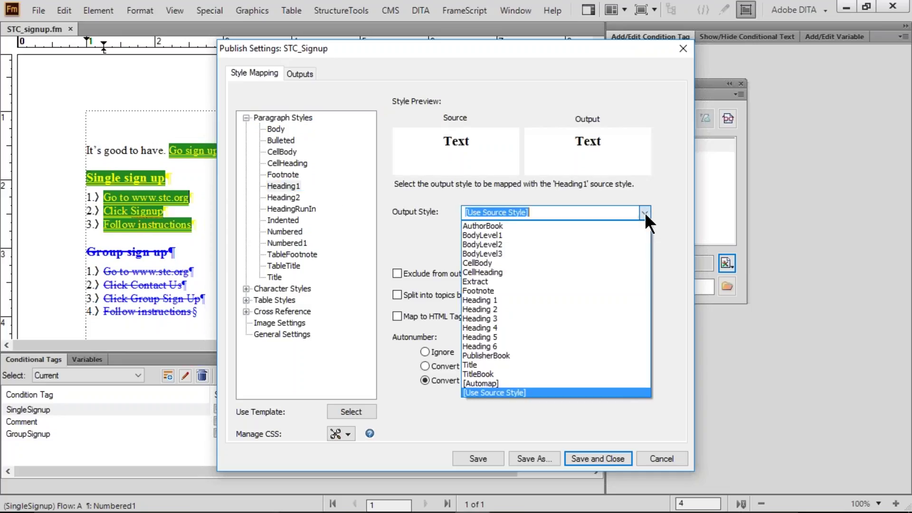
{"action": "left_click", "coordinate": [536, 299]}
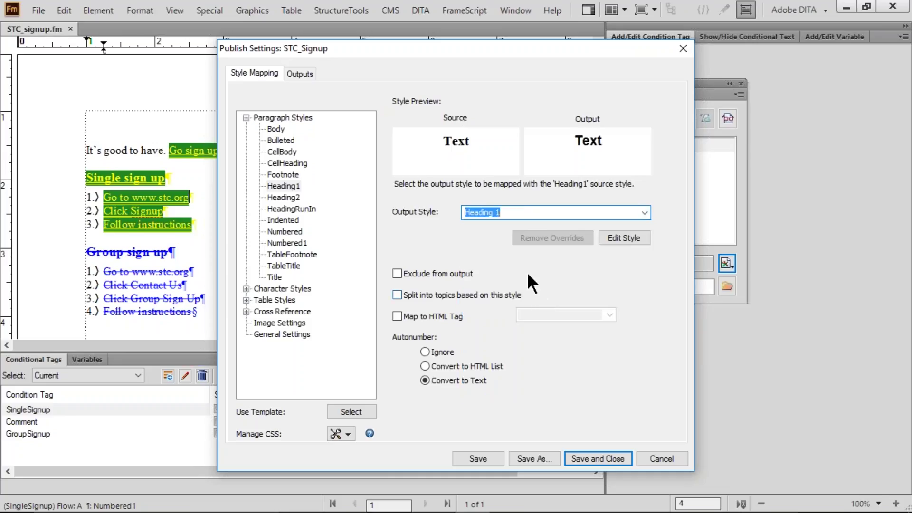
Map the Title paragraph style to the Title output style
{"action": "left_click", "coordinate": [280, 276]}
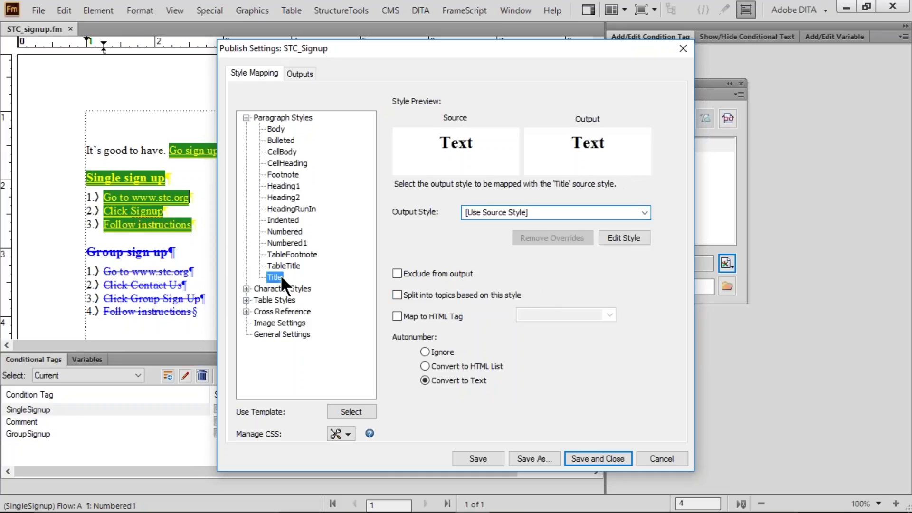
{"action": "left_click", "coordinate": [645, 212]}
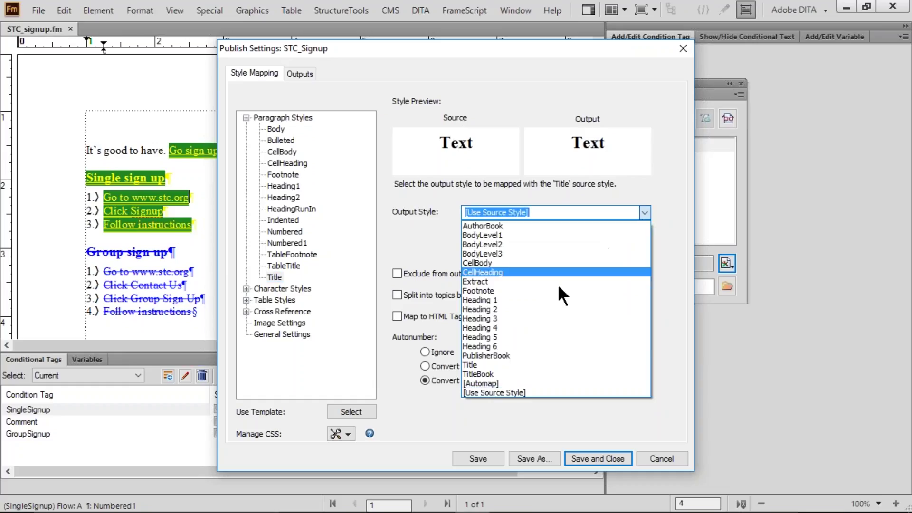
{"action": "left_click", "coordinate": [506, 364]}
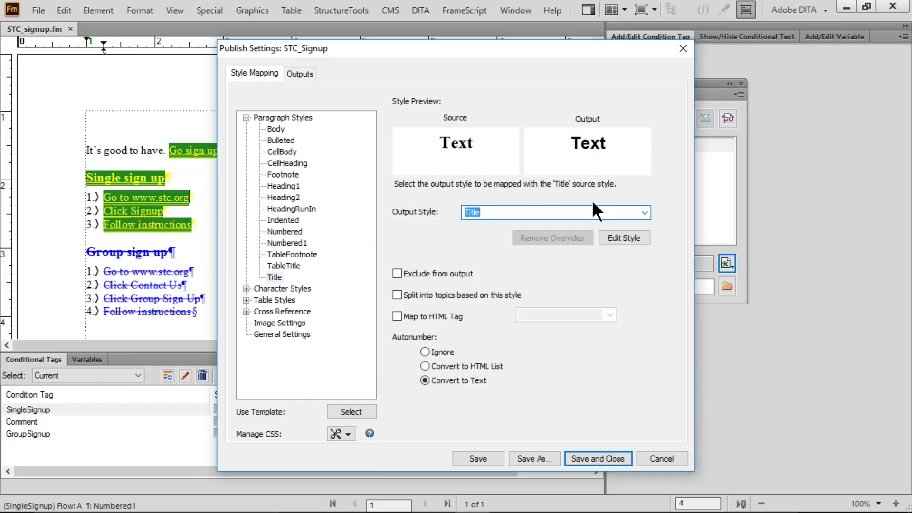
Examine the Type, Background, Block, Box and Border categories of the Title output style's CSS rule
{"action": "left_click", "coordinate": [617, 237]}
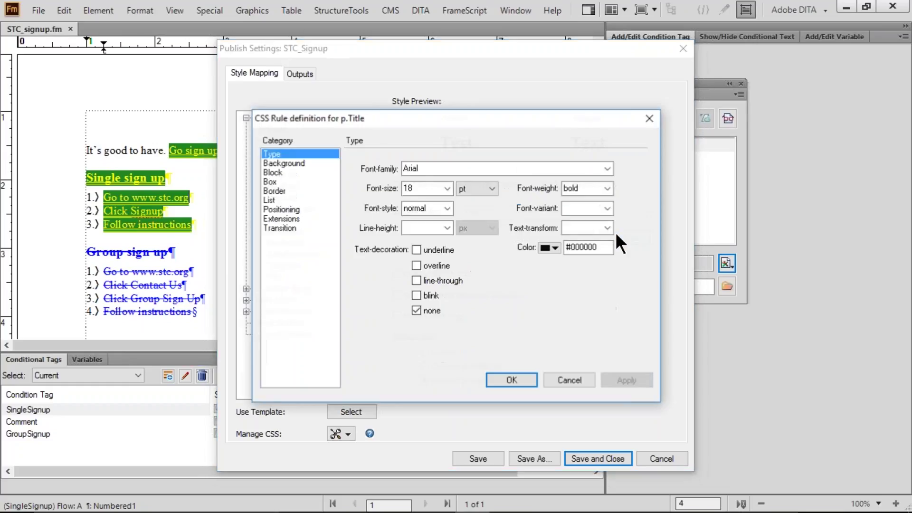
{"action": "left_click", "coordinate": [281, 163]}
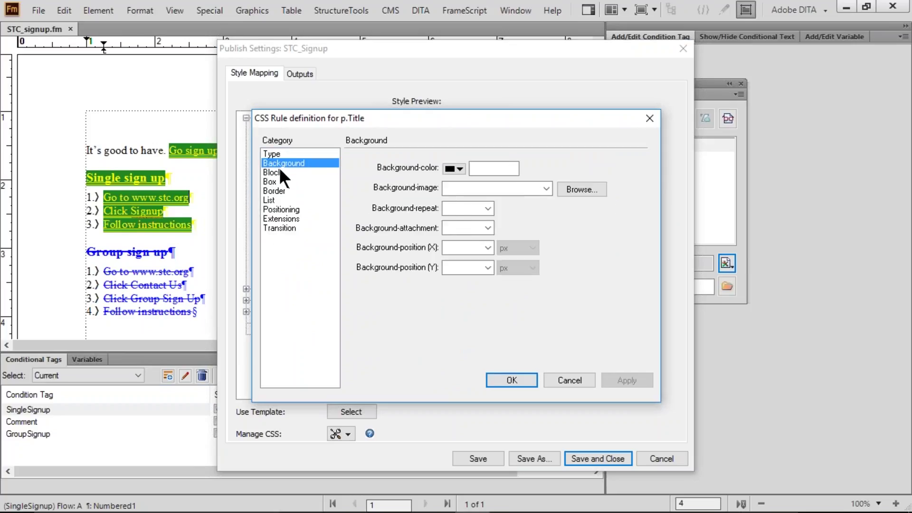
{"action": "left_click", "coordinate": [279, 172]}
{"action": "left_click", "coordinate": [278, 181]}
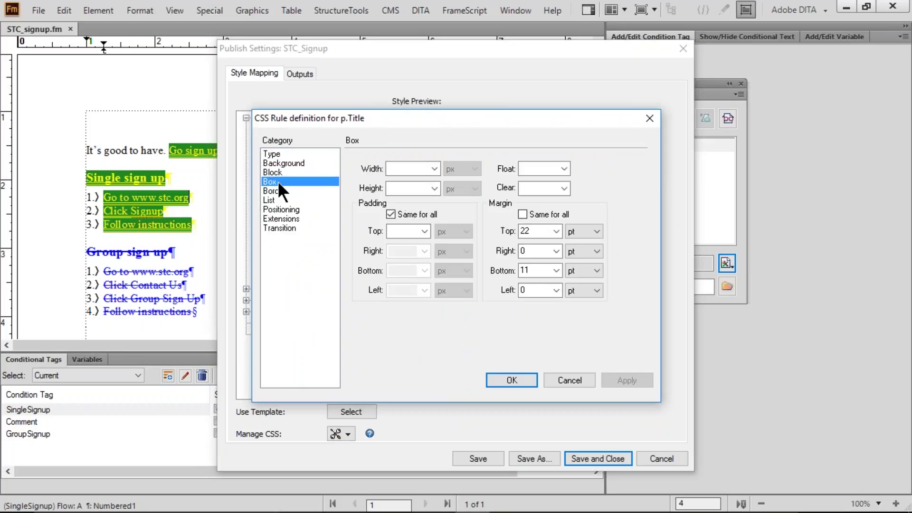
{"action": "left_click", "coordinate": [278, 190]}
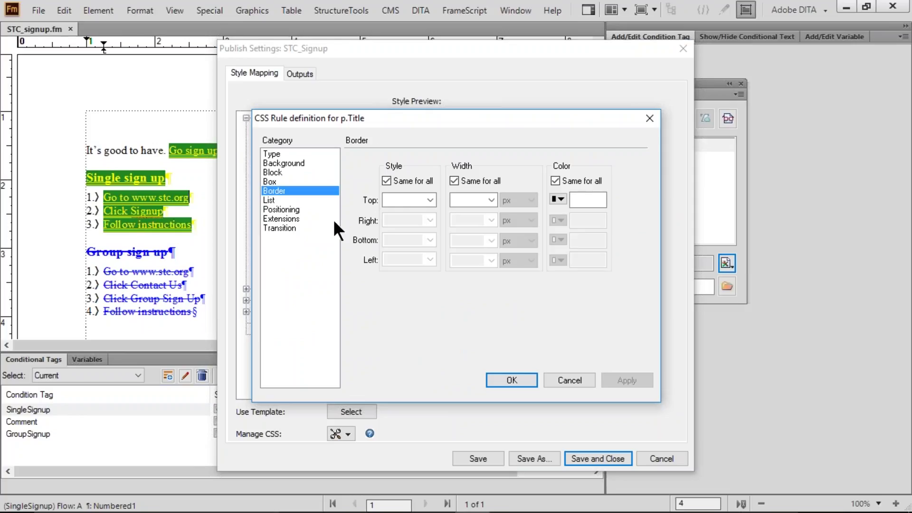
{"action": "left_click", "coordinate": [563, 382]}
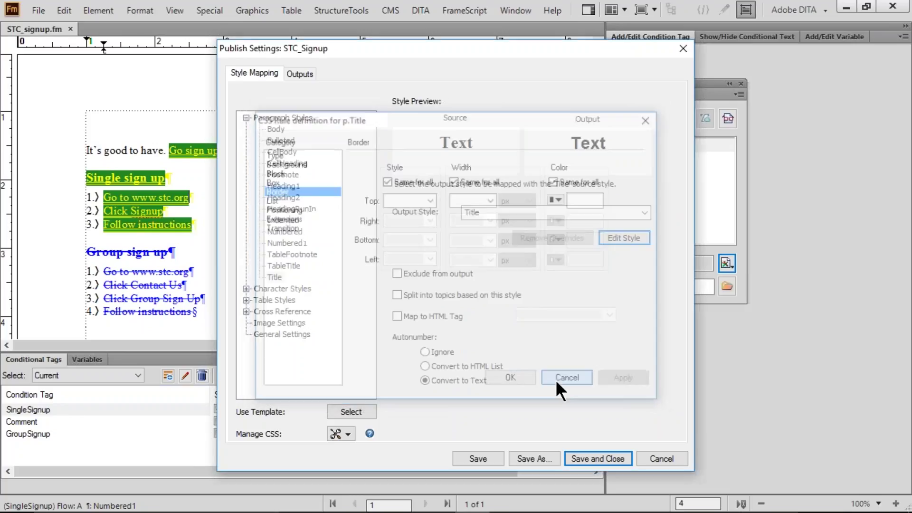
Save the publish settings, republish the Responsive HTML5 output and view it in the browser
{"action": "left_click", "coordinate": [597, 454]}
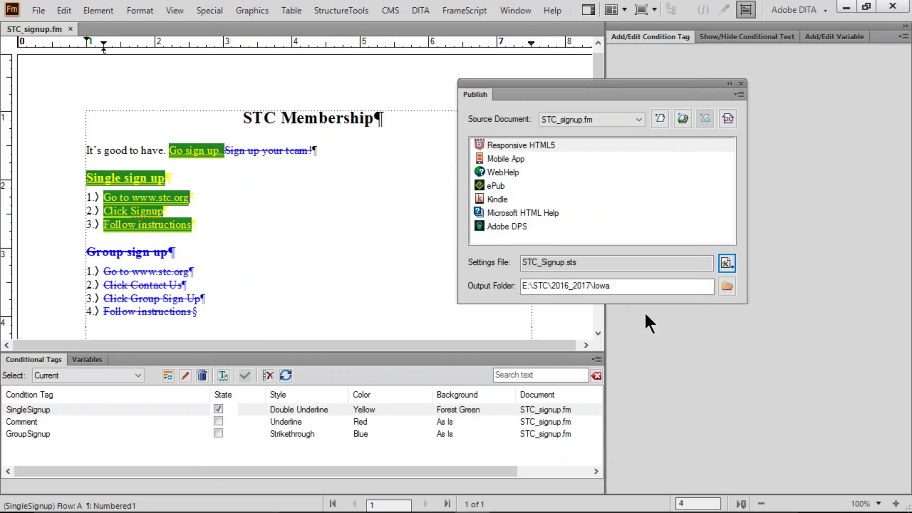
{"action": "double_click", "coordinate": [528, 143]}
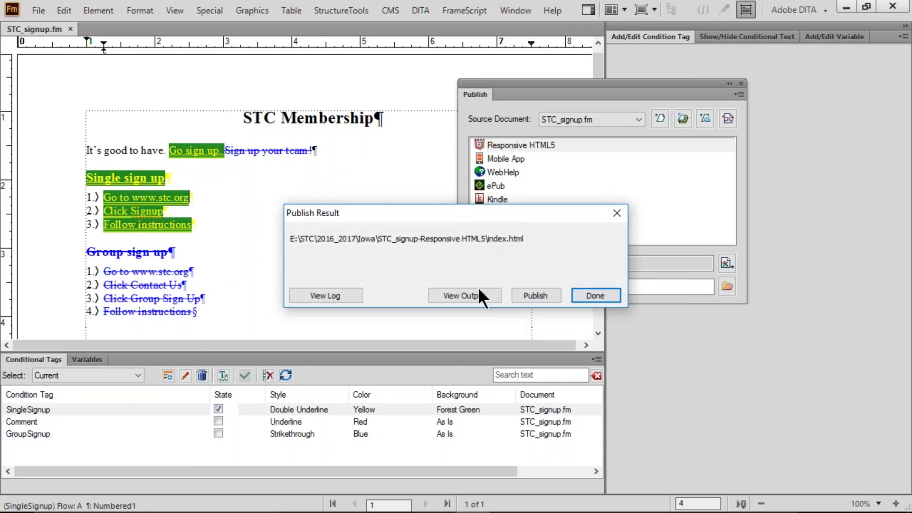
{"action": "left_click", "coordinate": [480, 295]}
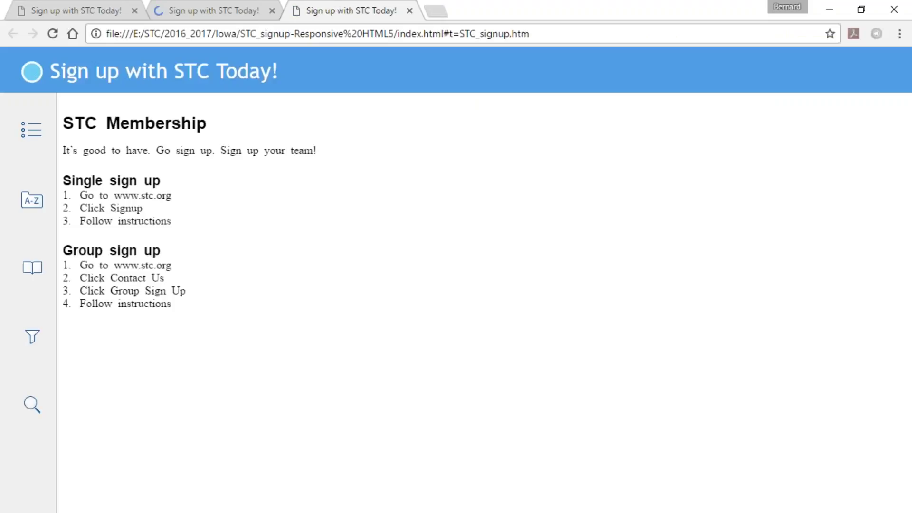
Test the single-choice filter with "A group of people" and "Just me", and compare the open output tabs before minimizing the browser
{"action": "left_click", "coordinate": [31, 341]}
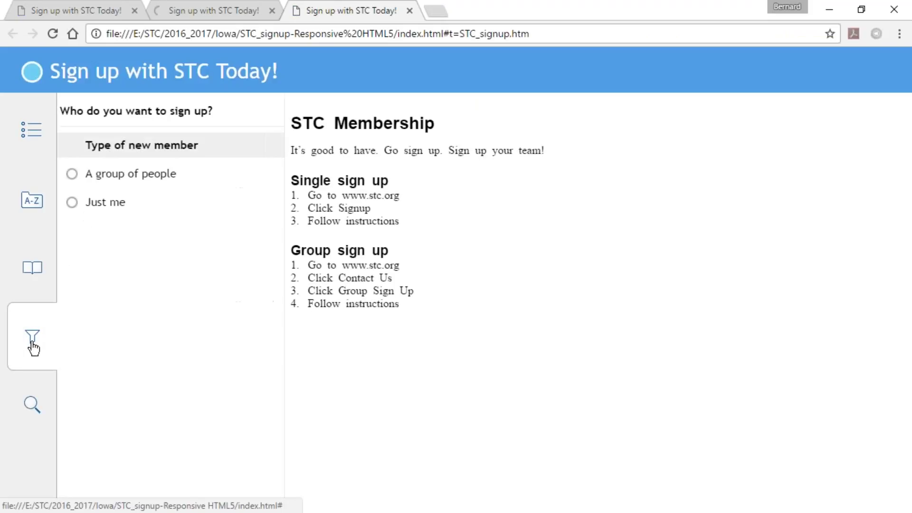
{"action": "left_click", "coordinate": [71, 173]}
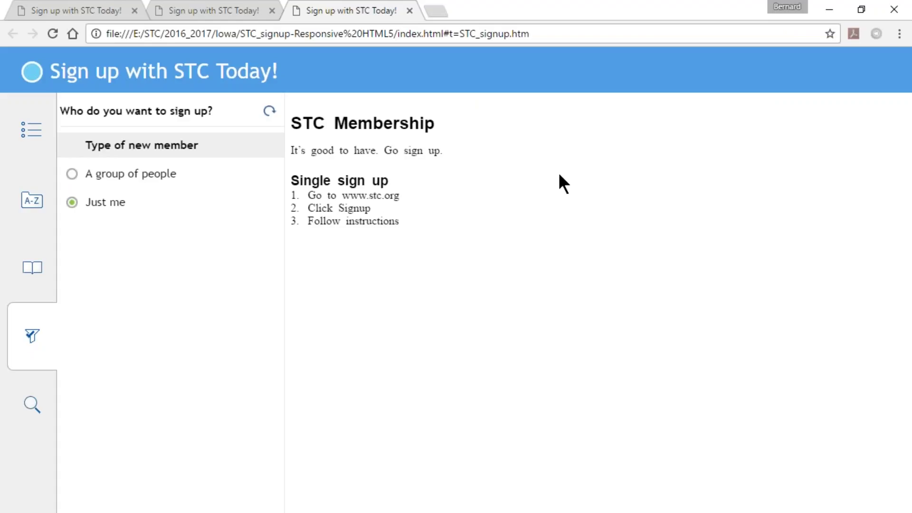
{"action": "left_click", "coordinate": [72, 11]}
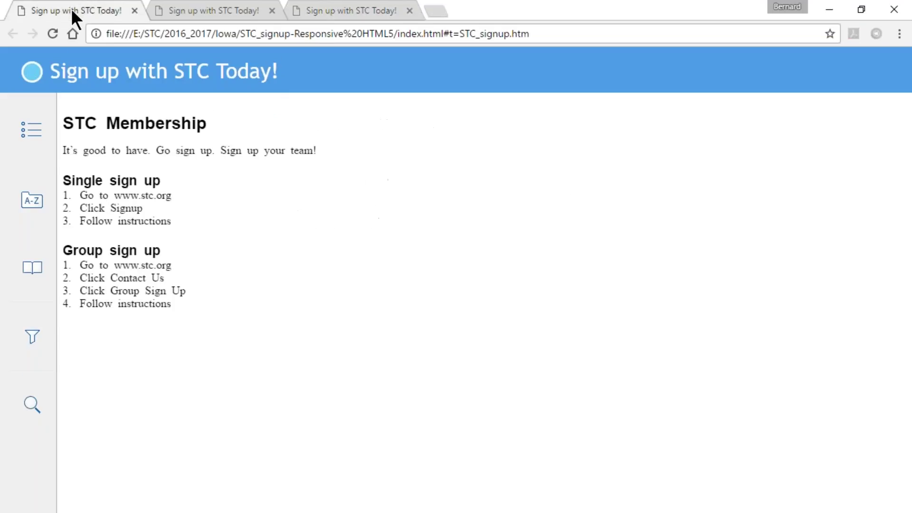
{"action": "left_click", "coordinate": [196, 10]}
{"action": "left_click", "coordinate": [338, 9]}
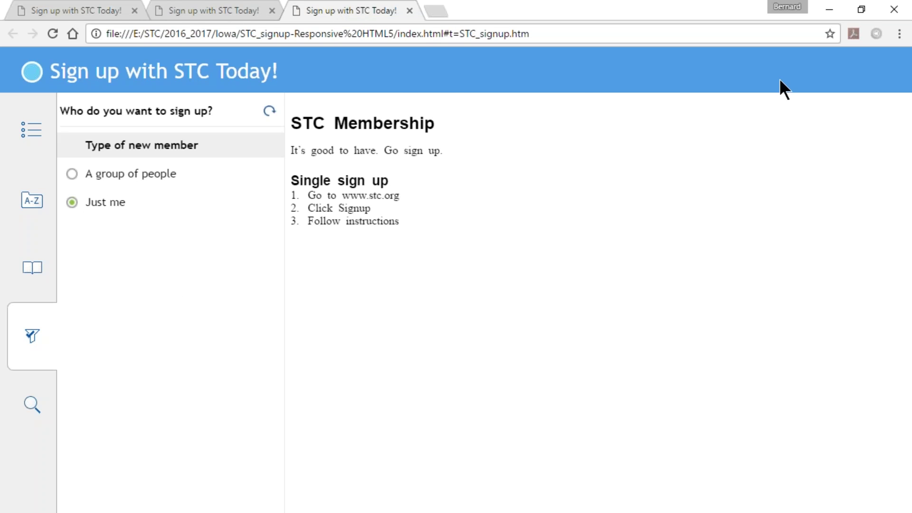
{"action": "left_click", "coordinate": [830, 10]}
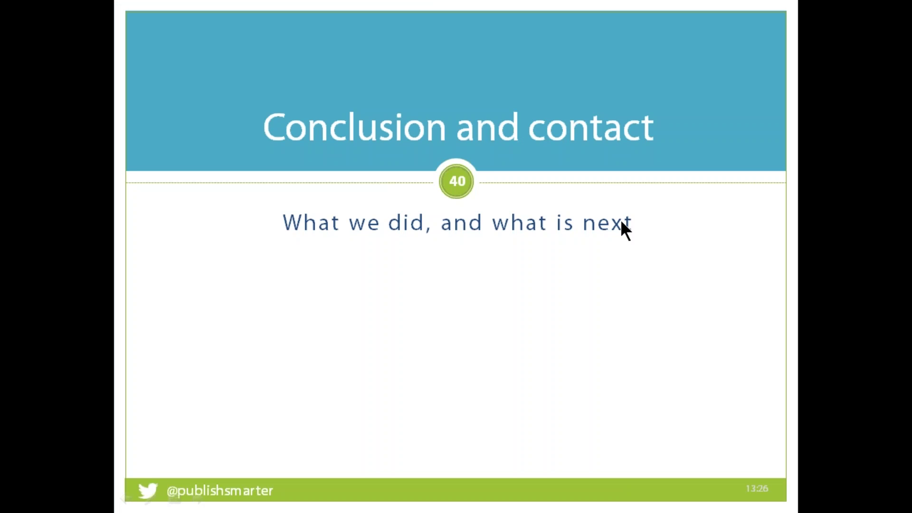